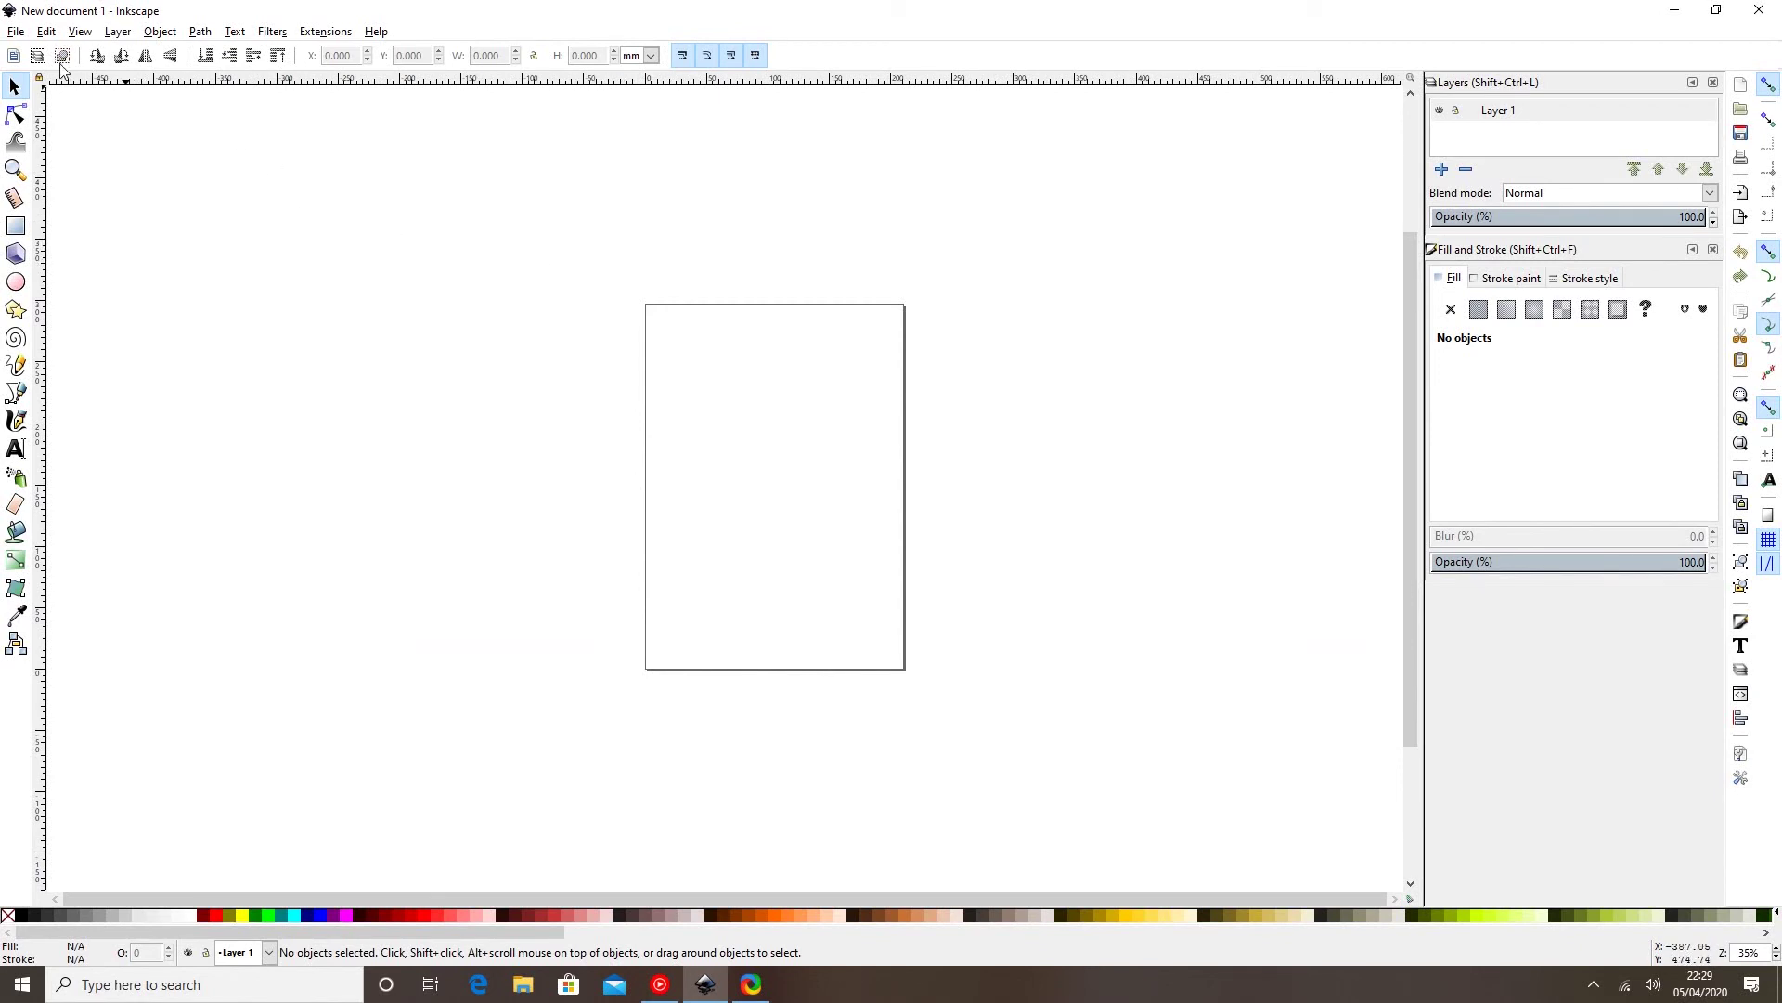
Import the beard image from the Pix Silhouettes folder as an embedded bitmap, with DPI from file and automatic rendering.
{"action": "left_click", "coordinate": [16, 32]}
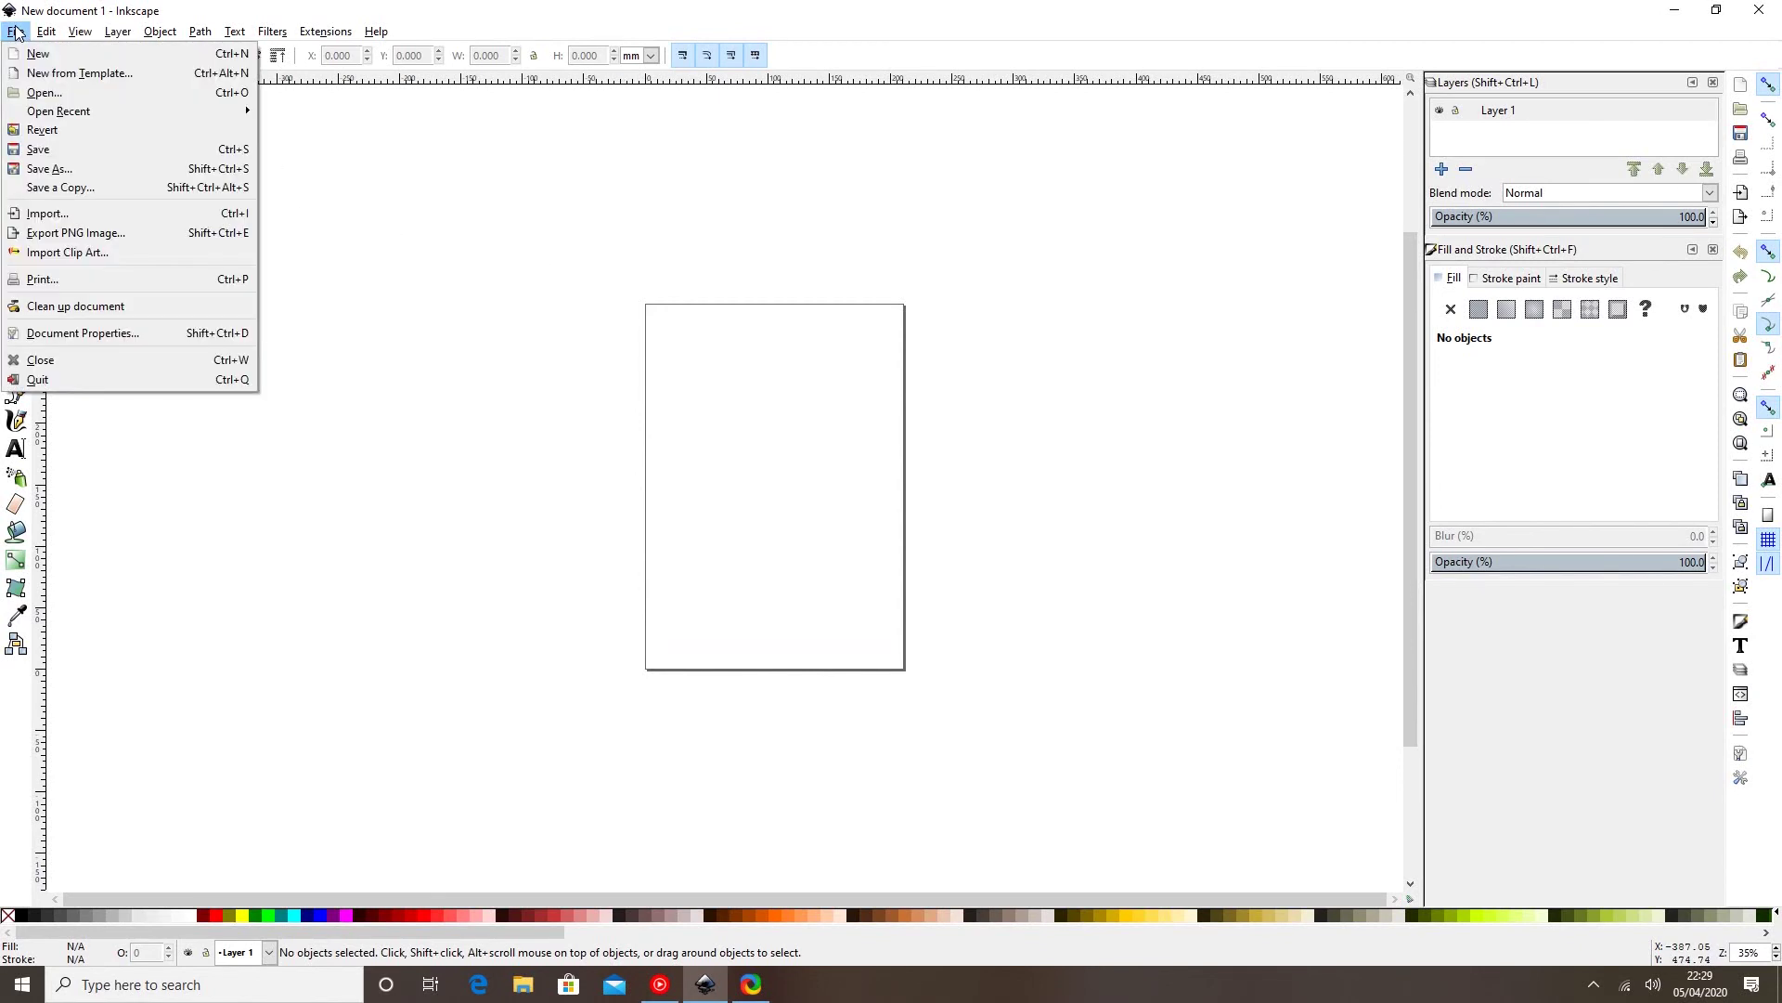
{"action": "left_click", "coordinate": [61, 214]}
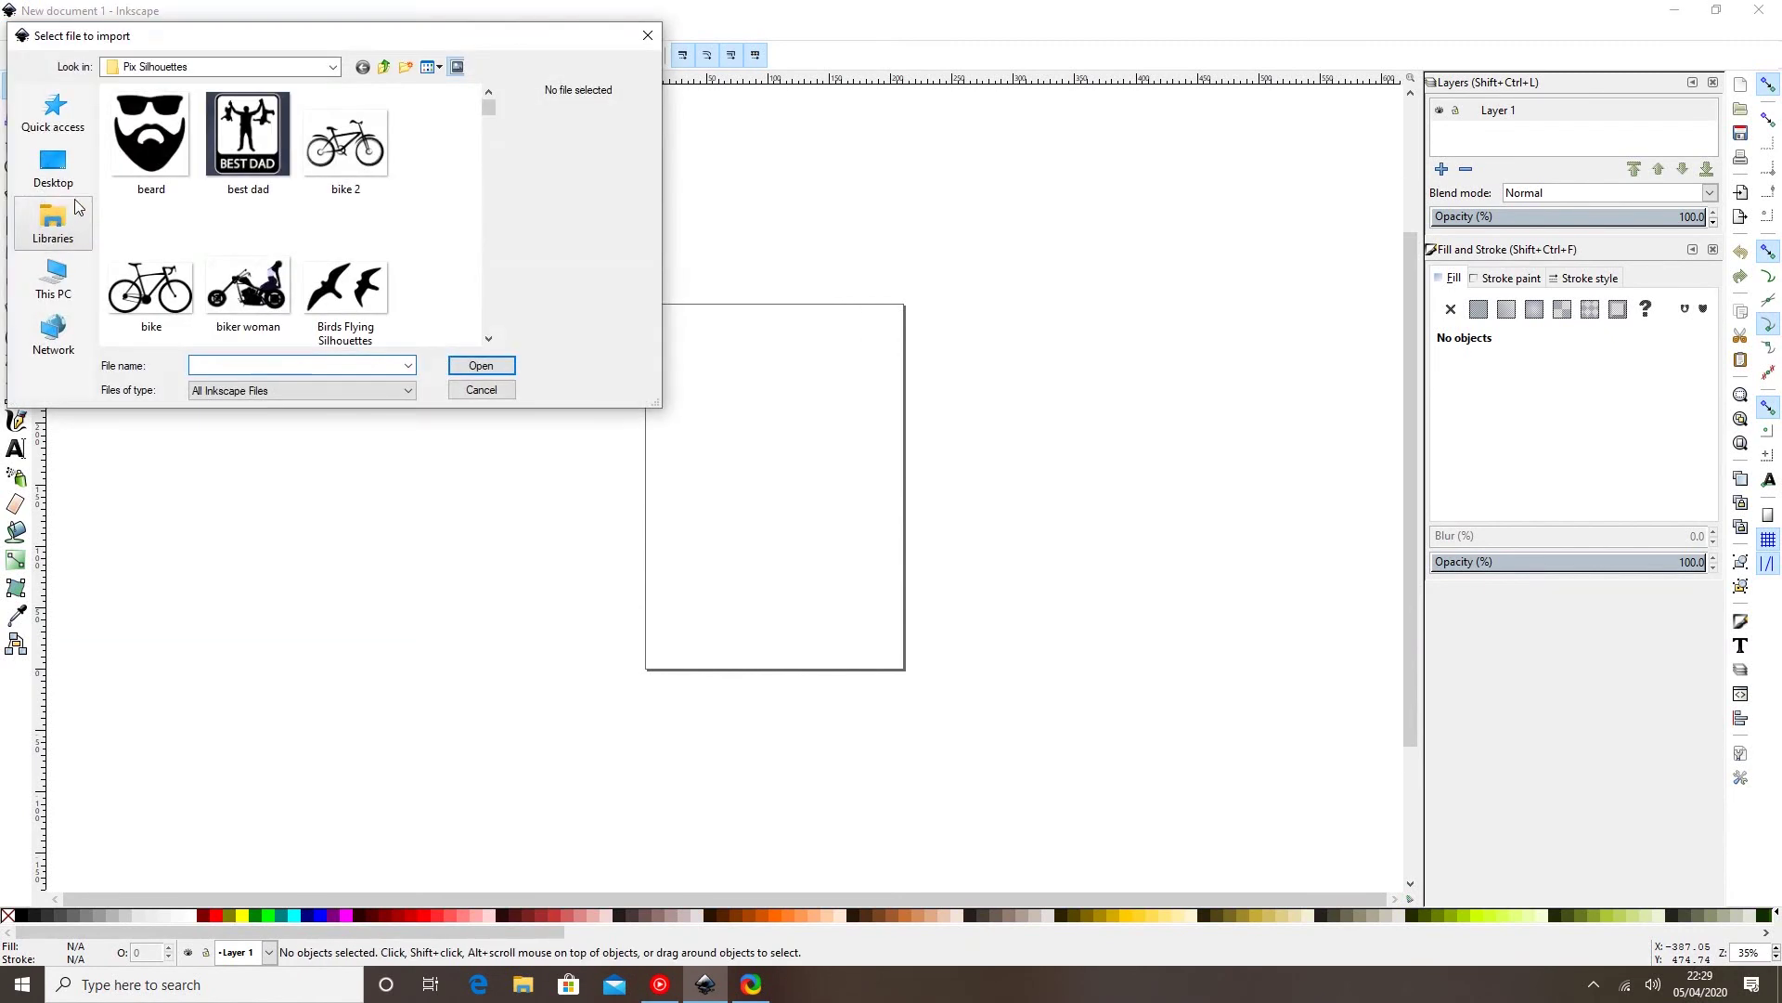
{"action": "double_click", "coordinate": [139, 168]}
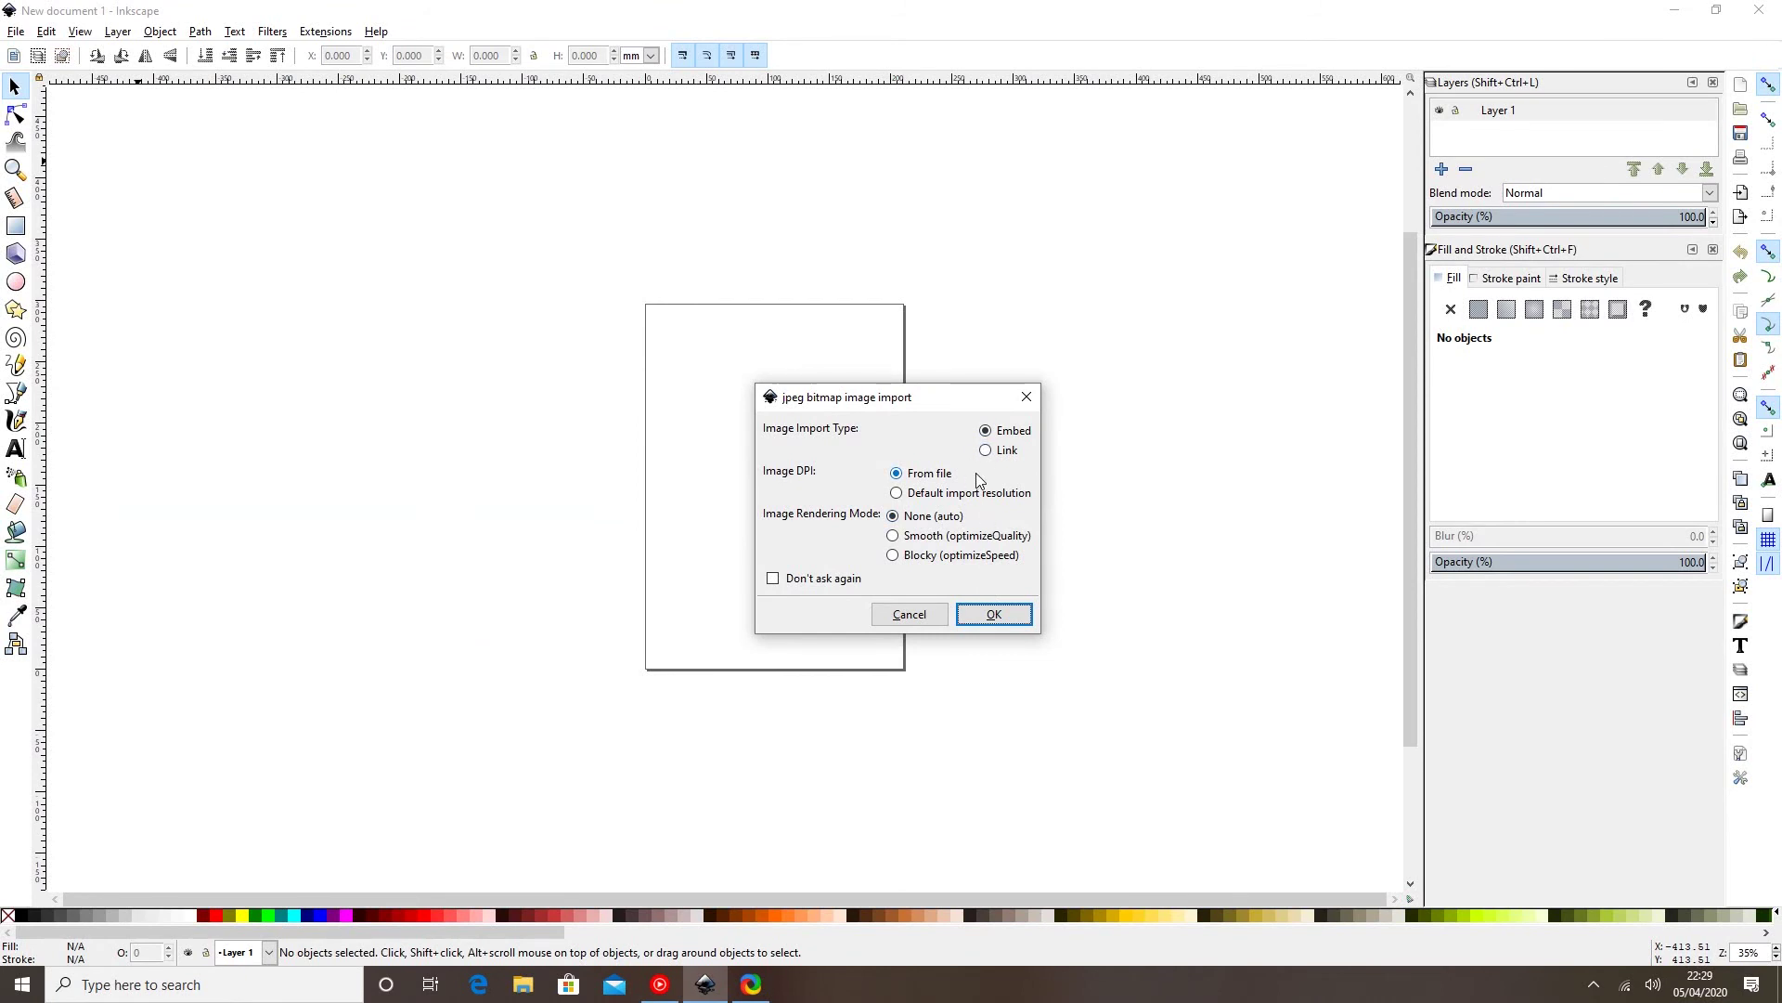
{"action": "left_click", "coordinate": [997, 622]}
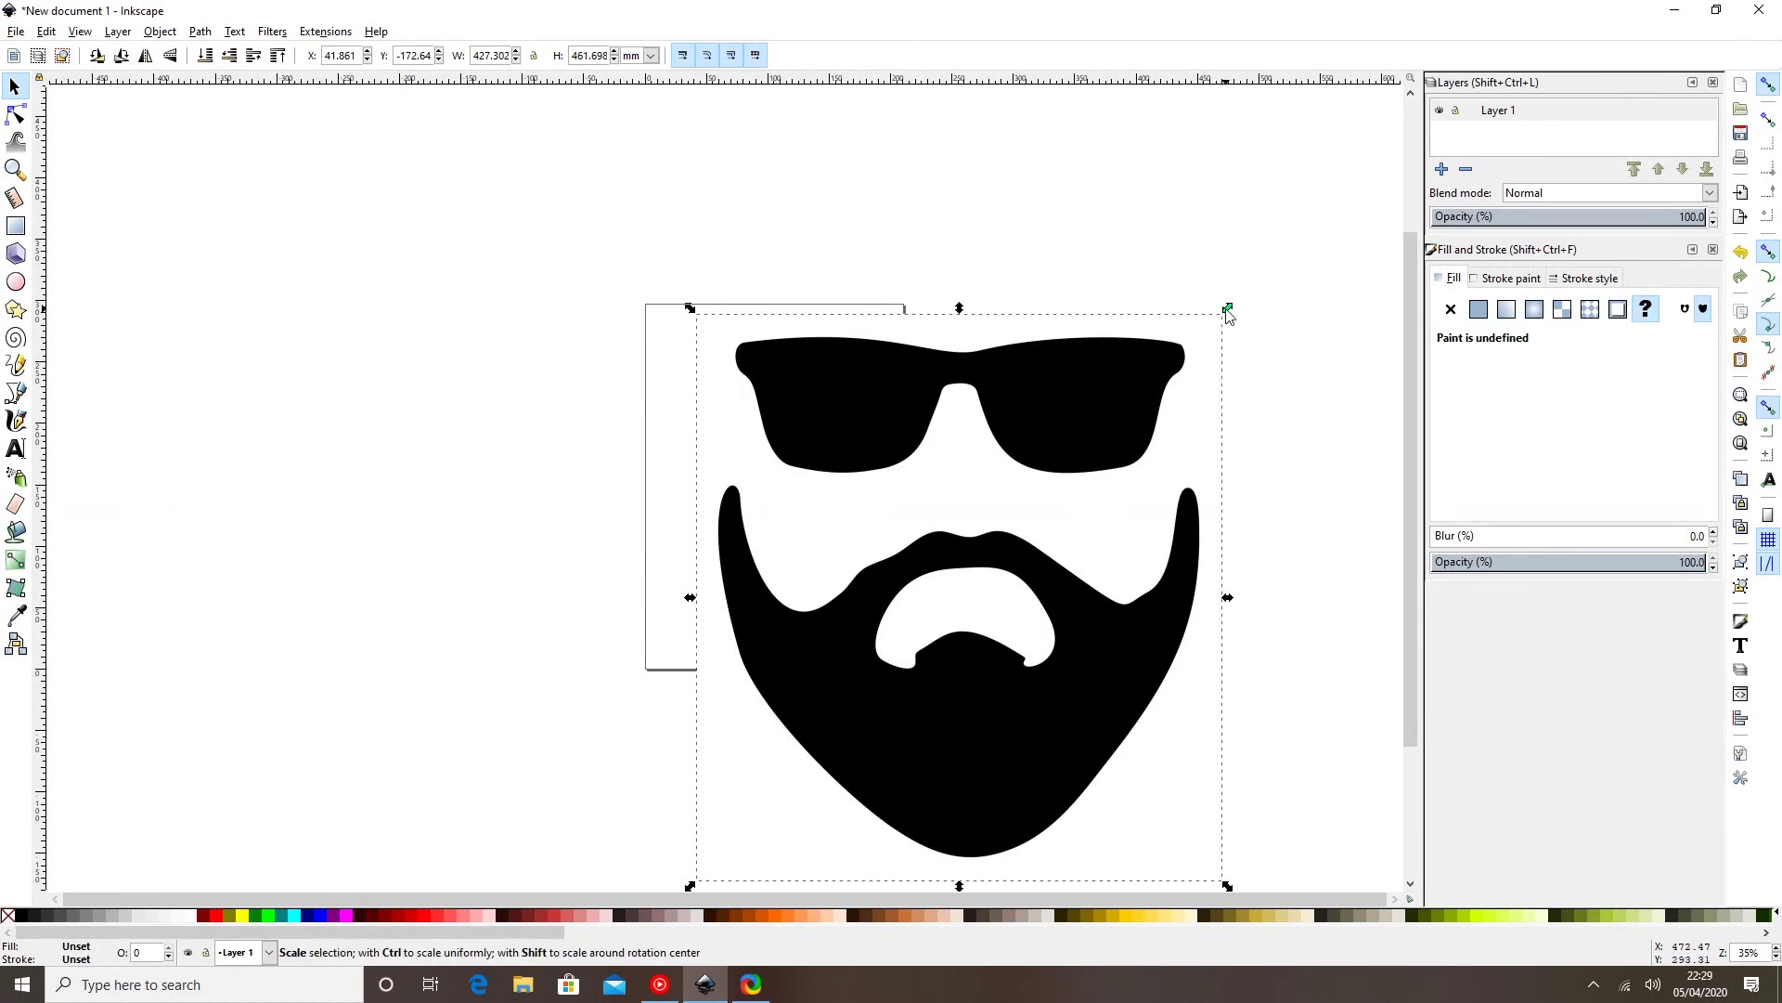
Scale the beard image down proportionally to about 191 by 206 mm and centre it roughly on the page.
{"action": "key", "text": "ctrl"}
{"action": "left_click_drag", "start_coordinate": [1228, 314], "coordinate": [935, 486]}
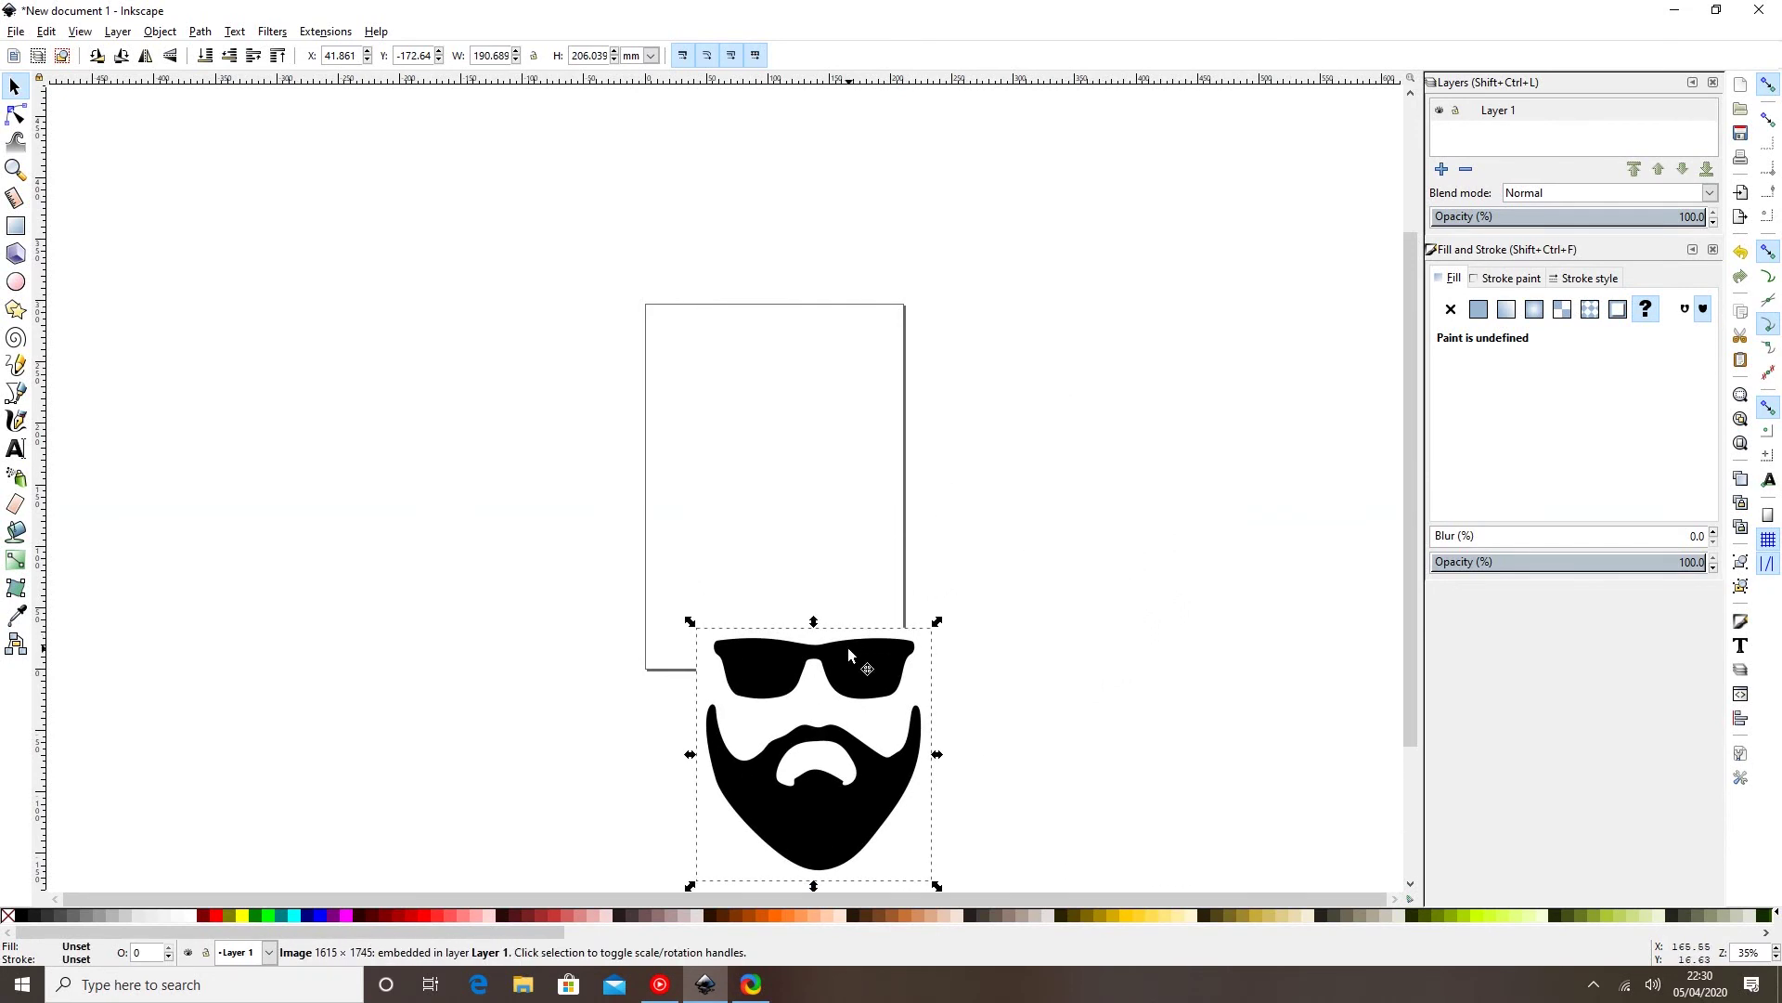
{"action": "left_click_drag", "start_coordinate": [845, 647], "coordinate": [814, 377]}
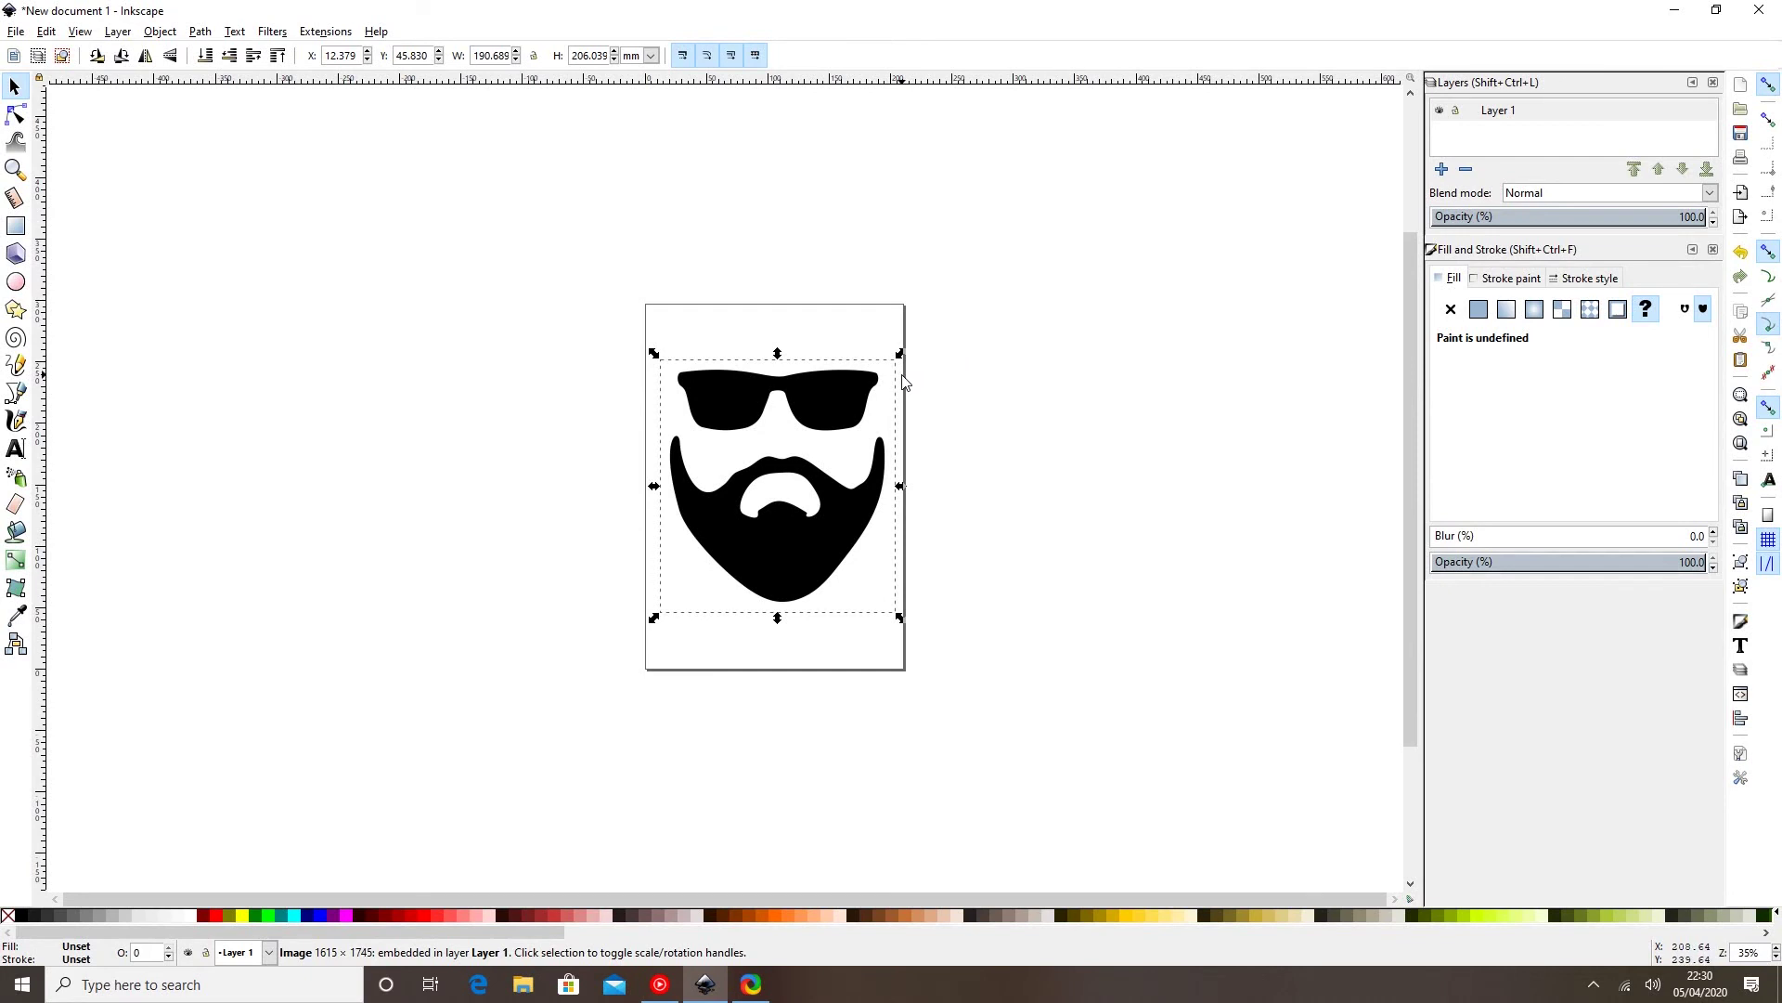
Trace the beard image into a path using a single brightness cutoff scan with threshold 0.450.
{"action": "right_click", "coordinate": [844, 400]}
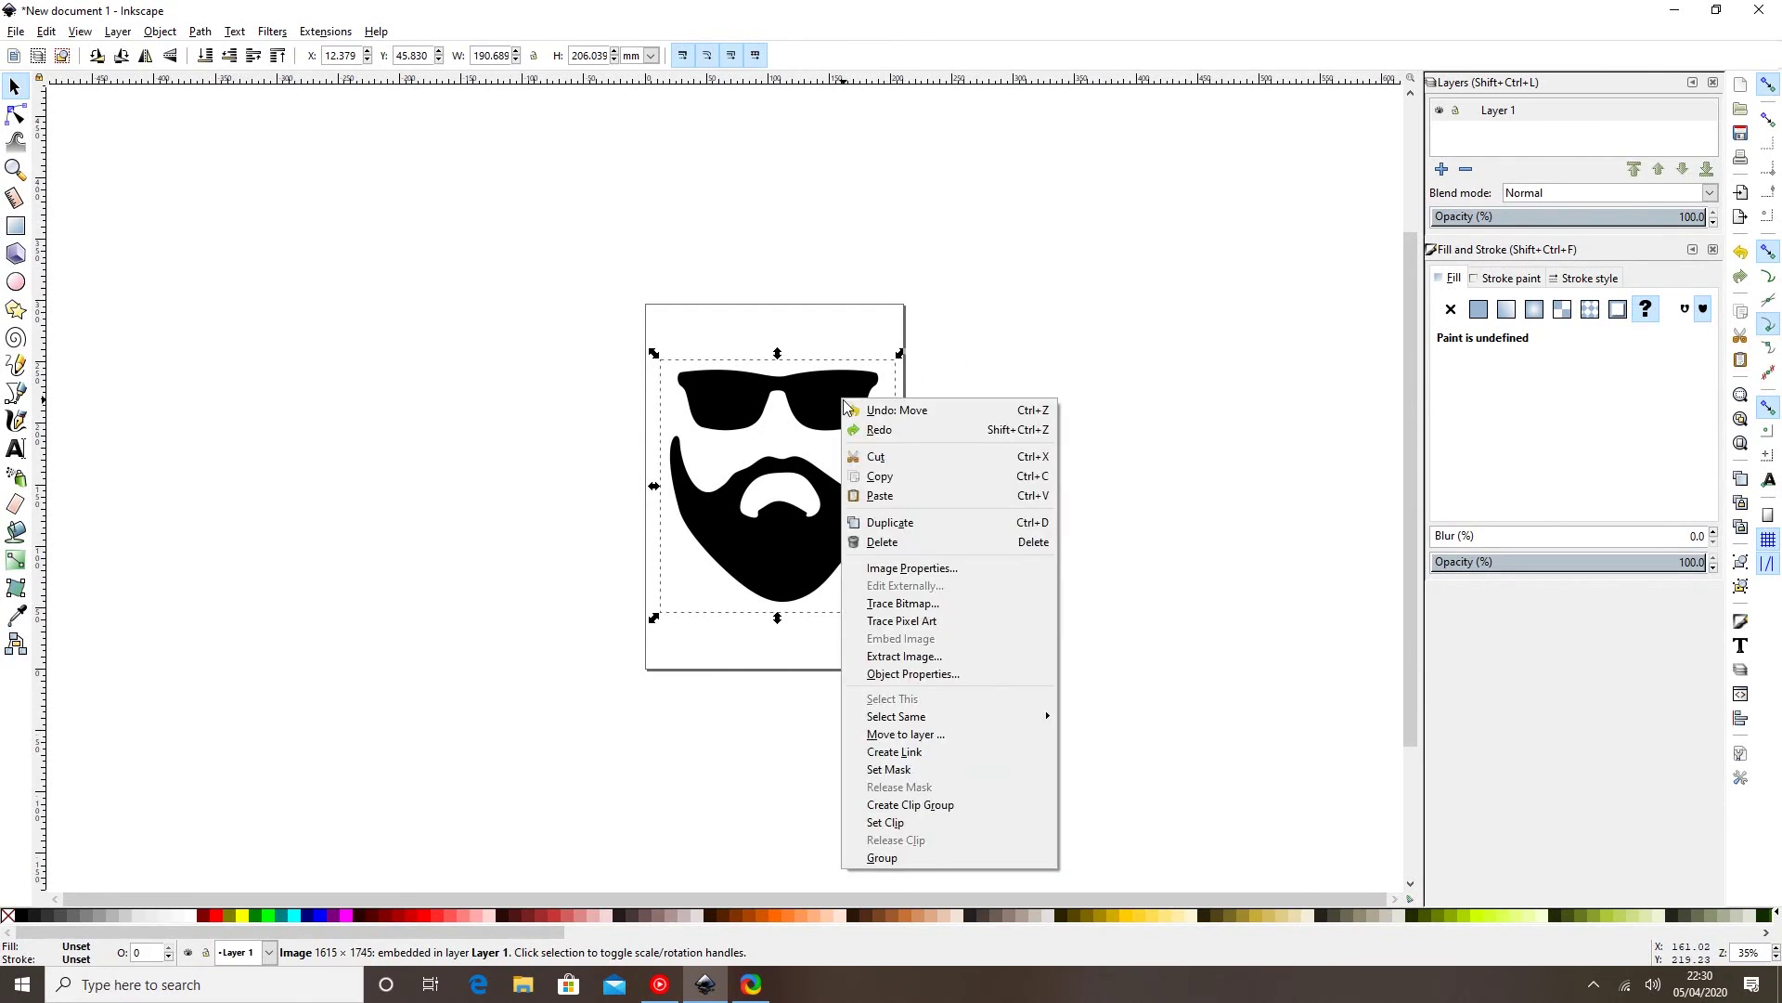
{"action": "left_click", "coordinate": [901, 604]}
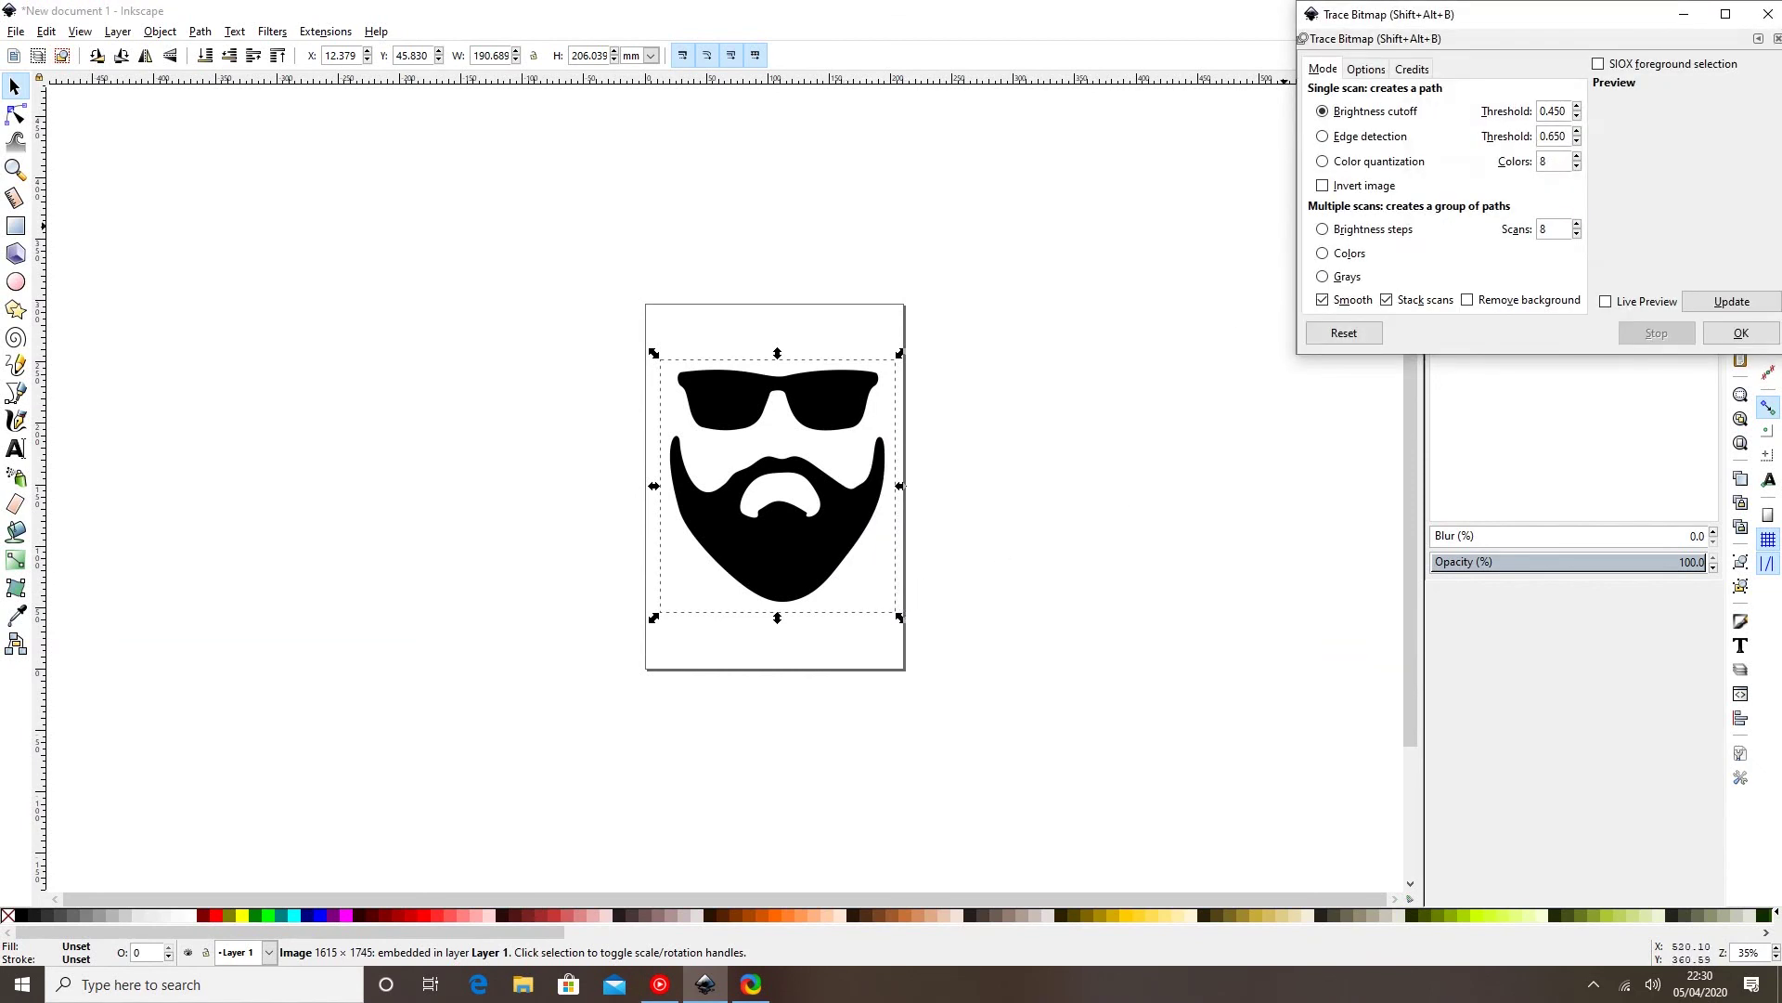
{"action": "mouse_move", "coordinate": [1593, 18]}
{"action": "left_mouse_down"}
{"action": "mouse_move", "coordinate": [1322, 205]}
{"action": "mouse_move", "coordinate": [1322, 239]}
{"action": "left_mouse_up"}
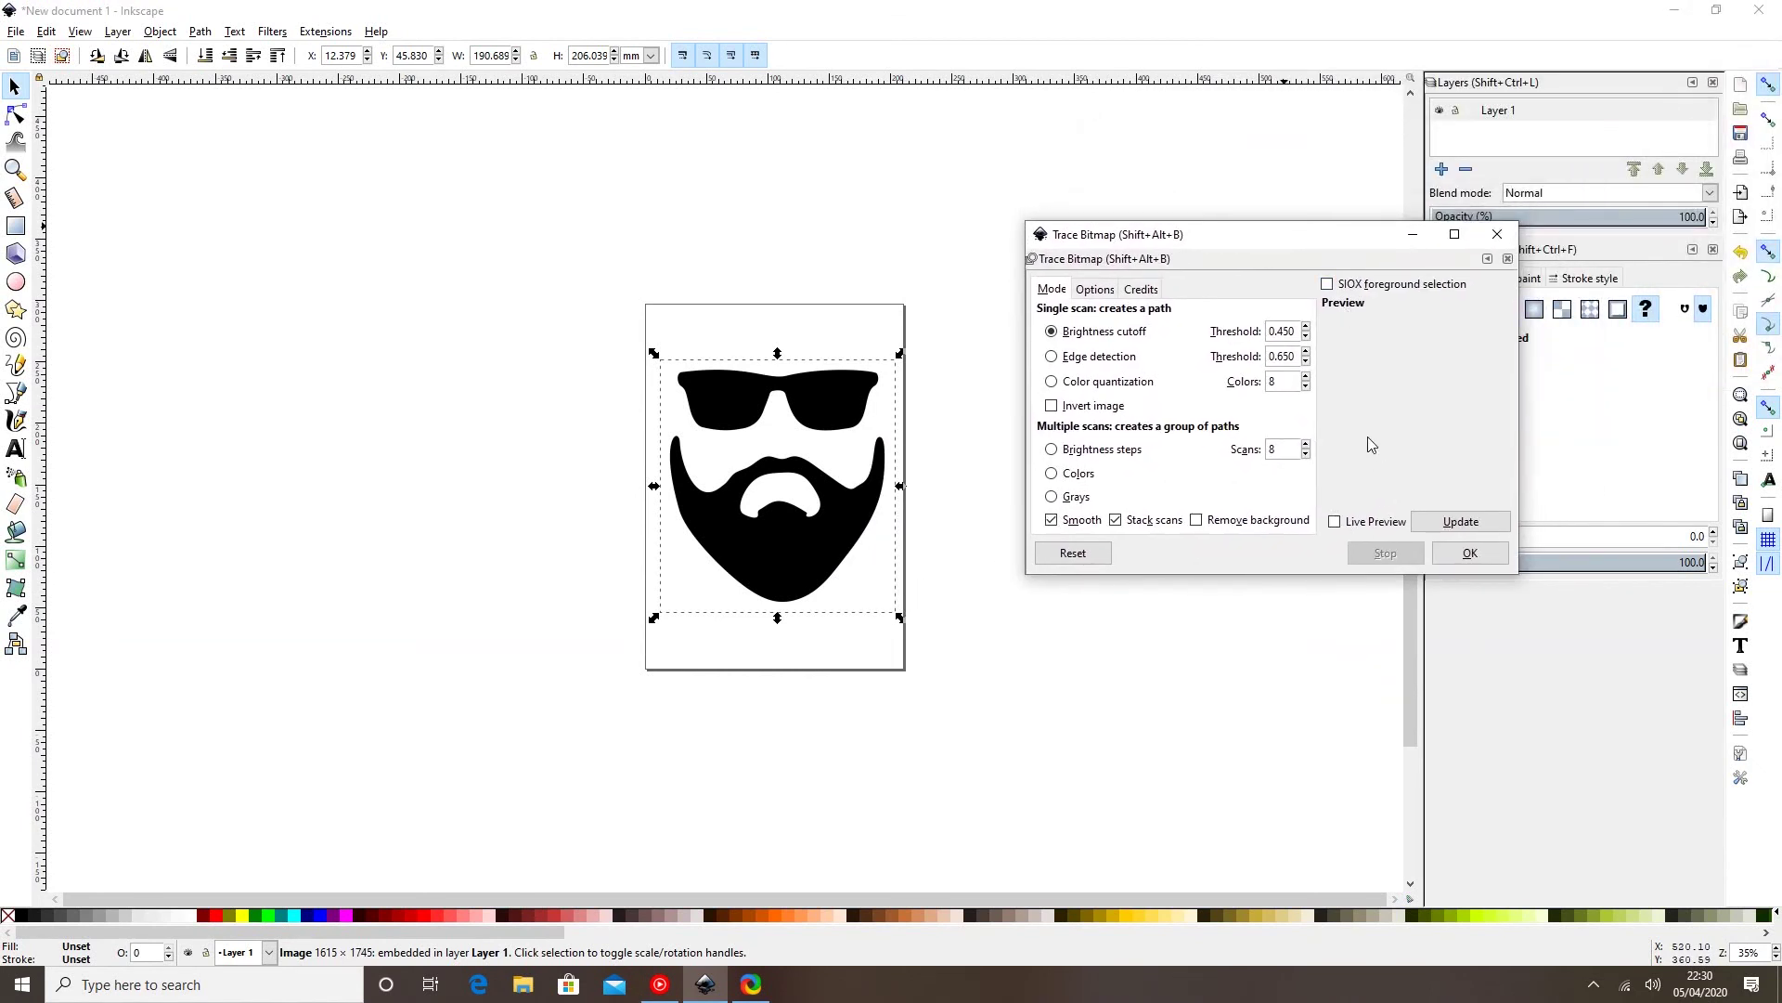
{"action": "left_click", "coordinate": [1439, 522]}
{"action": "left_click", "coordinate": [1470, 553]}
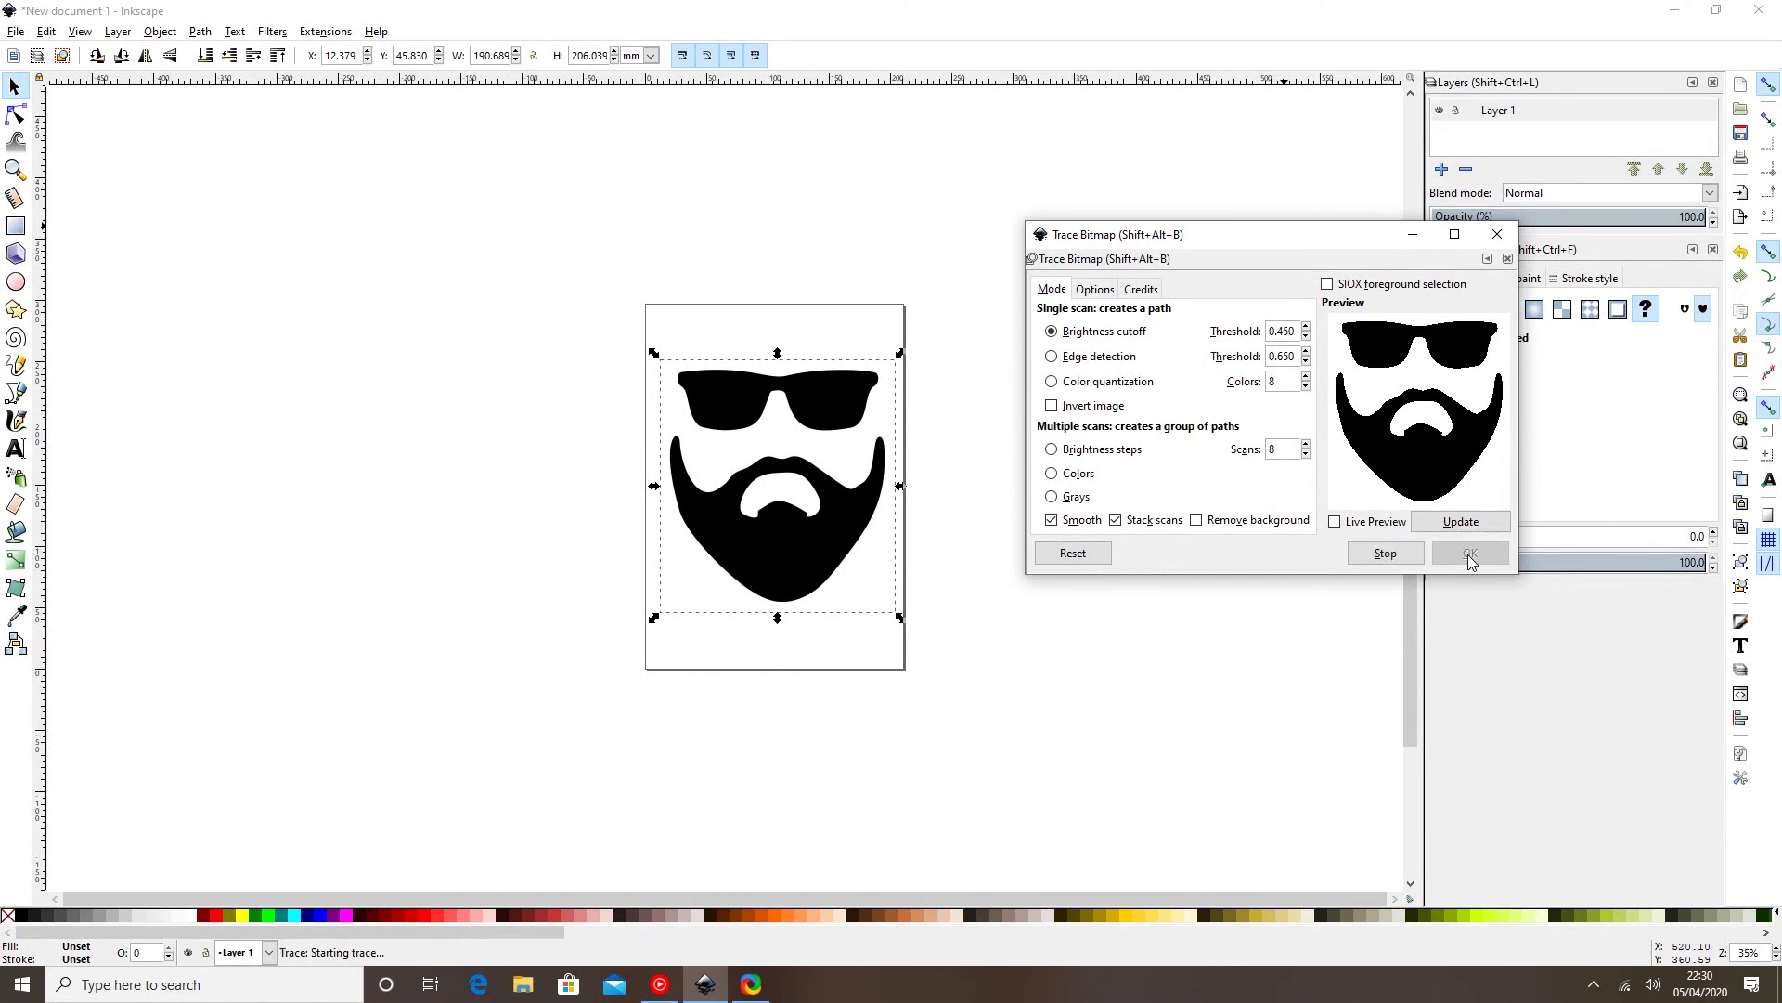
{"action": "left_click", "coordinate": [1497, 238]}
Separate the traced path from the original bitmap, delete the bitmap, and place the traced path back on the page.
{"action": "mouse_move", "coordinate": [833, 391]}
{"action": "left_mouse_down"}
{"action": "mouse_move", "coordinate": [744, 477]}
{"action": "mouse_move", "coordinate": [738, 516]}
{"action": "left_mouse_up"}
{"action": "left_click_drag", "start_coordinate": [823, 391], "coordinate": [752, 319]}
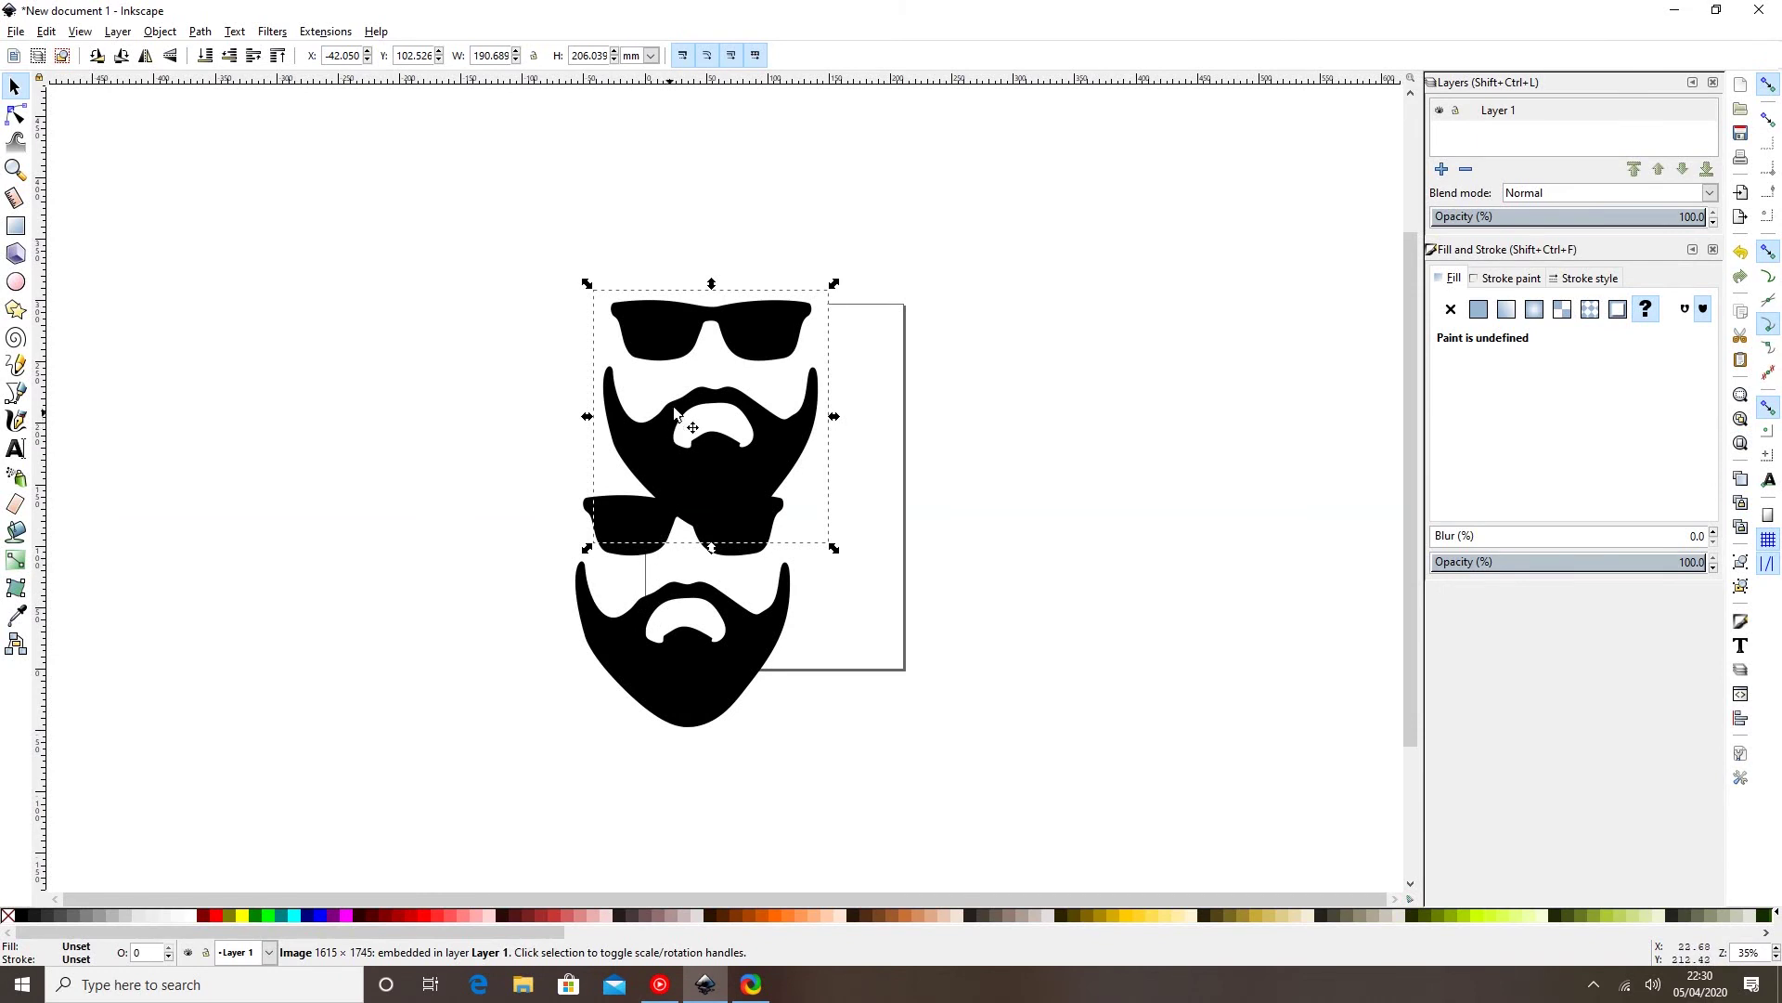
{"action": "right_click", "coordinate": [684, 377]}
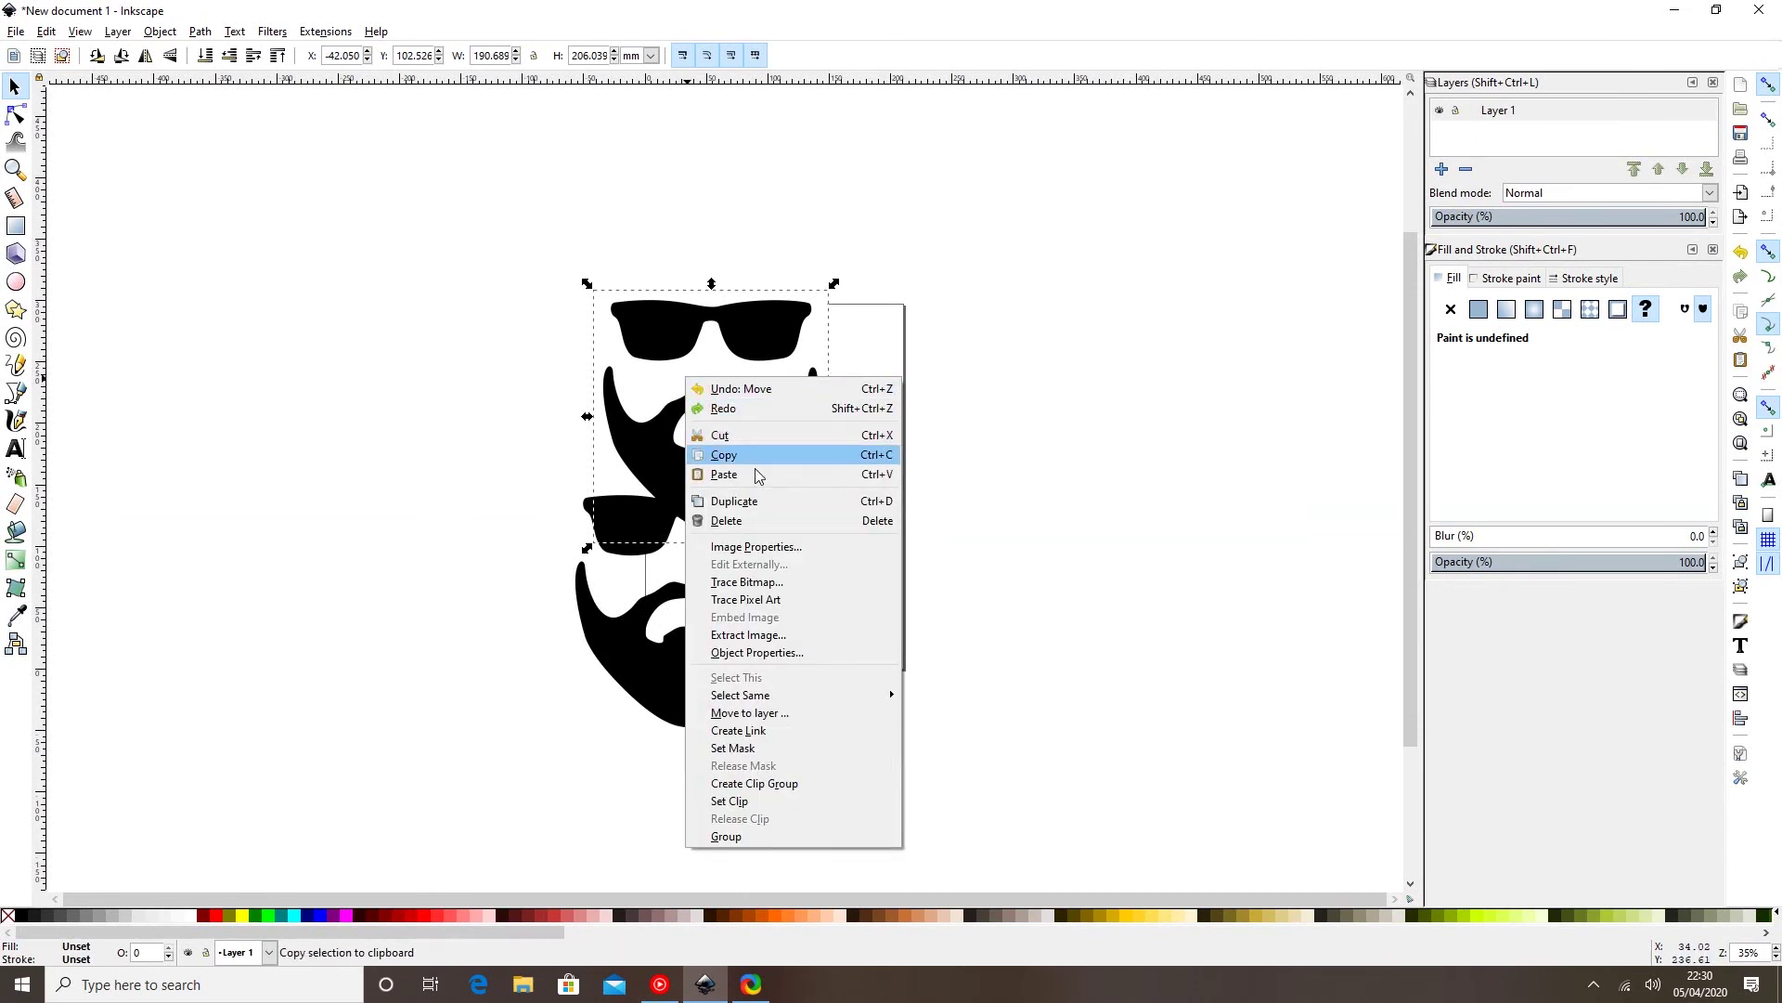
{"action": "left_click", "coordinate": [736, 521]}
{"action": "left_click_drag", "start_coordinate": [711, 535], "coordinate": [812, 407]}
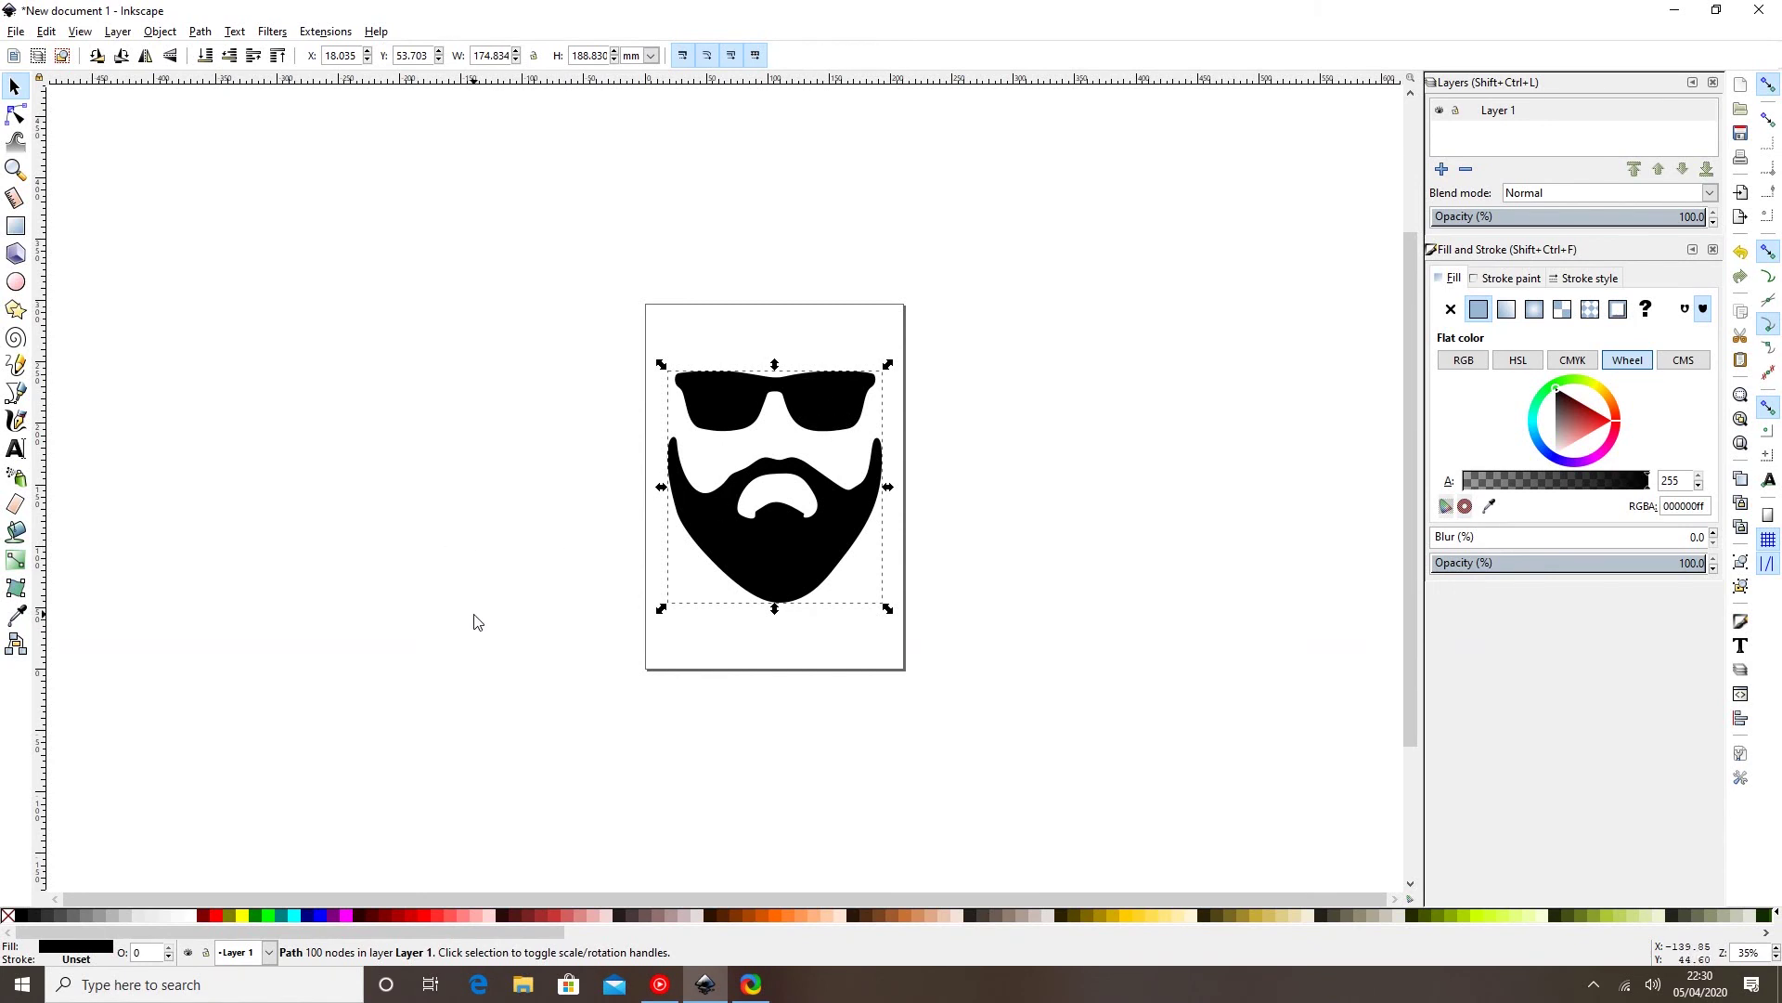
Give the traced beard design a red stroke and set the stroke width to 2.918 mm.
{"action": "left_click", "coordinate": [216, 915], "text": "shift"}
{"action": "left_click", "coordinate": [1575, 279]}
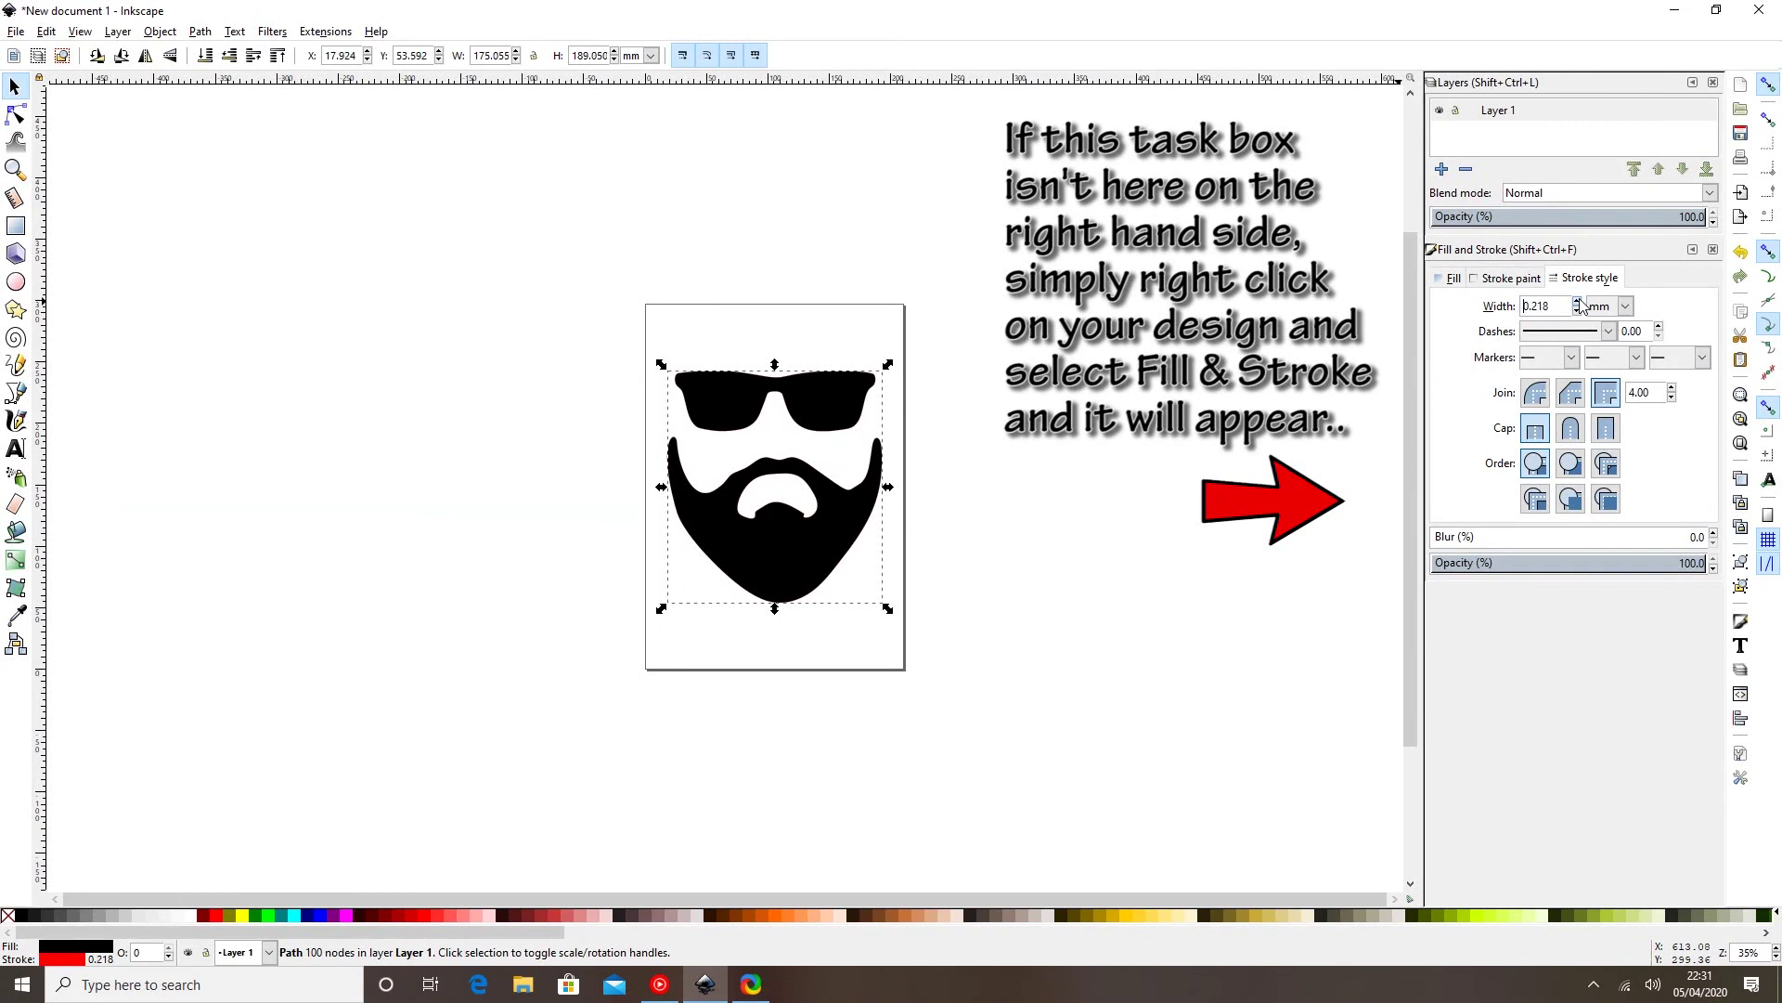
{"action": "left_click", "coordinate": [1576, 301]}
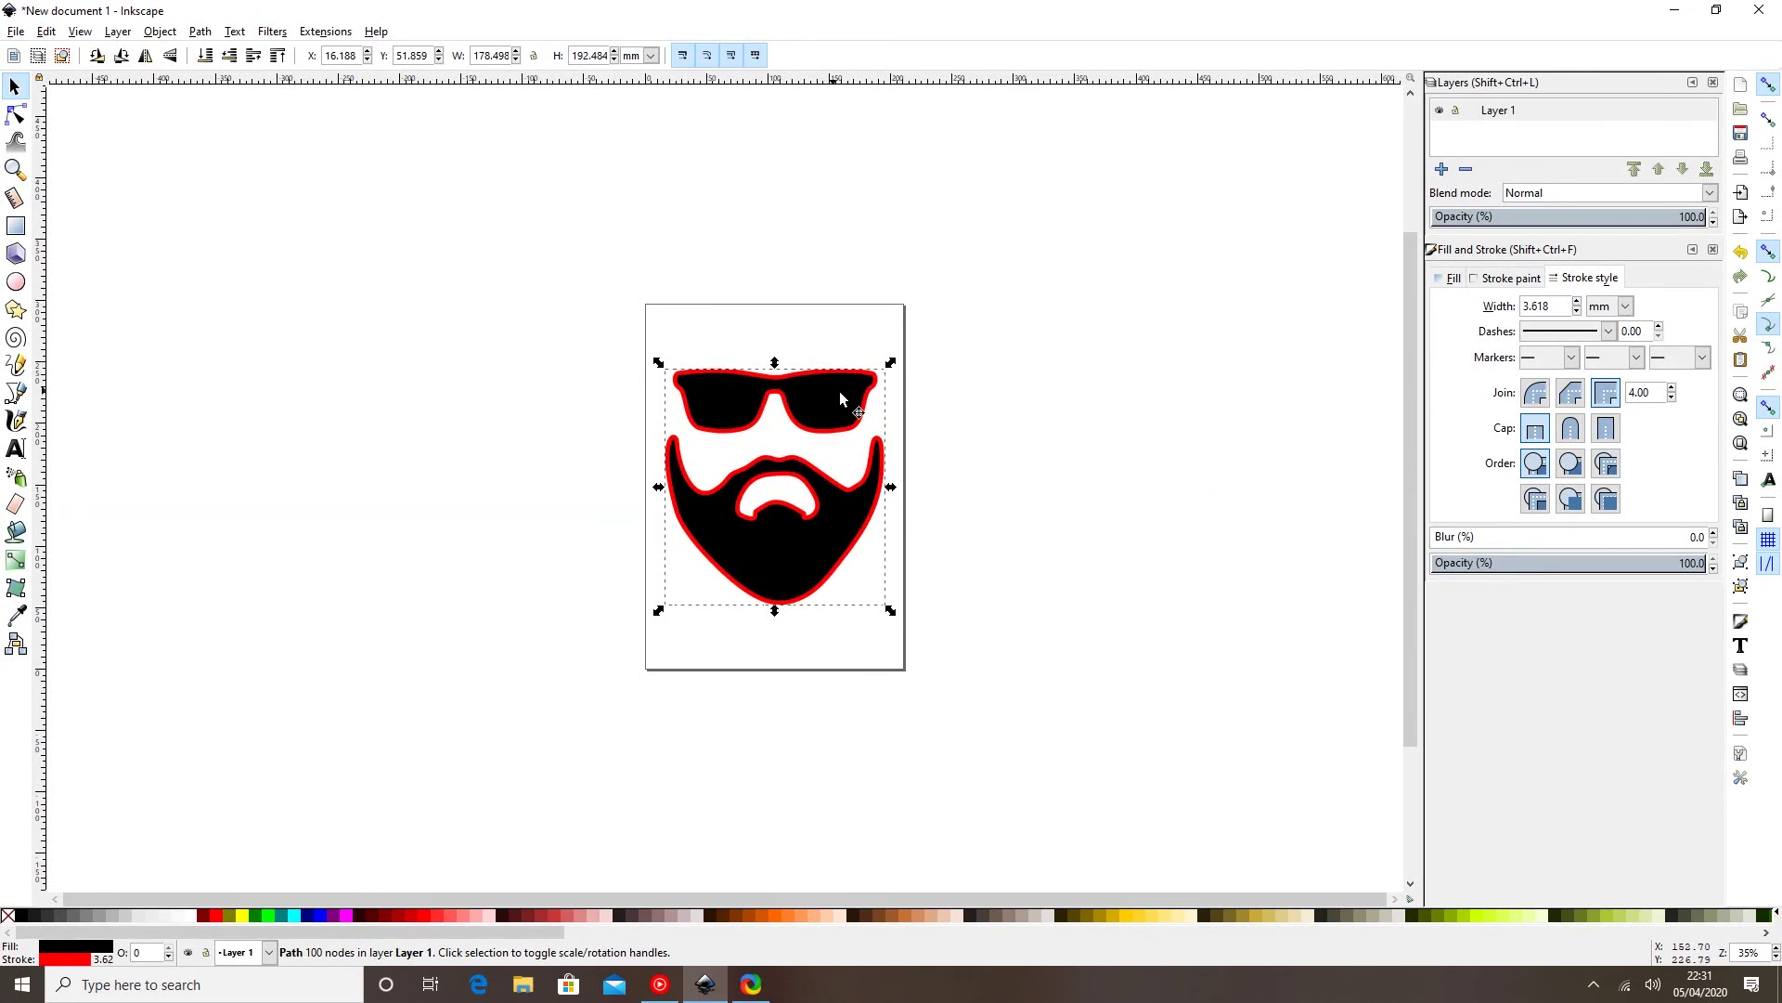
{"action": "left_click", "coordinate": [1577, 301]}
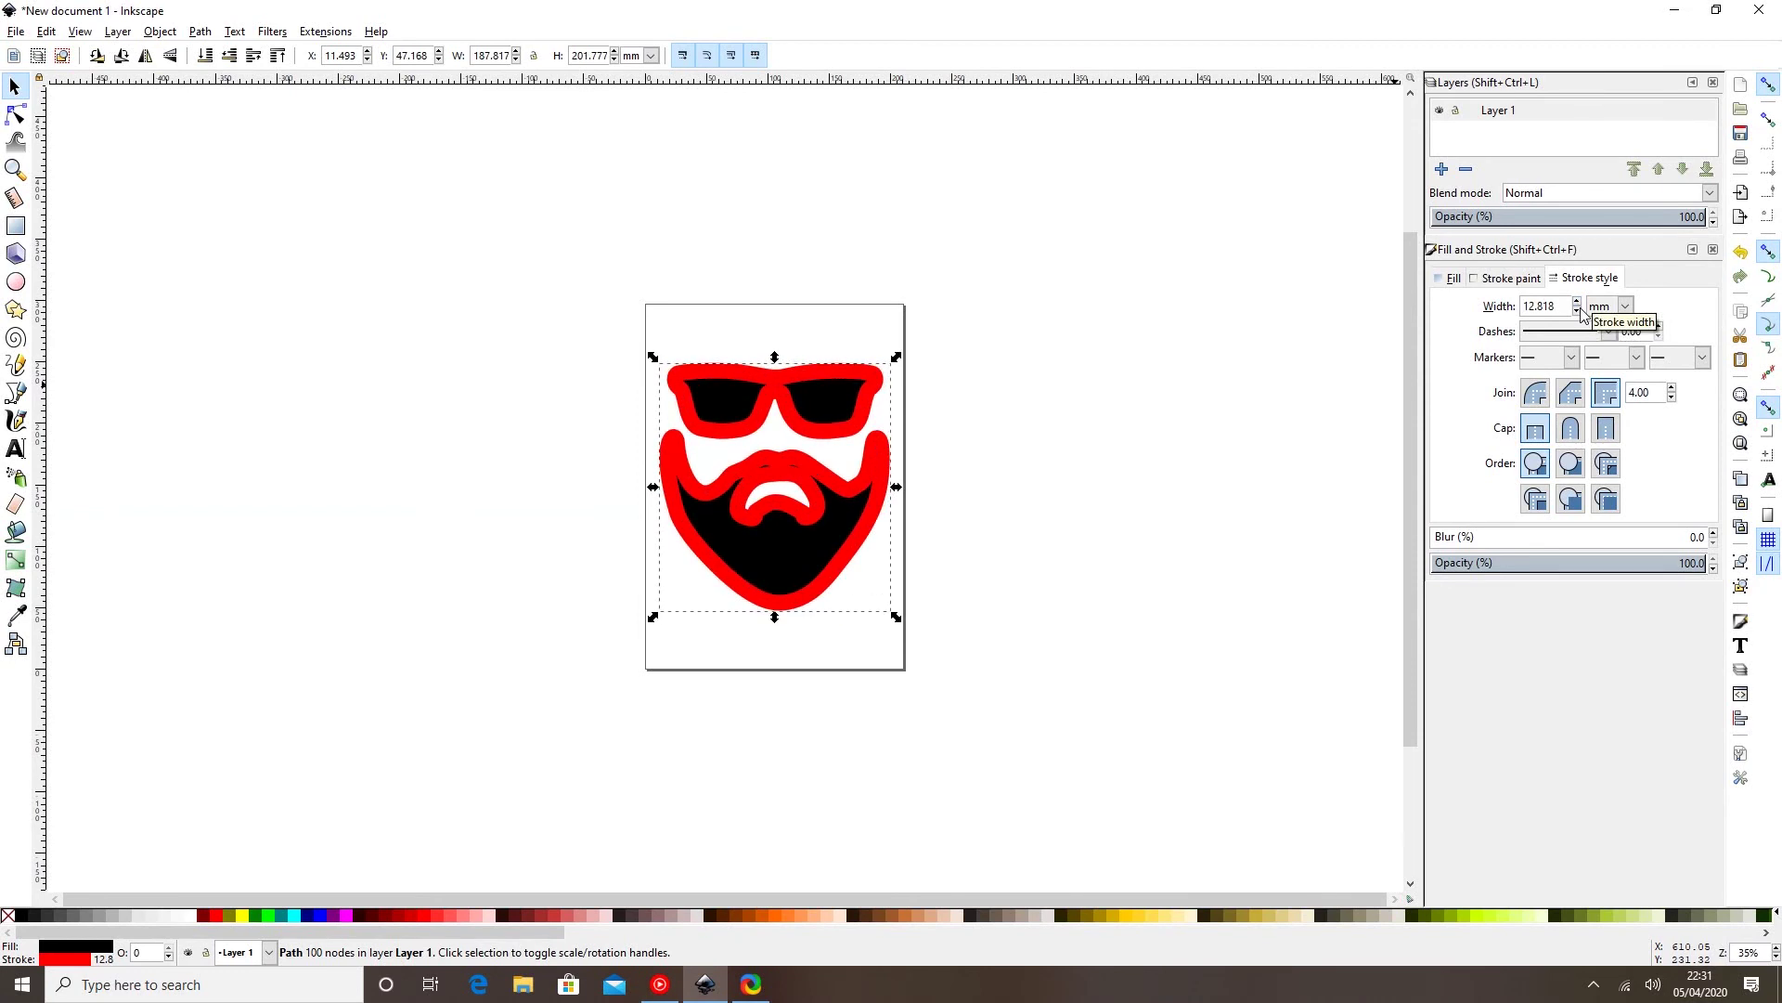
{"action": "left_click", "coordinate": [1577, 313]}
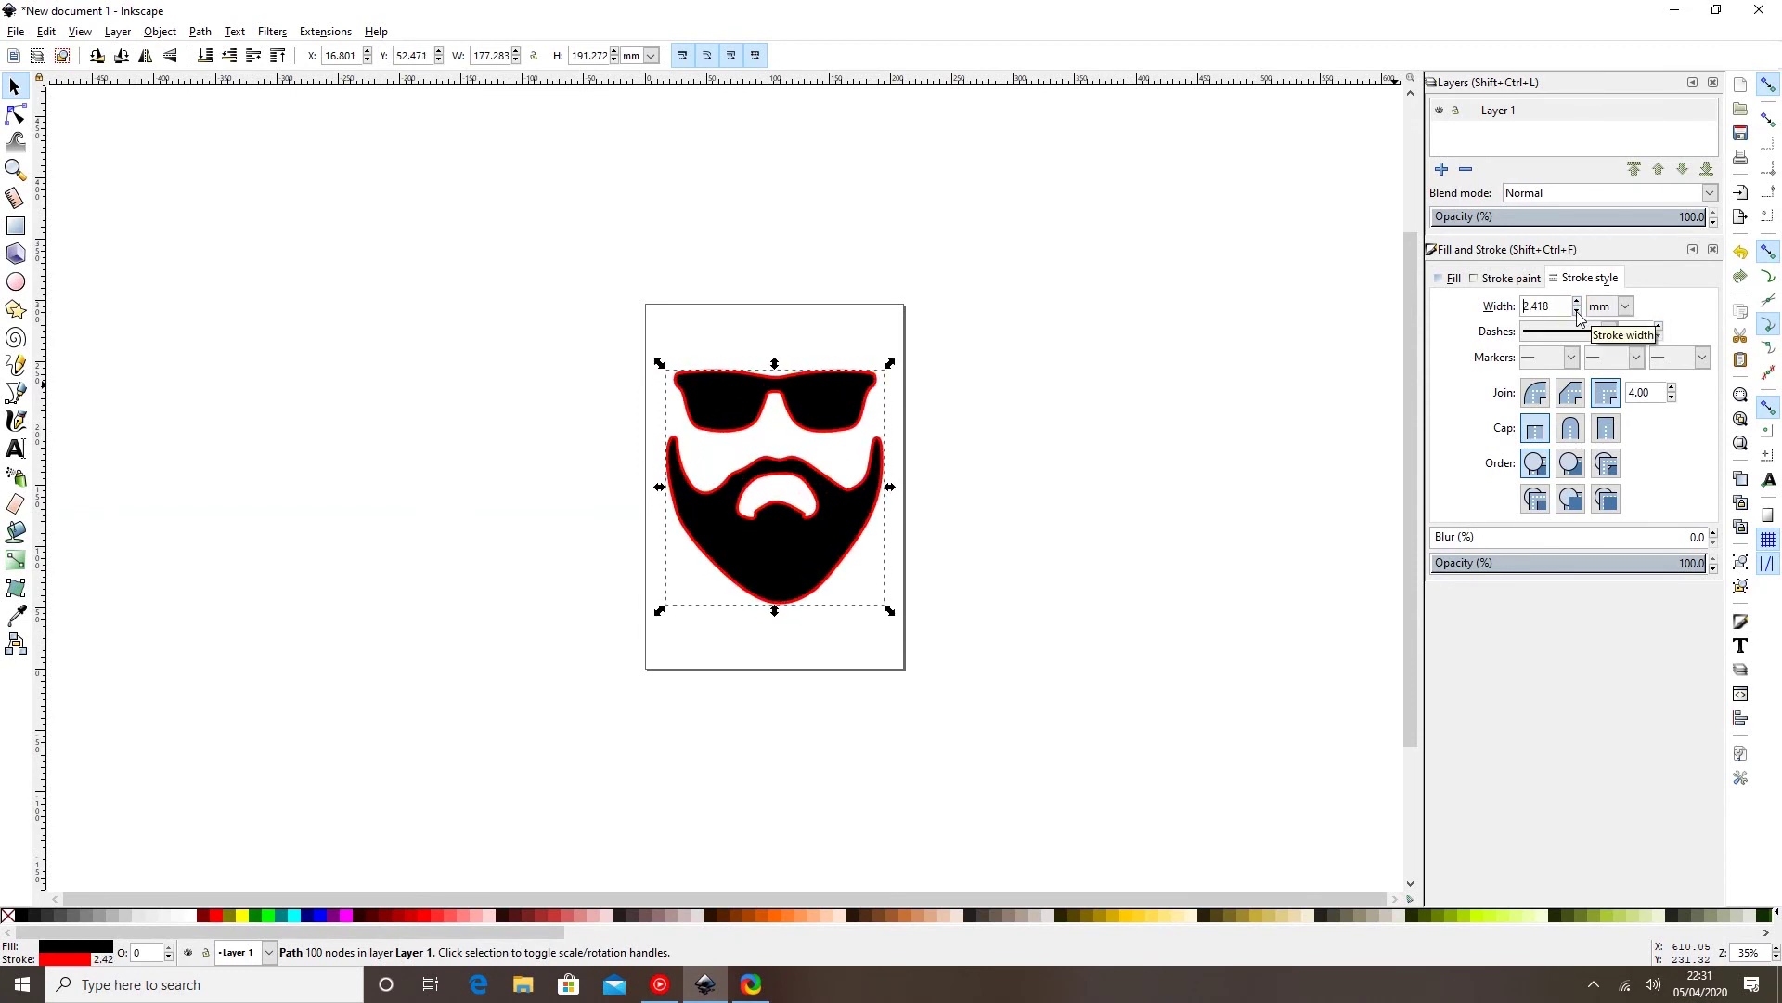
{"action": "left_click", "coordinate": [1577, 304]}
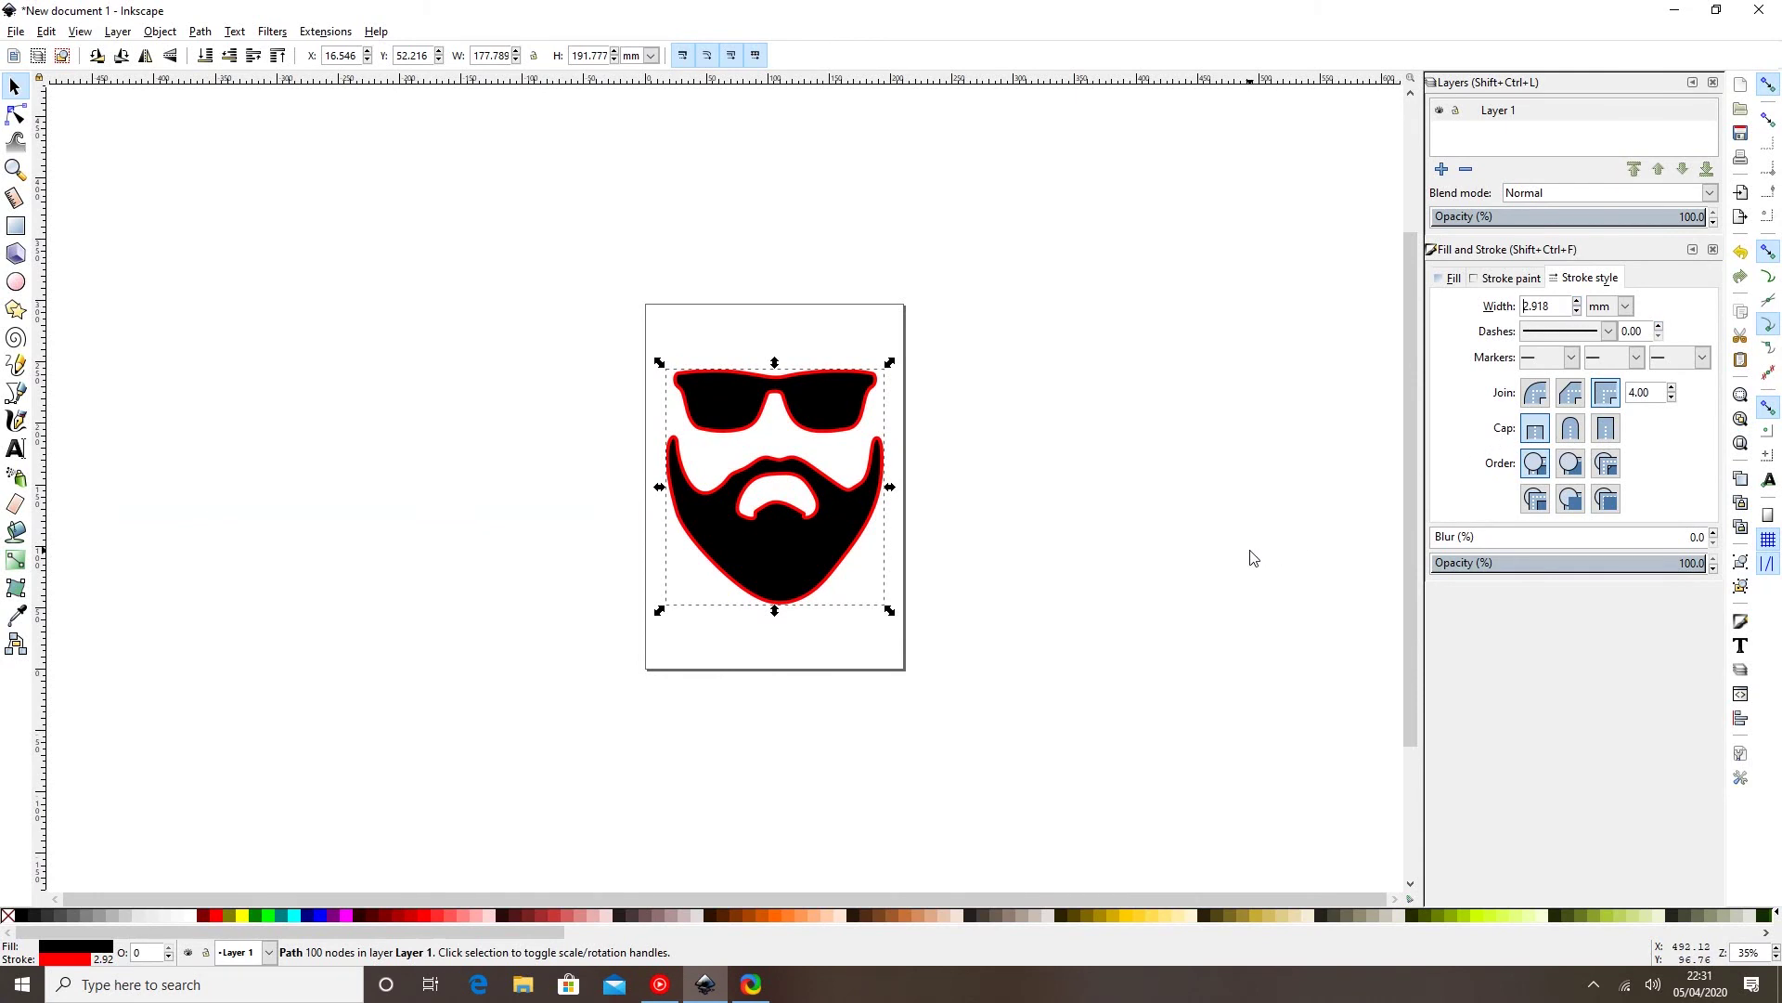
{"action": "left_click", "coordinate": [583, 506]}
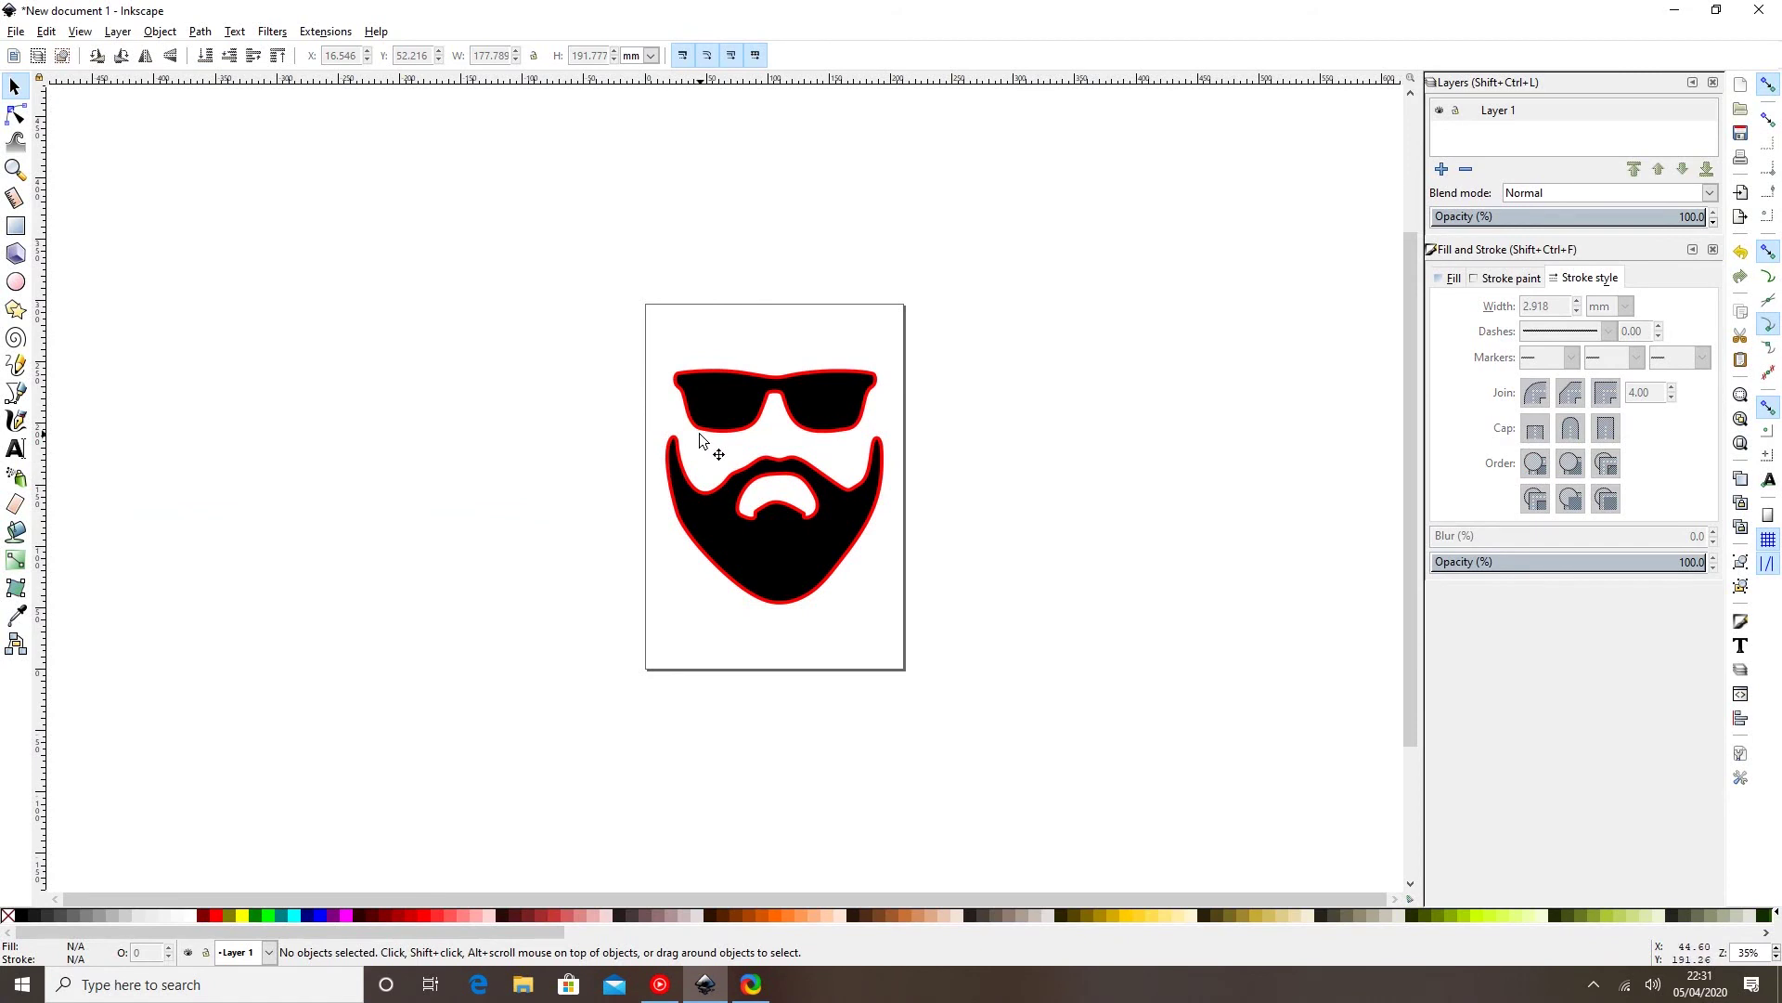
Send the design to SignCut Pro 2, check how the red outline is imported there, and close SignCut.
{"action": "left_click", "coordinate": [325, 34]}
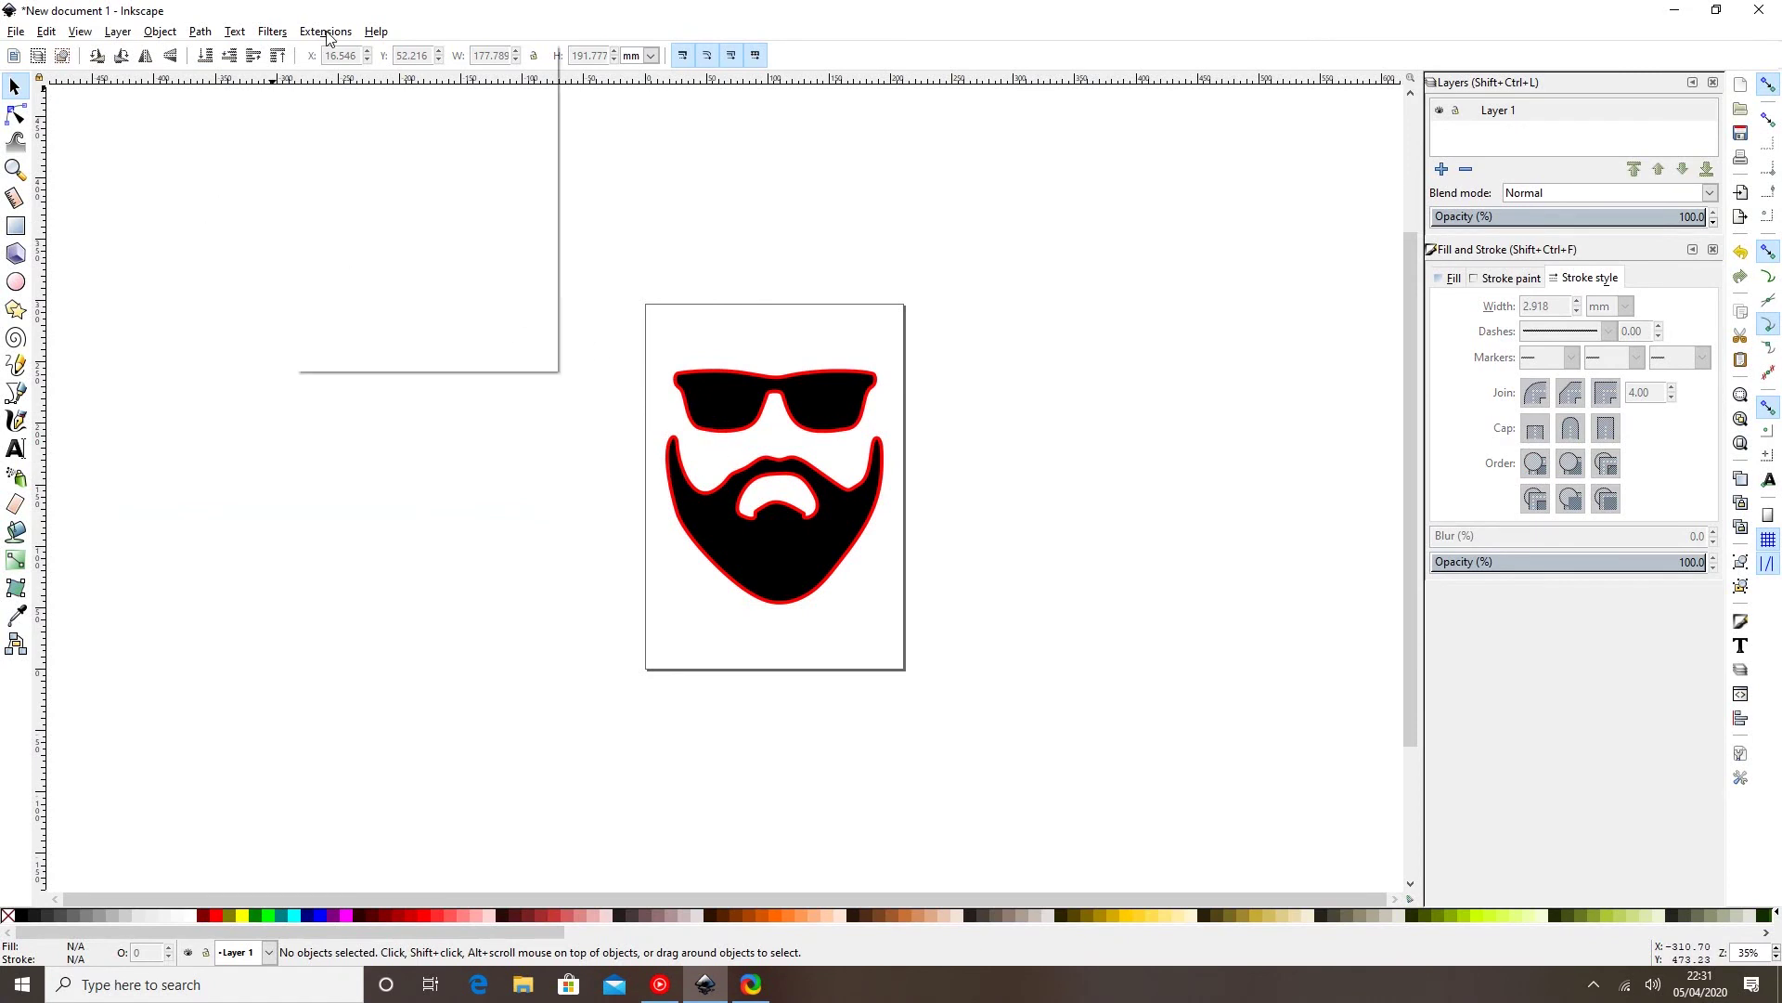
{"action": "mouse_move", "coordinate": [434, 156]}
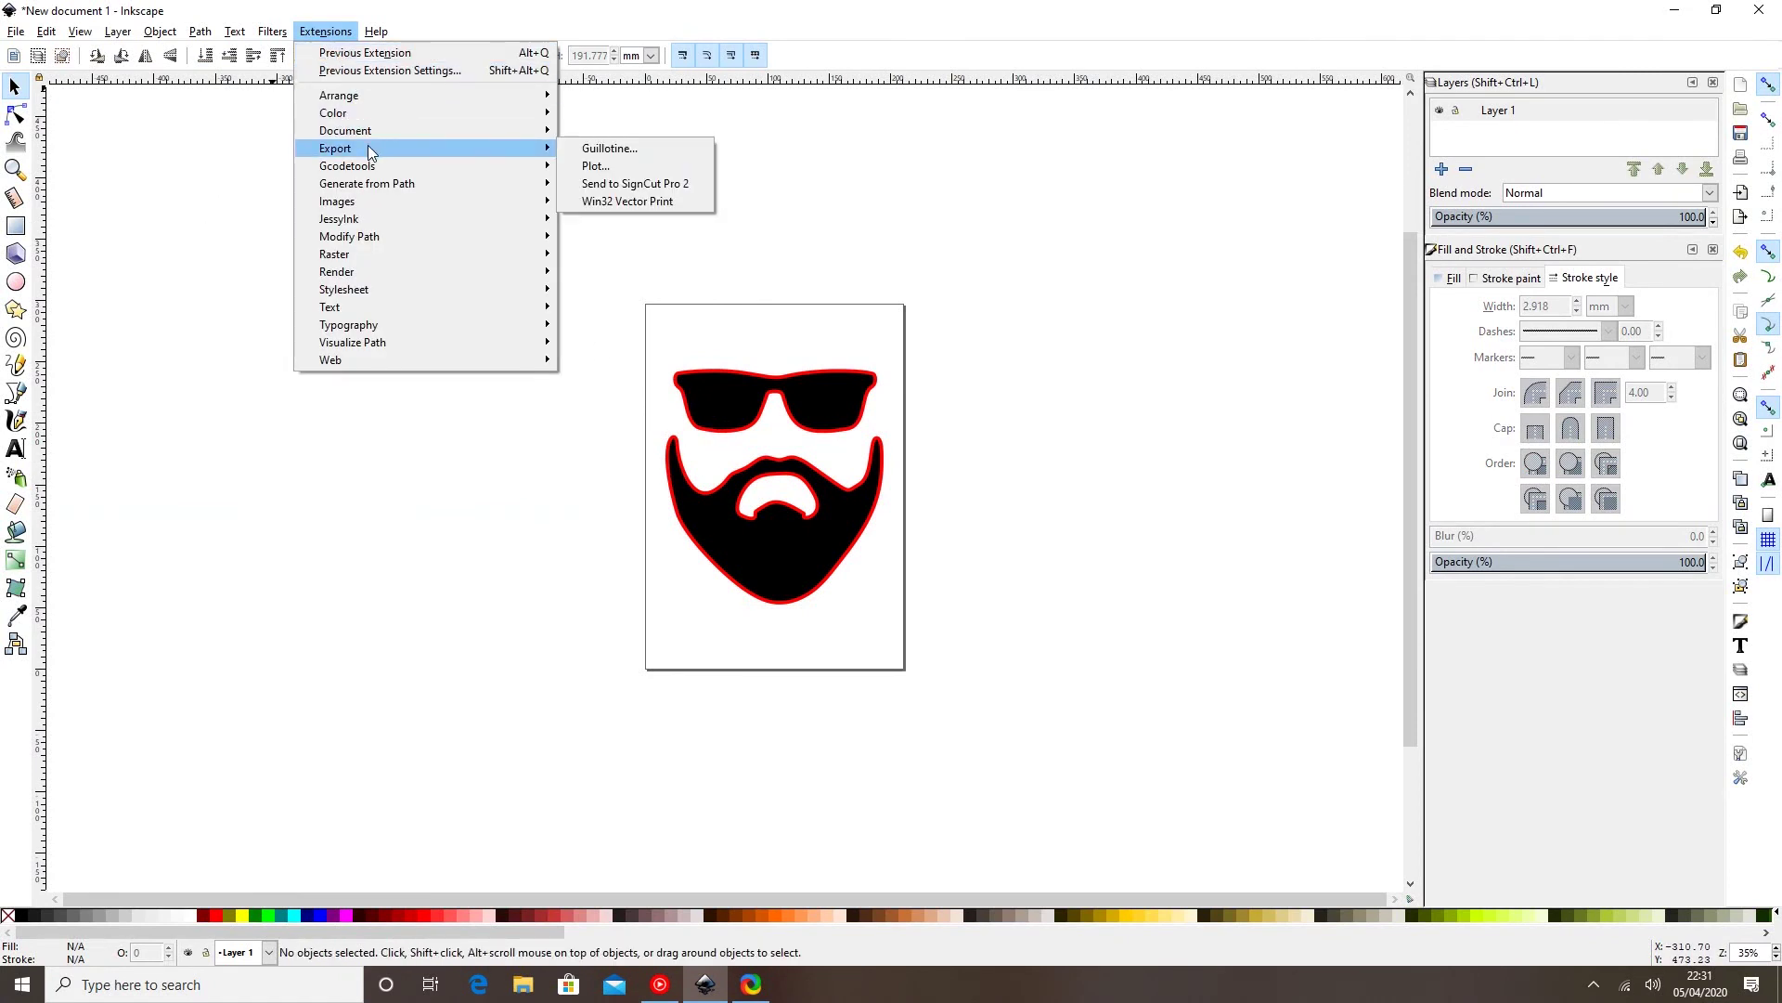
{"action": "left_click", "coordinate": [615, 184]}
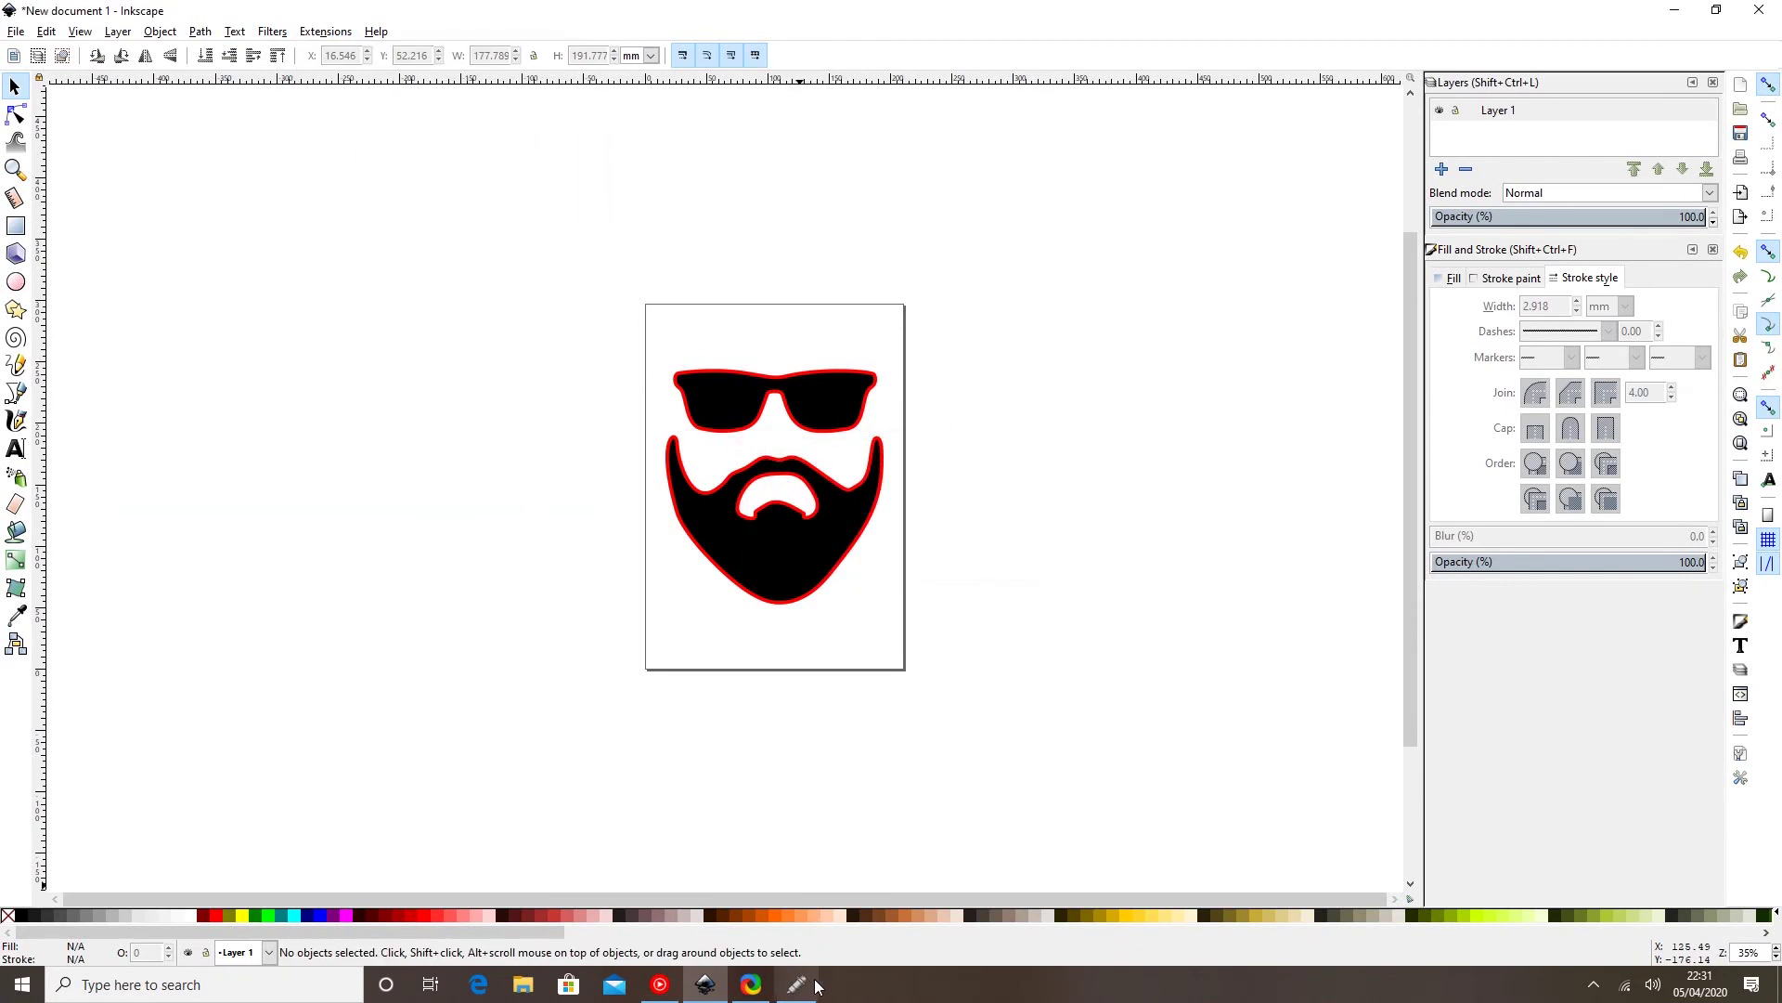
{"action": "left_click", "coordinate": [800, 986]}
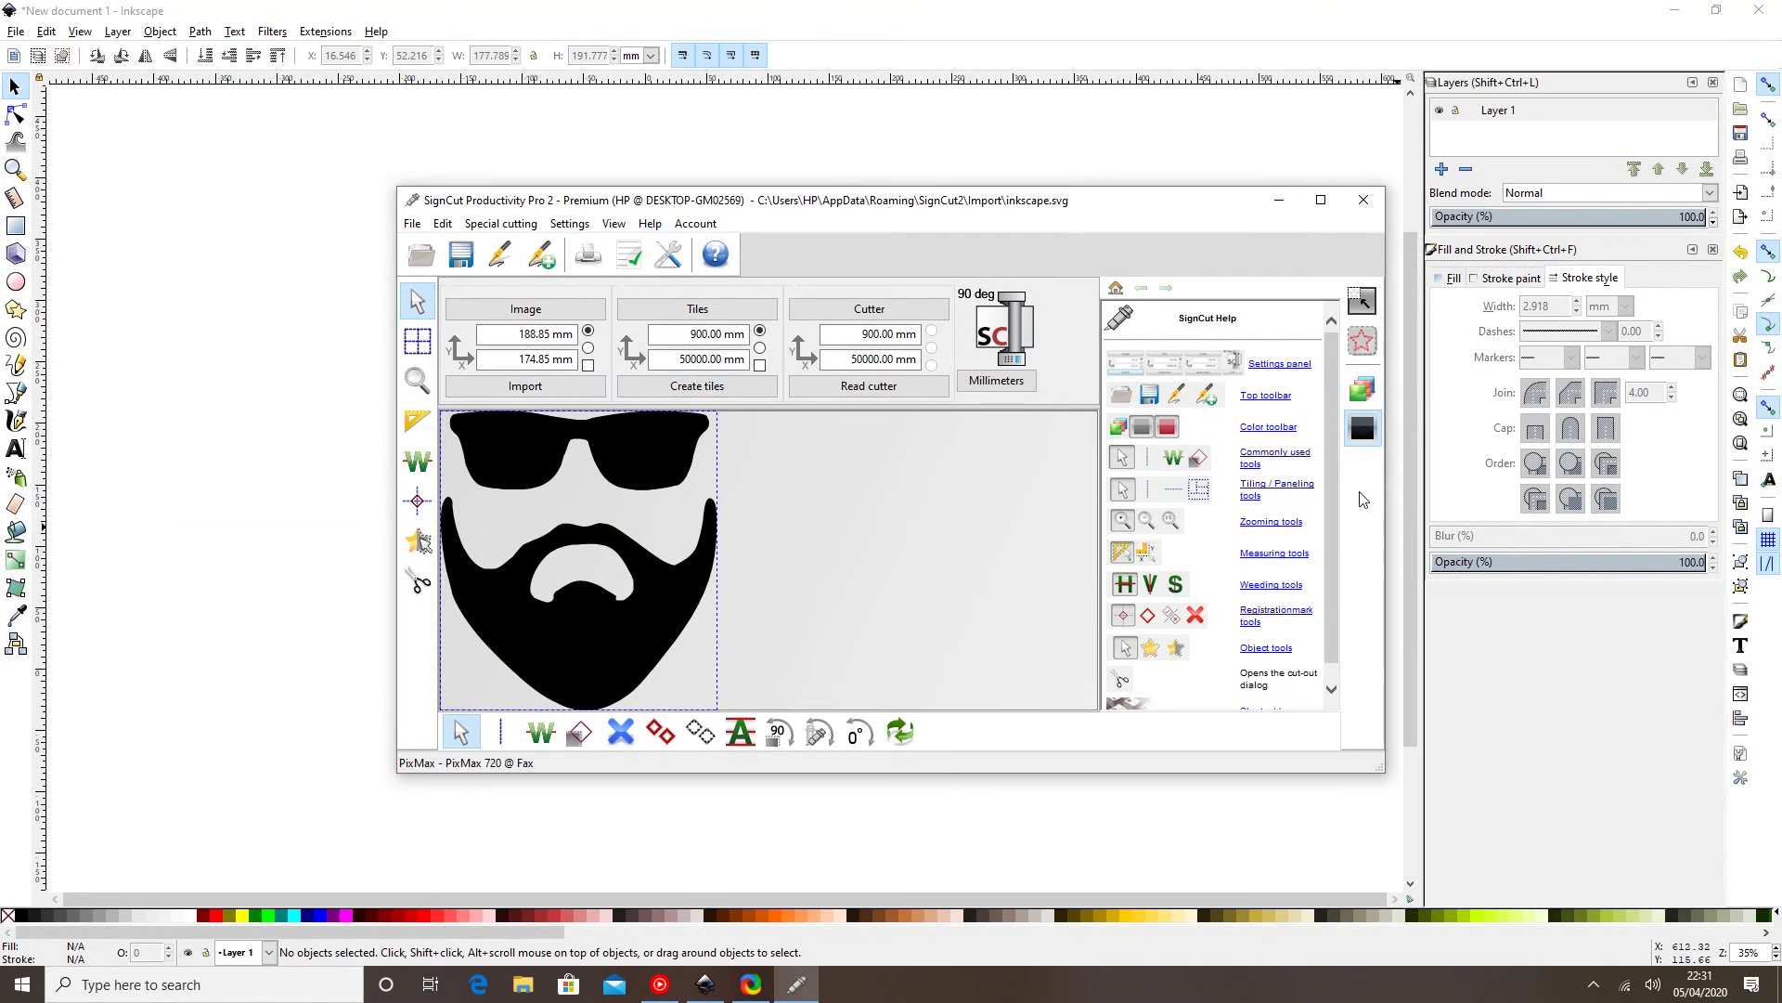
{"action": "left_click", "coordinate": [1367, 437]}
{"action": "left_click", "coordinate": [1362, 201]}
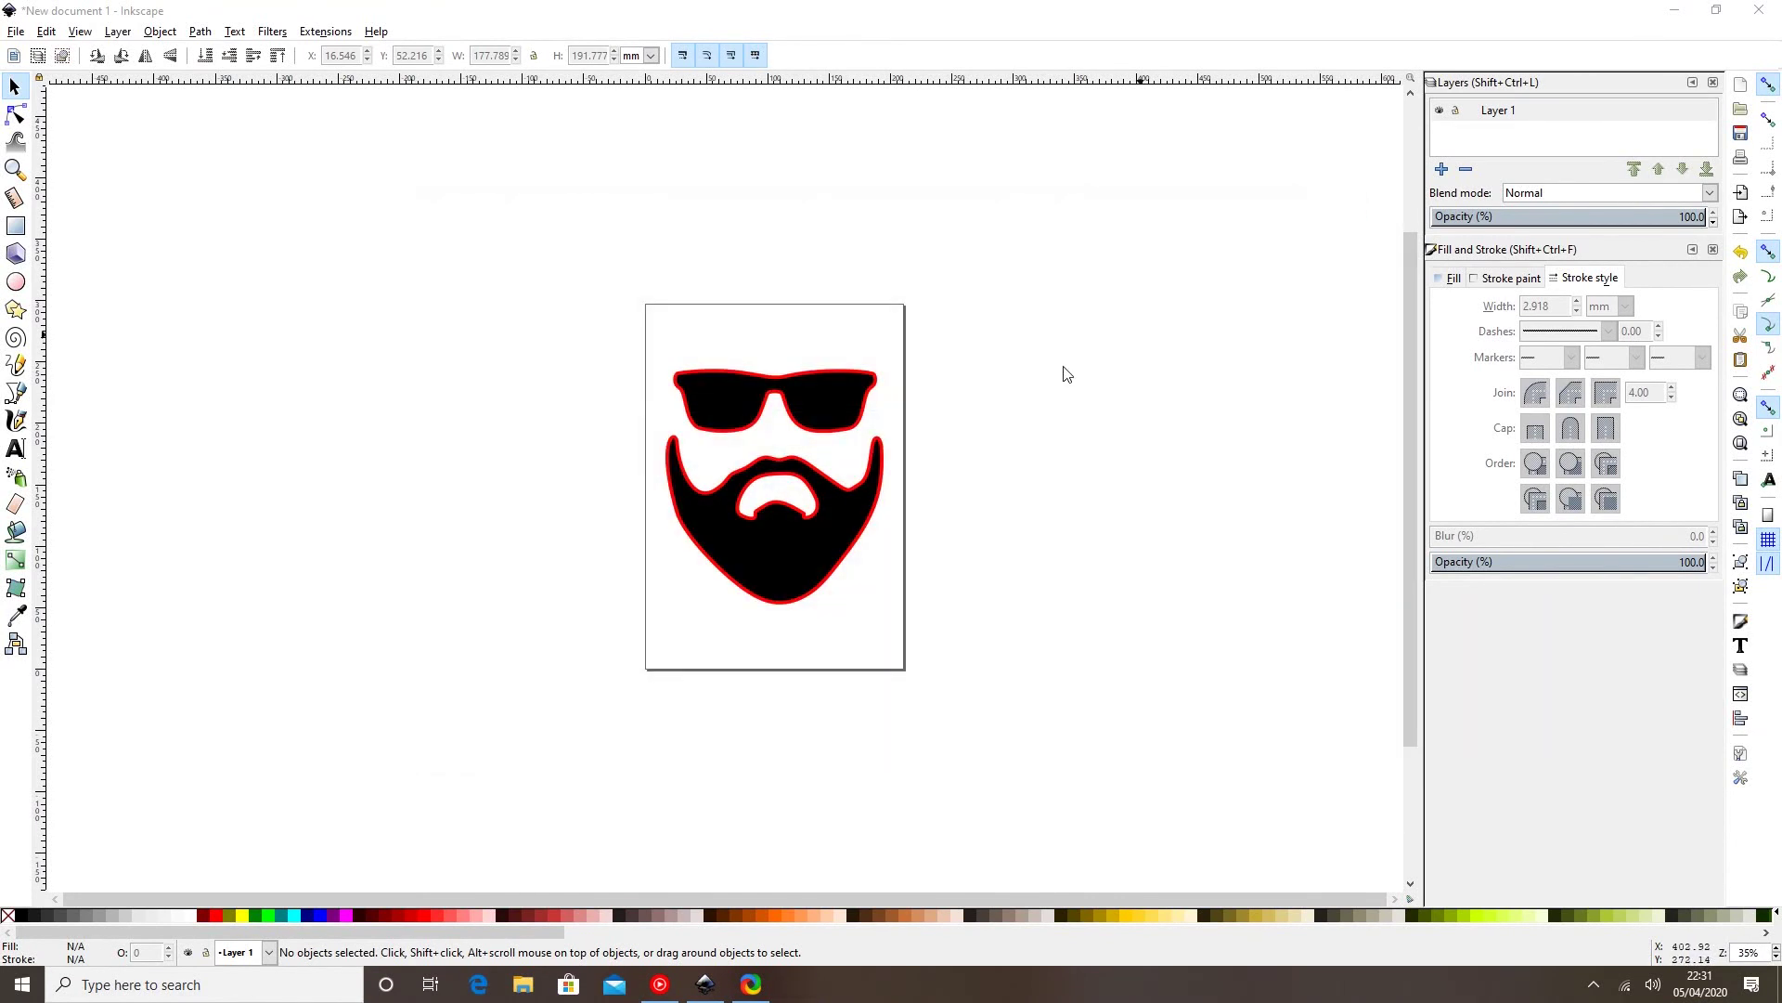
Try to trace the red-outlined design with Trace Bitmap, using a single brightness cutoff scan.
{"action": "left_click_drag", "start_coordinate": [569, 343], "coordinate": [1031, 665]}
{"action": "right_click", "coordinate": [786, 507]}
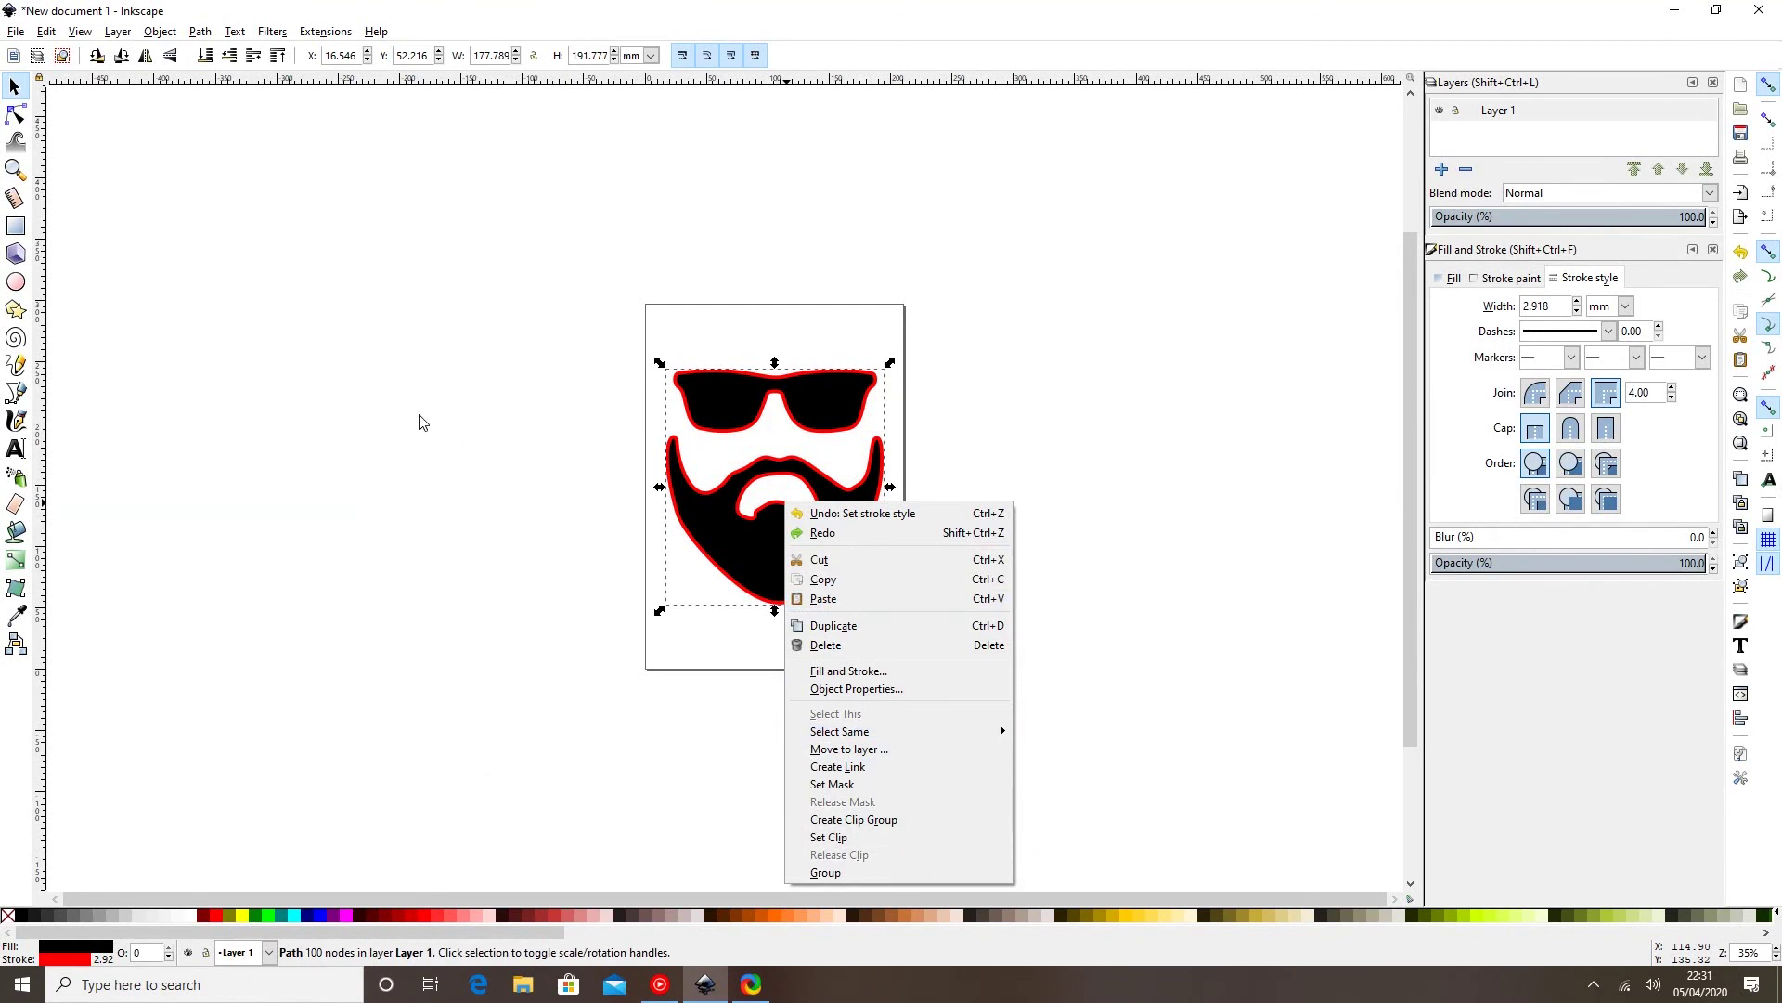
{"action": "left_click", "coordinate": [177, 223]}
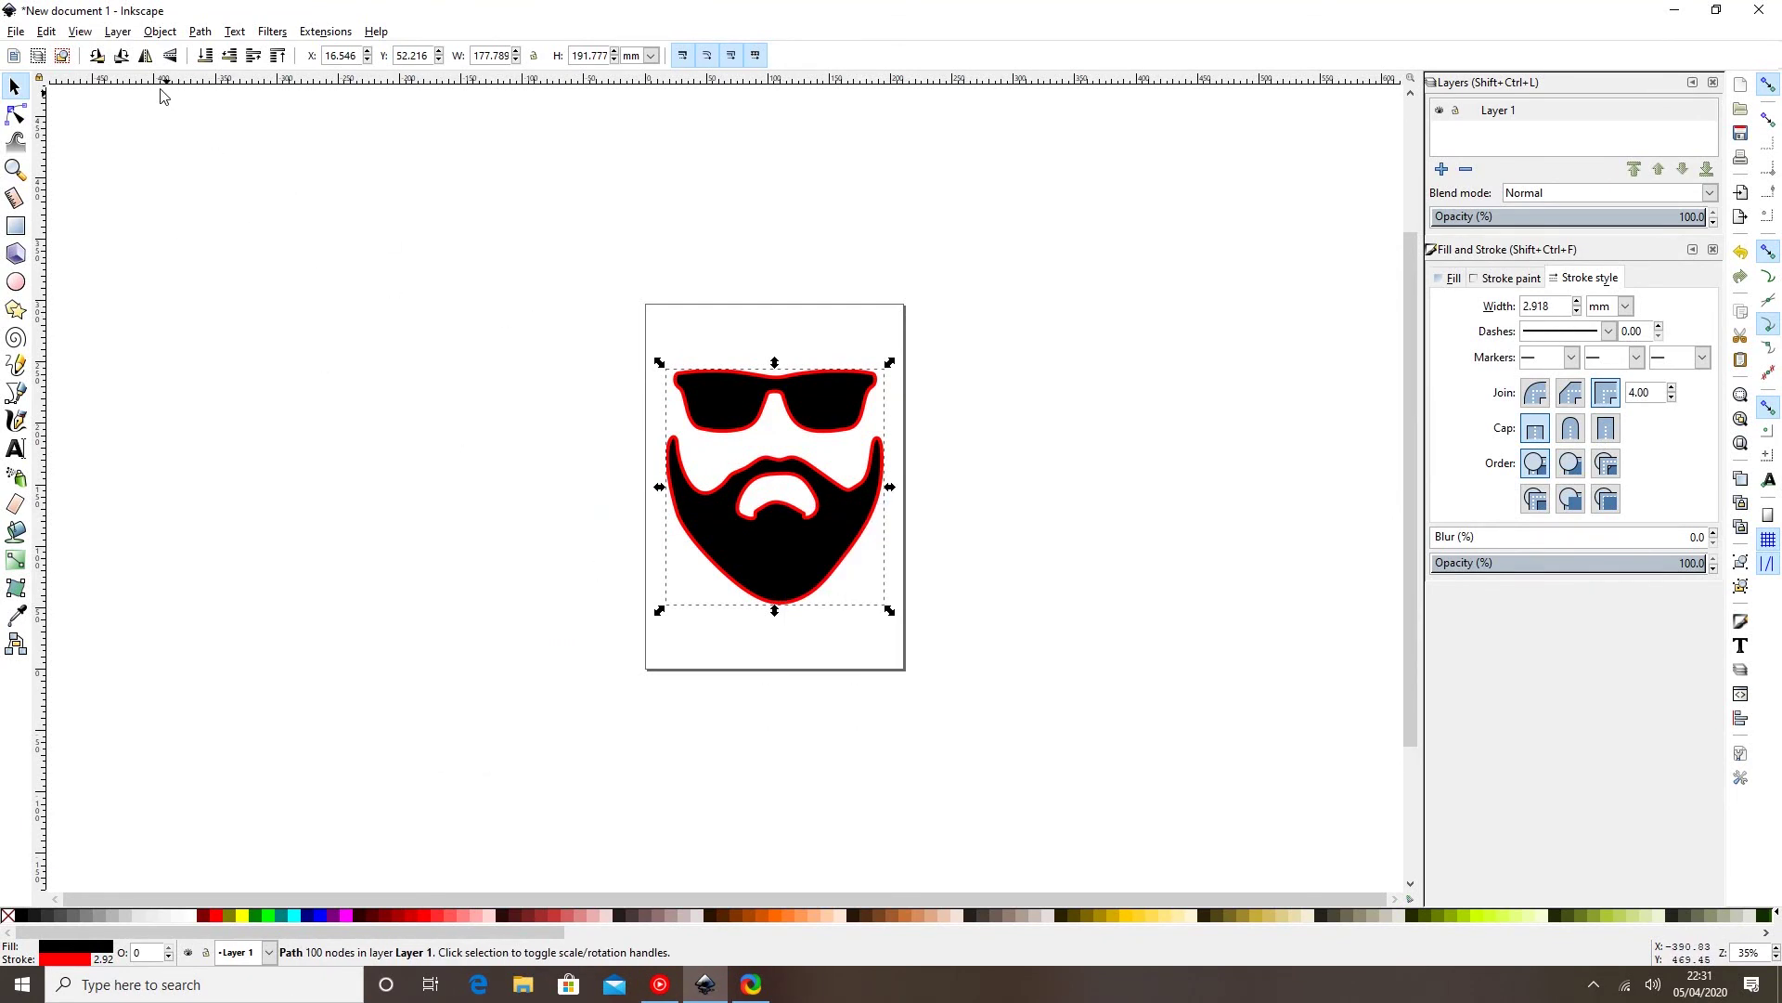
{"action": "left_click", "coordinate": [163, 33]}
{"action": "mouse_move", "coordinate": [201, 34]}
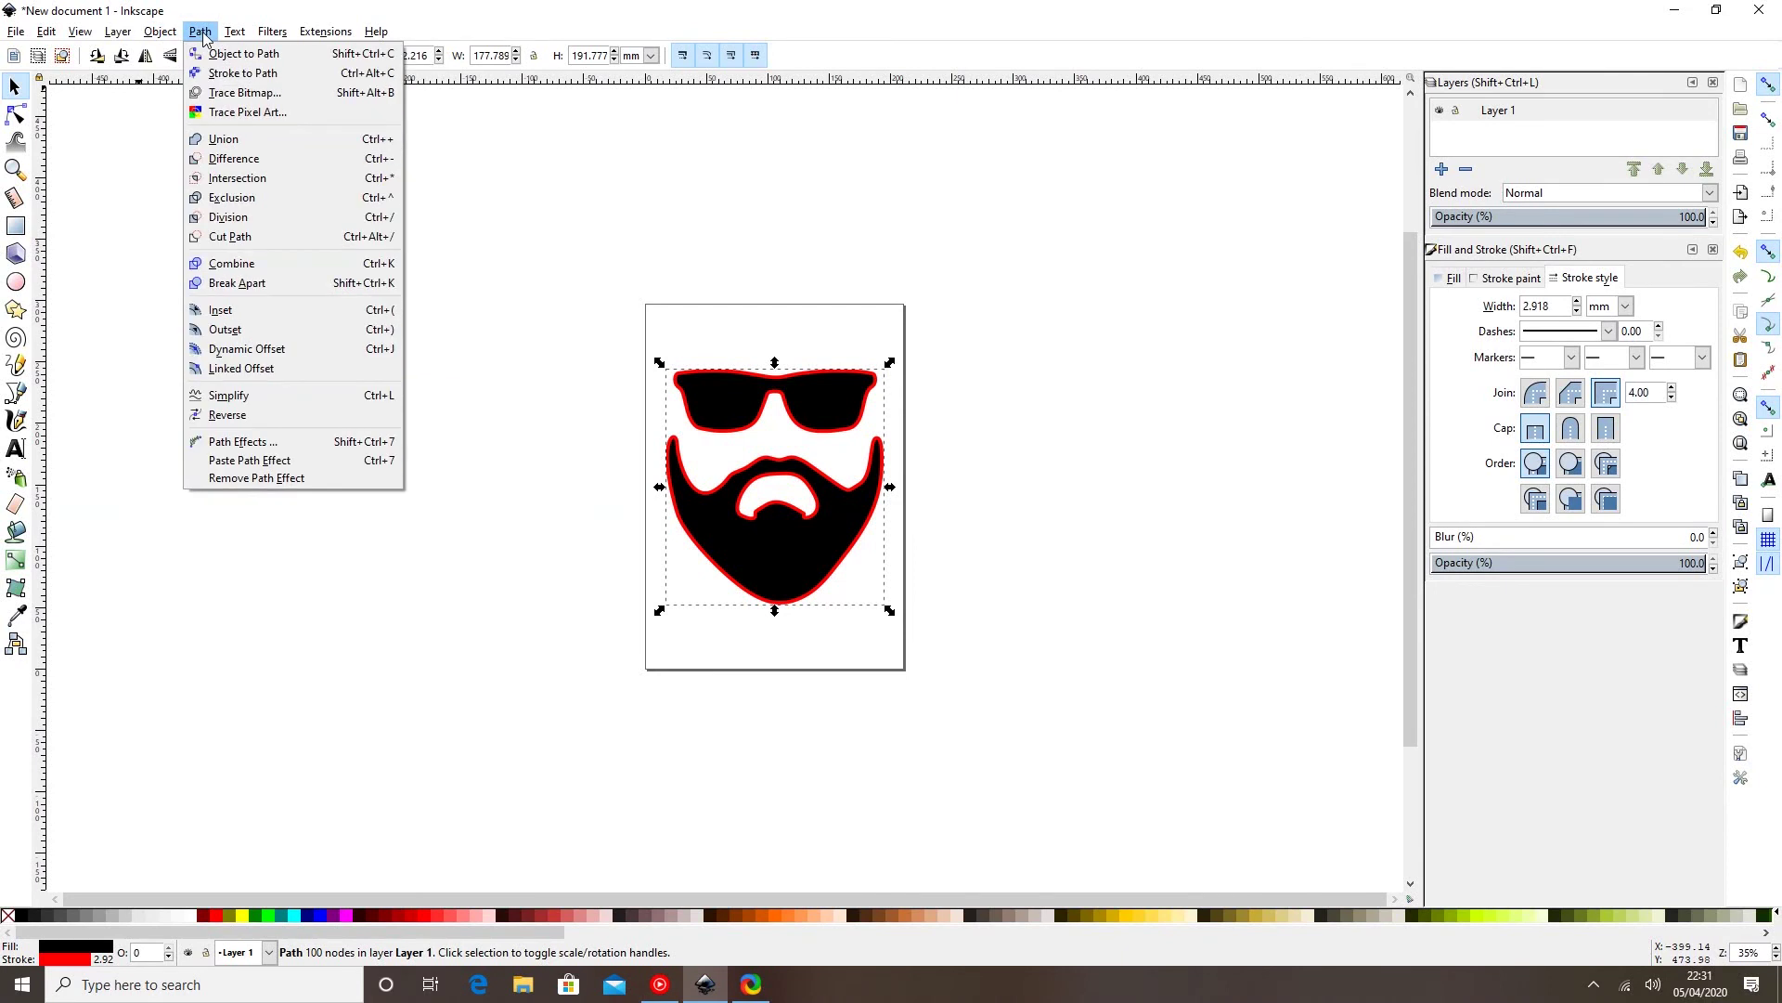
{"action": "left_click", "coordinate": [227, 93]}
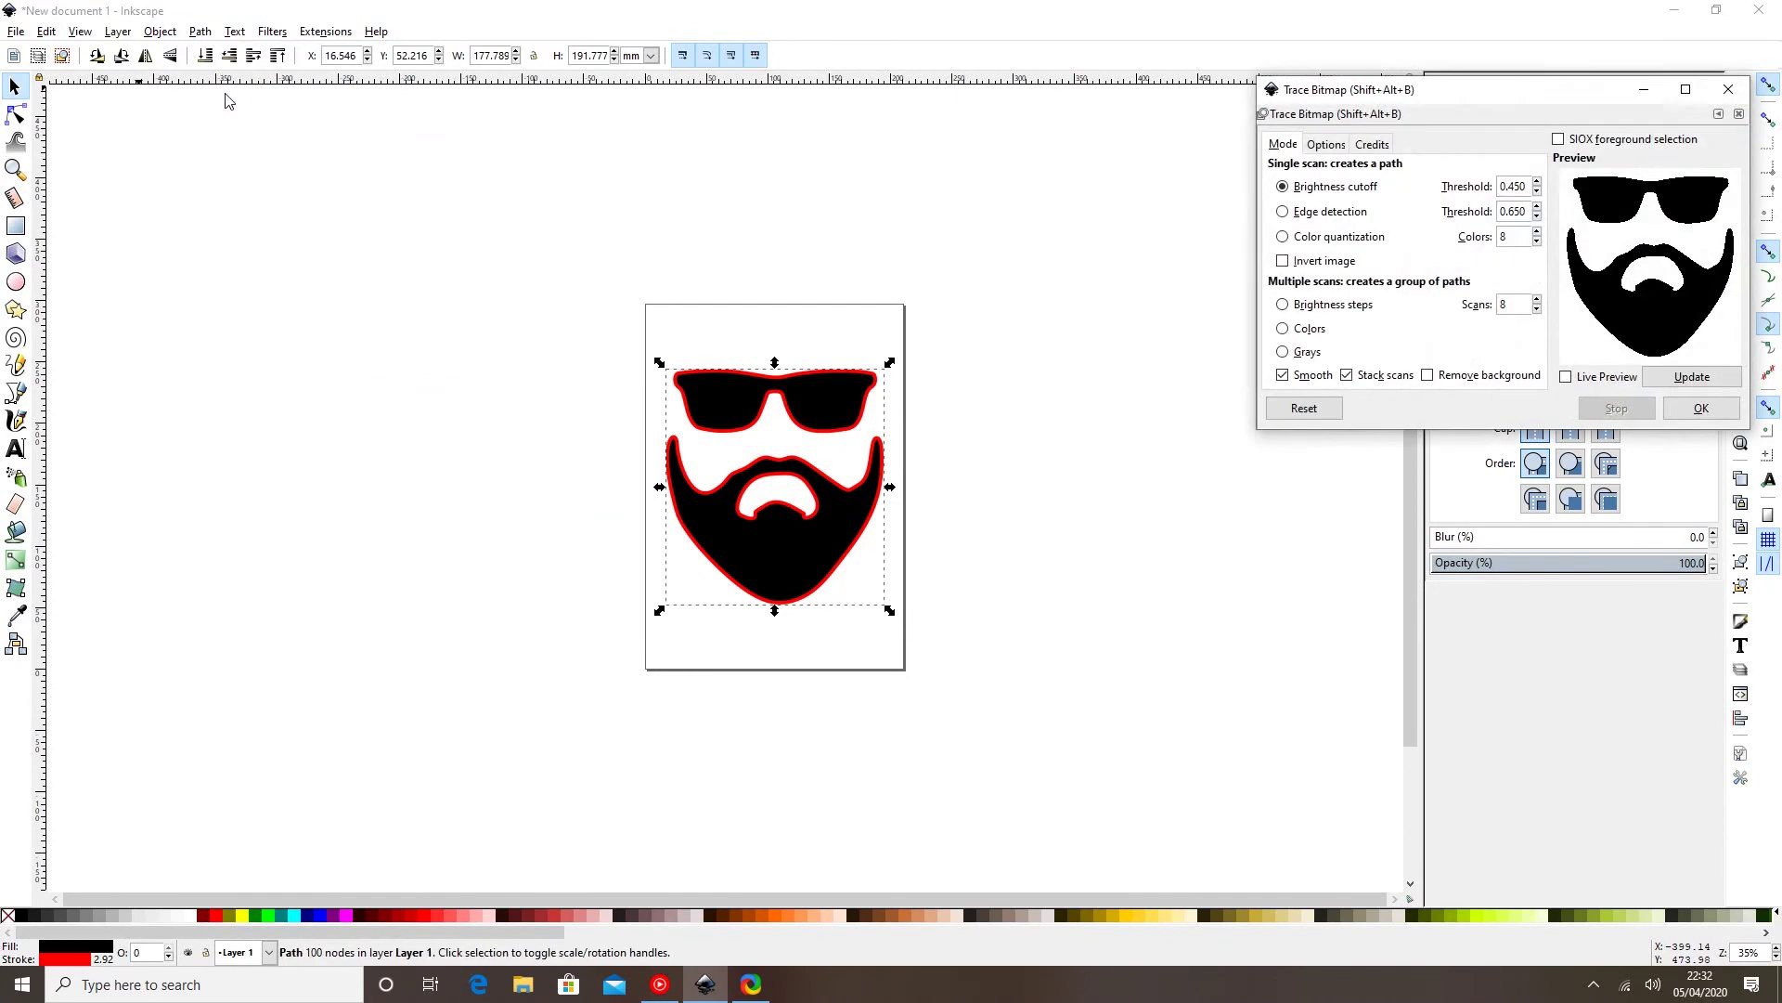
{"action": "left_click", "coordinate": [1693, 378]}
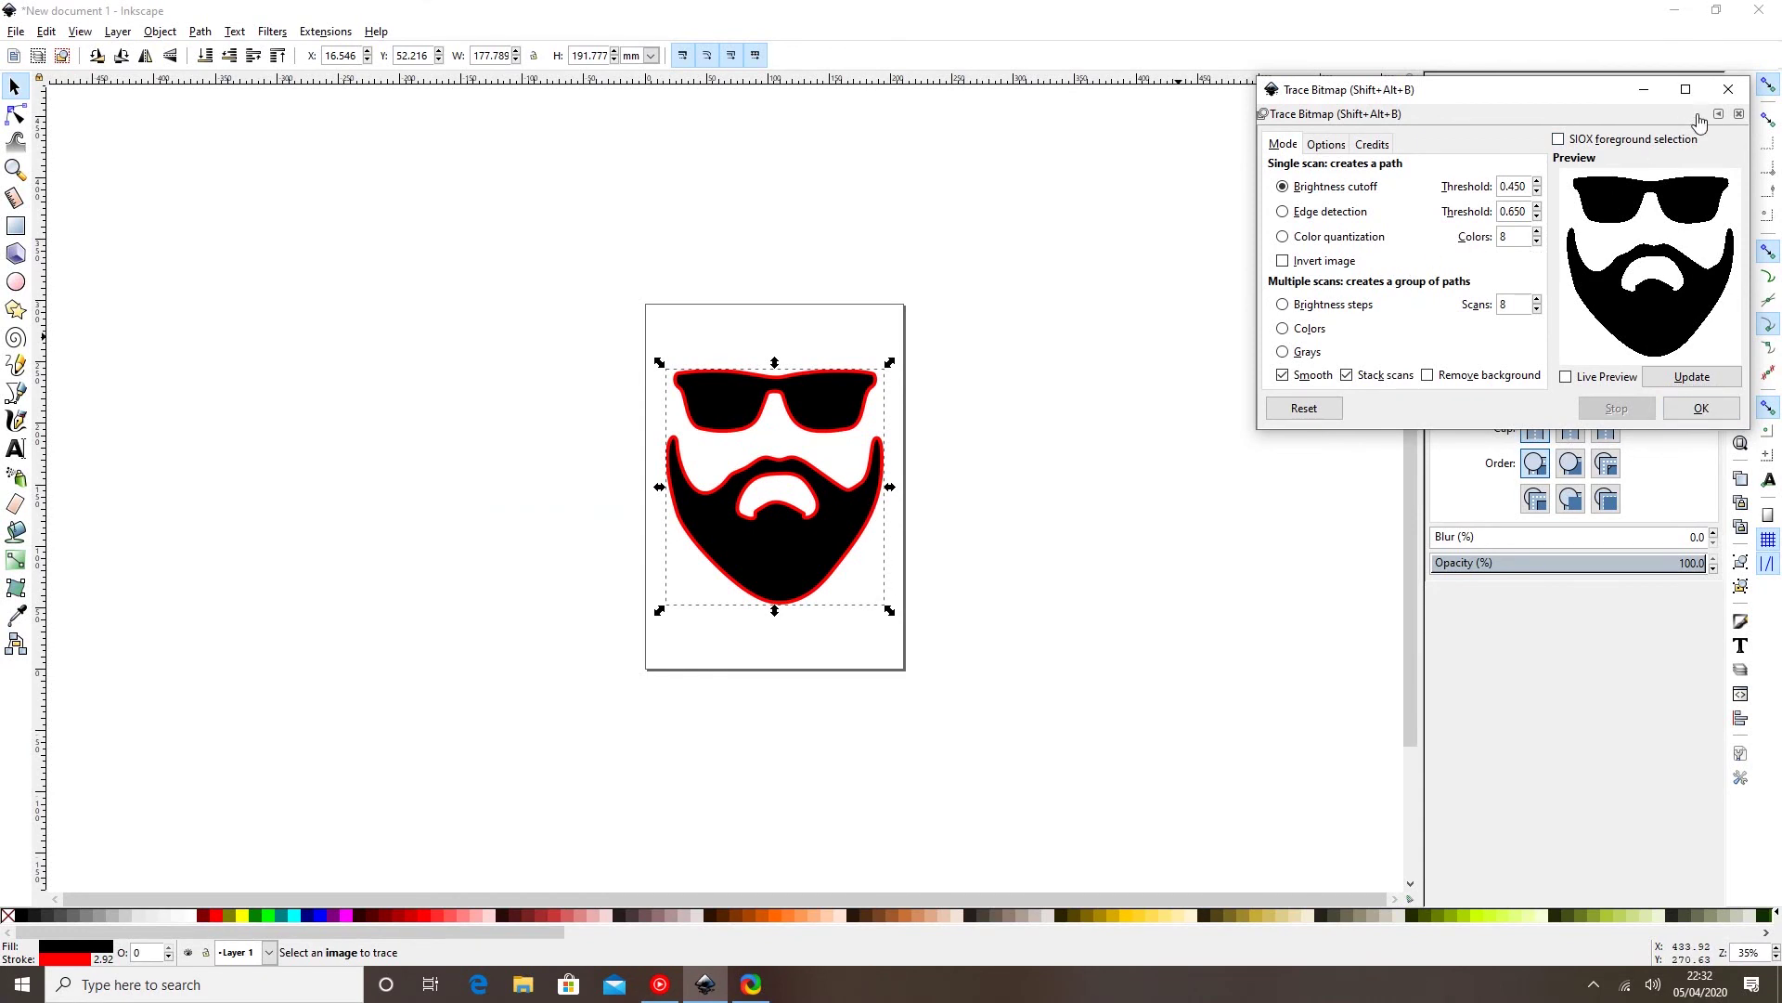
{"action": "left_click", "coordinate": [1728, 89]}
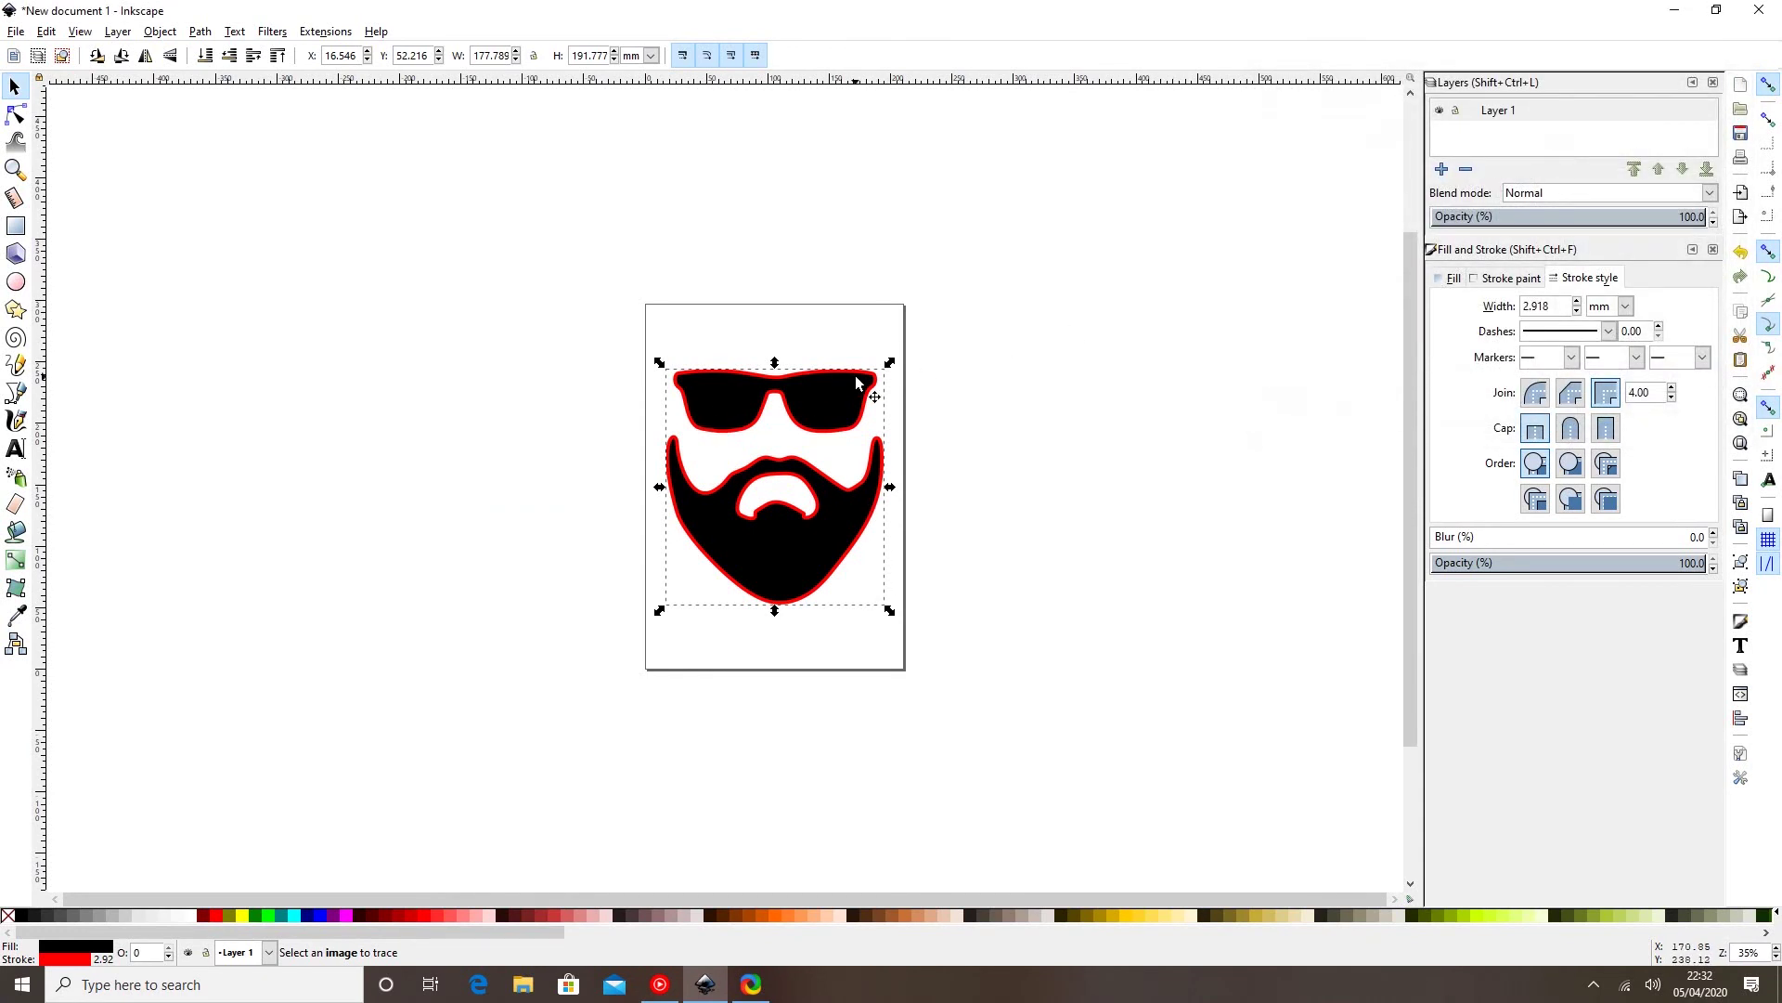
Nudge the design slightly on the page and convert its red stroke to a path.
{"action": "left_click_drag", "start_coordinate": [843, 393], "coordinate": [839, 388]}
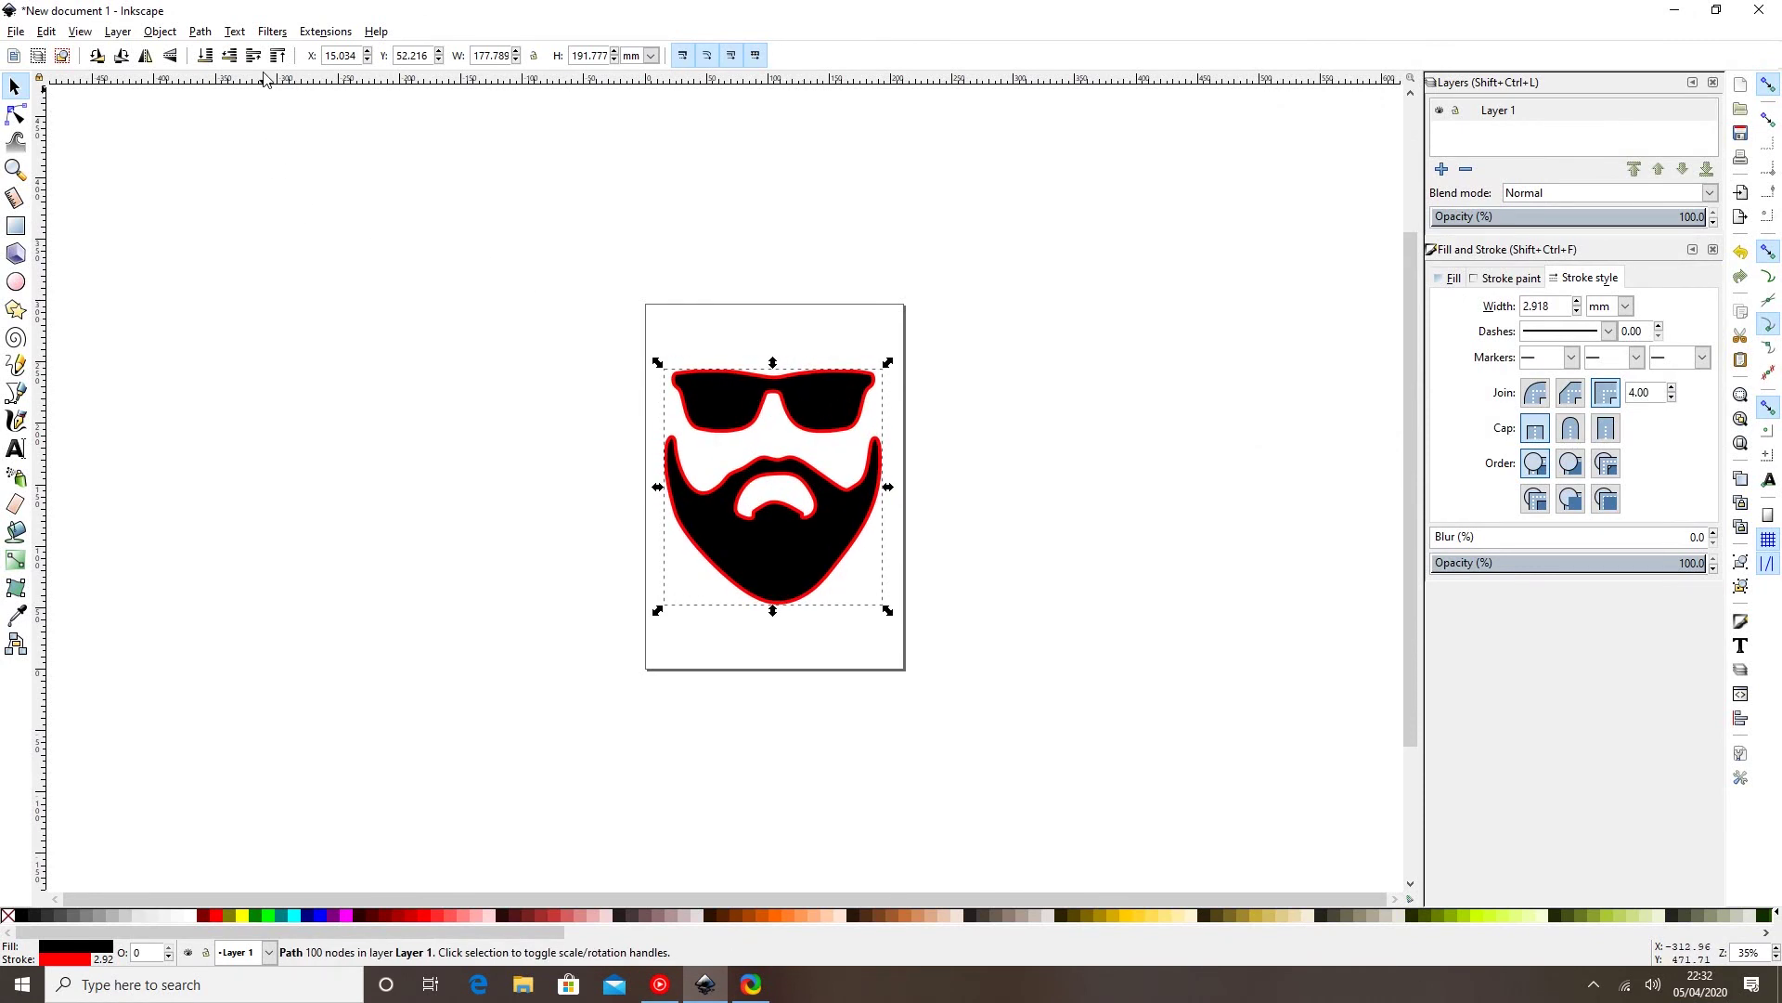
{"action": "left_click", "coordinate": [201, 31]}
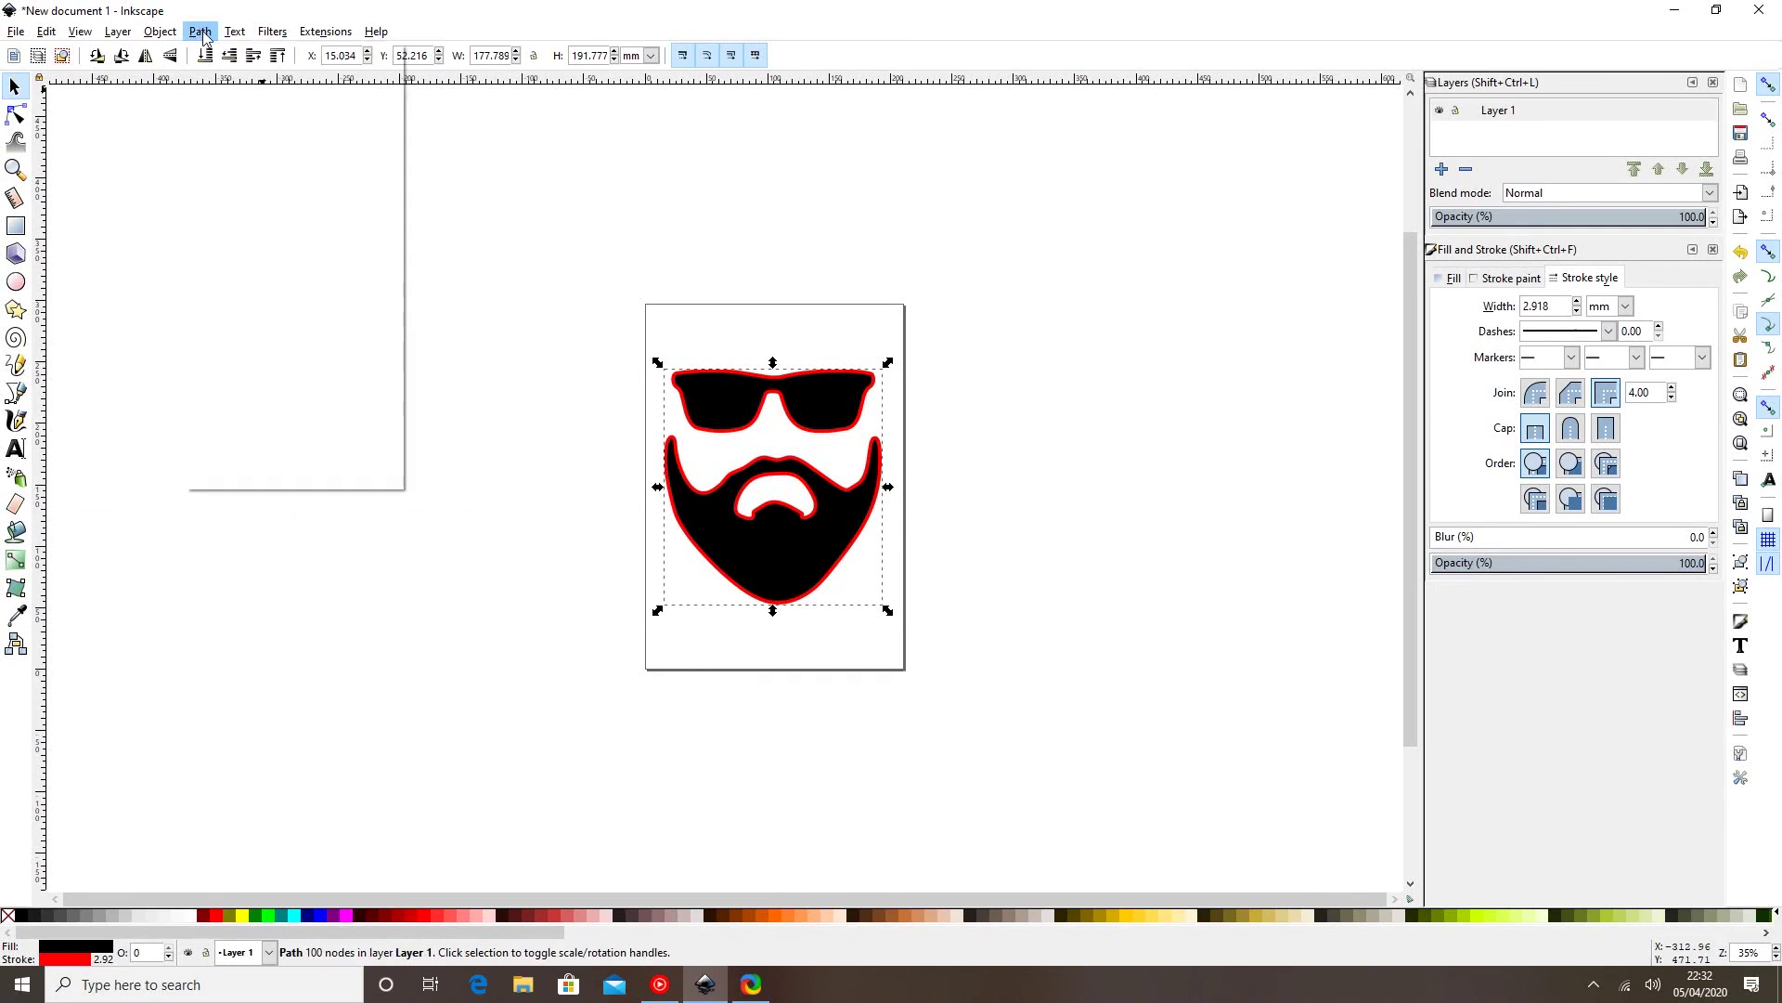
{"action": "left_click", "coordinate": [238, 75]}
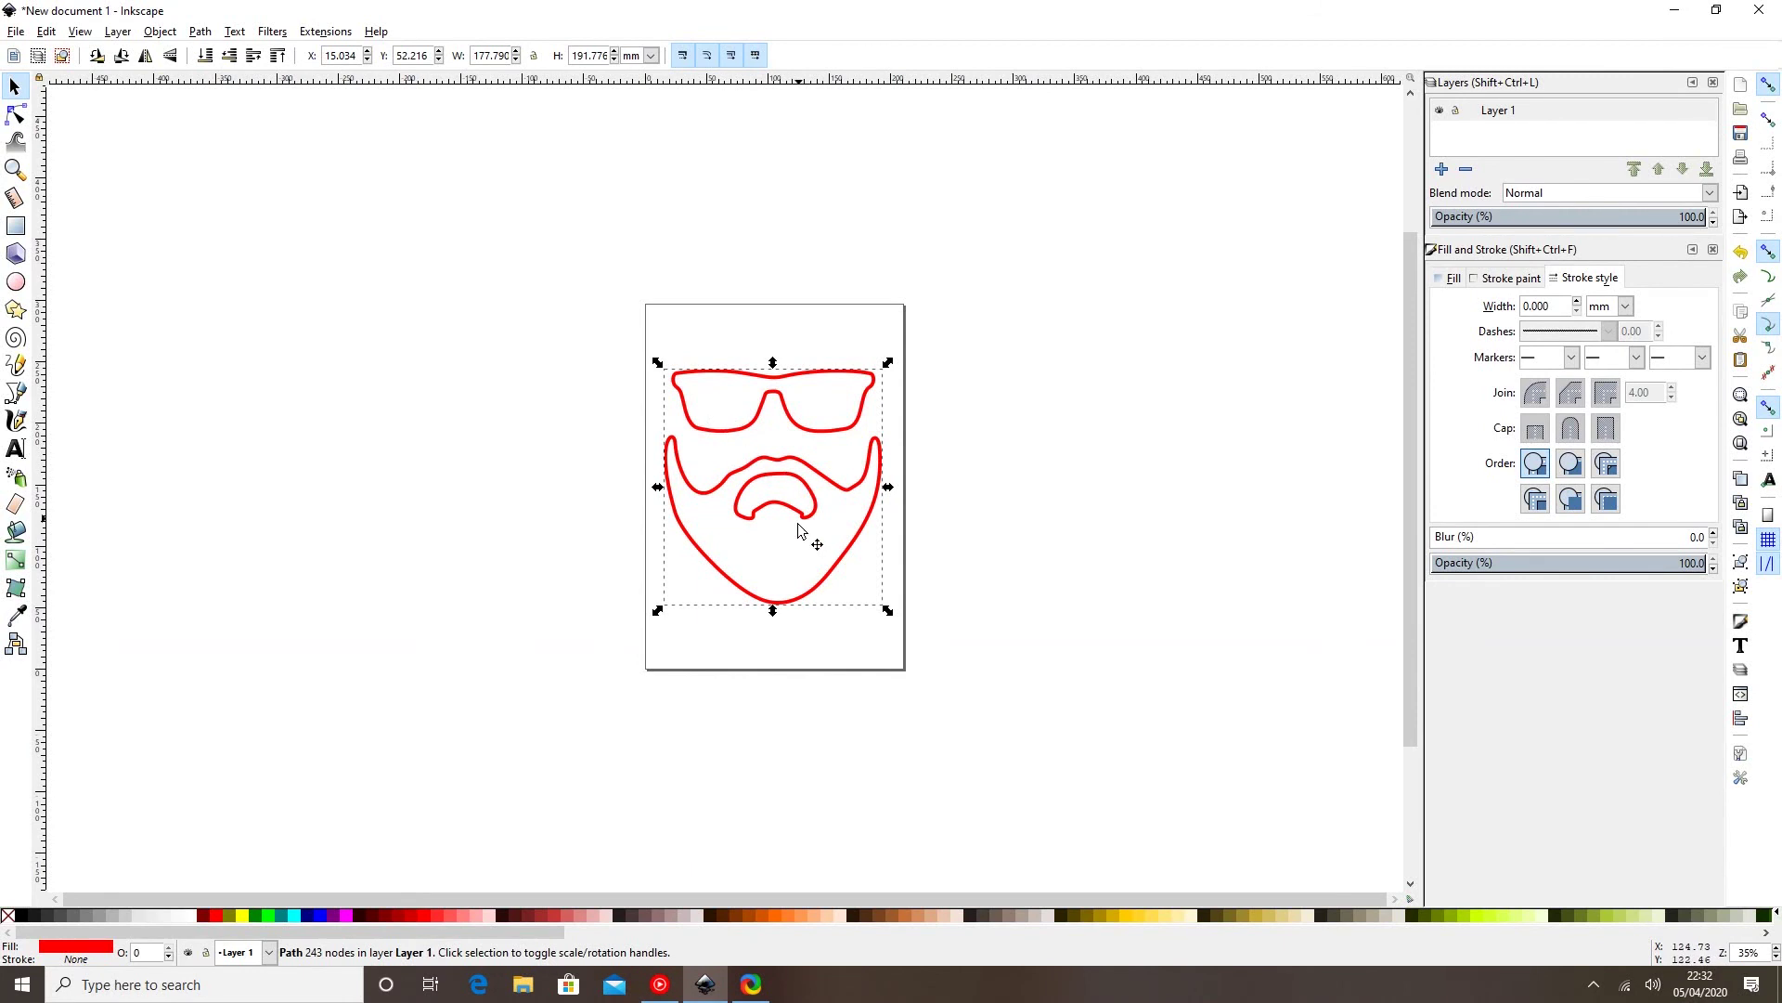
Undo the latest moves of the beard design and its stroke-to-path conversion.
{"action": "mouse_move", "coordinate": [790, 511]}
{"action": "left_mouse_down"}
{"action": "mouse_move", "coordinate": [710, 526]}
{"action": "mouse_move", "coordinate": [804, 494]}
{"action": "left_mouse_up"}
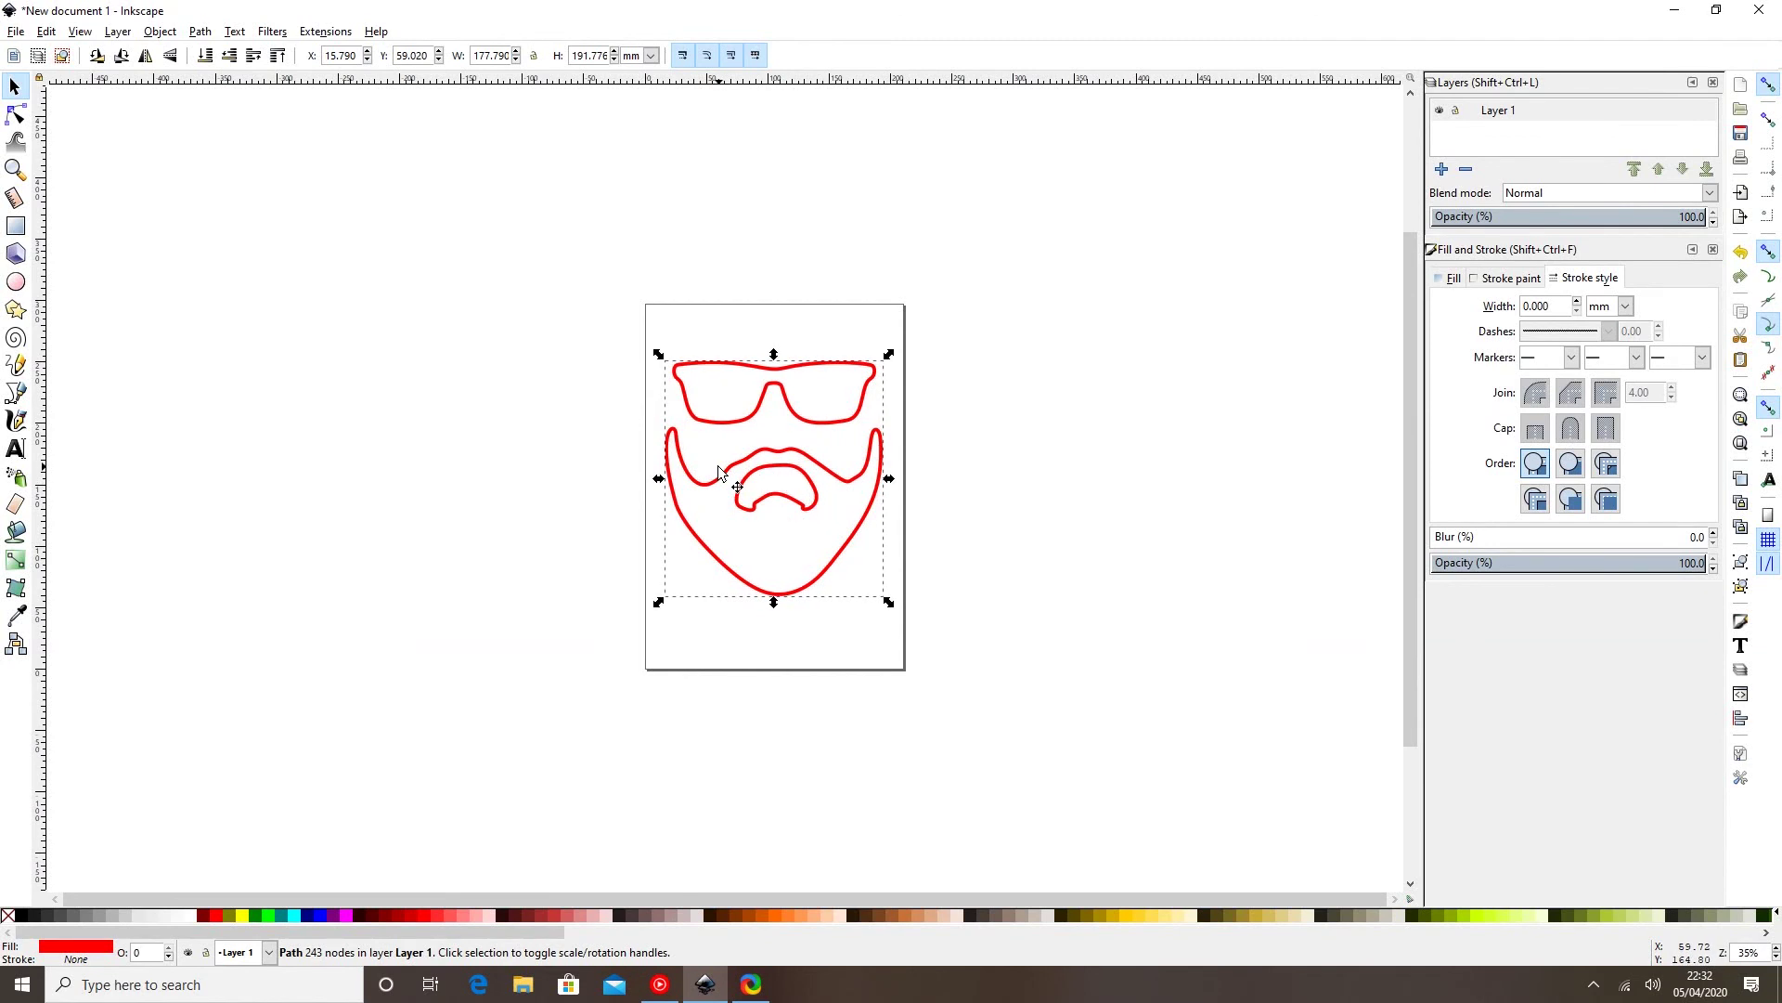
{"action": "key", "text": "ctrl+z"}
{"action": "key", "text": "ctrl+z"}
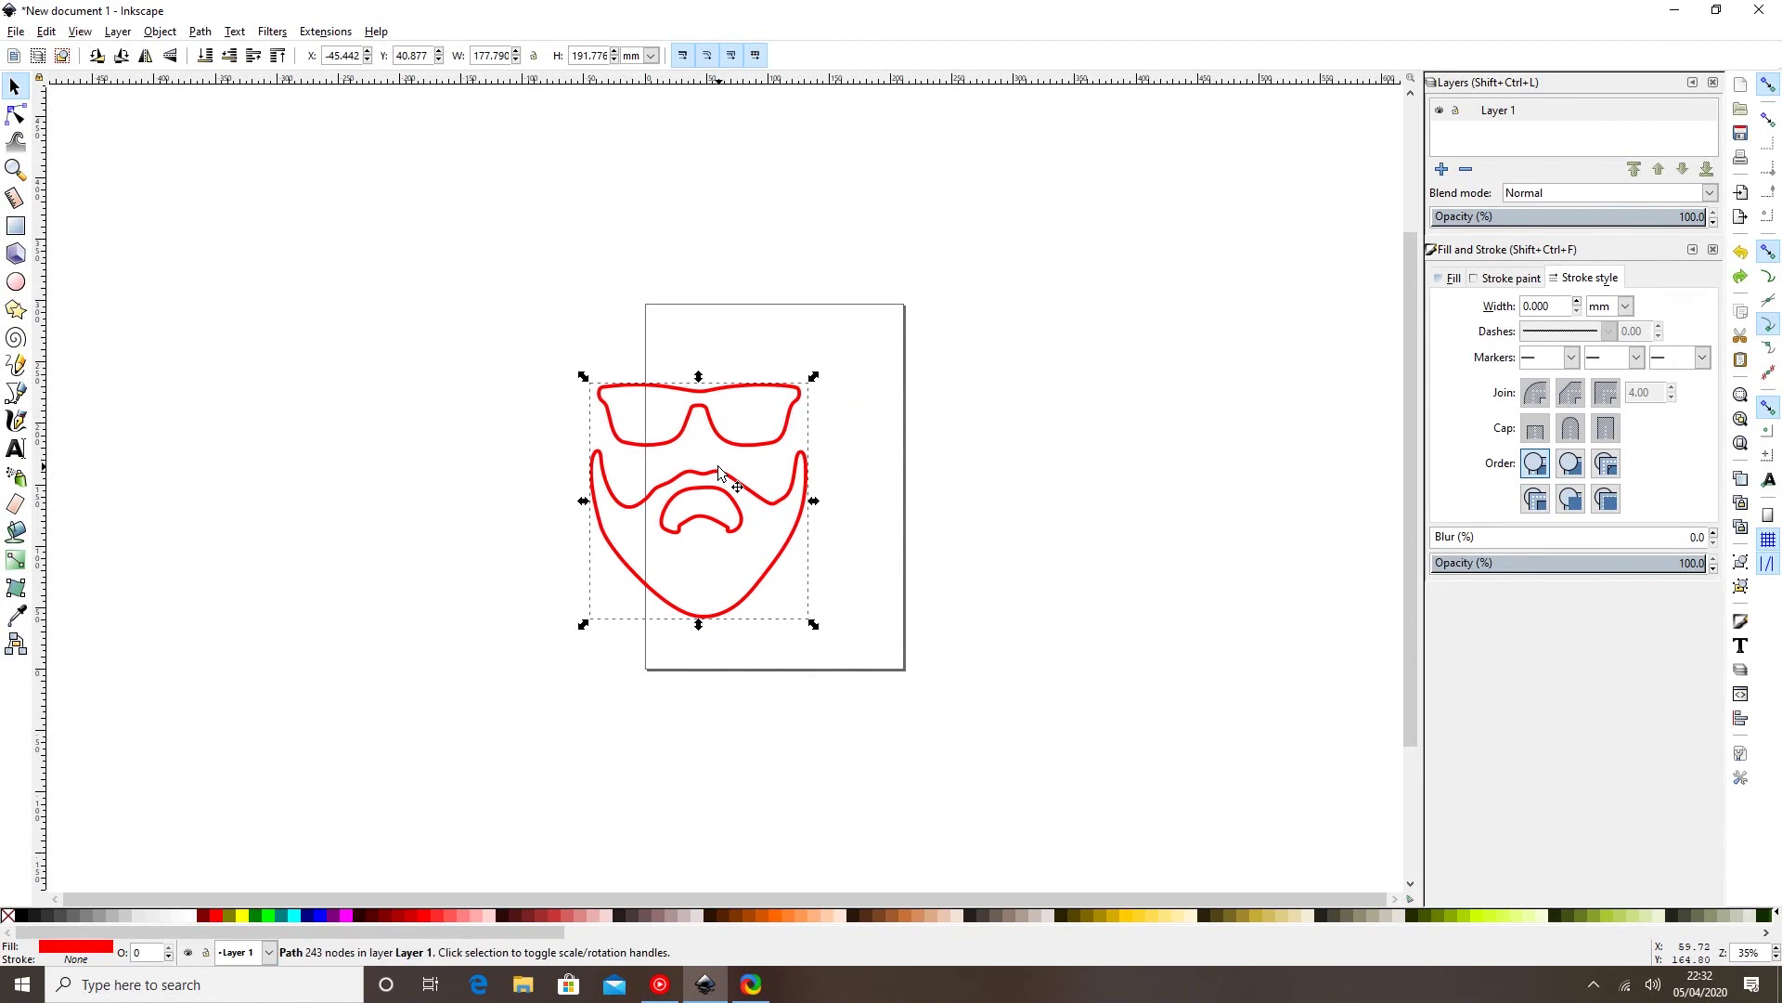
{"action": "key", "text": "ctrl+z"}
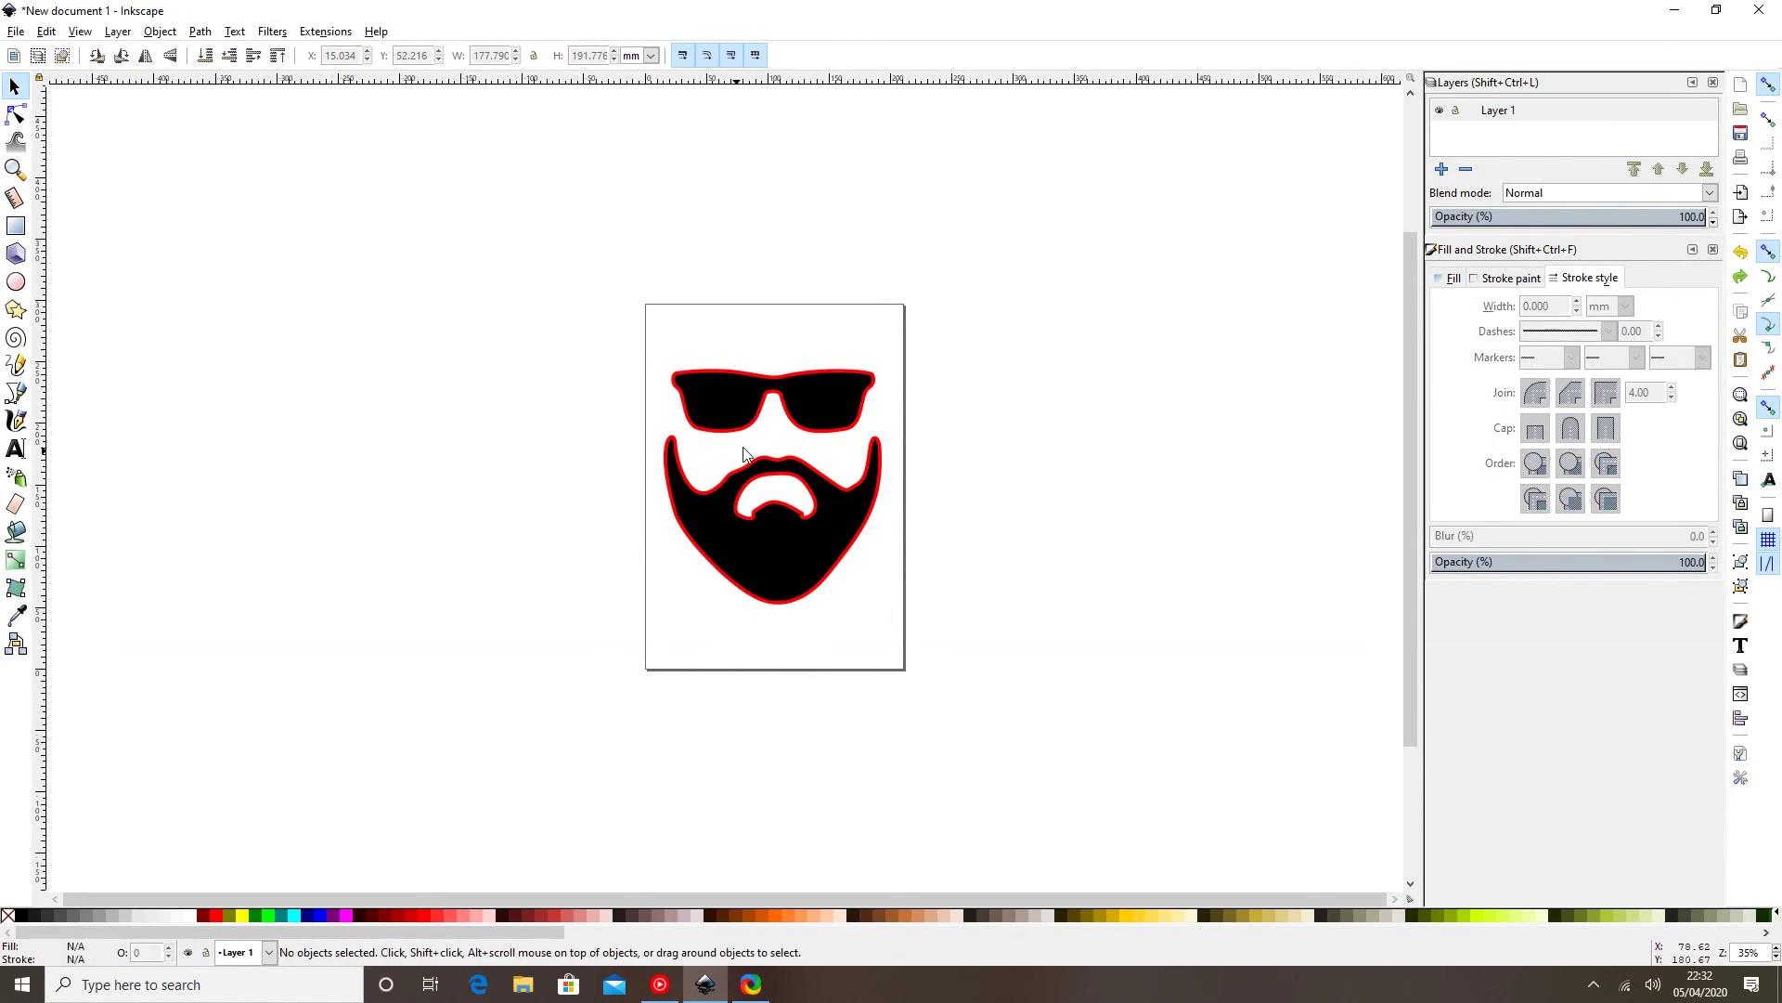
Duplicate the black design with its red stroke and place the copy just outside the page's right edge.
{"action": "right_click", "coordinate": [738, 399]}
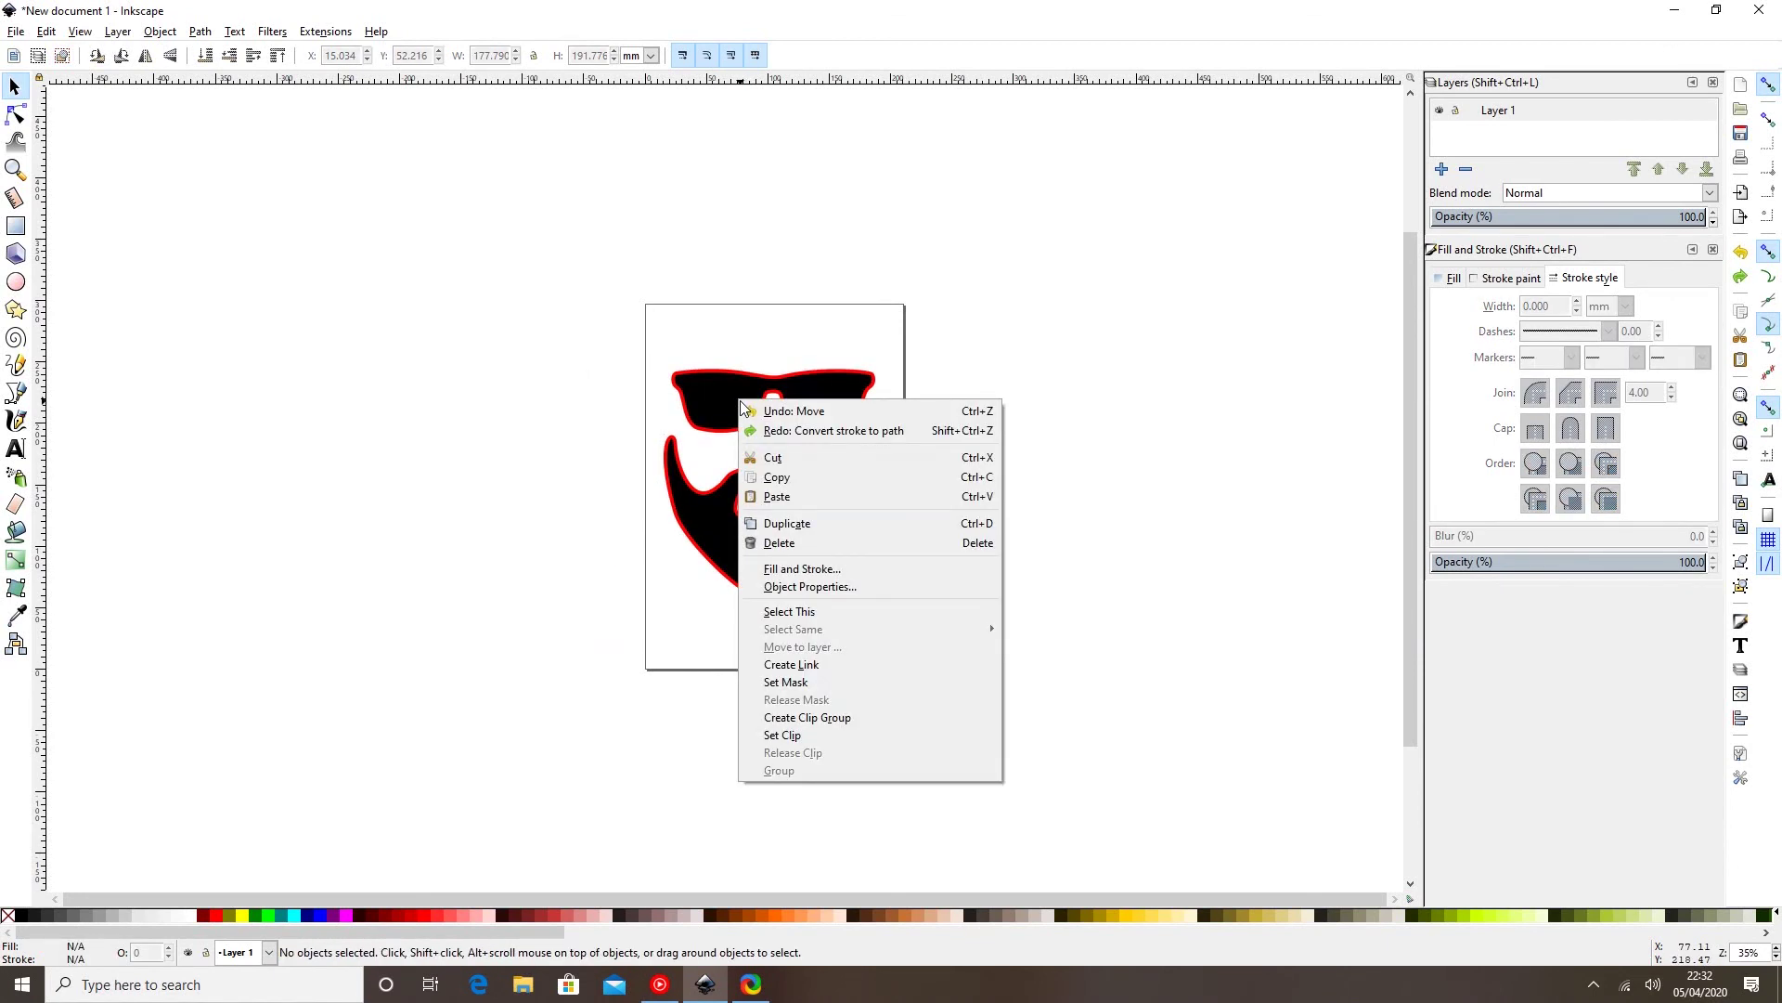
{"action": "left_click", "coordinate": [721, 385]}
{"action": "left_click", "coordinate": [721, 384]}
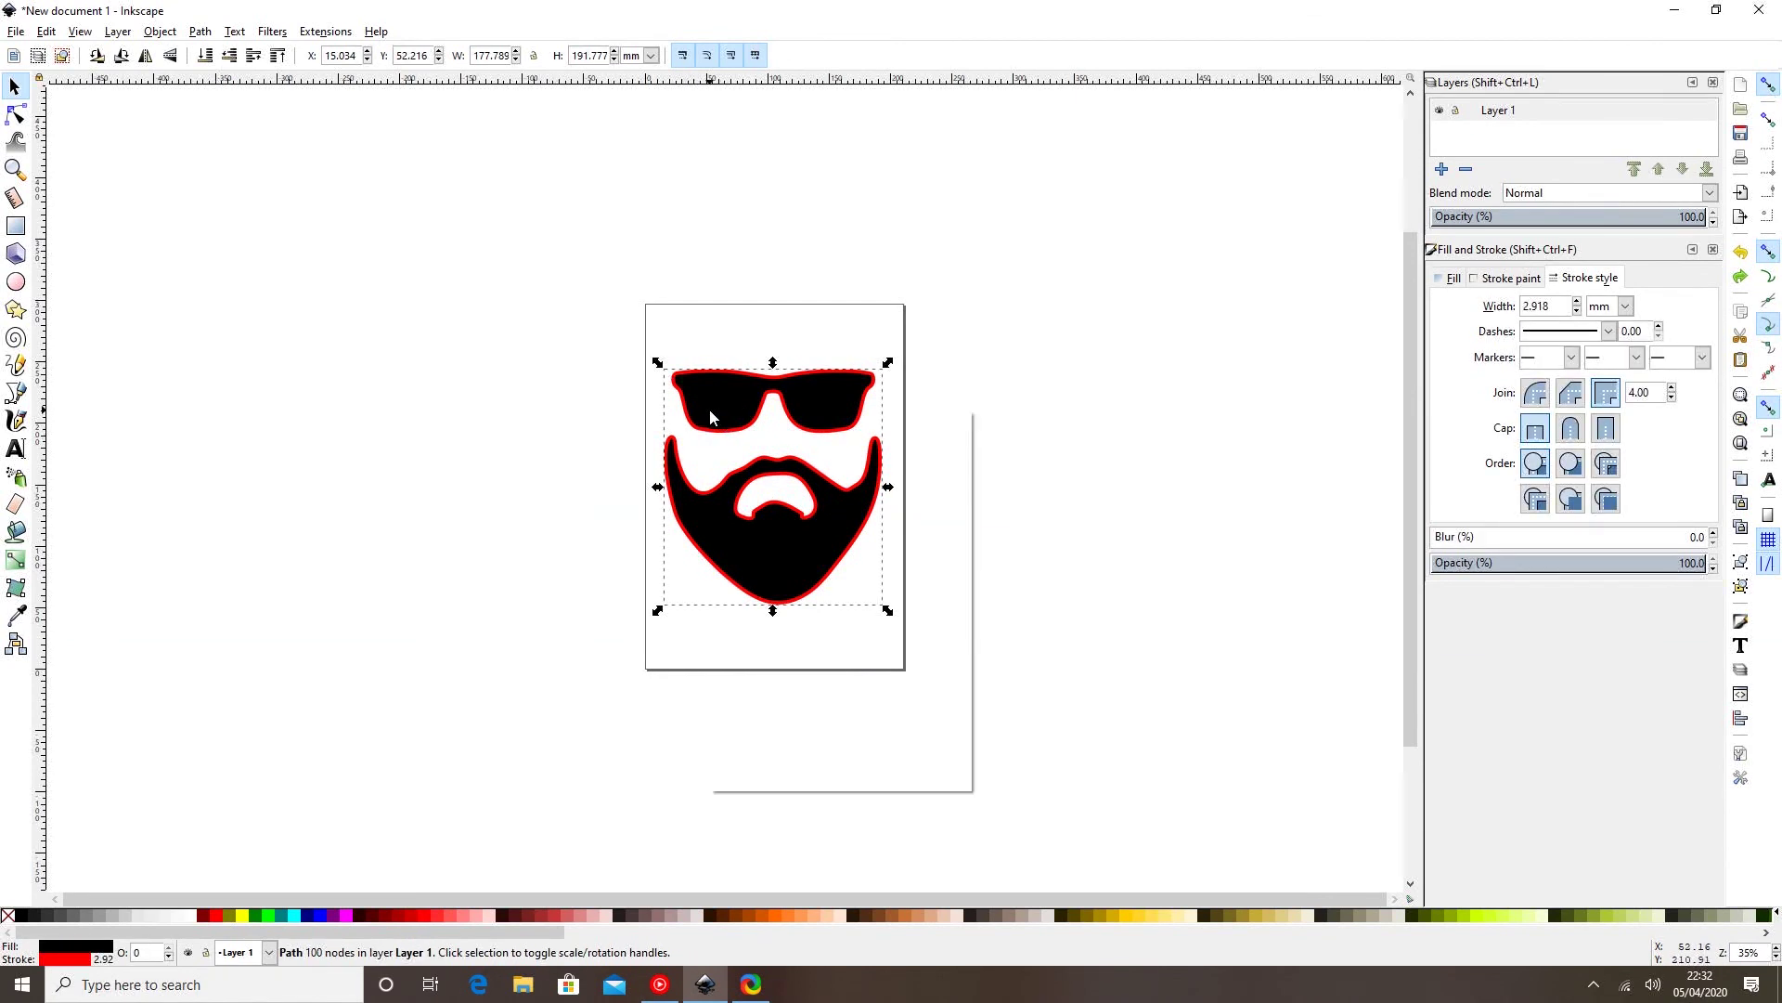
{"action": "right_click", "coordinate": [710, 417]}
{"action": "left_click", "coordinate": [771, 531]}
{"action": "left_click_drag", "start_coordinate": [779, 512], "coordinate": [1071, 411]}
Convert the stroke of the original design on the page to a path.
{"action": "left_click", "coordinate": [821, 504]}
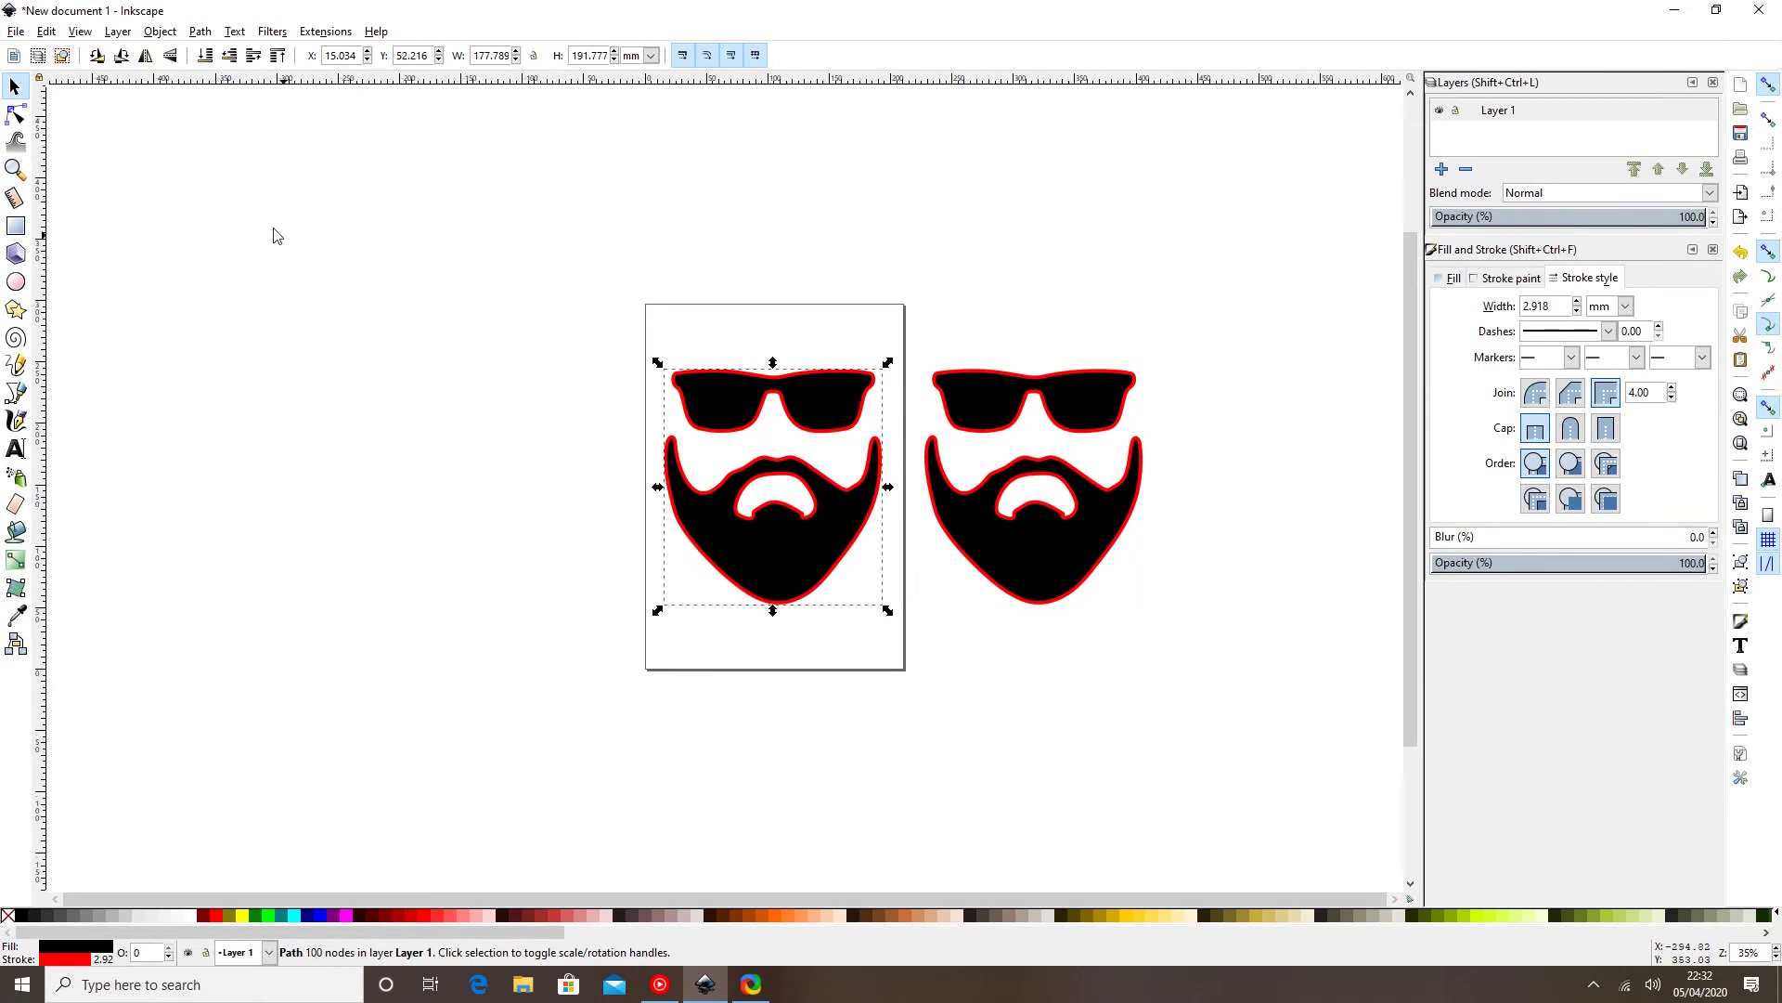
{"action": "left_click", "coordinate": [200, 32]}
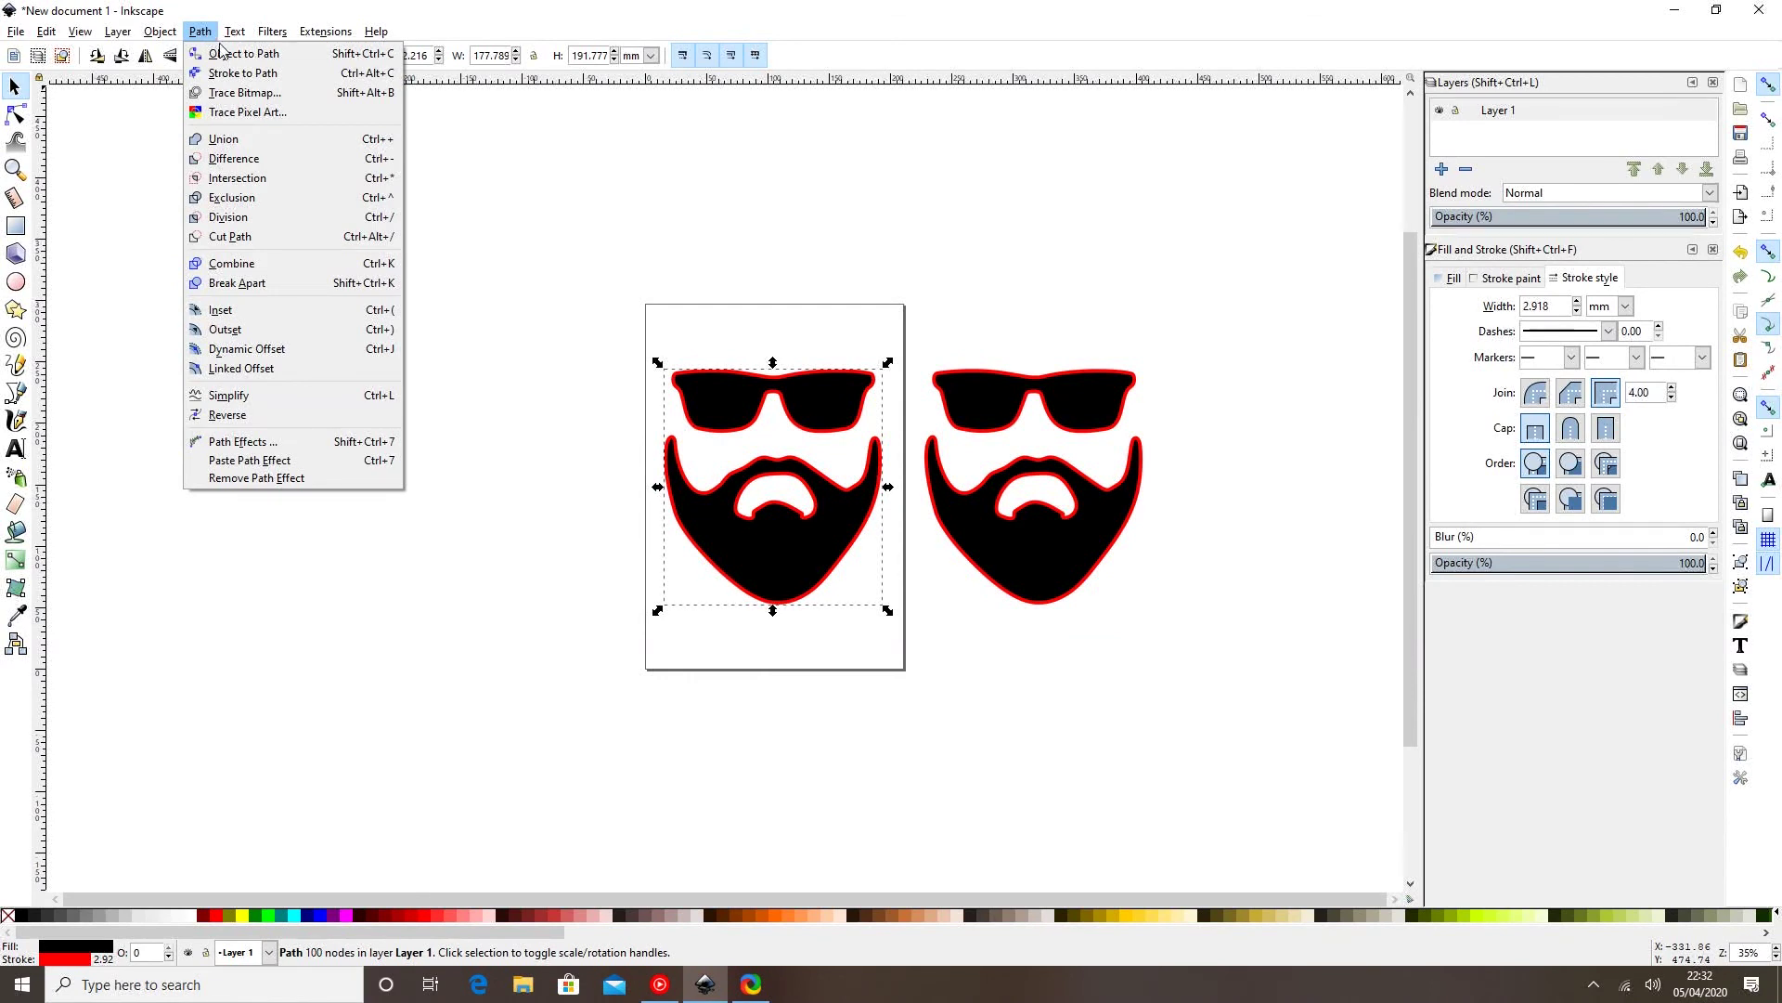
{"action": "left_click", "coordinate": [234, 73]}
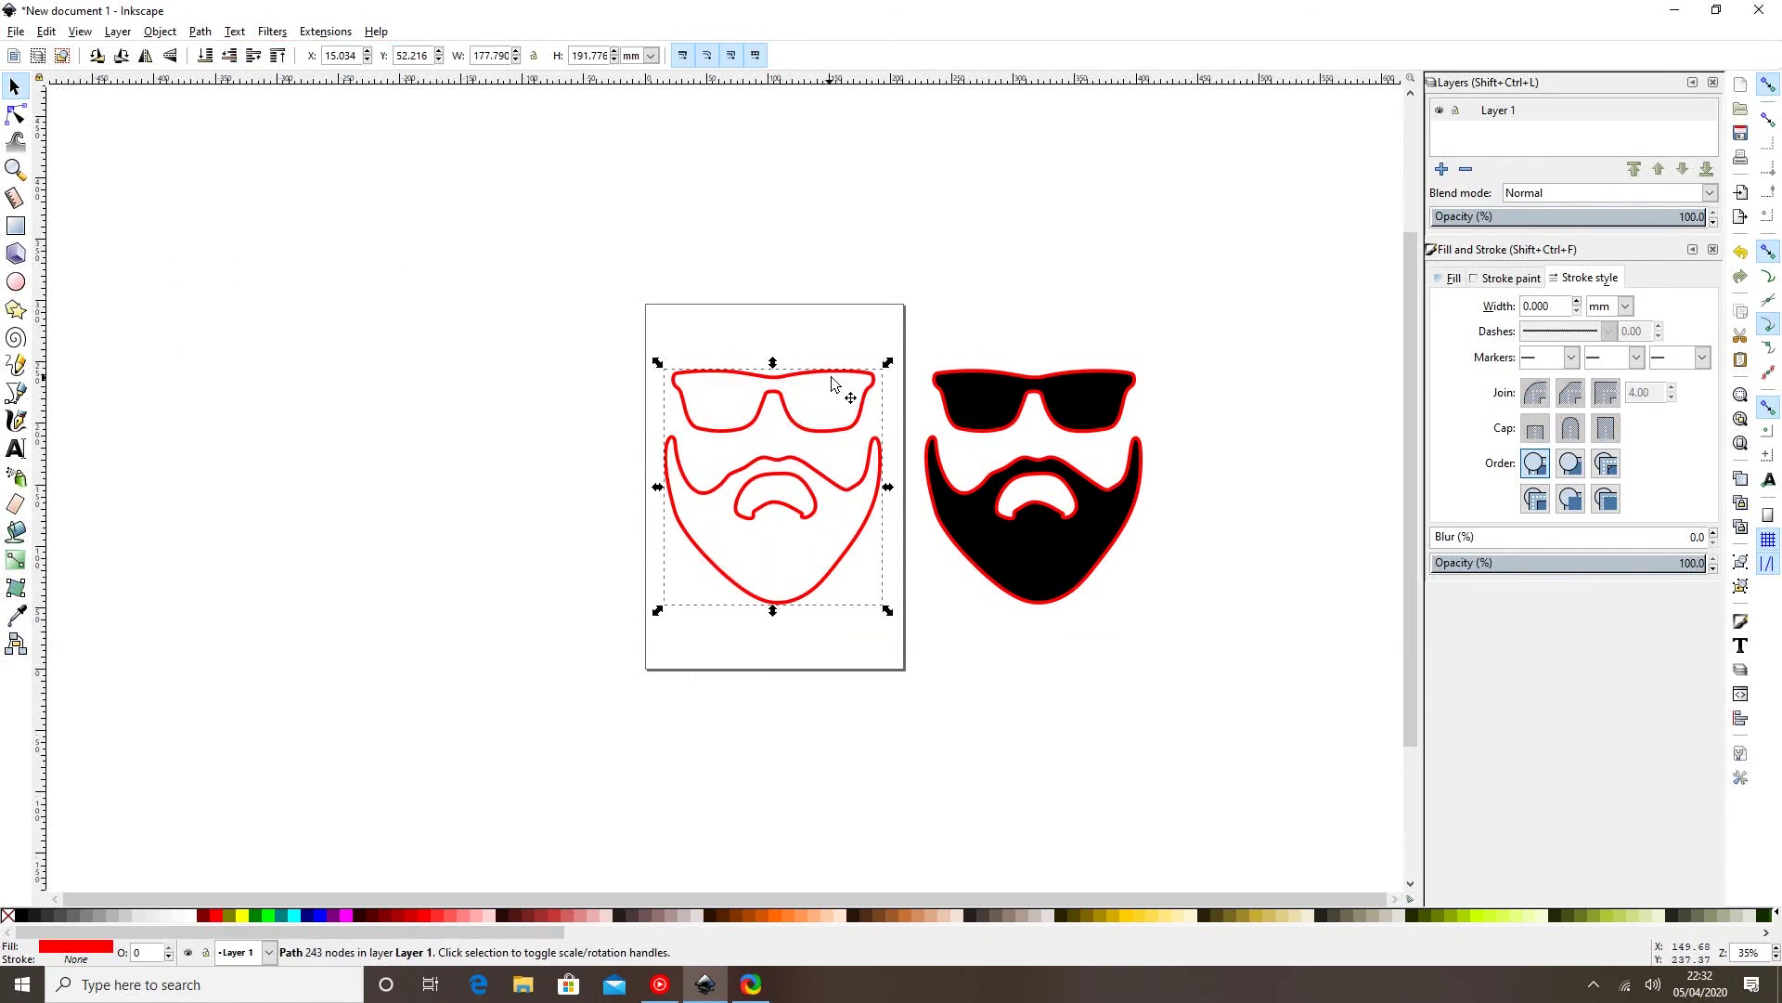
Set the stroke width of the duplicate design beside the page to 0 mm and deselect it.
{"action": "left_click", "coordinate": [980, 413]}
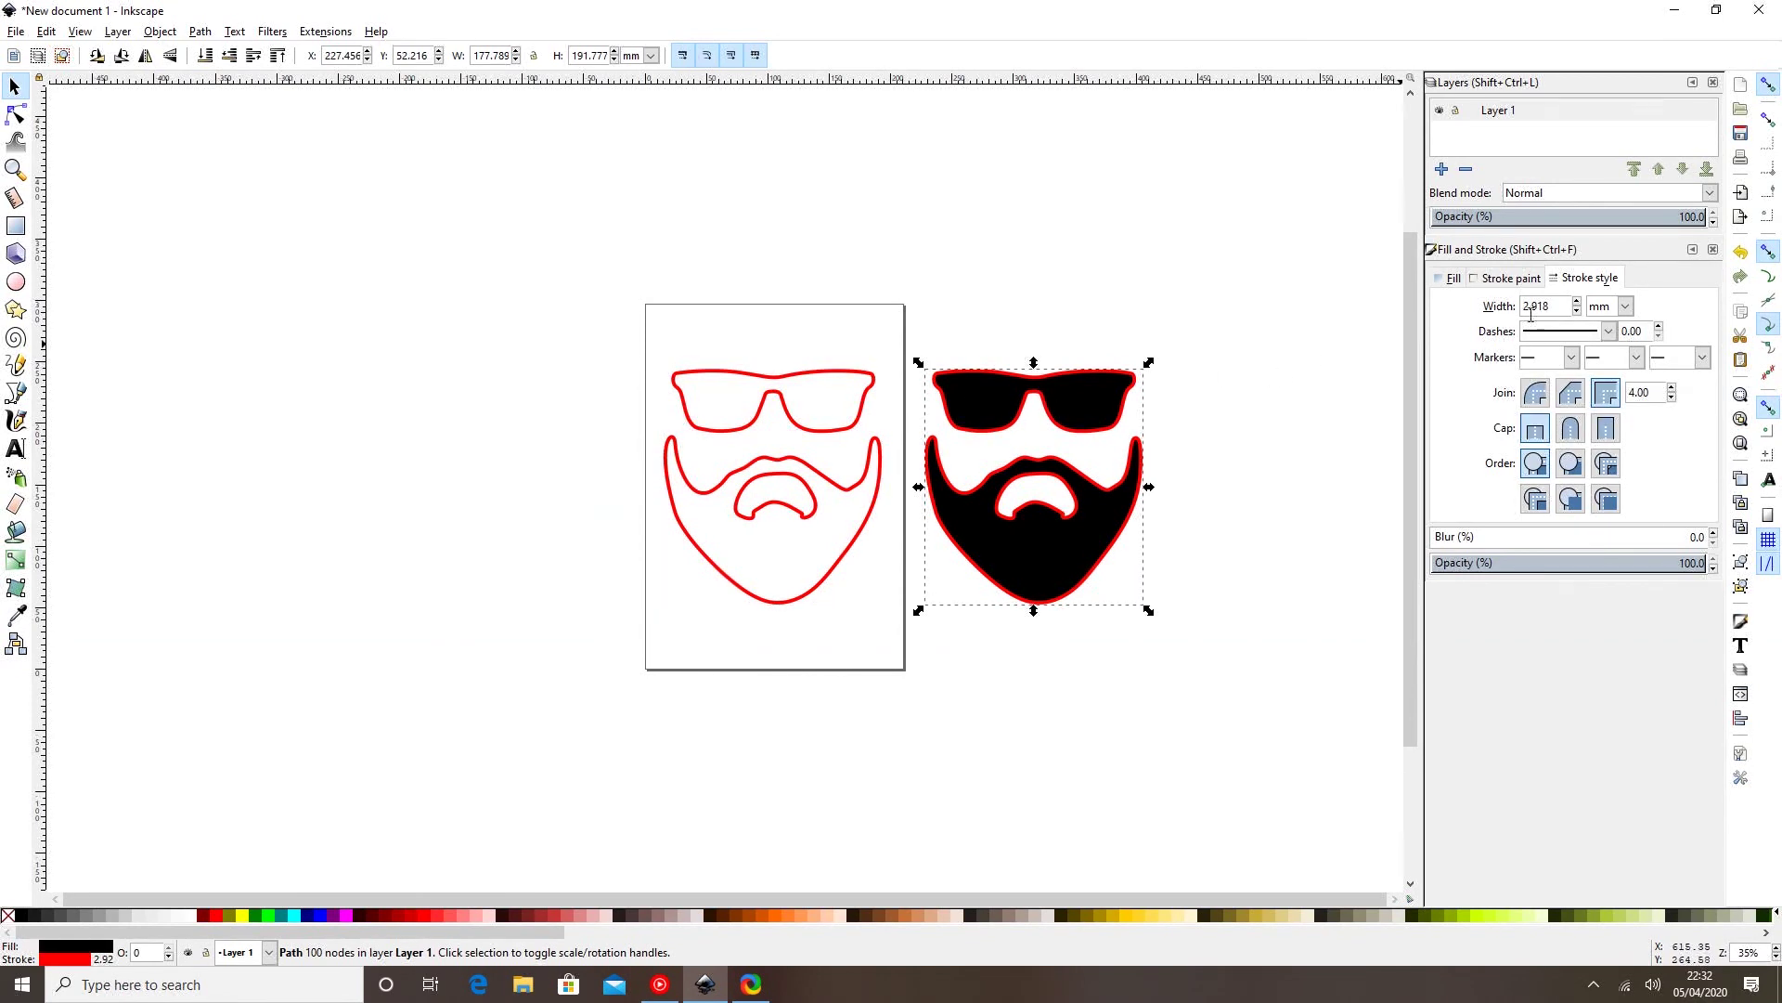
{"action": "right_click", "coordinate": [1577, 311]}
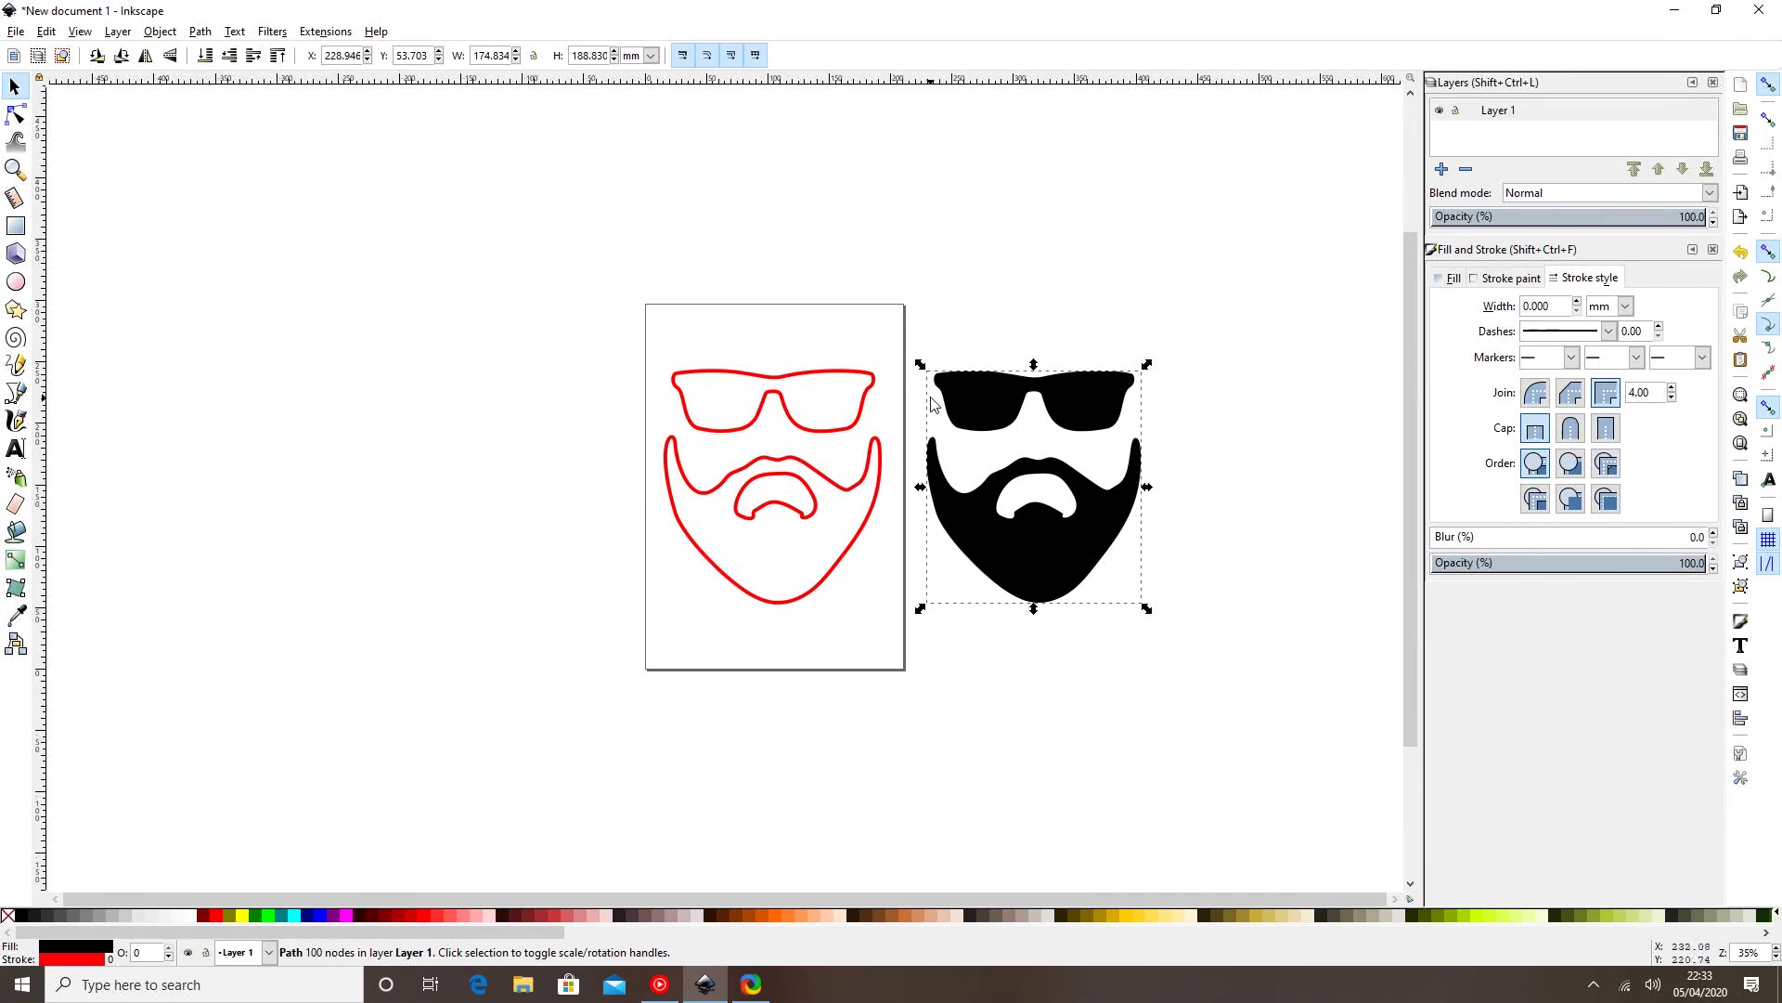
{"action": "left_click", "coordinate": [1003, 629]}
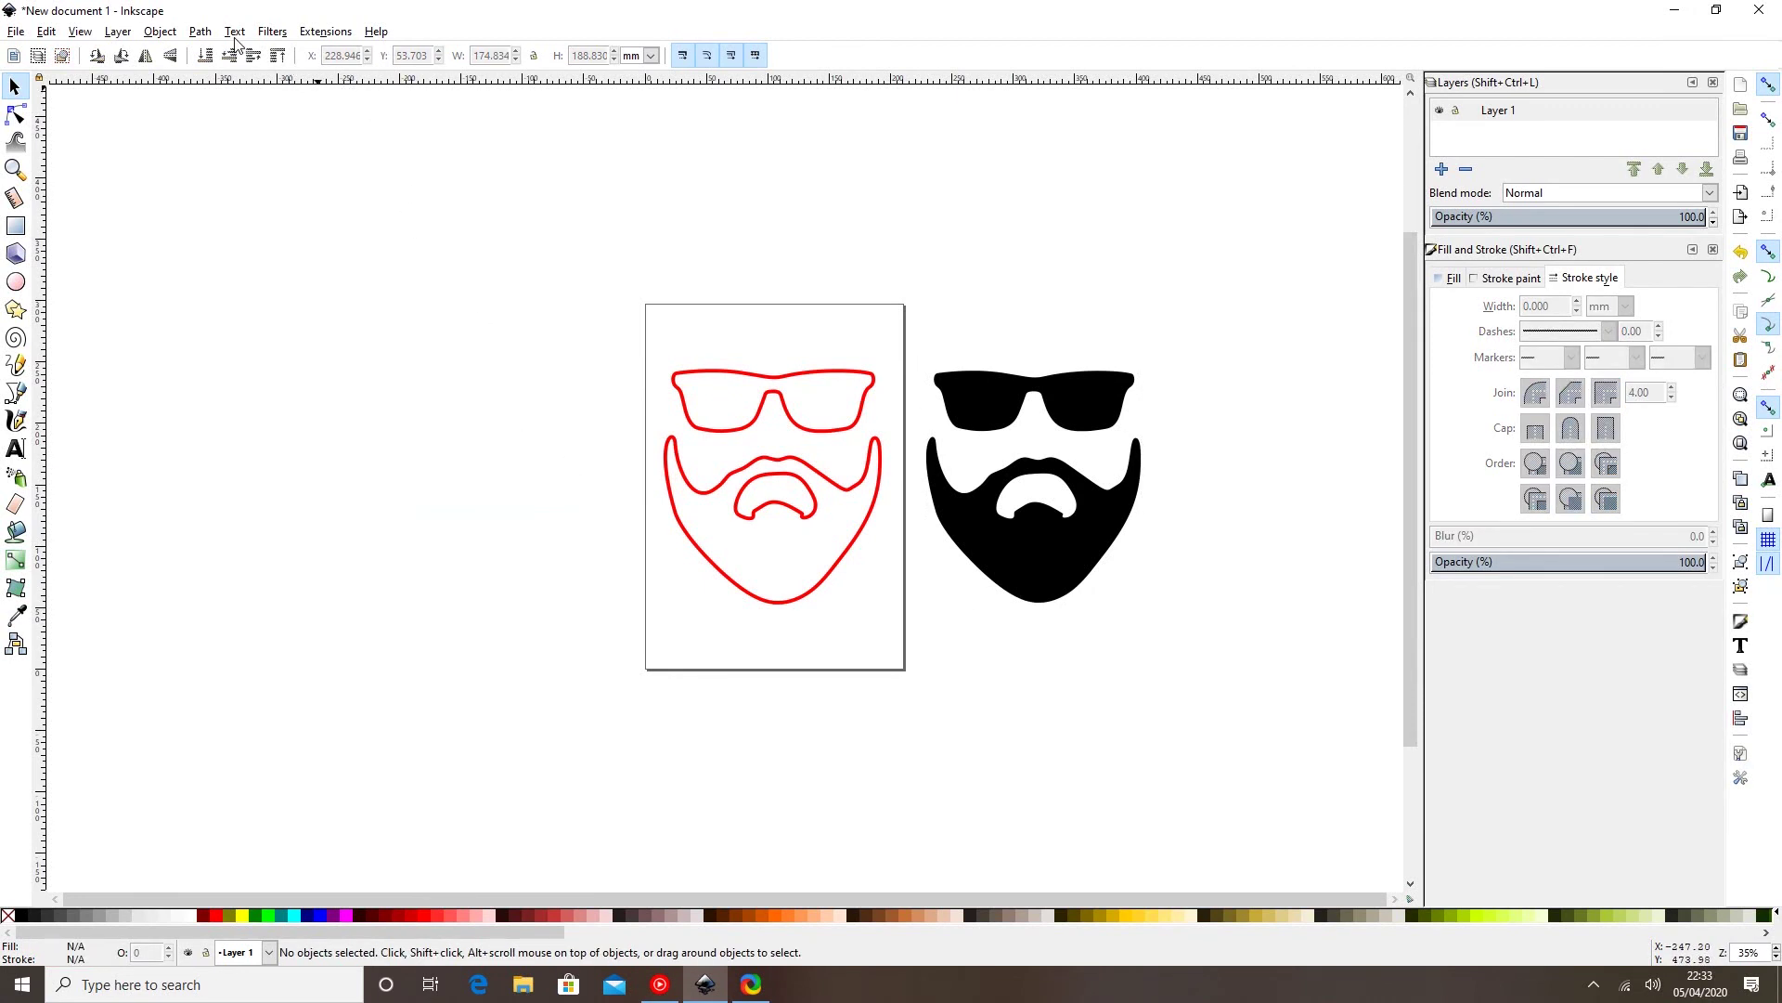
Send both designs to SignCut Pro 2 and bring its window to the front.
{"action": "left_click", "coordinate": [316, 33]}
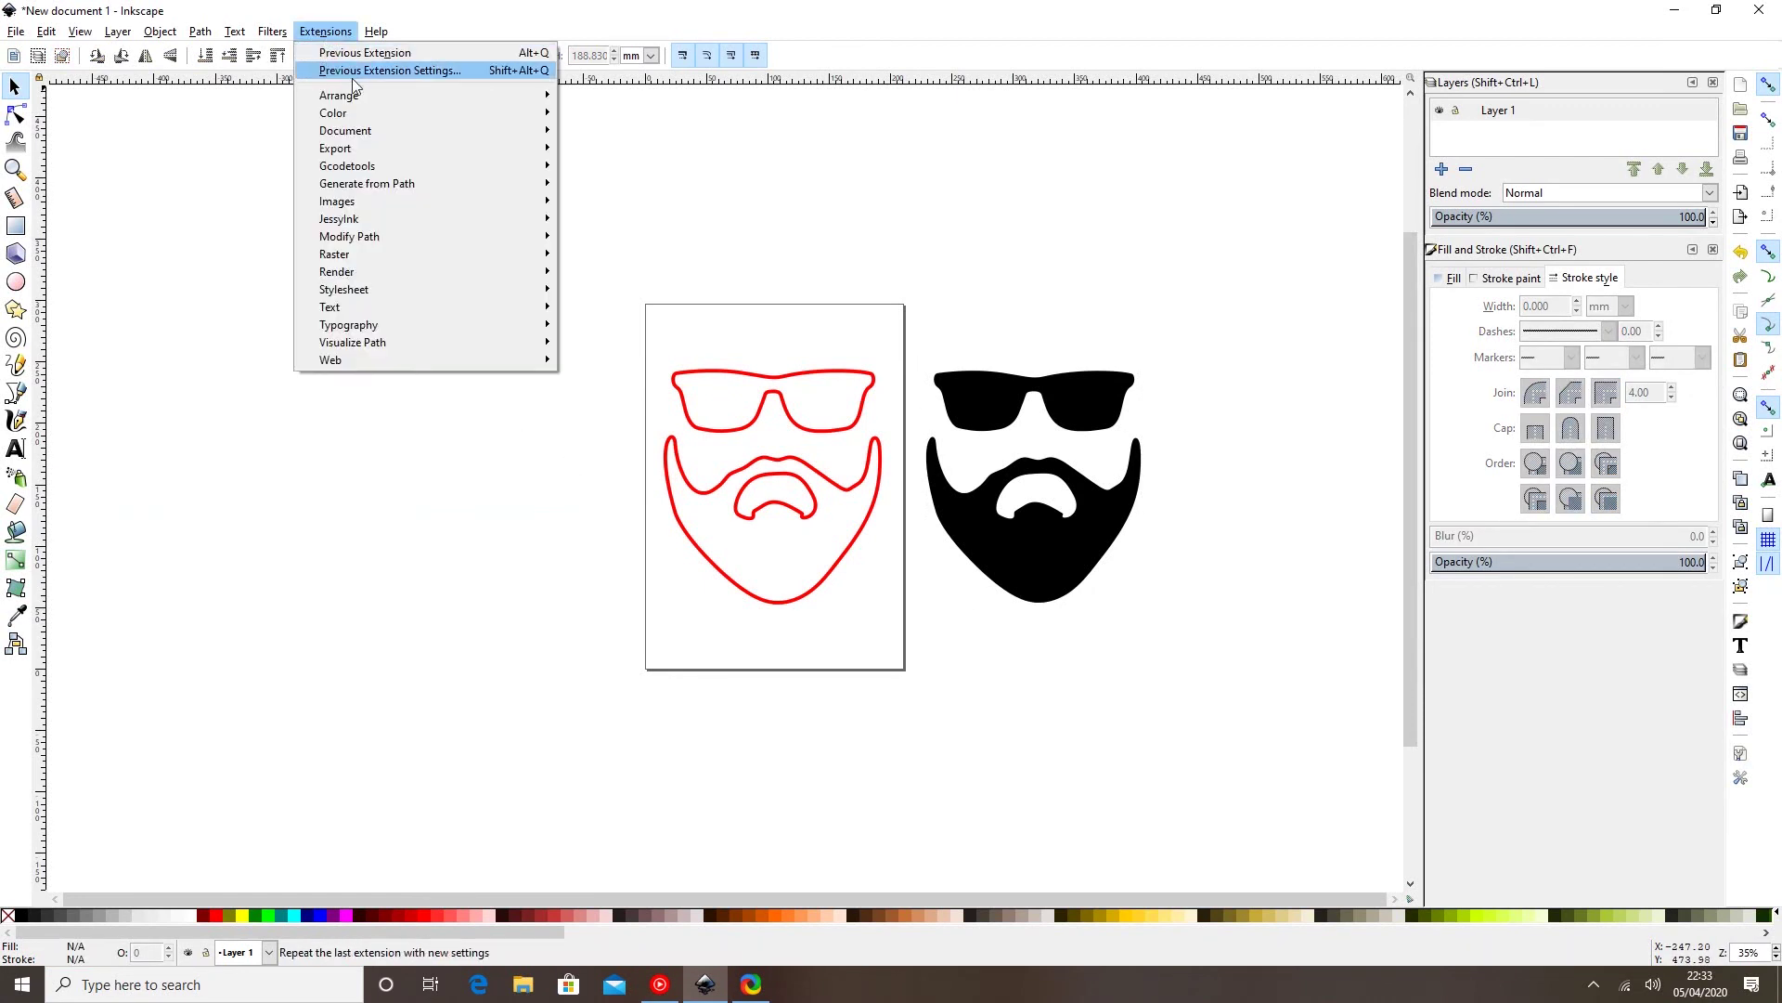
{"action": "mouse_move", "coordinate": [550, 150]}
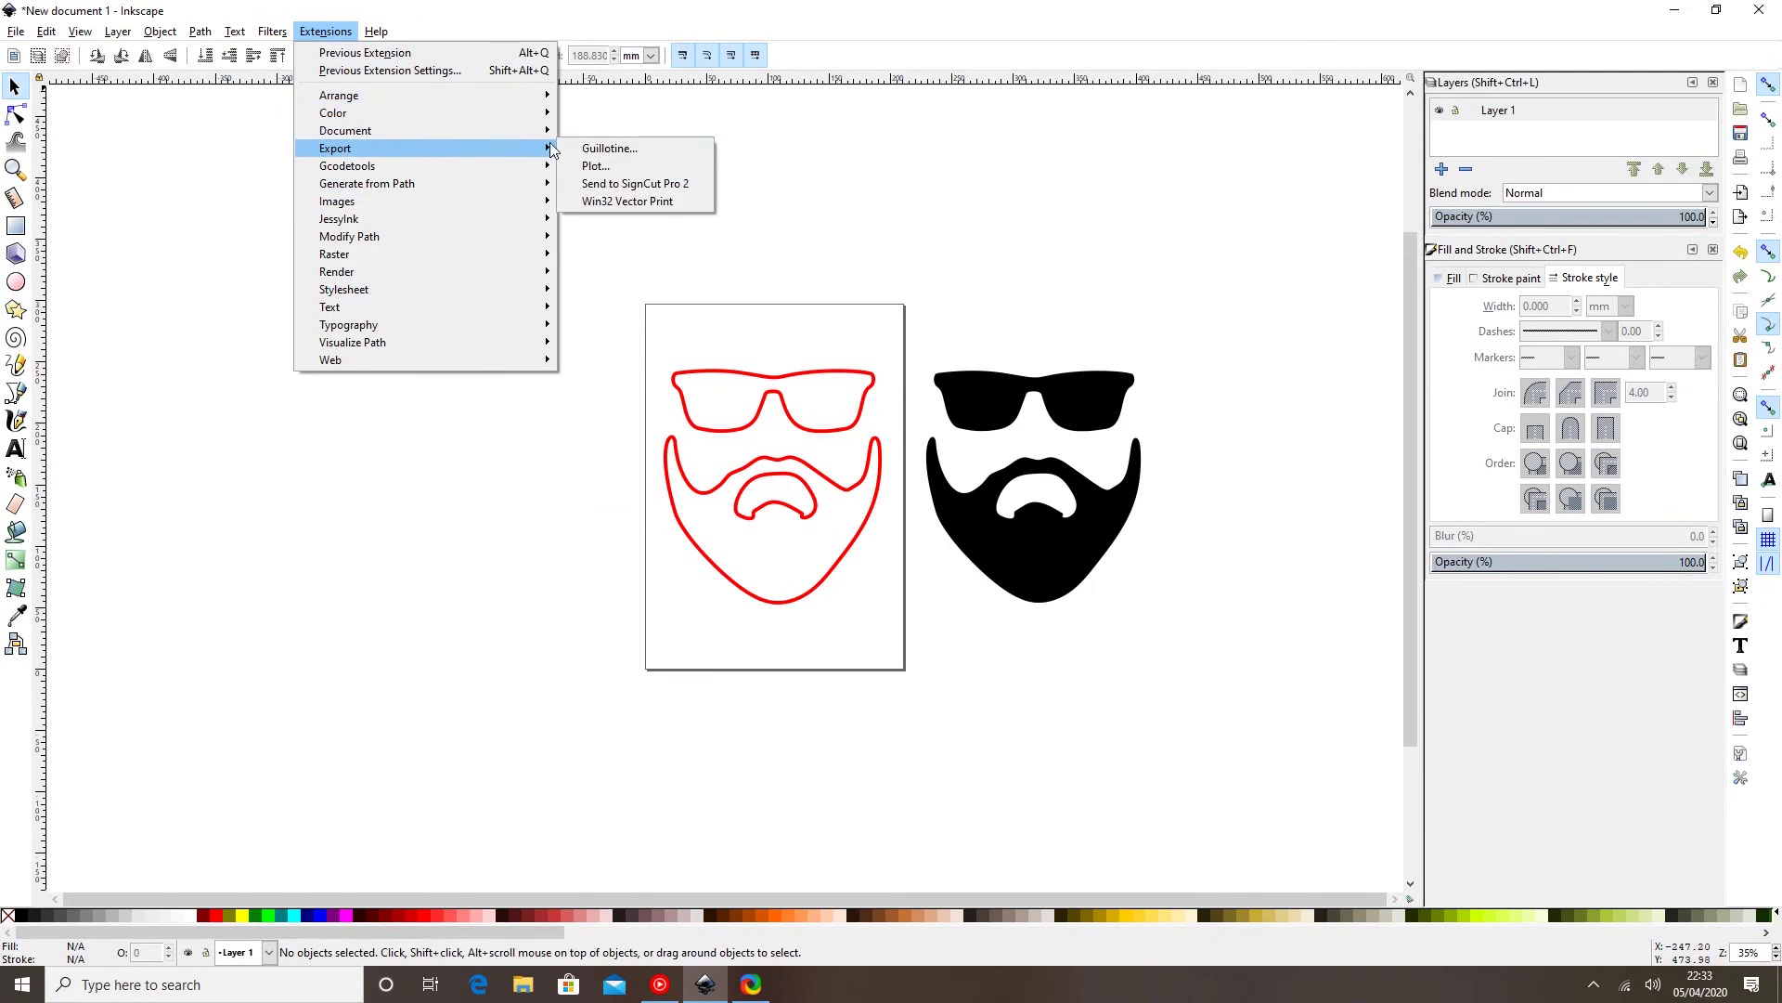
{"action": "left_click", "coordinate": [602, 183]}
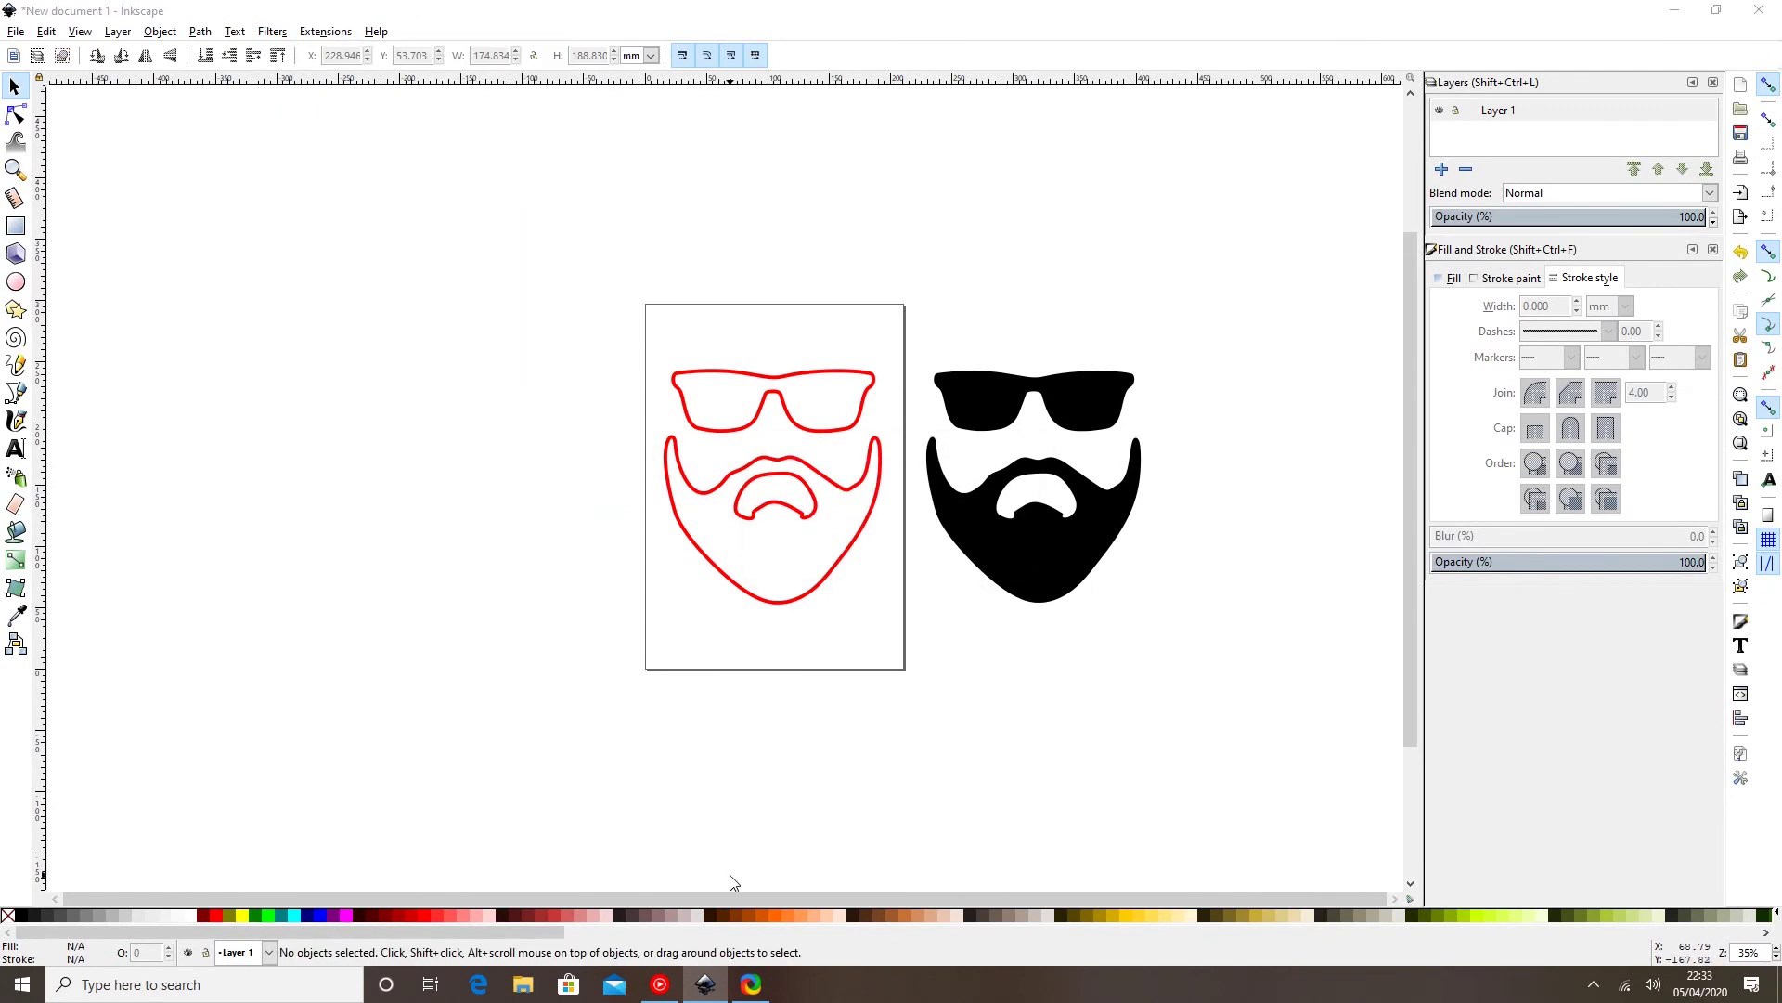
{"action": "left_click", "coordinate": [796, 986]}
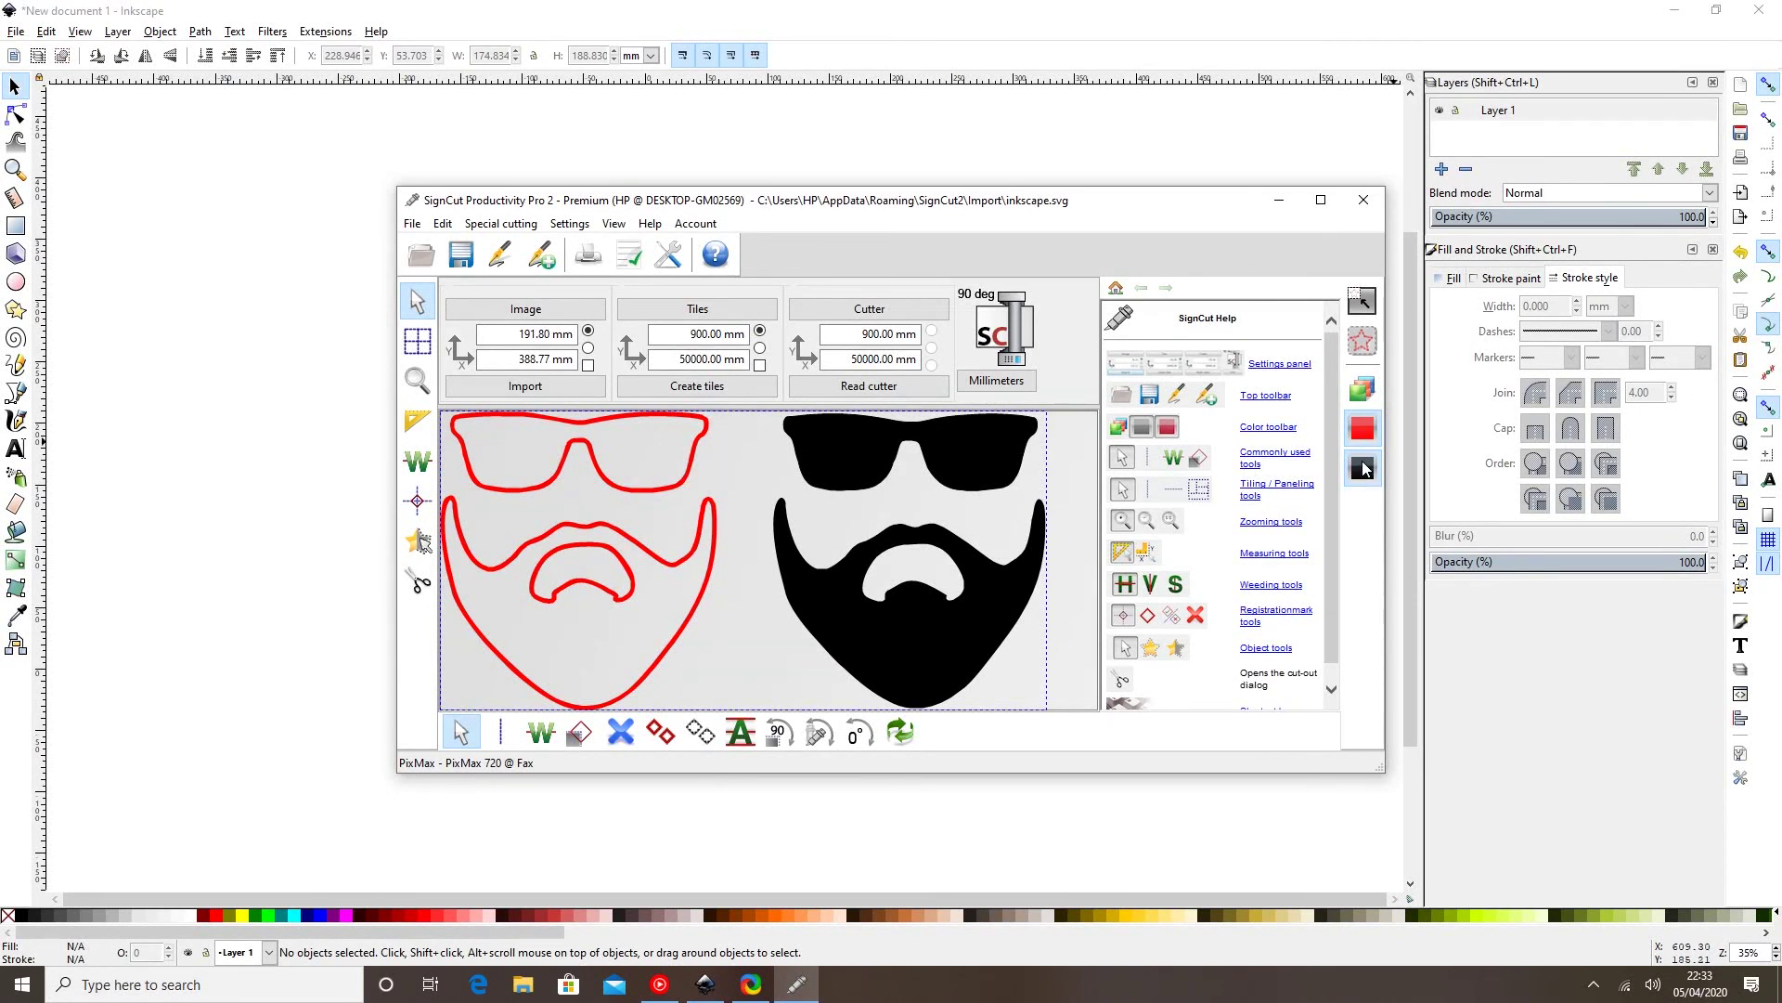
Check the black and red colour layers in SignCut separately and together, and close SignCut.
{"action": "left_click", "coordinate": [1365, 468]}
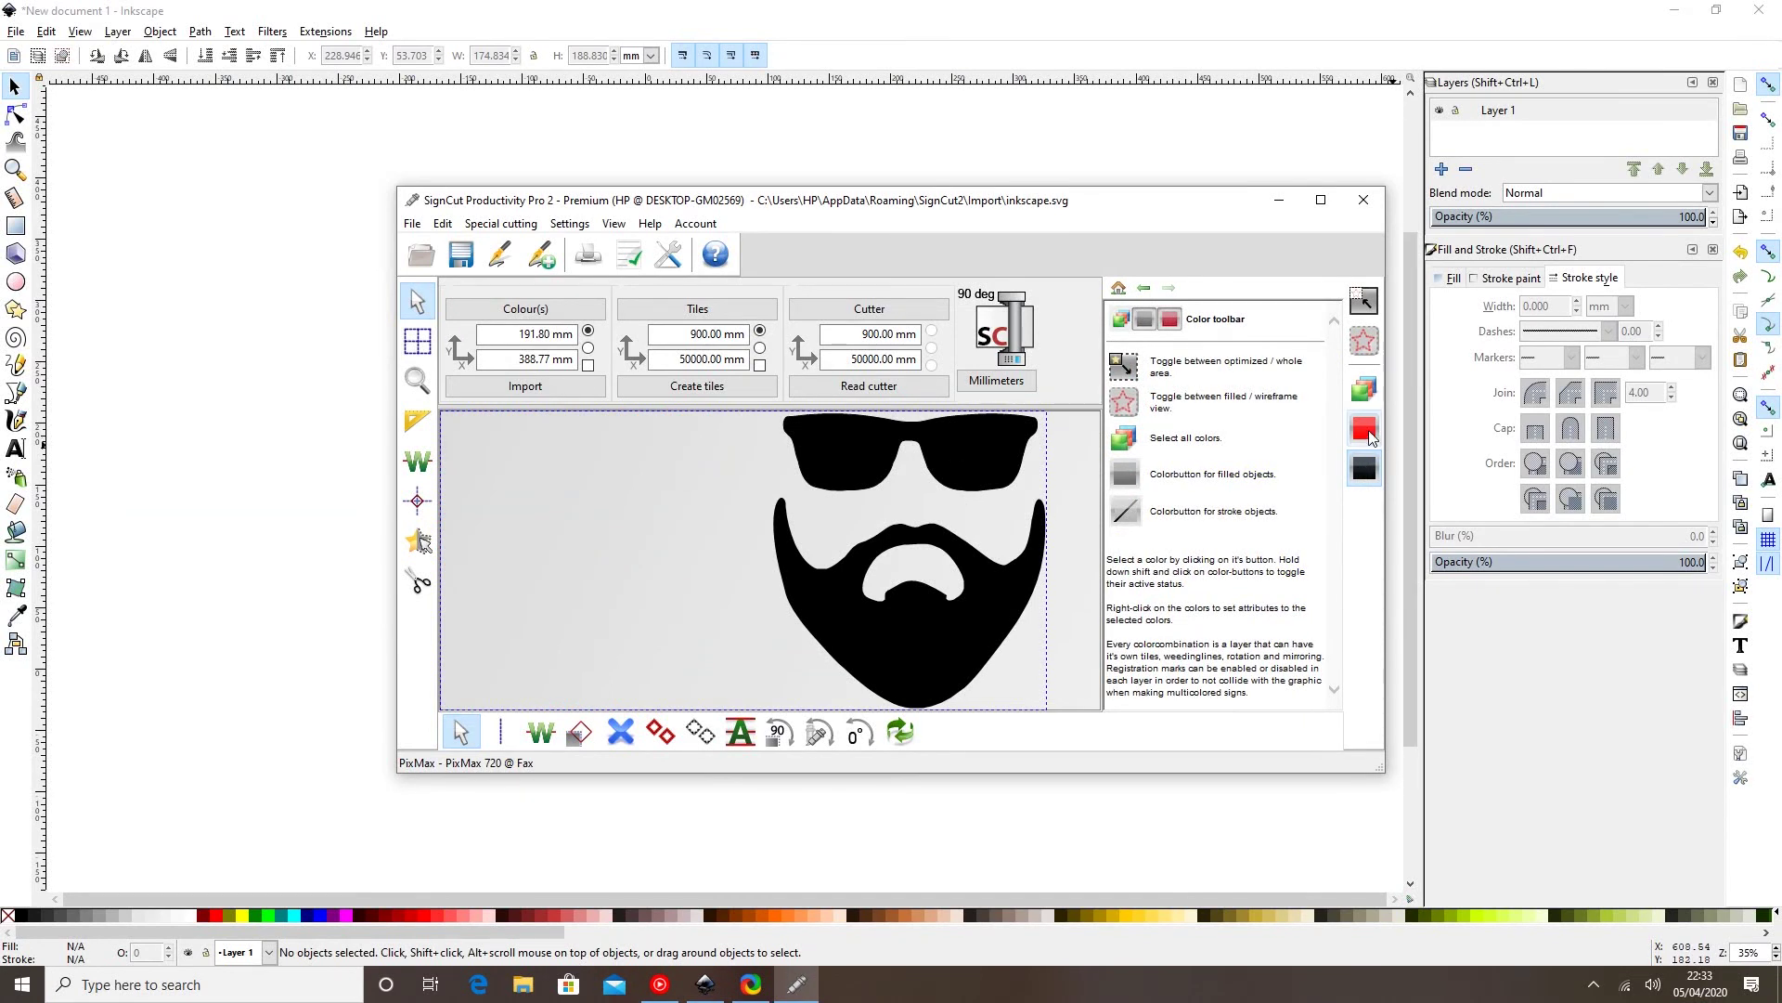
{"action": "left_click", "coordinate": [1368, 433]}
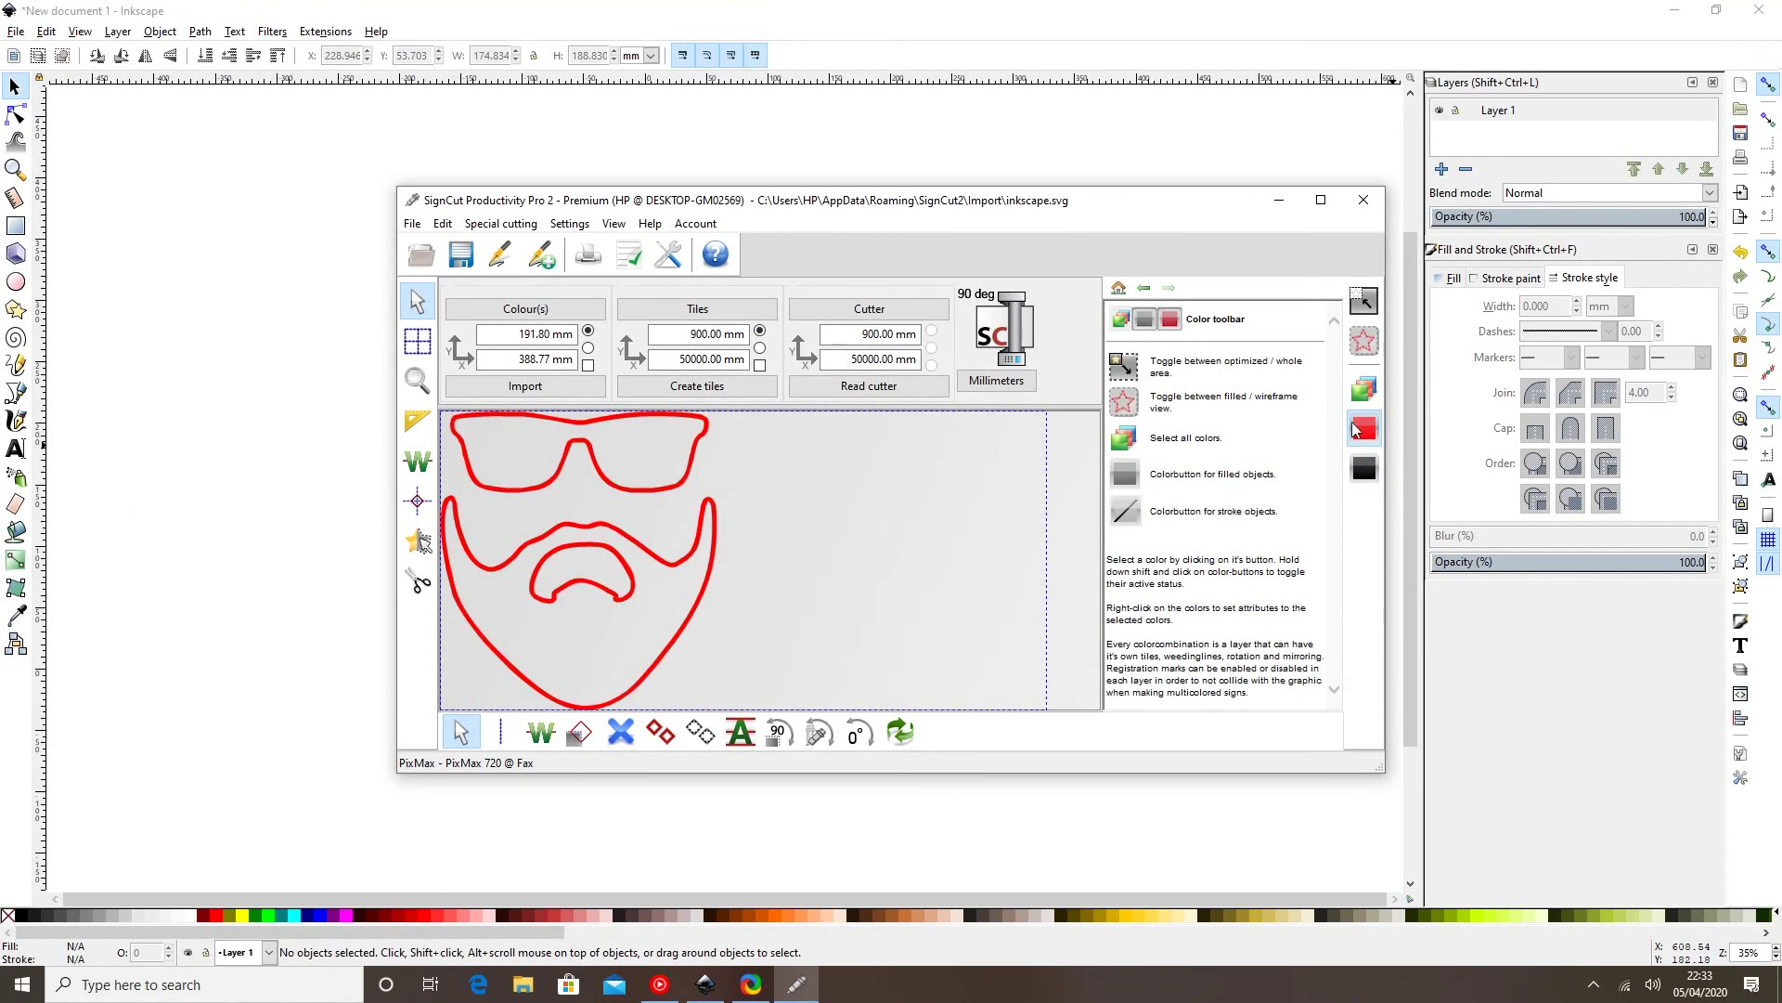
{"action": "left_click", "coordinate": [1367, 387]}
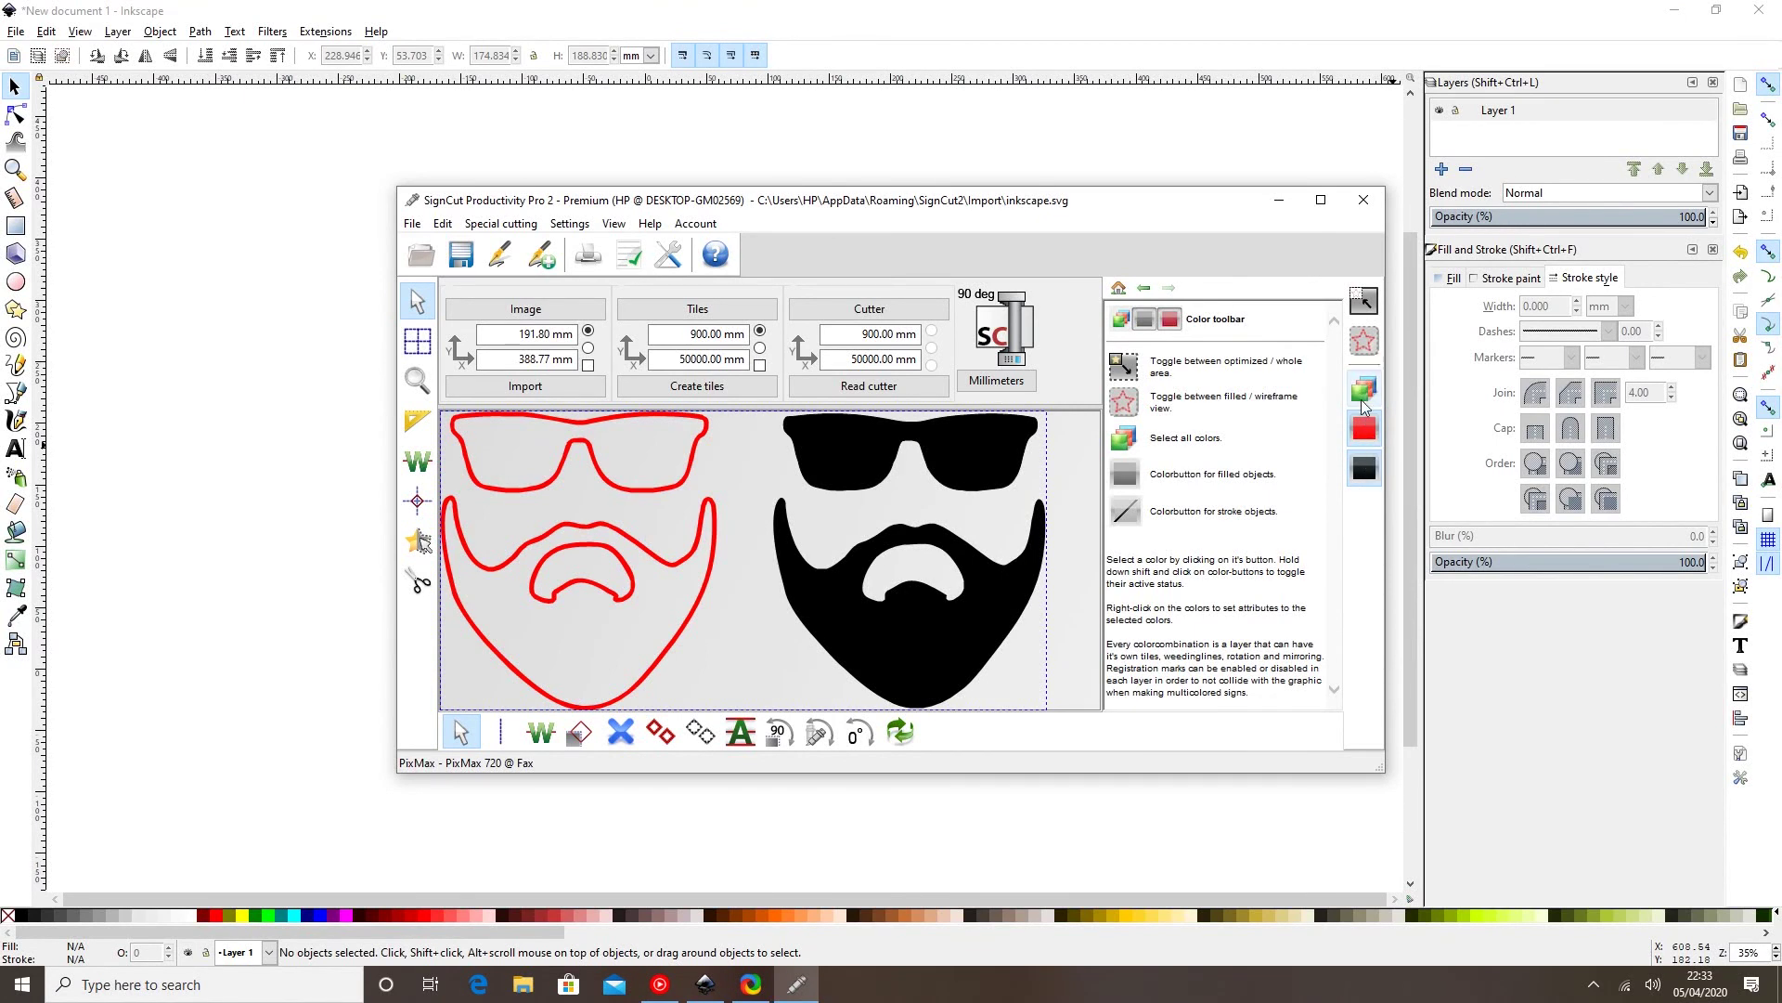
{"action": "left_click", "coordinate": [1365, 468]}
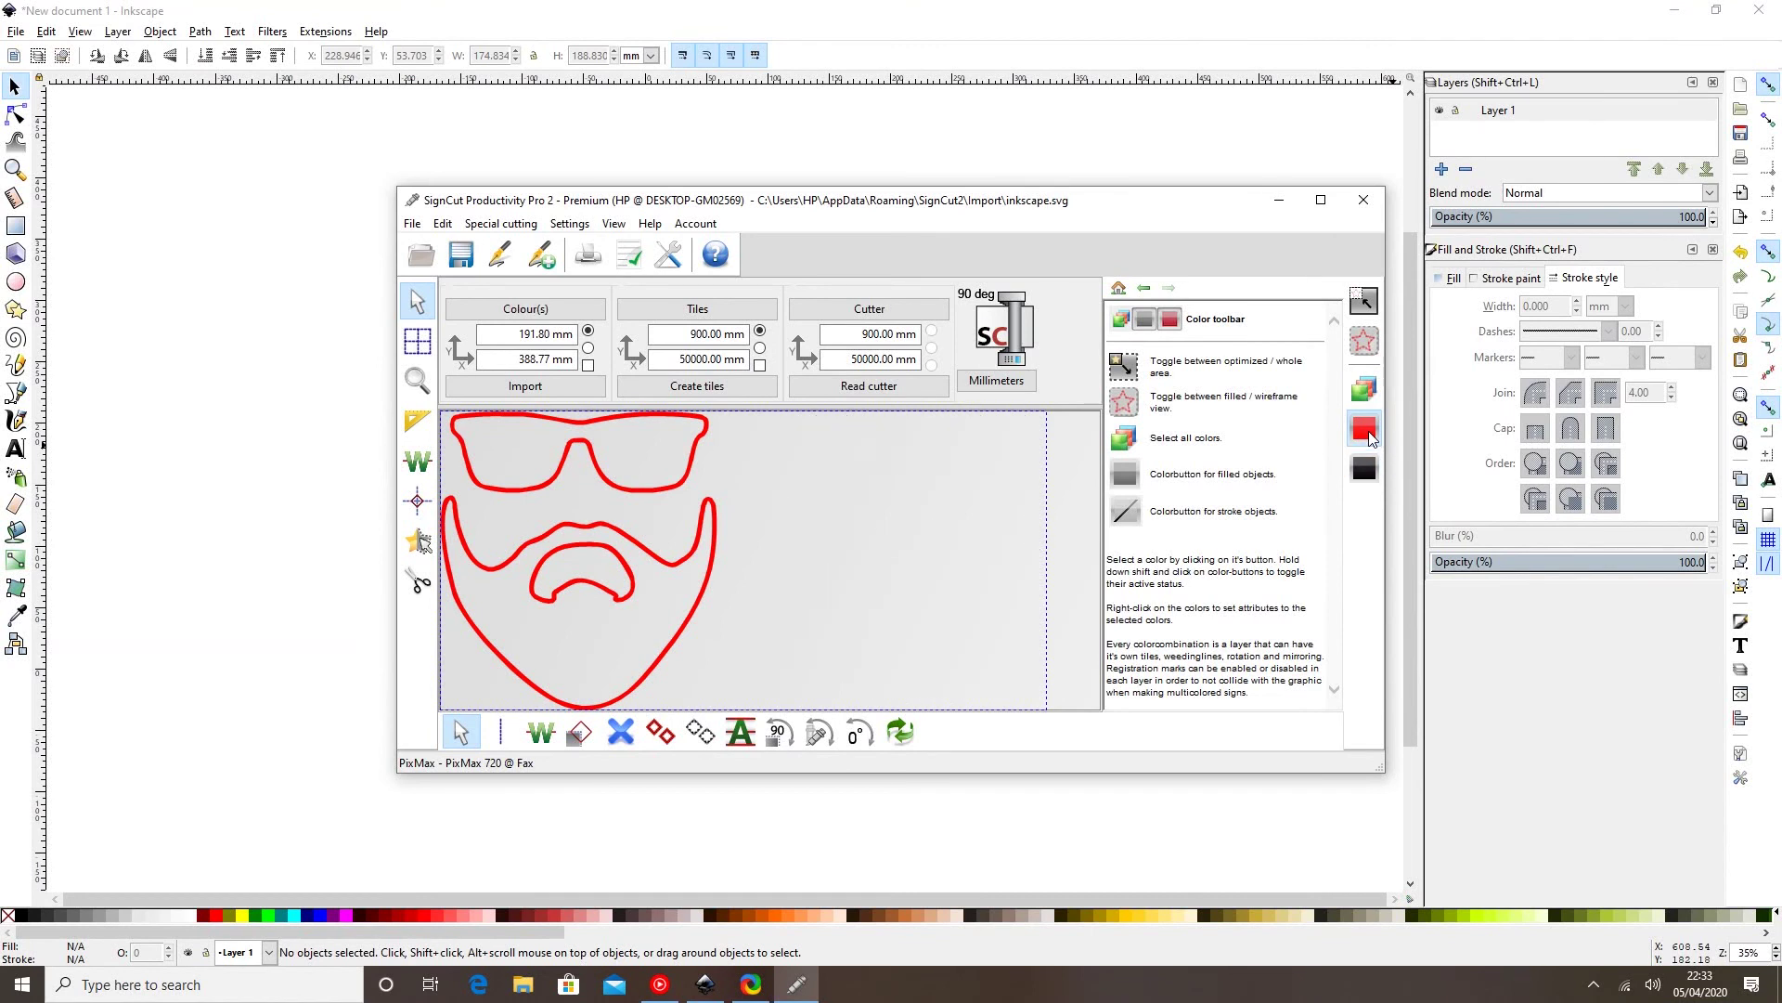
{"action": "left_click", "coordinate": [1365, 470]}
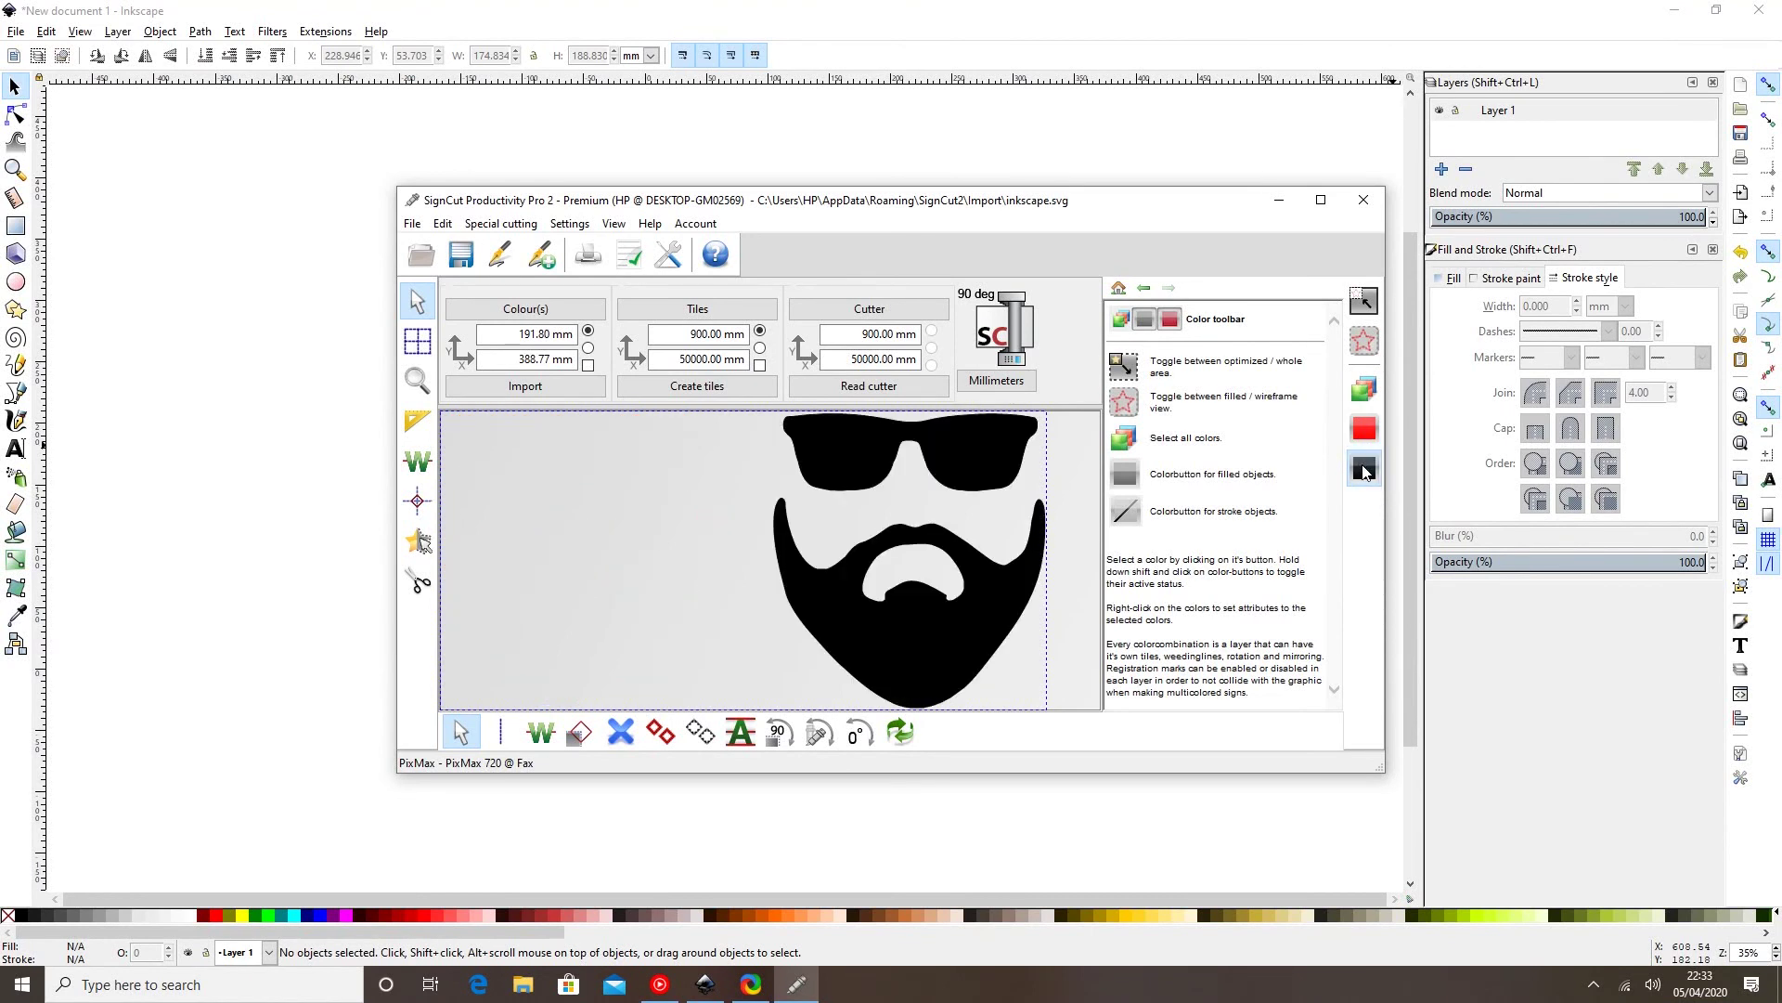
{"action": "left_click", "coordinate": [1365, 390]}
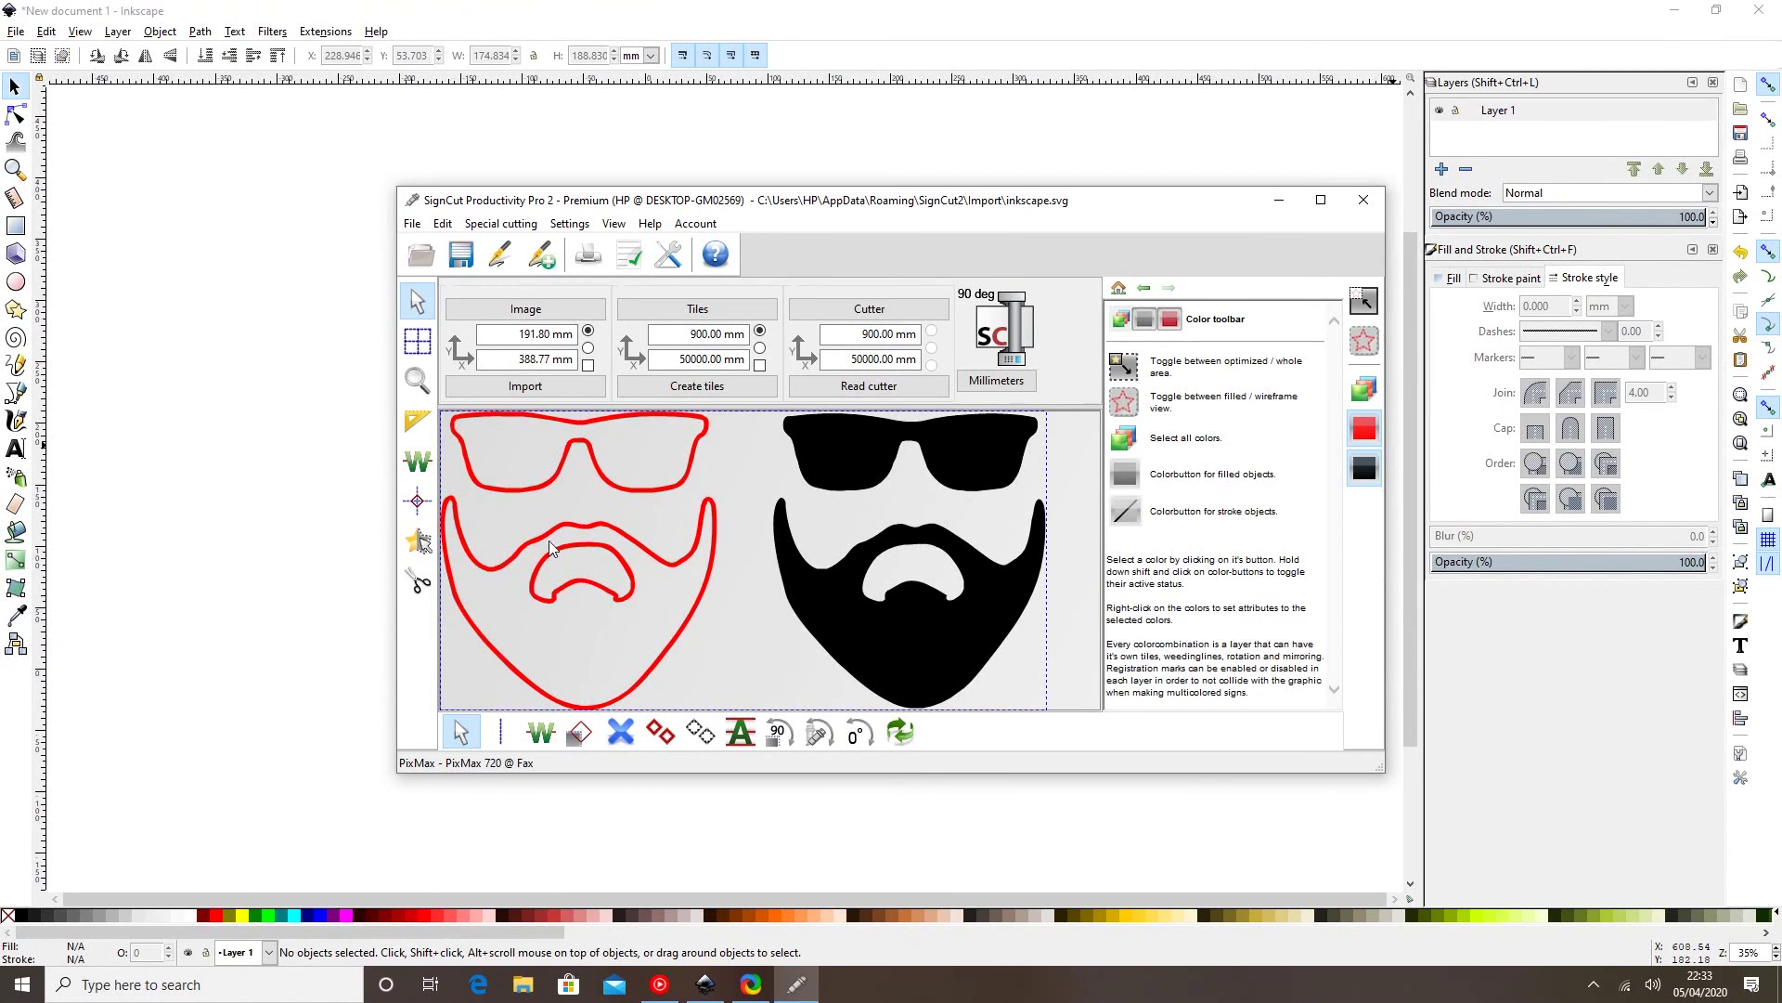
{"action": "left_click", "coordinate": [1364, 199]}
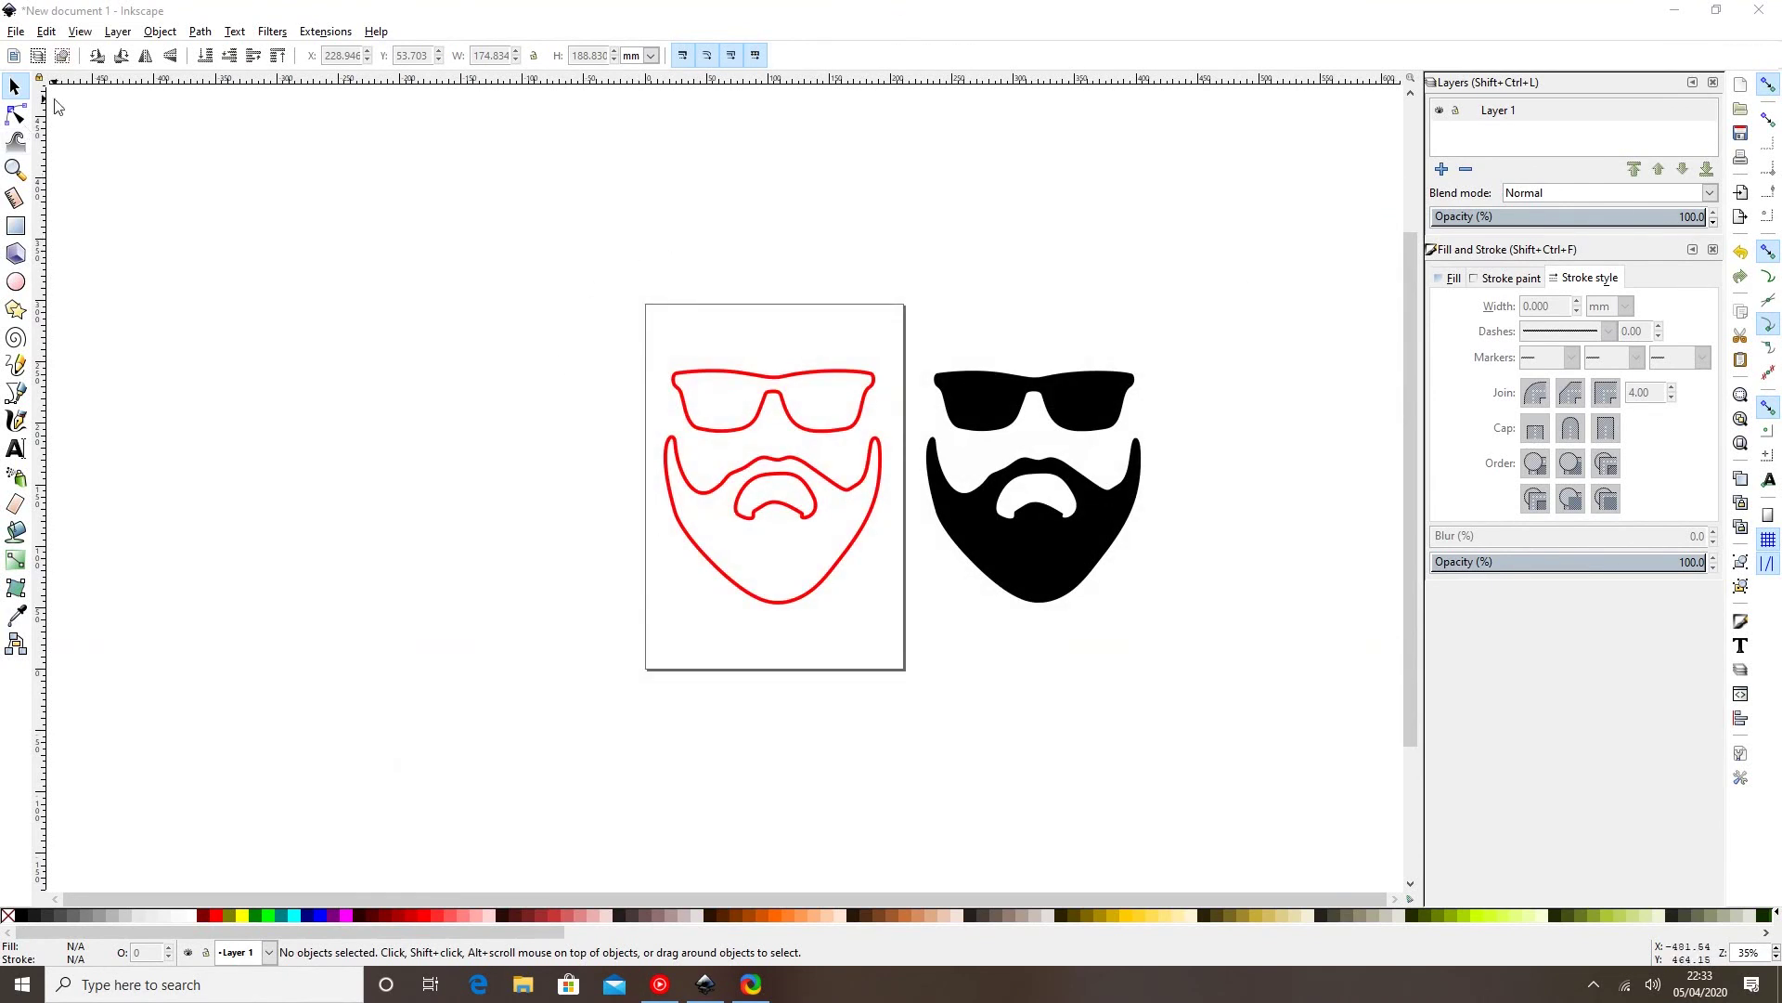
Create a new blank Inkscape document and switch back to New document 1.
{"action": "left_click", "coordinate": [17, 33]}
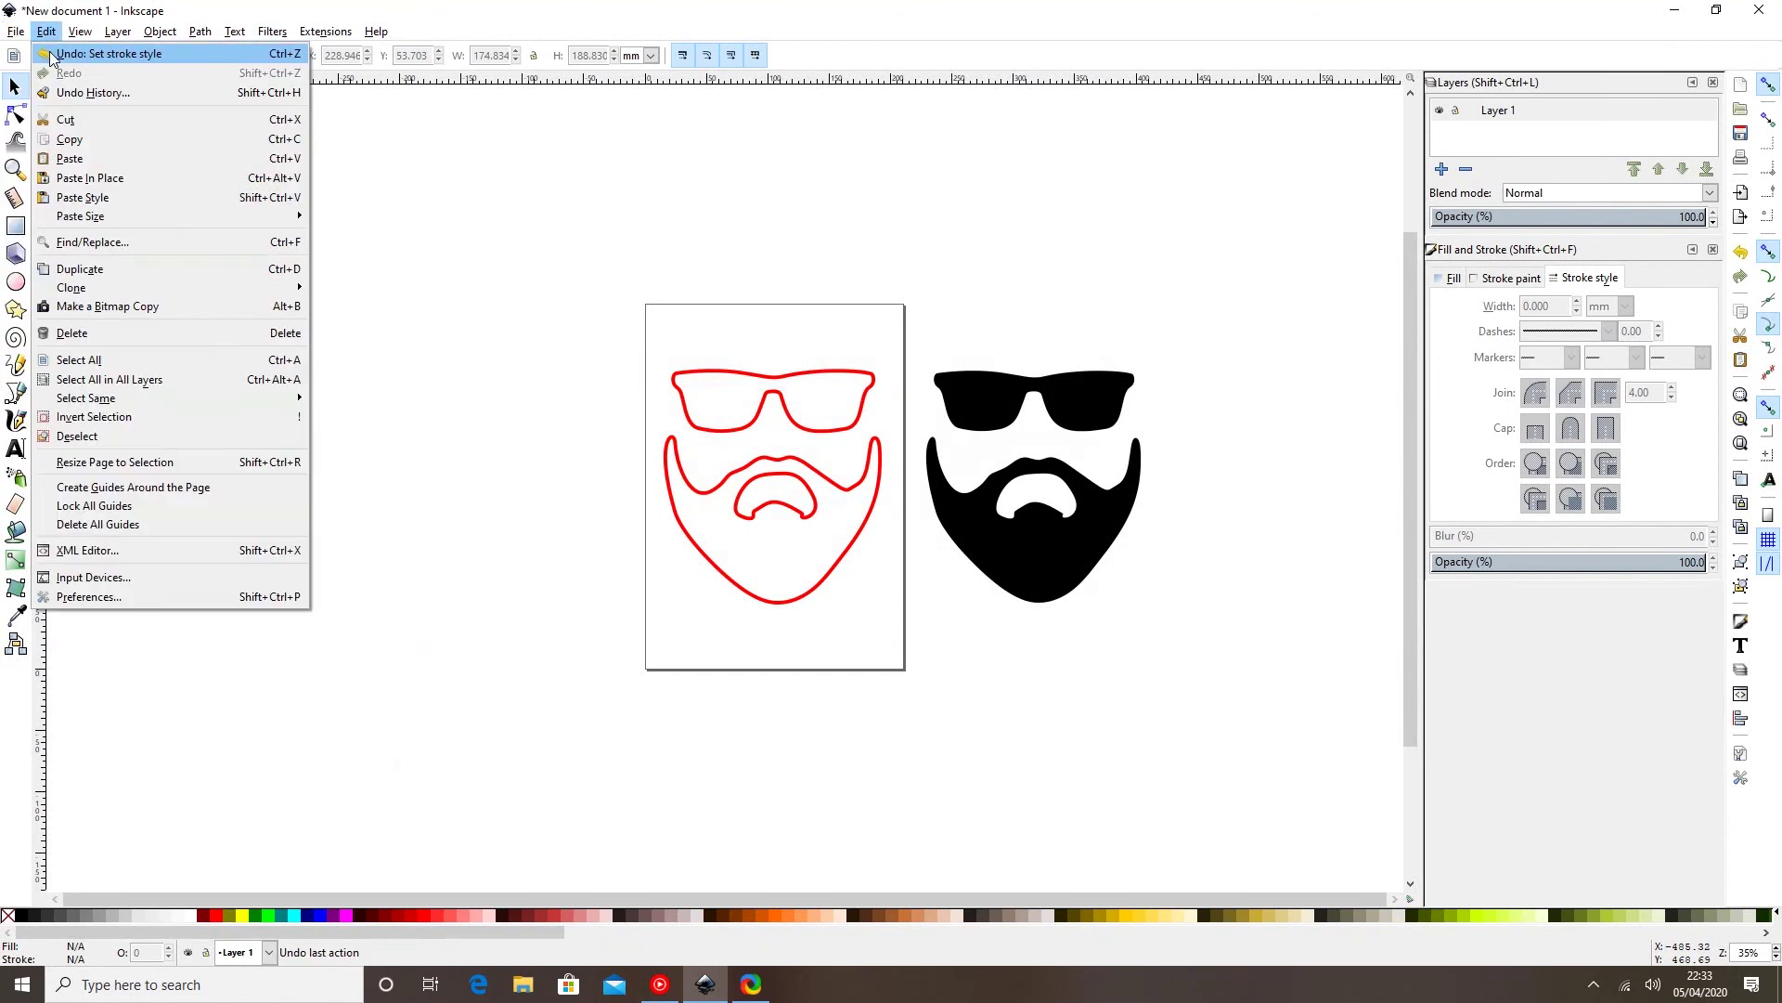
{"action": "left_click", "coordinate": [39, 53]}
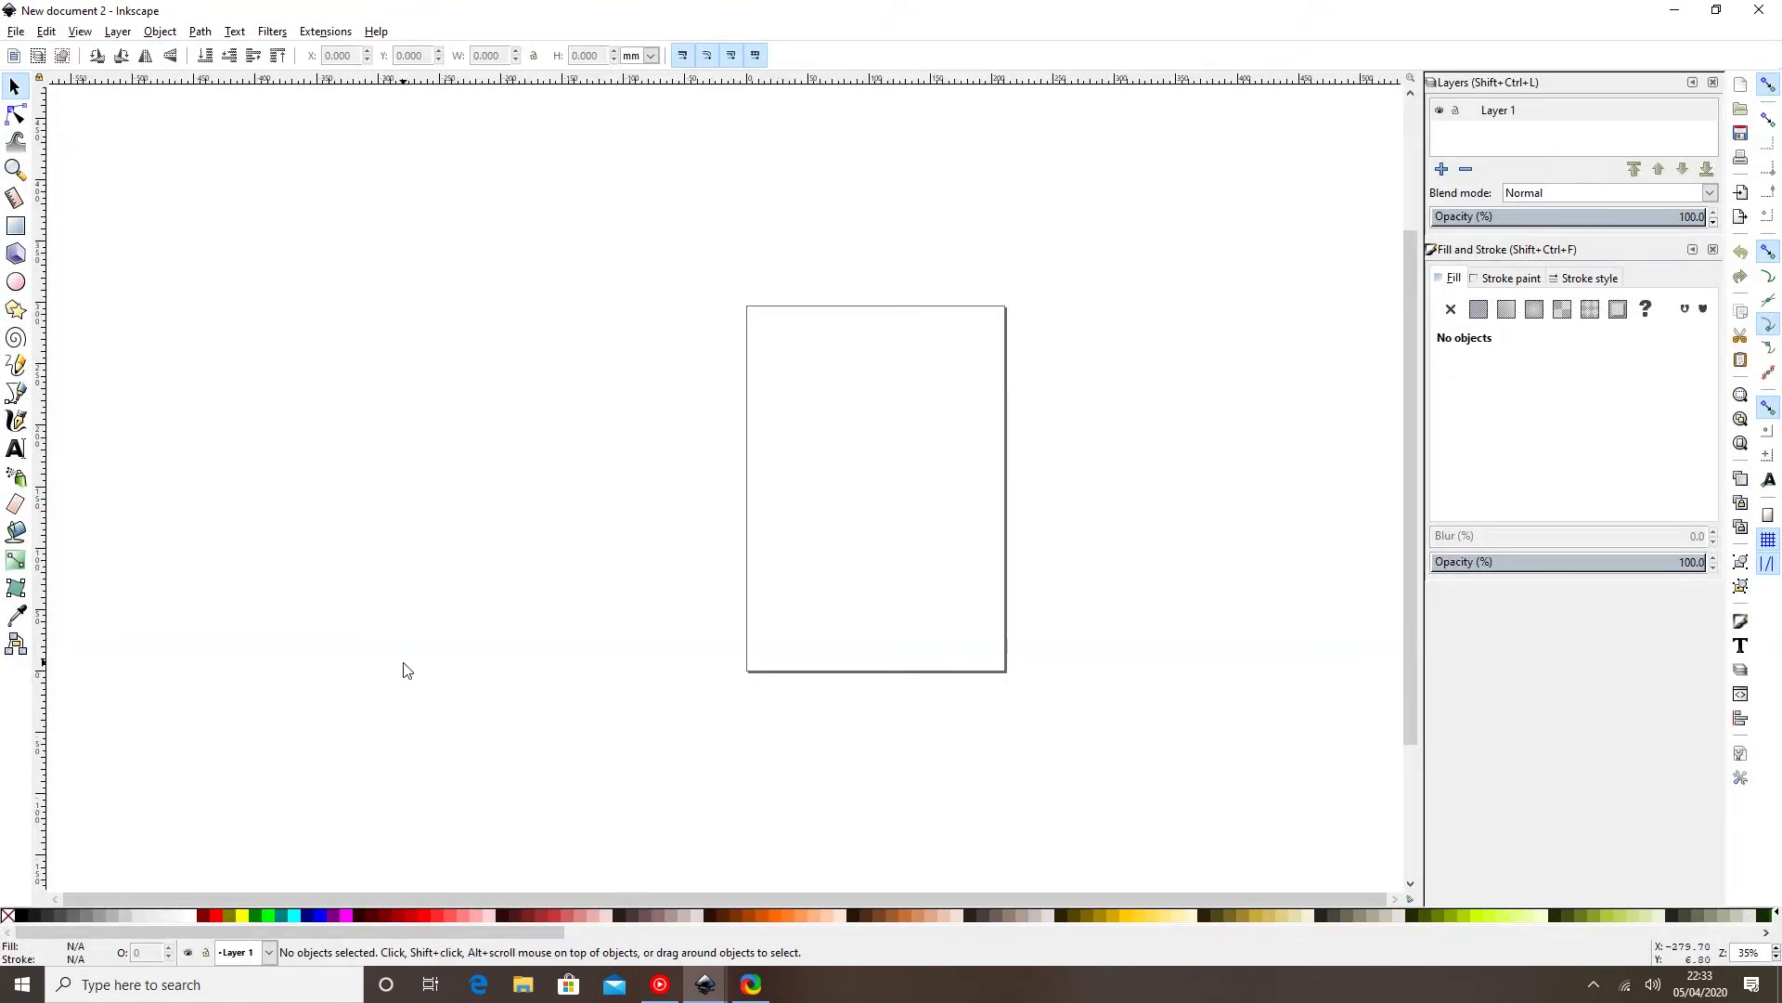
{"action": "left_click", "coordinate": [707, 989]}
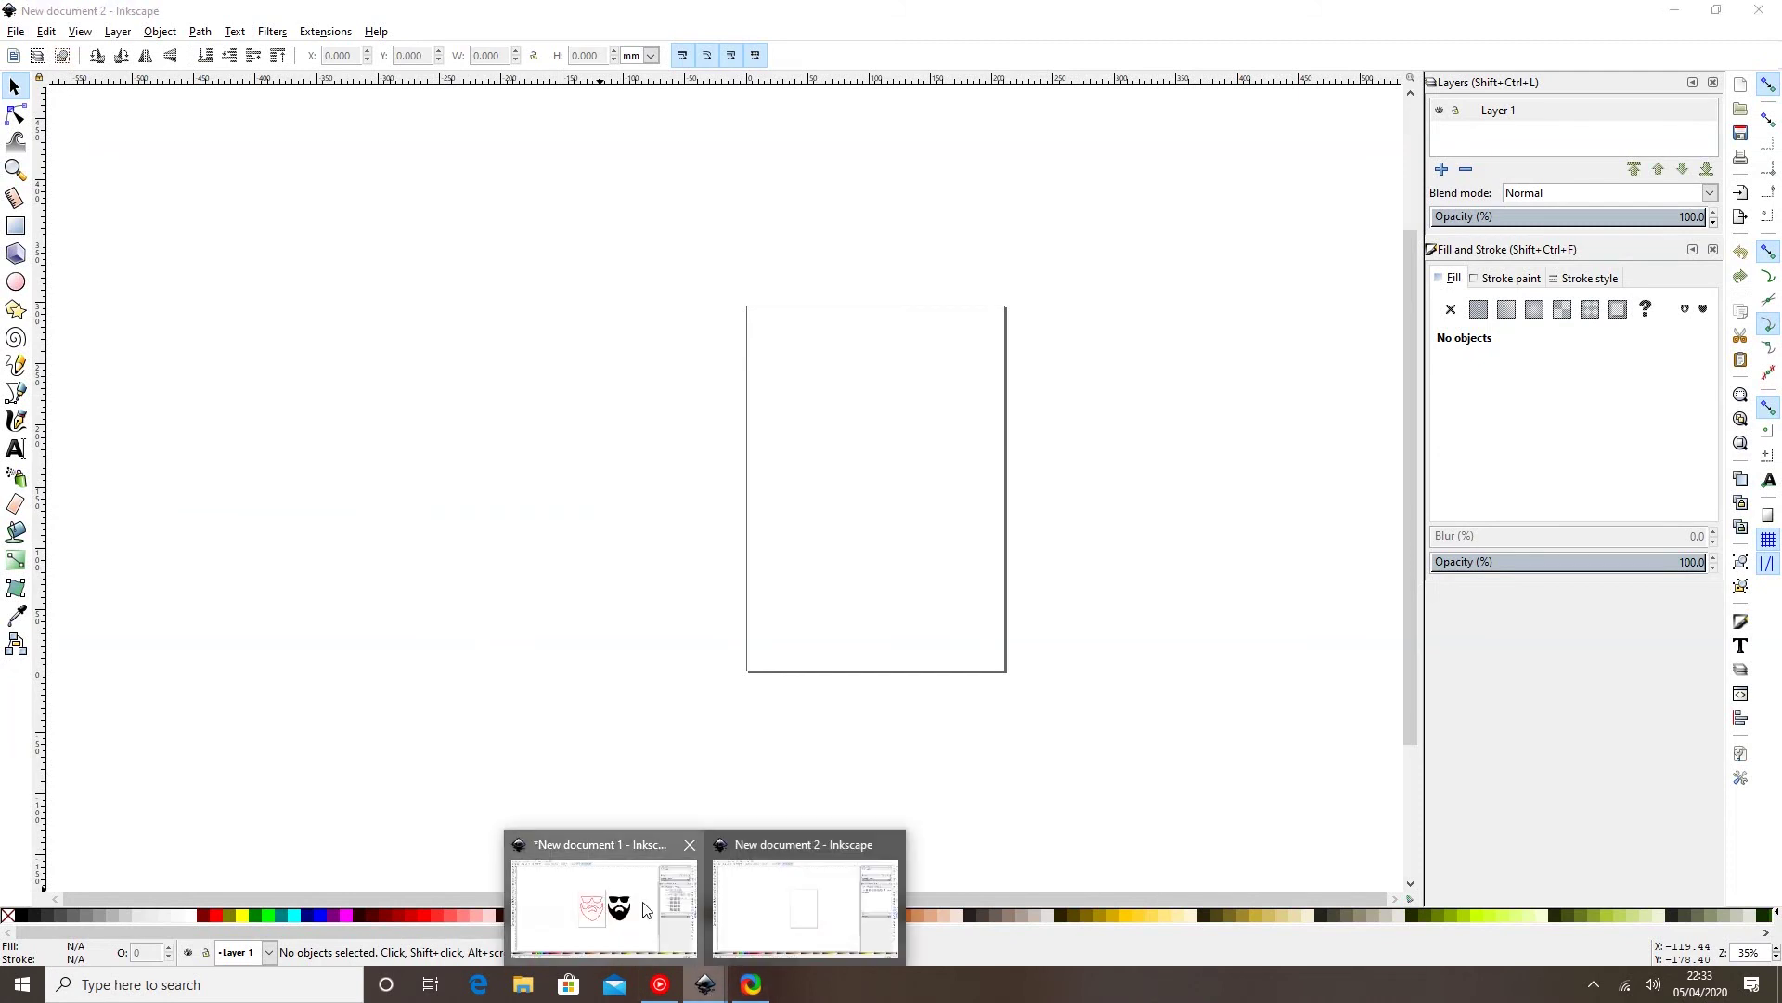
{"action": "left_click", "coordinate": [603, 905]}
Copy the black beard and sunglasses silhouette beside the page to the clipboard.
{"action": "left_click", "coordinate": [1077, 517]}
{"action": "right_click", "coordinate": [1077, 517]}
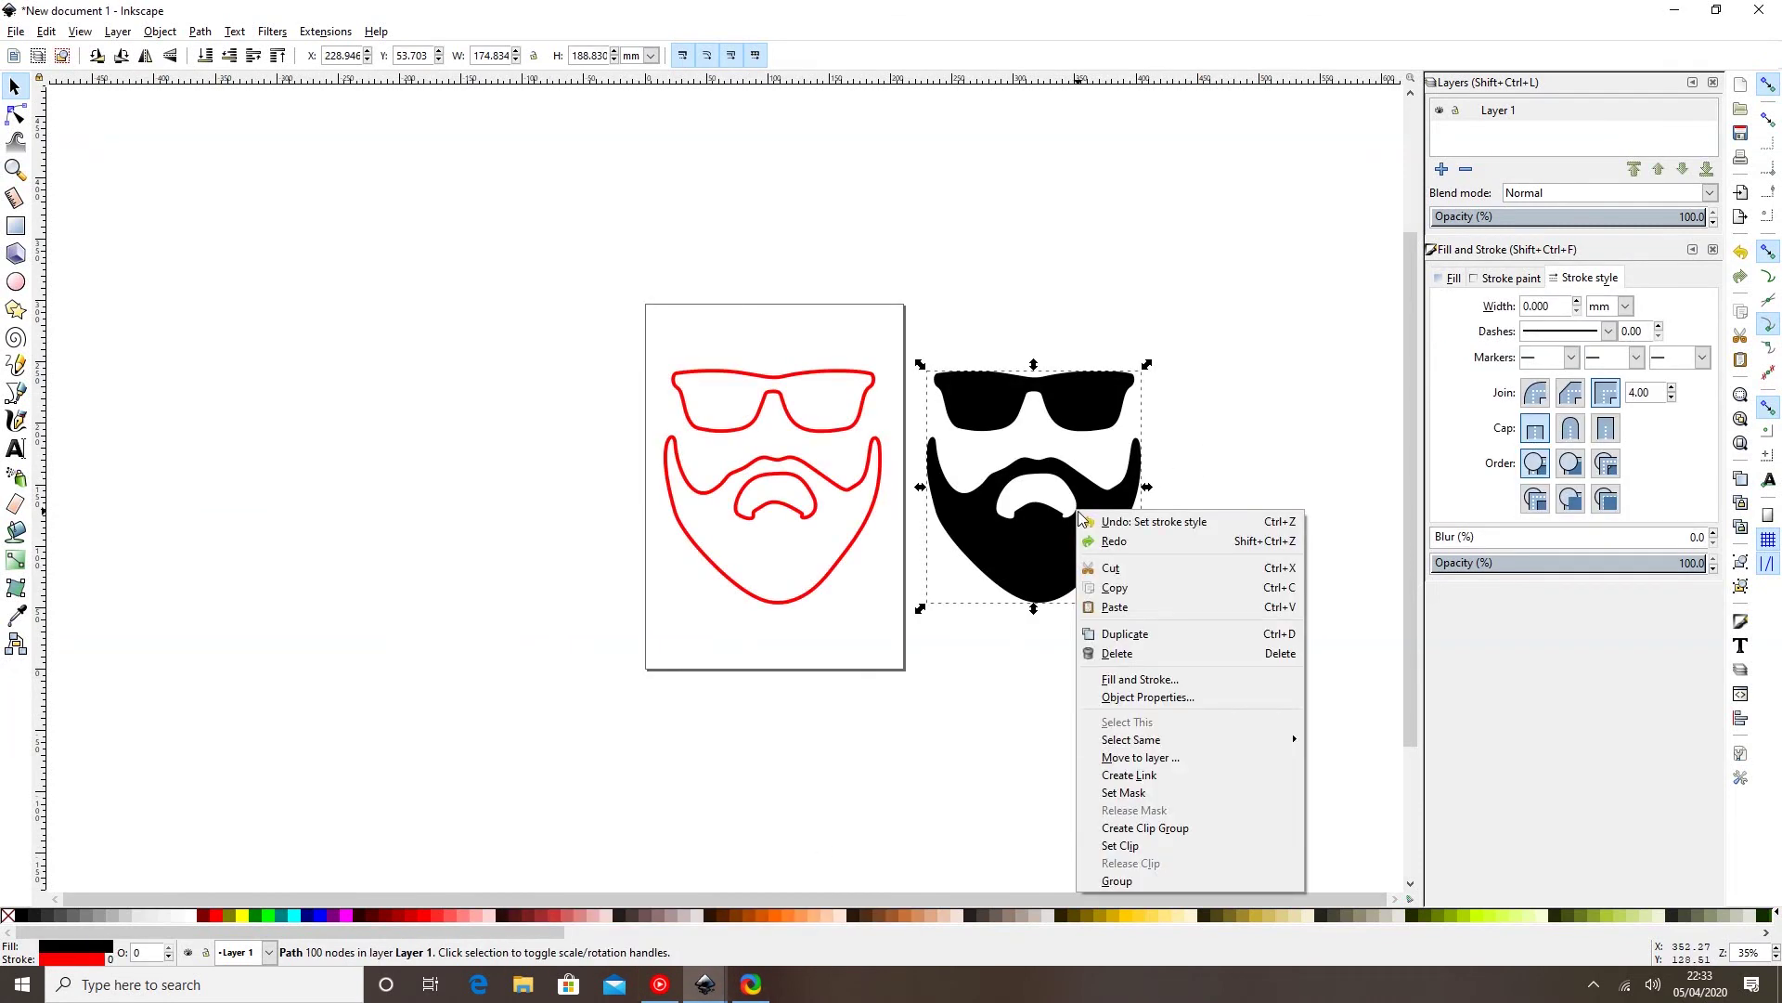
{"action": "left_click", "coordinate": [840, 499]}
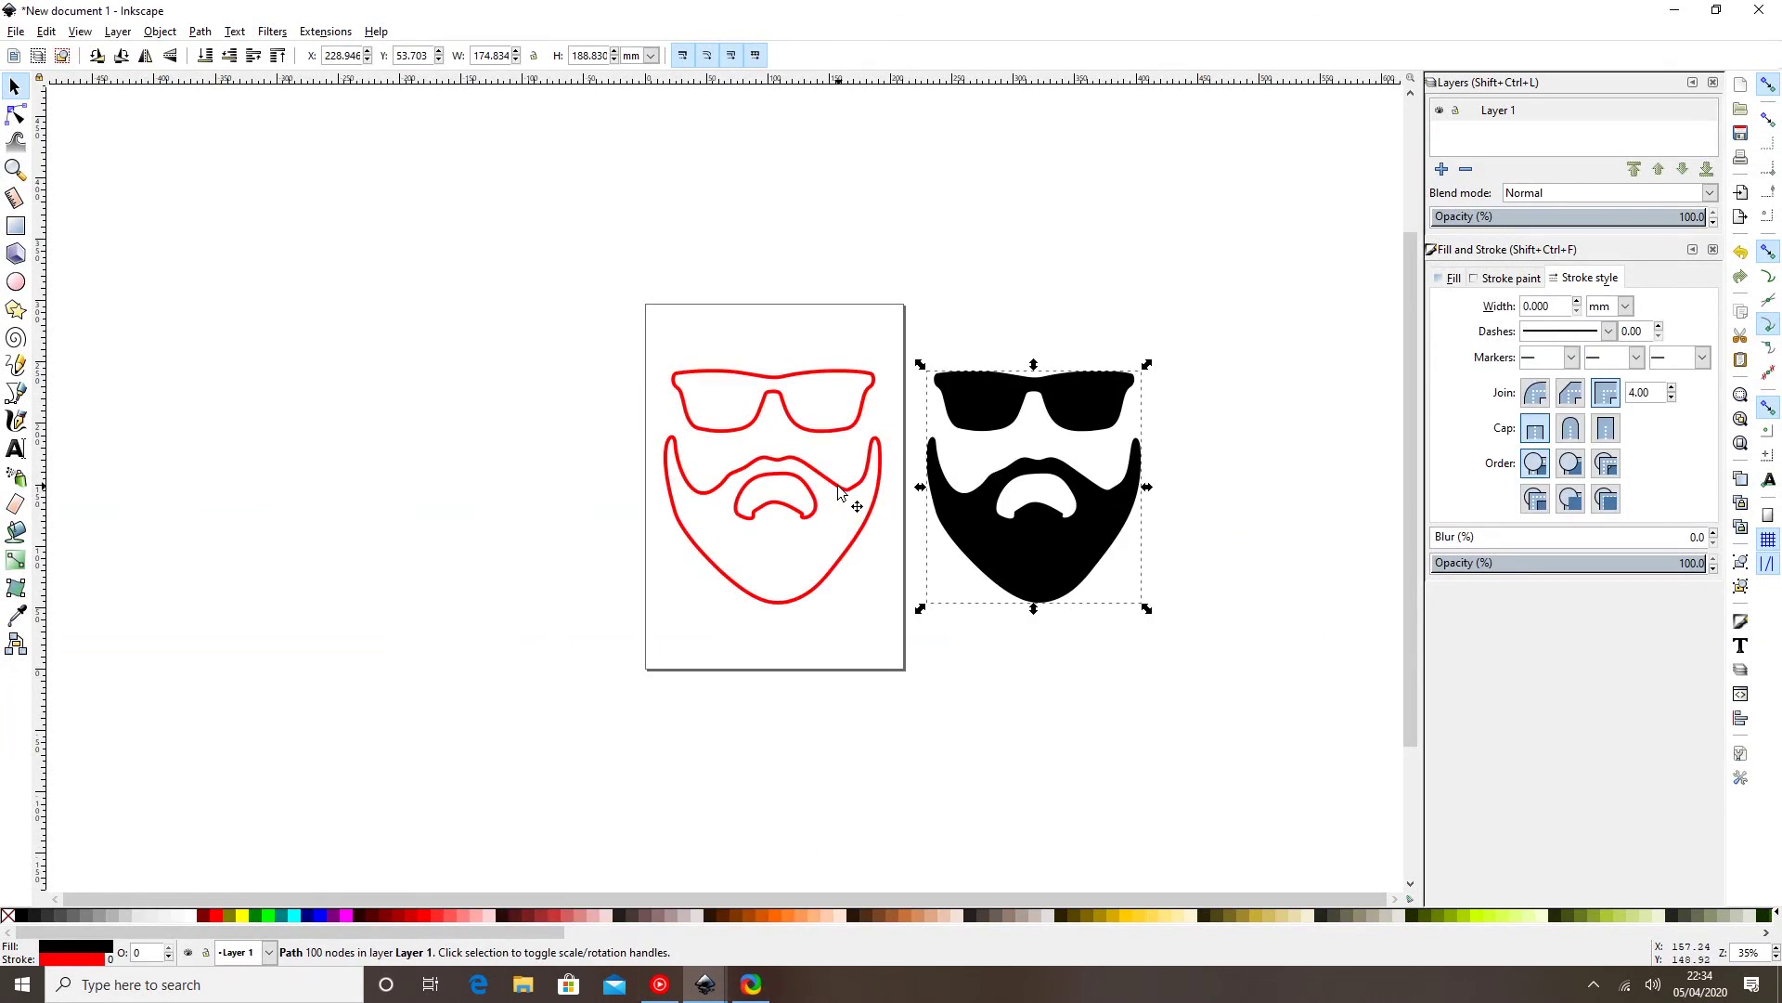
{"action": "left_click", "coordinate": [995, 487]}
{"action": "right_click", "coordinate": [994, 485]}
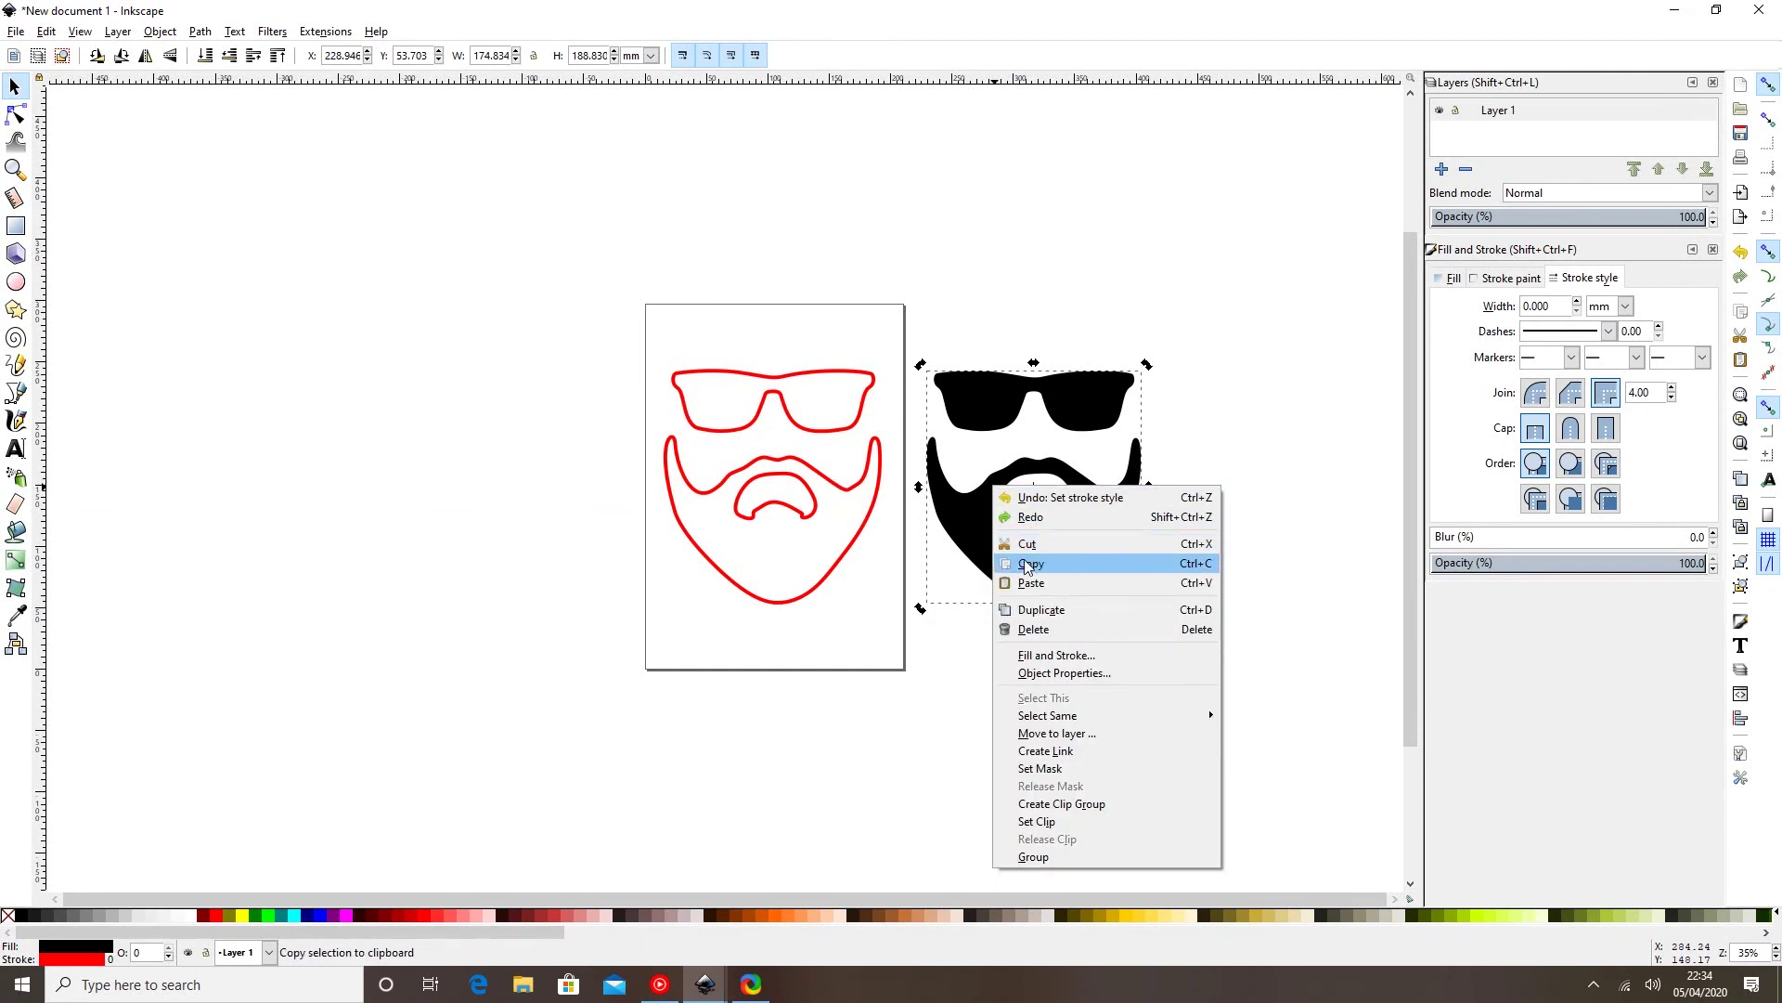
{"action": "left_click", "coordinate": [1027, 564]}
Paste the black silhouette into New document 2 and move it onto the page at about X 19, Y 83 mm.
{"action": "mouse_move", "coordinate": [706, 984]}
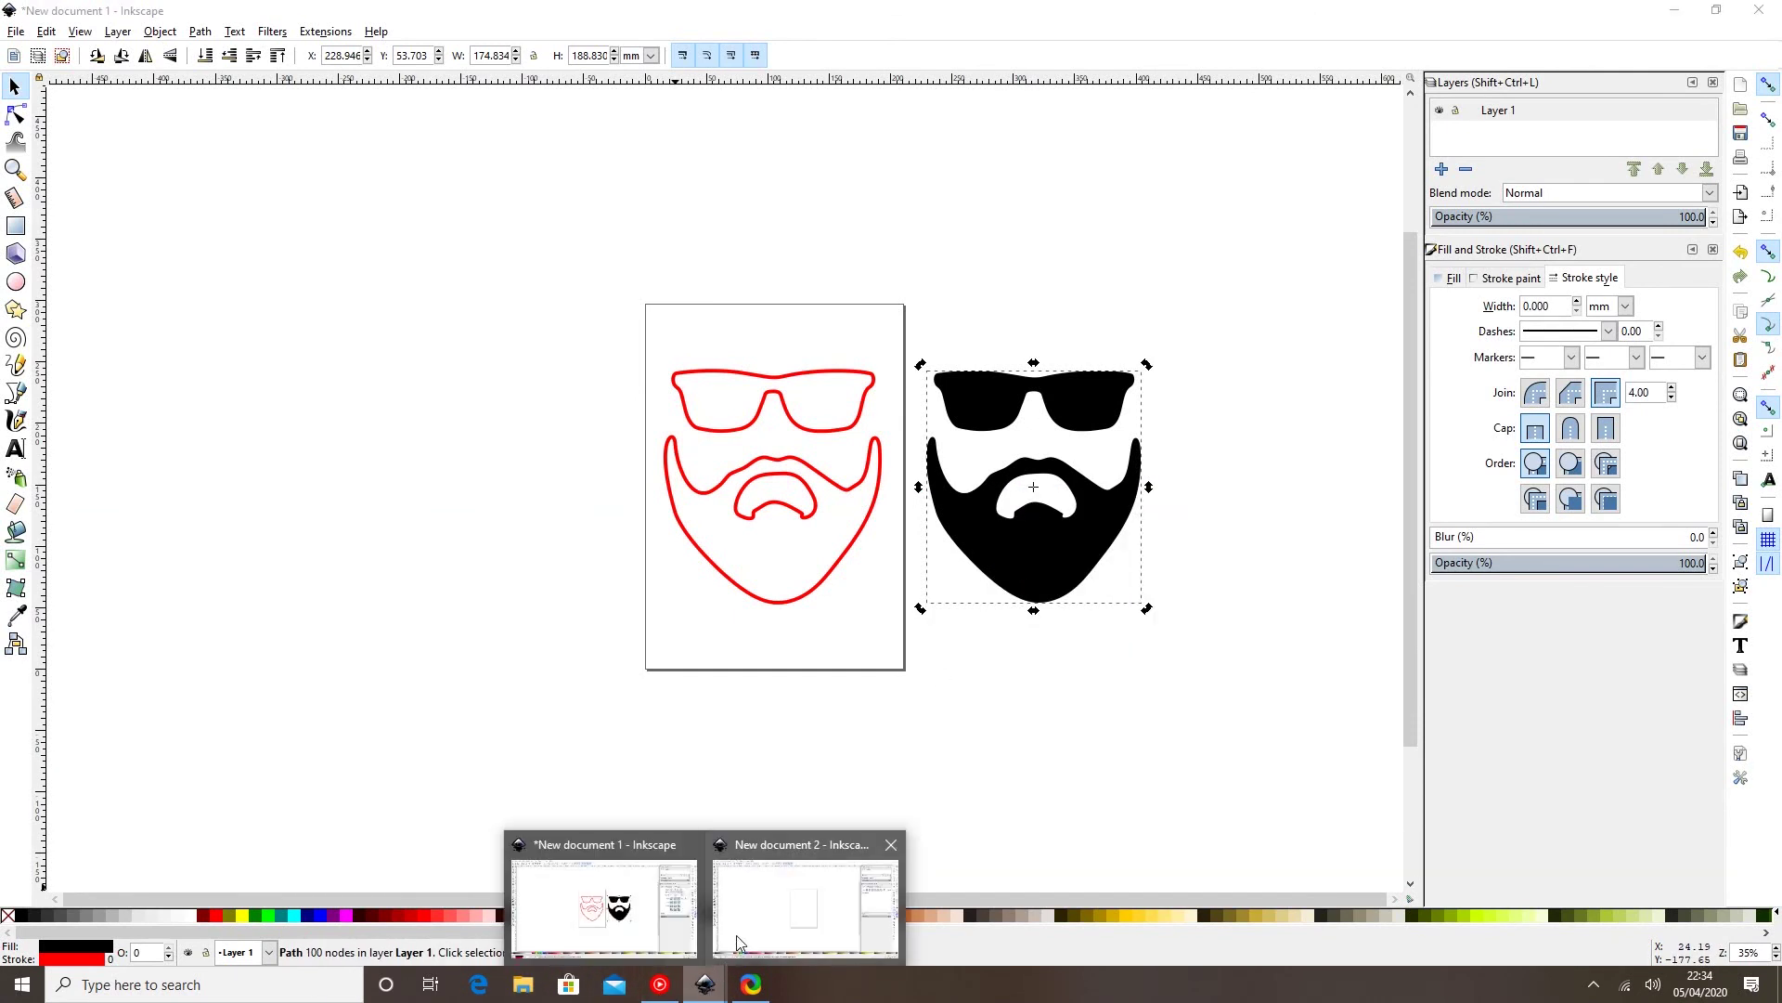
{"action": "left_click", "coordinate": [733, 948]}
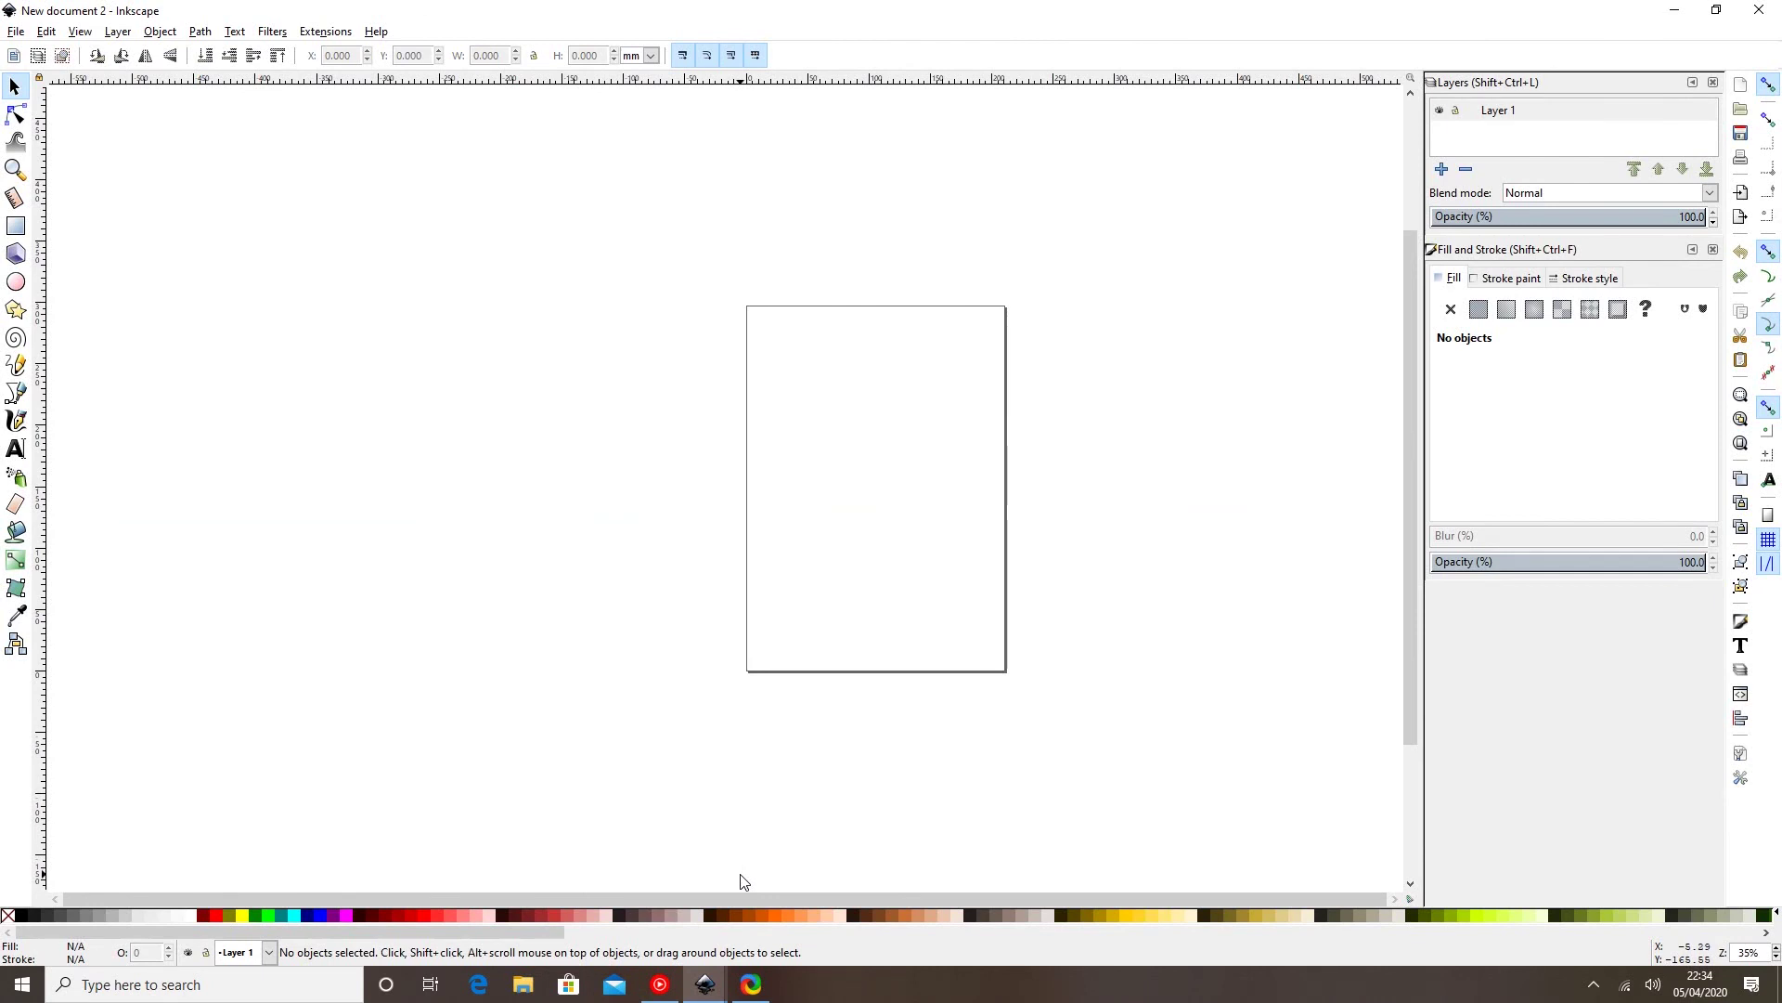
{"action": "right_click", "coordinate": [814, 481]}
{"action": "left_click", "coordinate": [846, 580]}
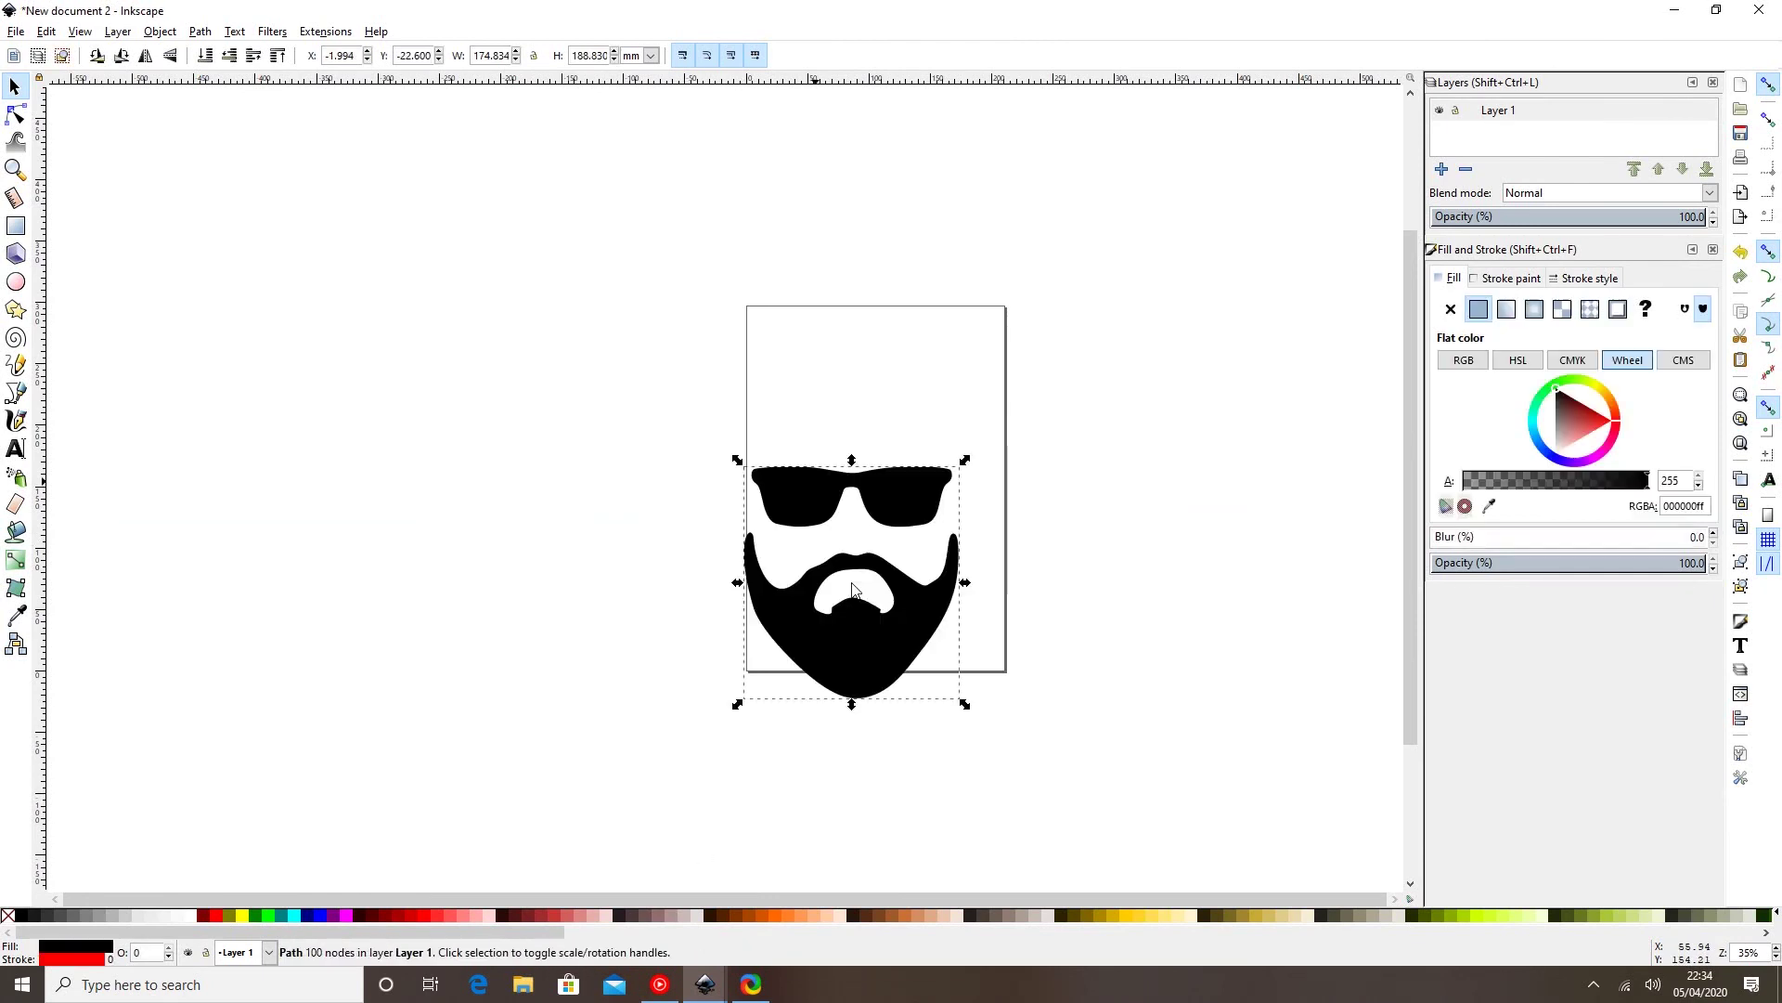
{"action": "left_click_drag", "start_coordinate": [904, 586], "coordinate": [932, 459]}
{"action": "left_click", "coordinate": [752, 774]}
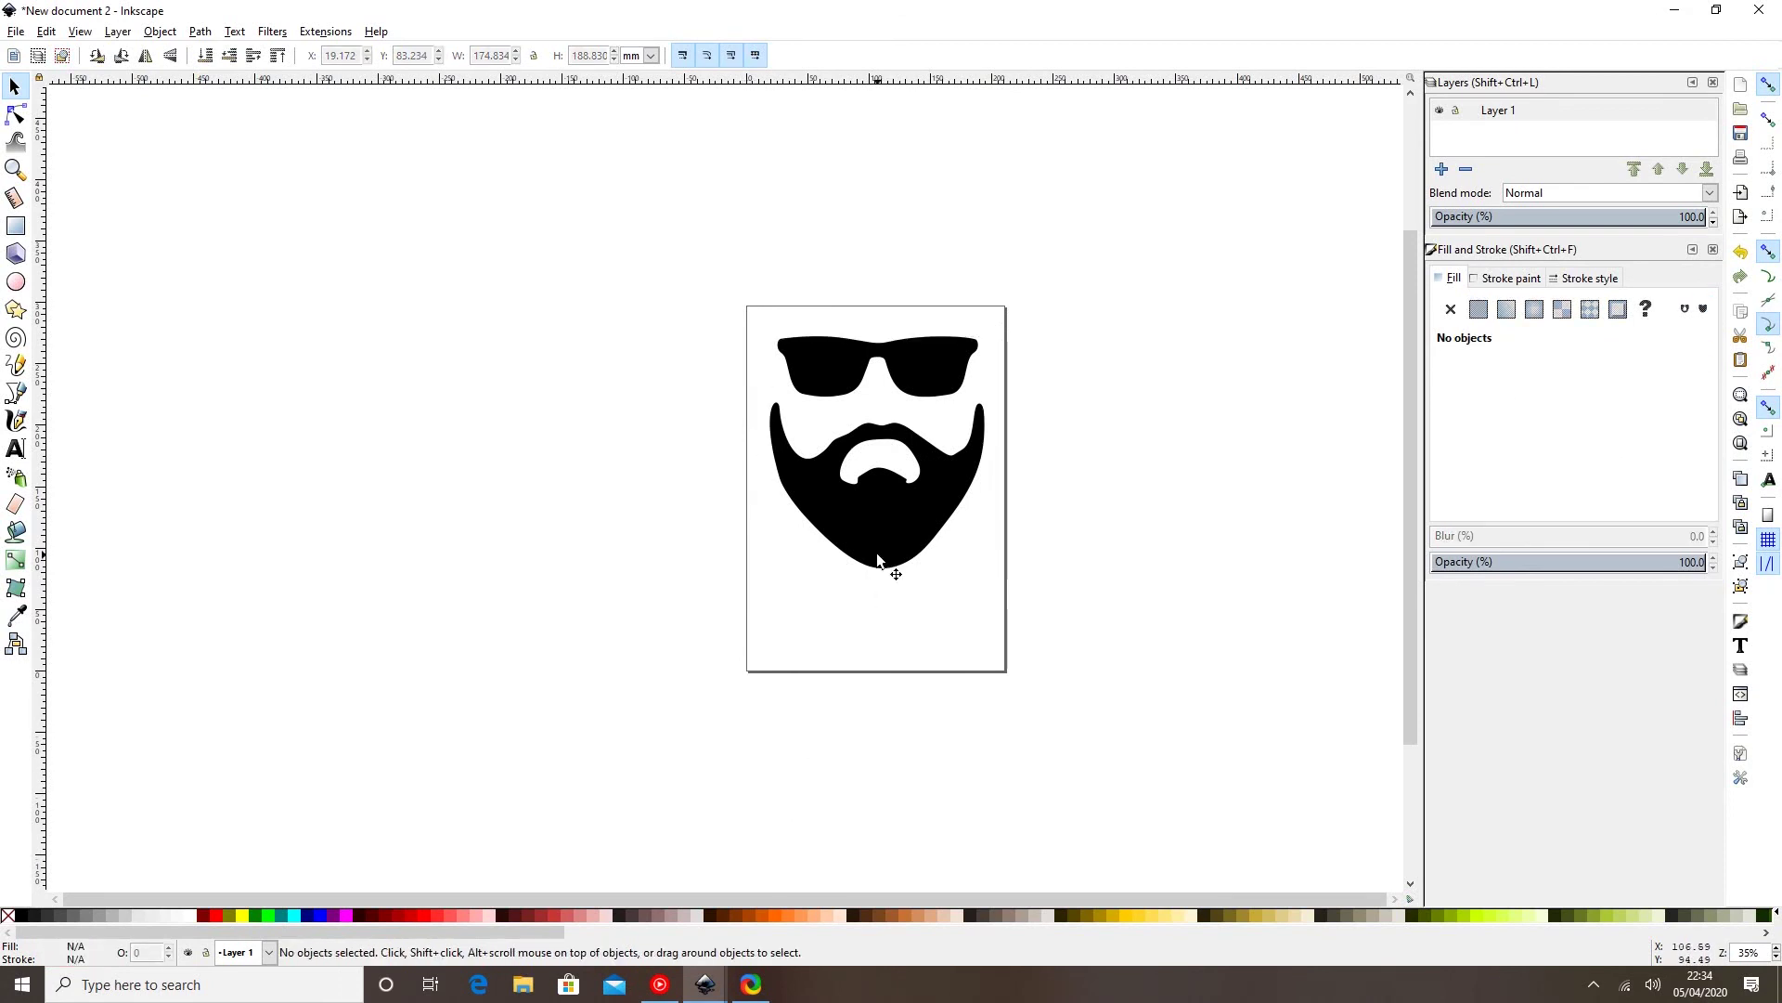
Delete the black silhouette from New document 1 and return to New document 2.
{"action": "left_click", "coordinate": [706, 984]}
{"action": "left_click", "coordinate": [631, 917]}
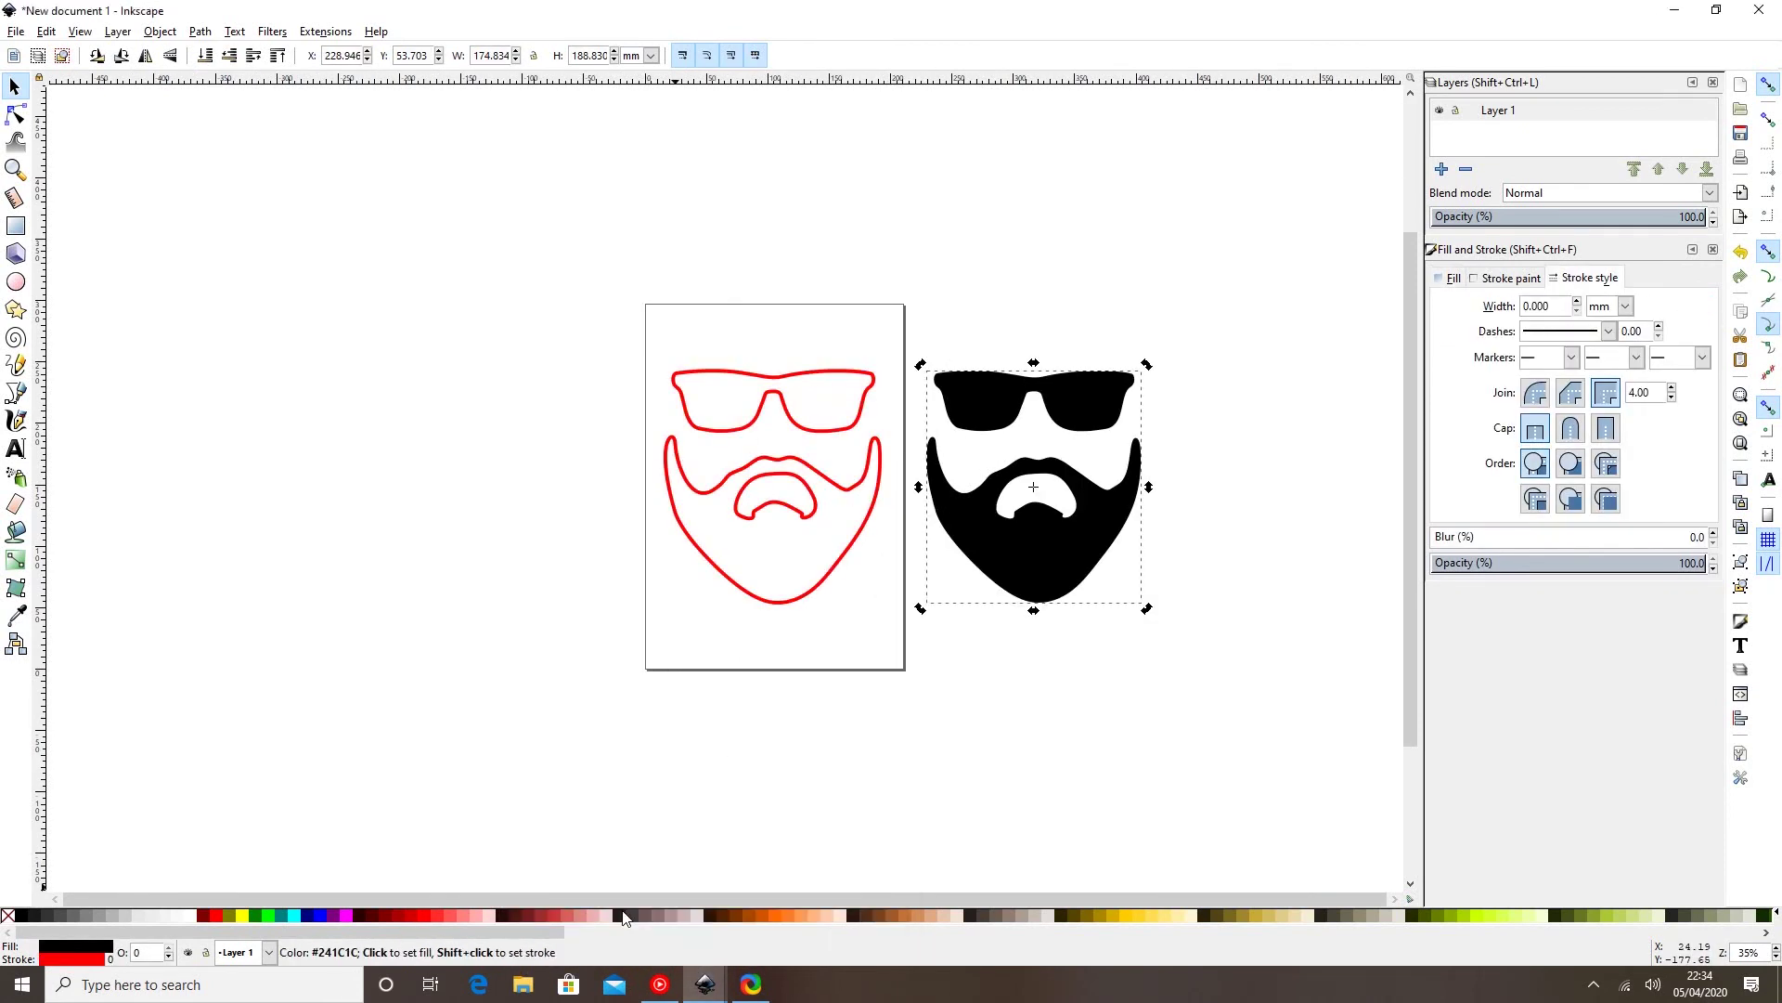
{"action": "right_click", "coordinate": [982, 531]}
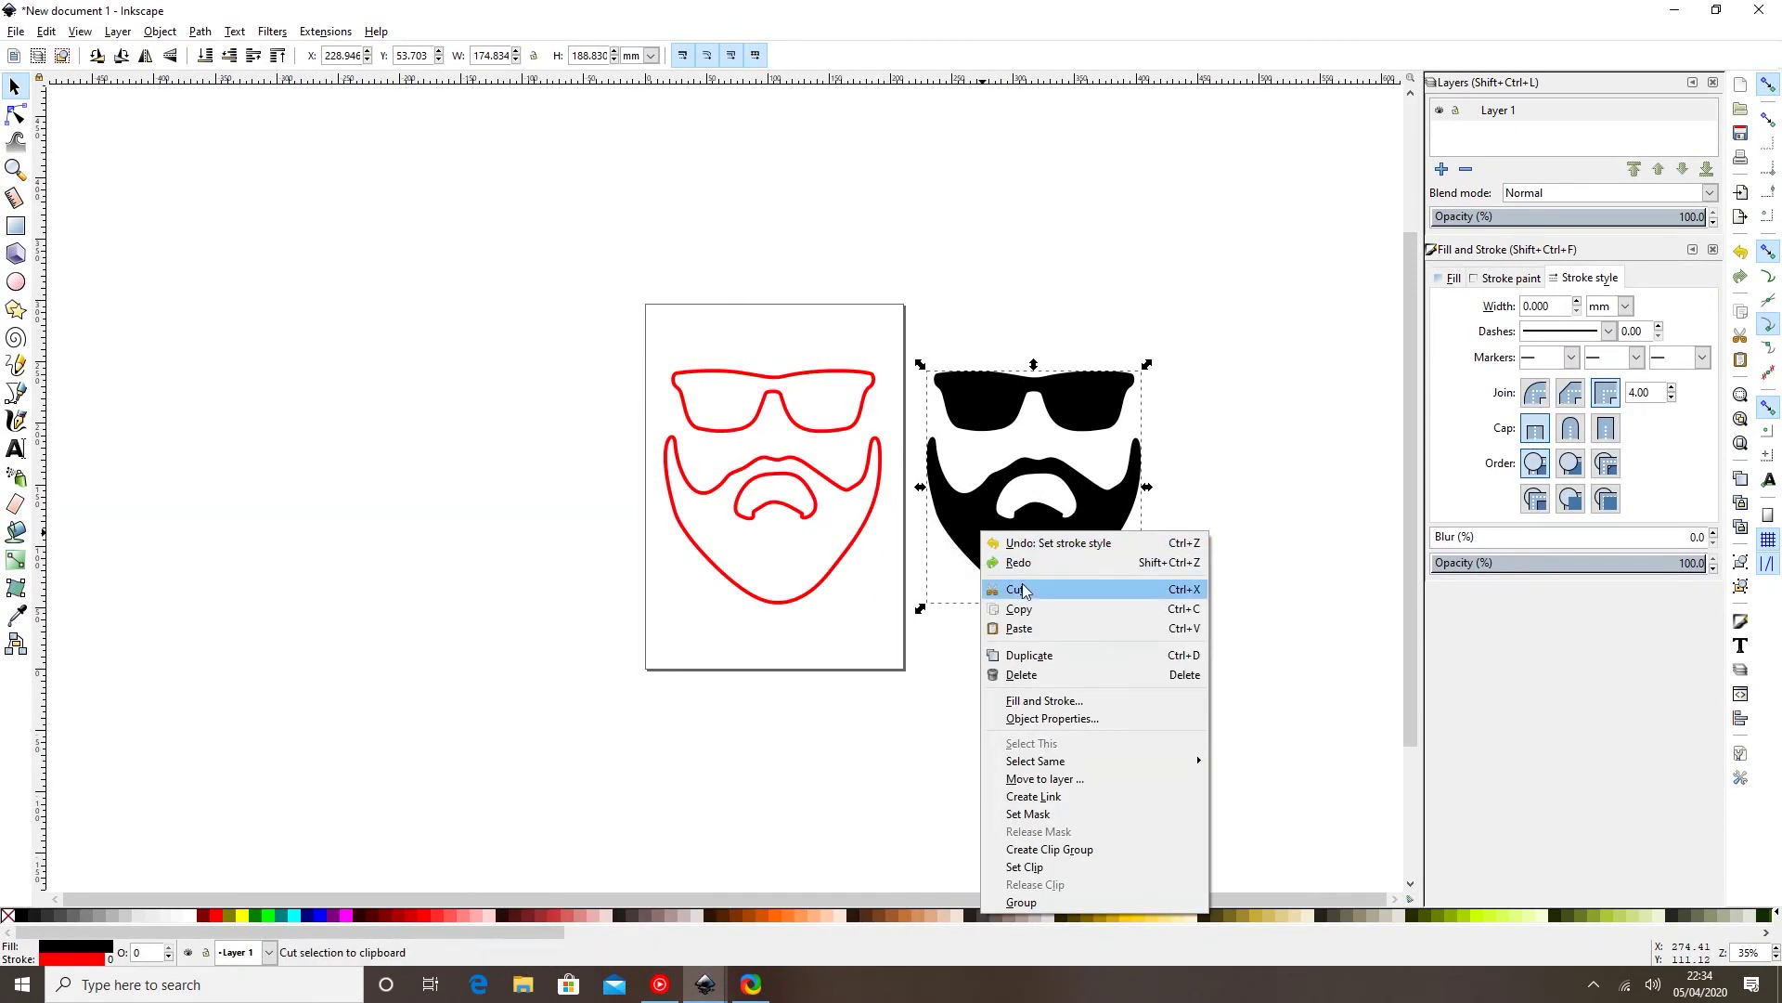
{"action": "left_click", "coordinate": [1021, 676]}
{"action": "left_click", "coordinate": [706, 984]}
{"action": "left_click", "coordinate": [804, 910]}
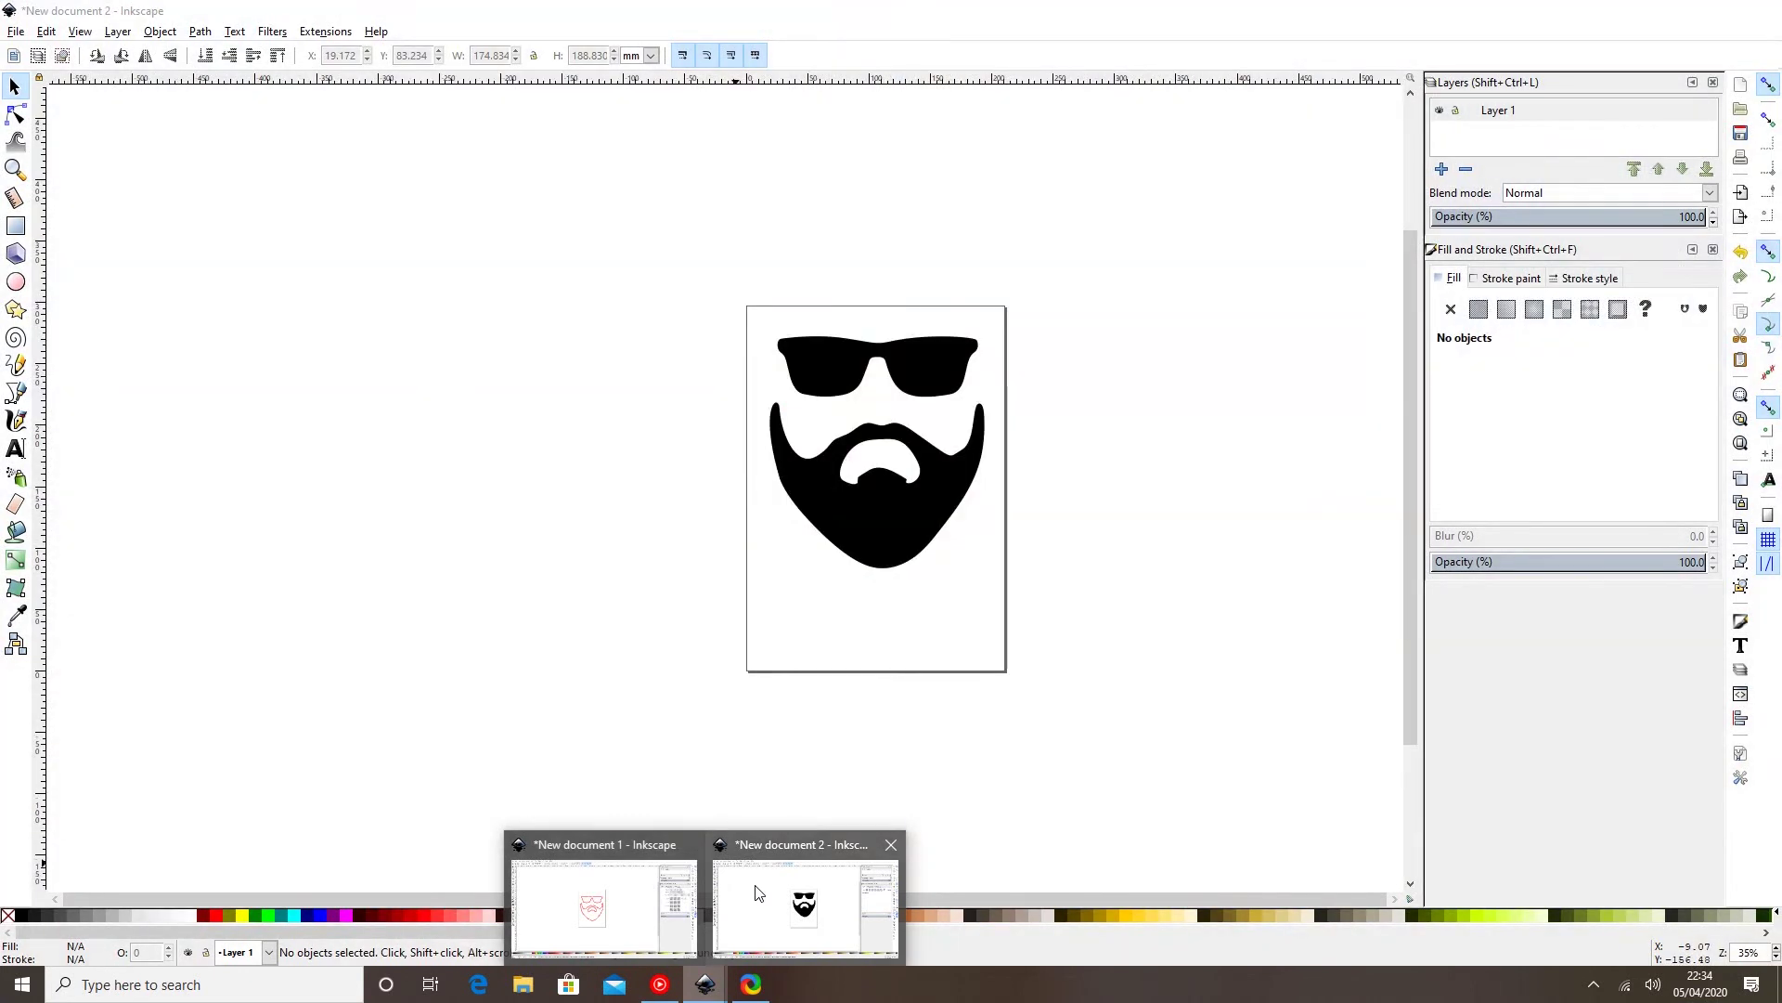
Send the single red beard outline from New document 1 to SignCut Pro 2, view its colour options, and close SignCut.
{"action": "left_click", "coordinate": [642, 880]}
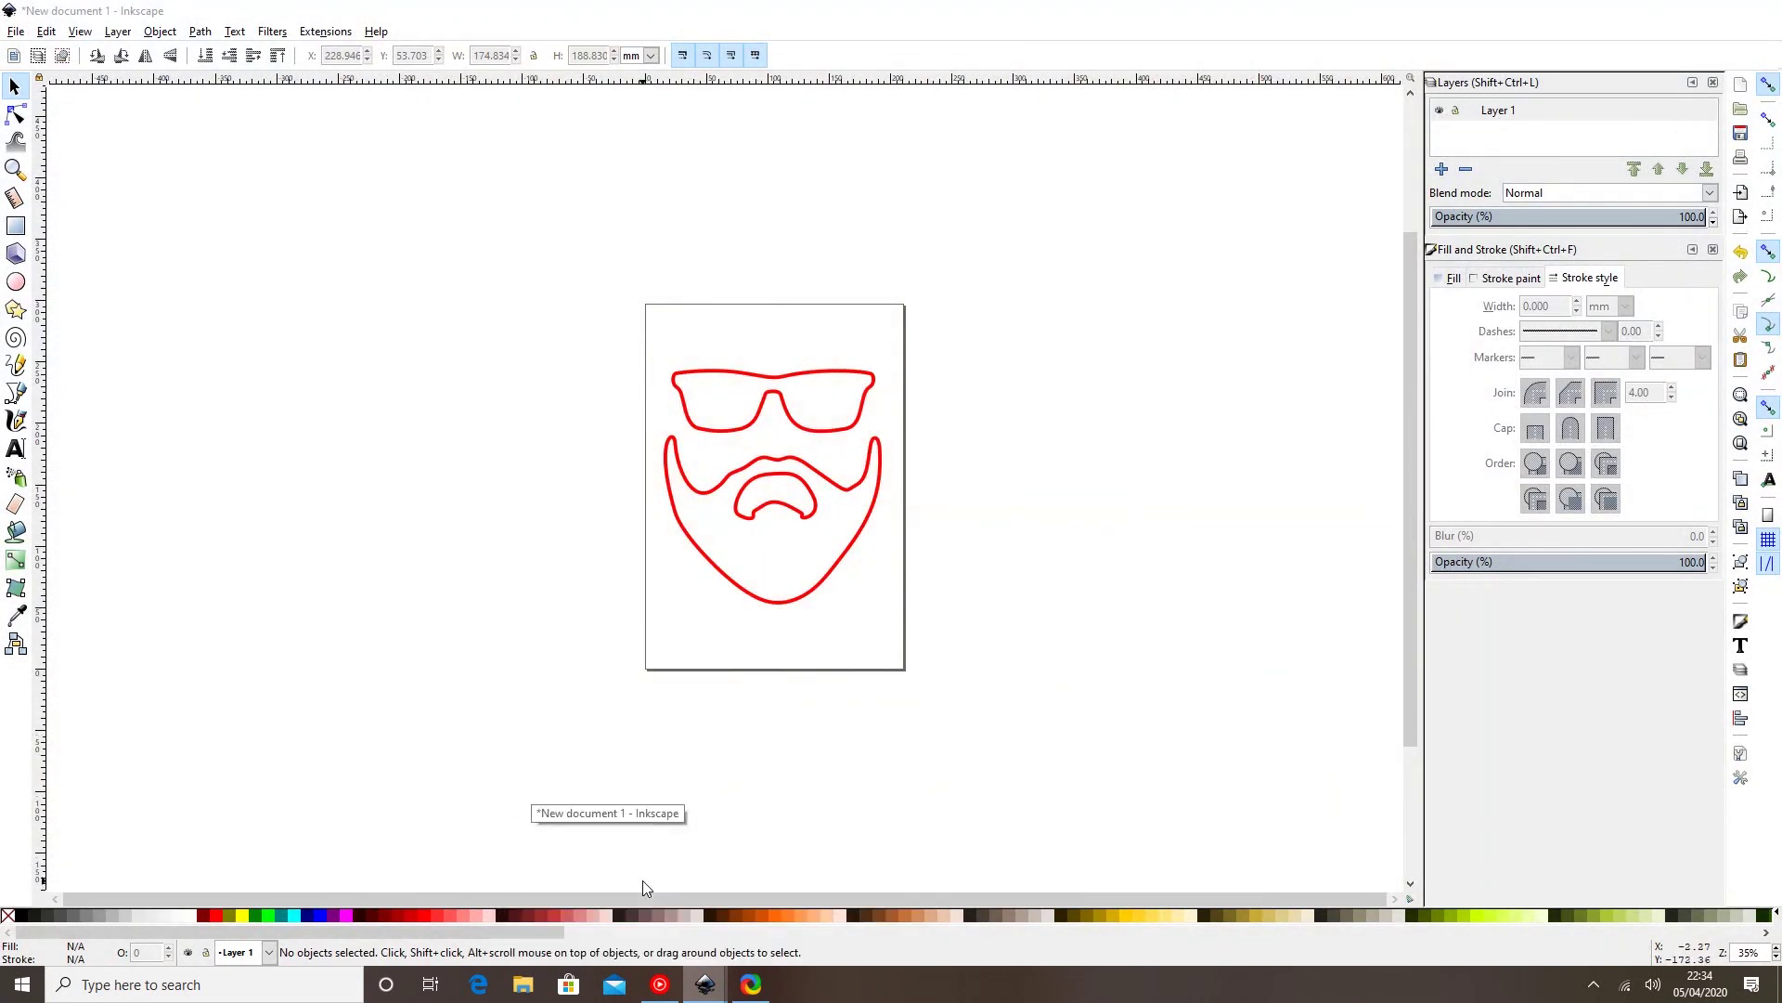
{"action": "left_click", "coordinate": [324, 31]}
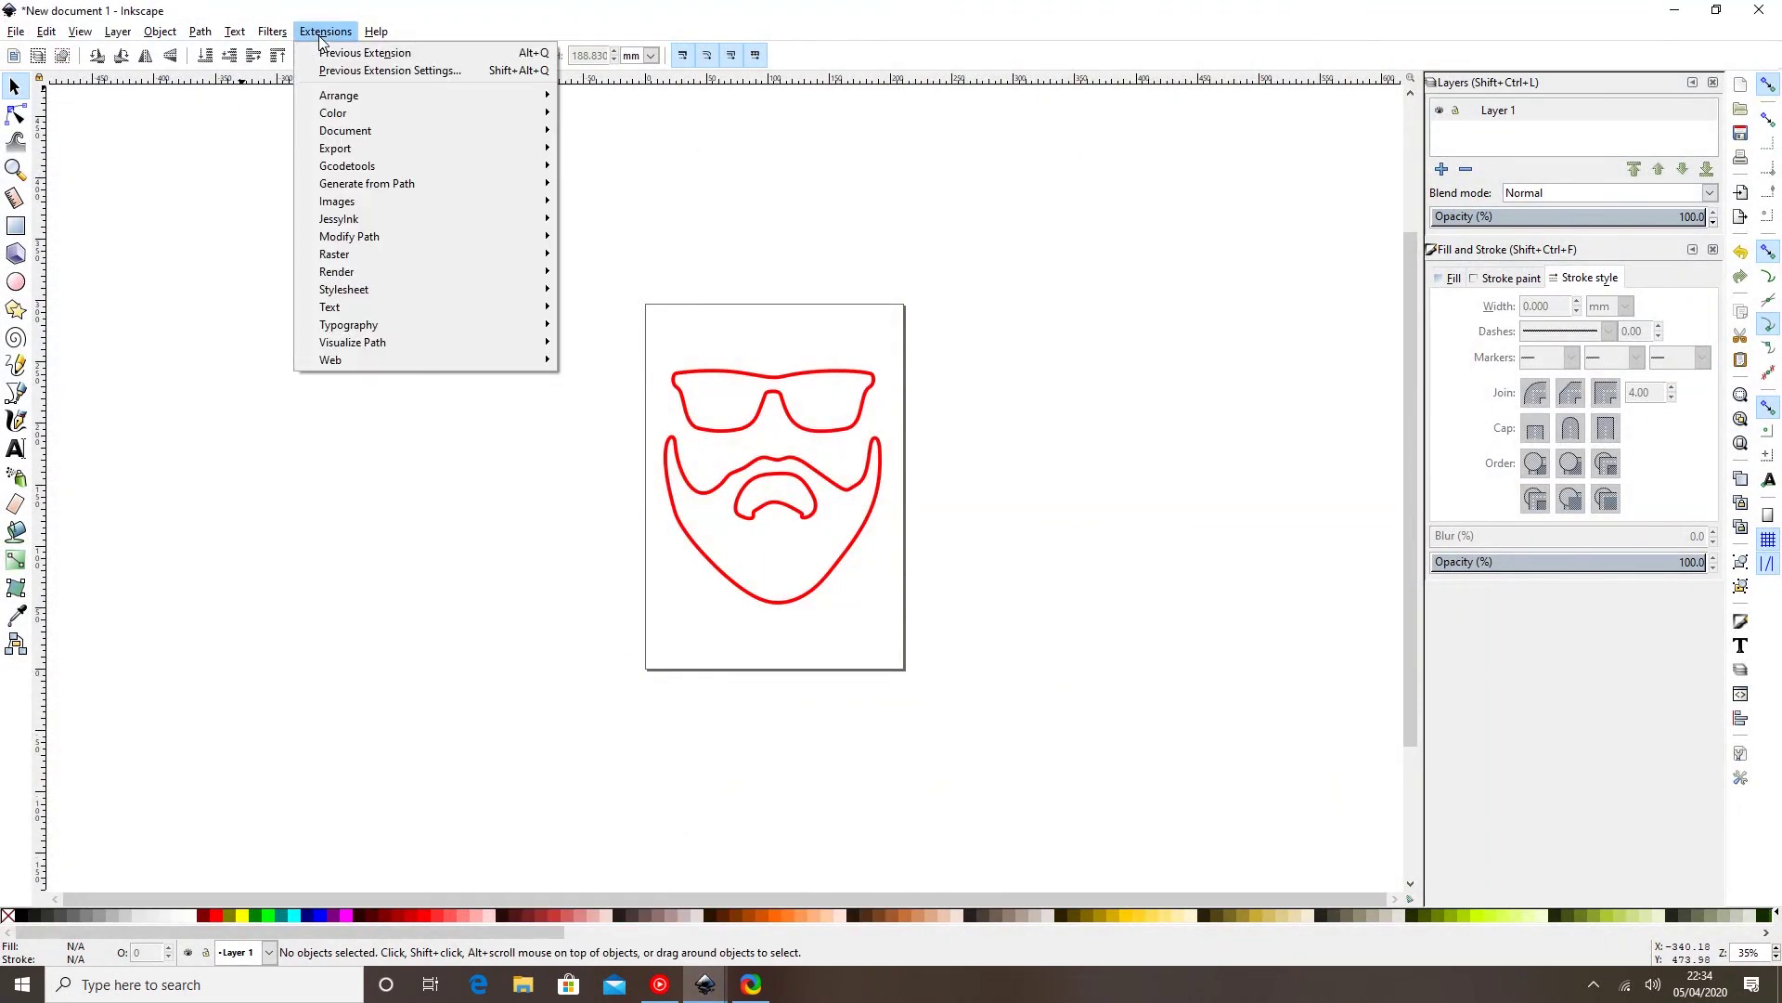
{"action": "mouse_move", "coordinate": [357, 148]}
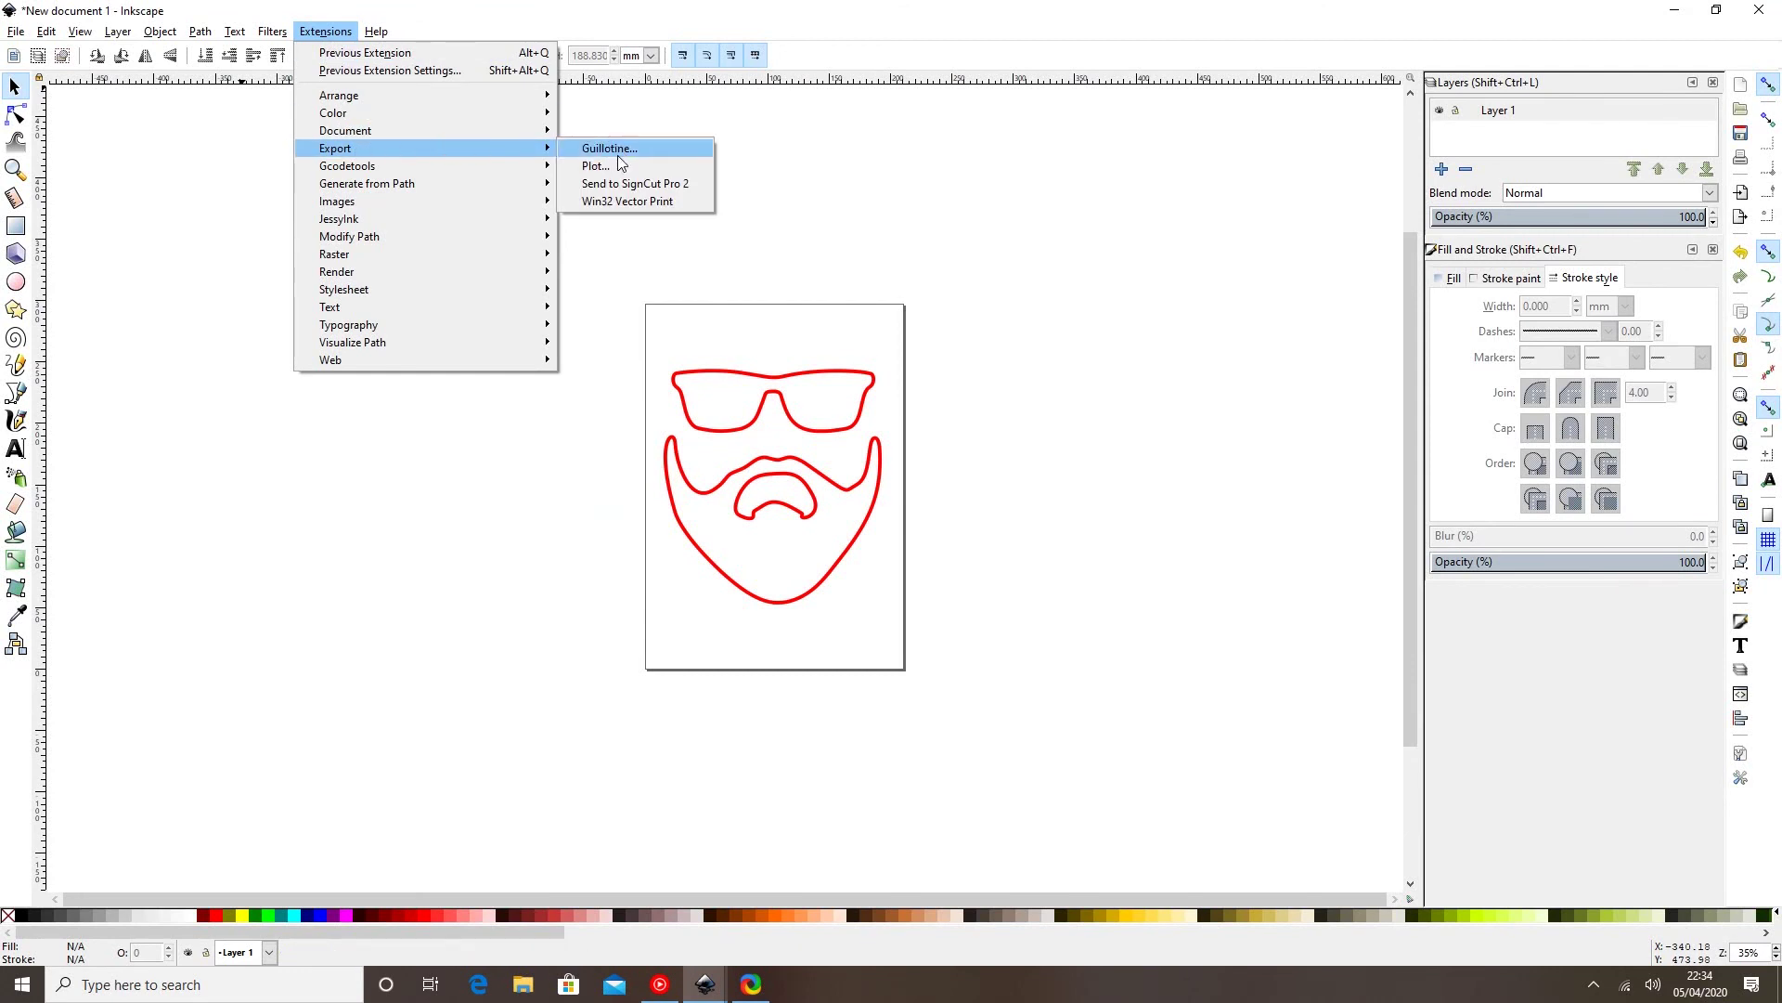
{"action": "left_click", "coordinate": [624, 184]}
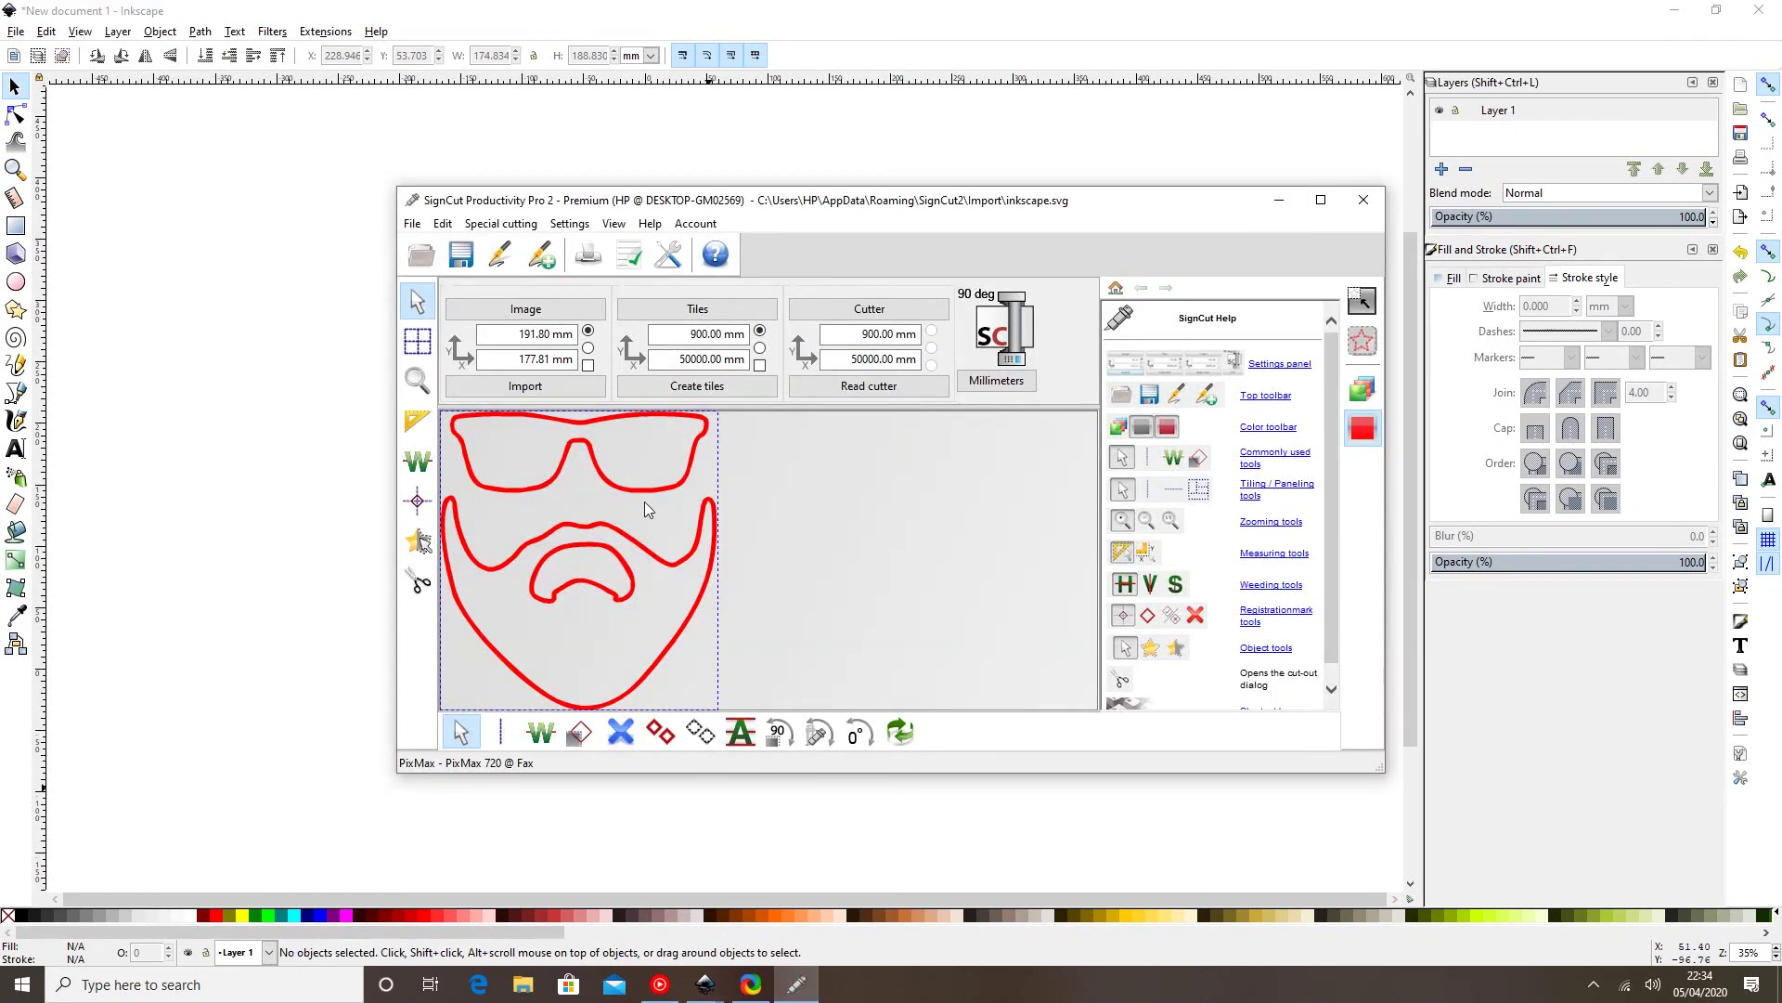
{"action": "left_click", "coordinate": [1363, 388]}
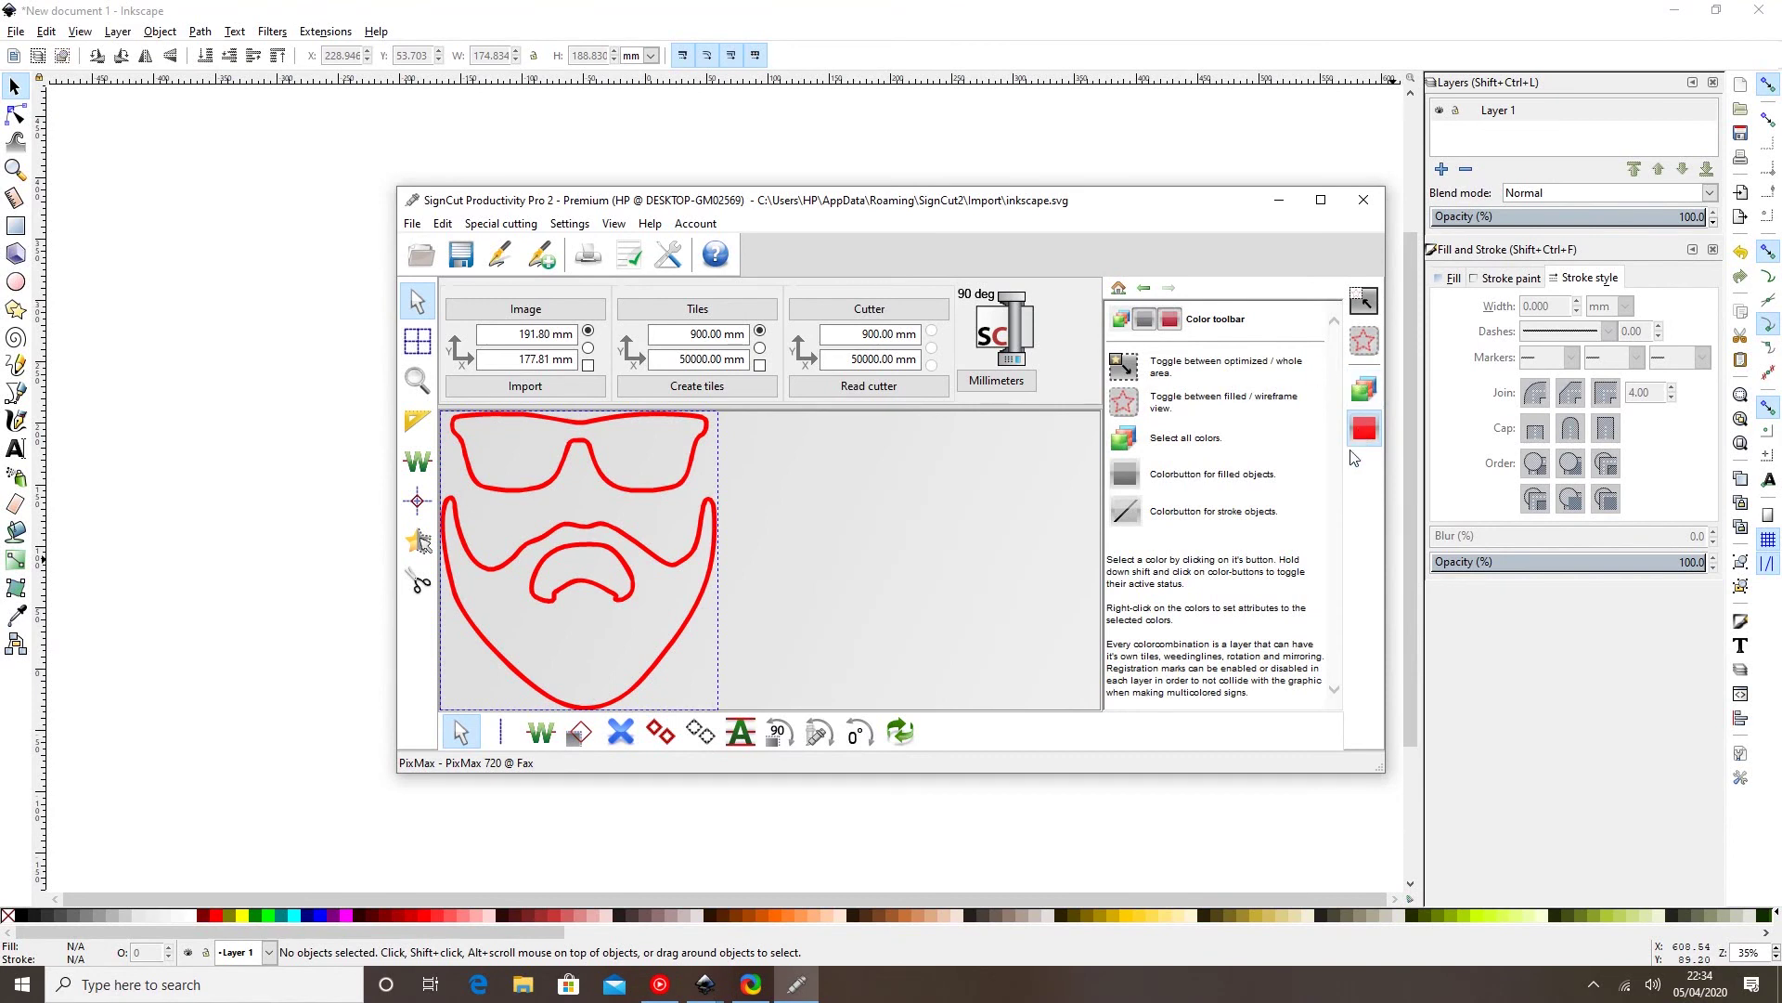
{"action": "left_click", "coordinate": [1363, 199]}
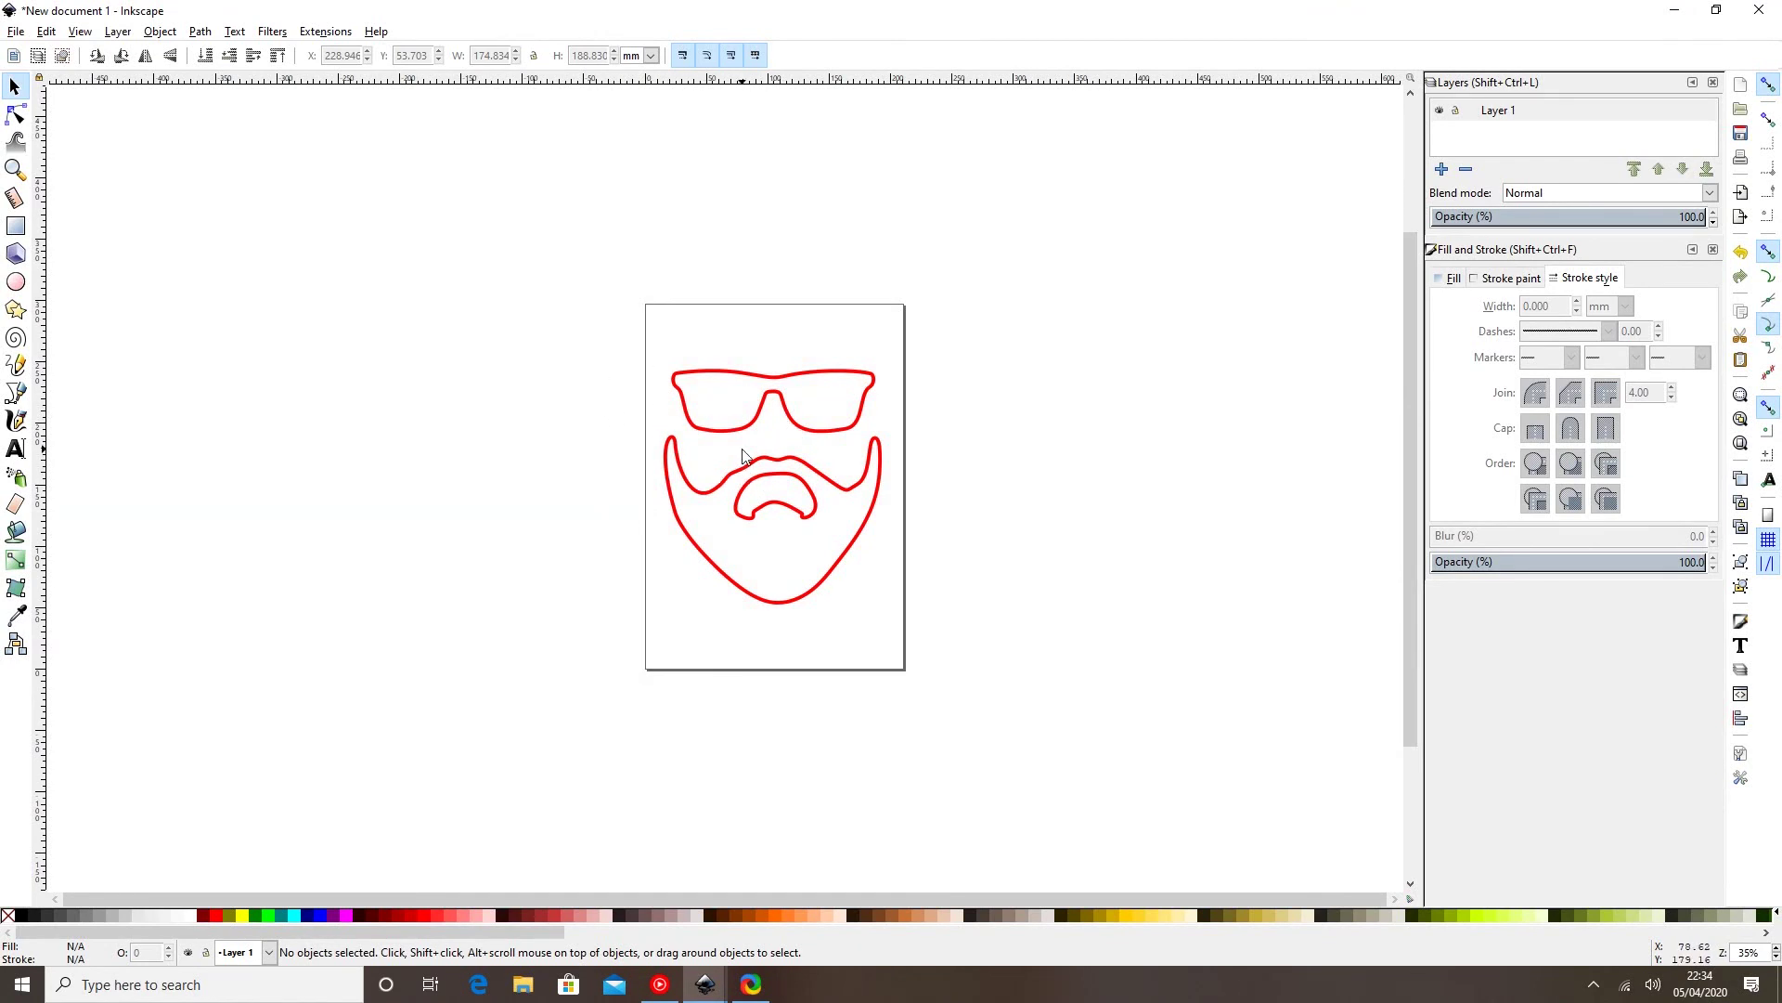
Open the document properties and set both the display units and the custom page size units to inches.
{"action": "left_click", "coordinate": [18, 35]}
{"action": "left_click", "coordinate": [67, 333]}
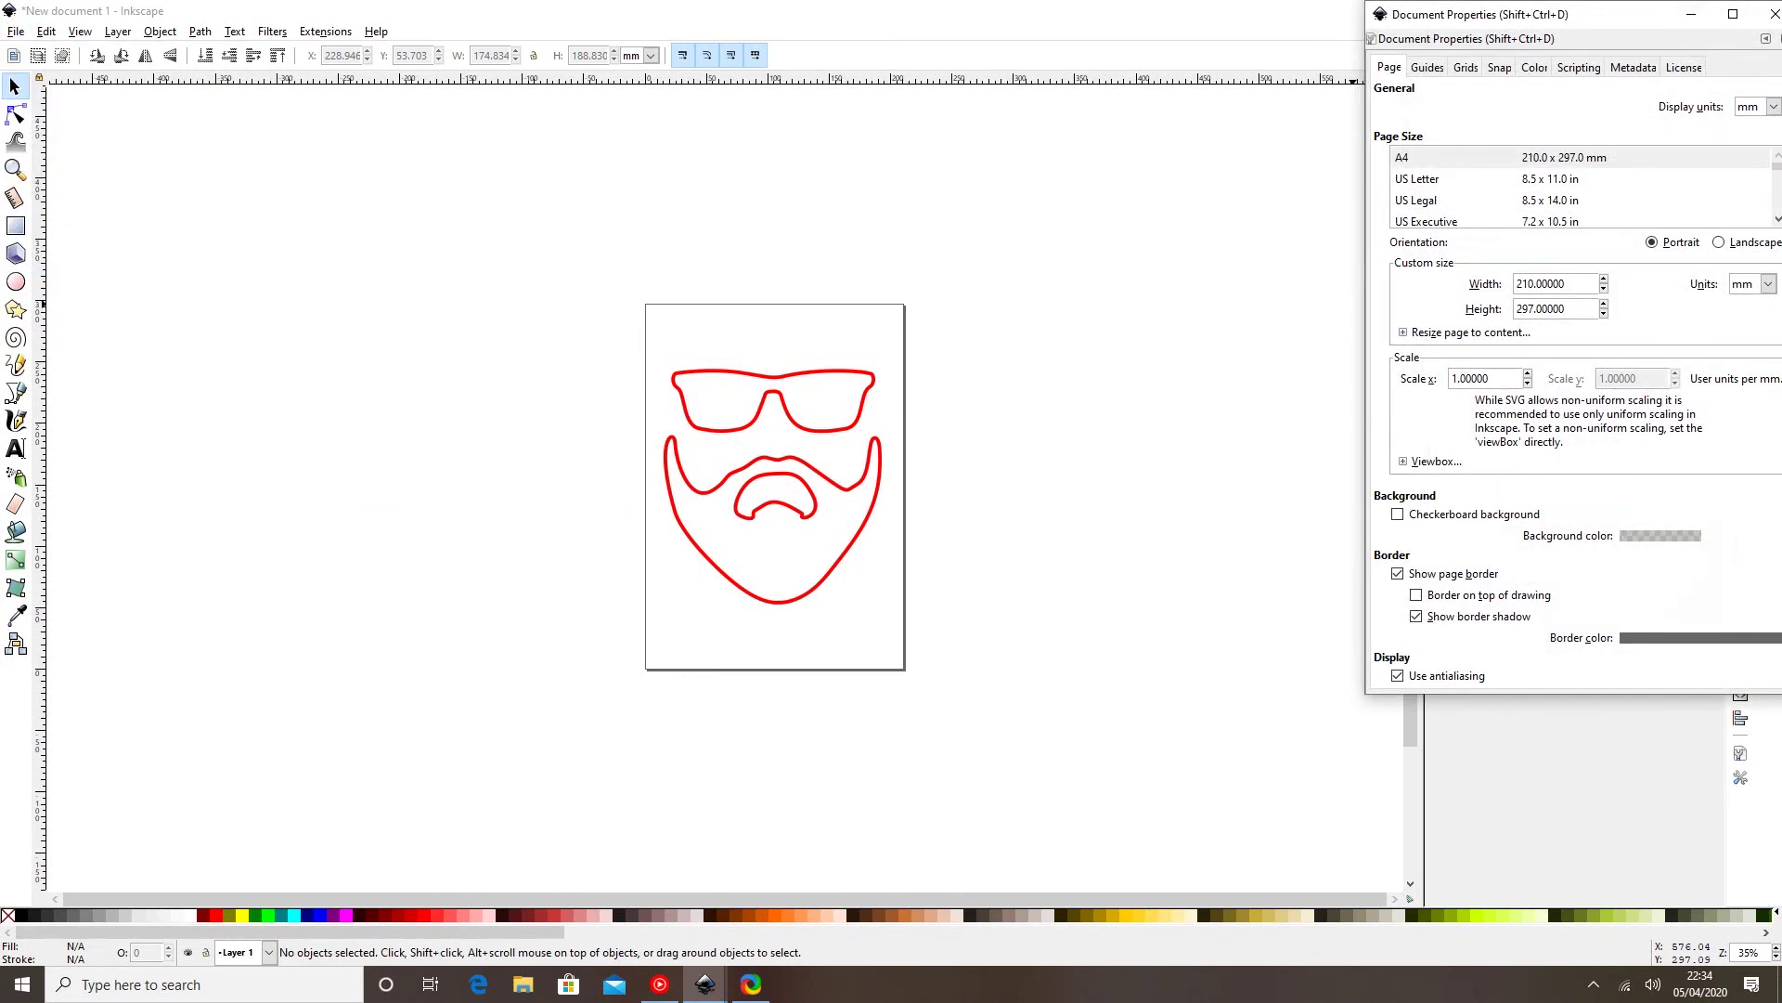
{"action": "left_click_drag", "start_coordinate": [1639, 25], "coordinate": [1294, 169]}
{"action": "left_click", "coordinate": [1428, 251]}
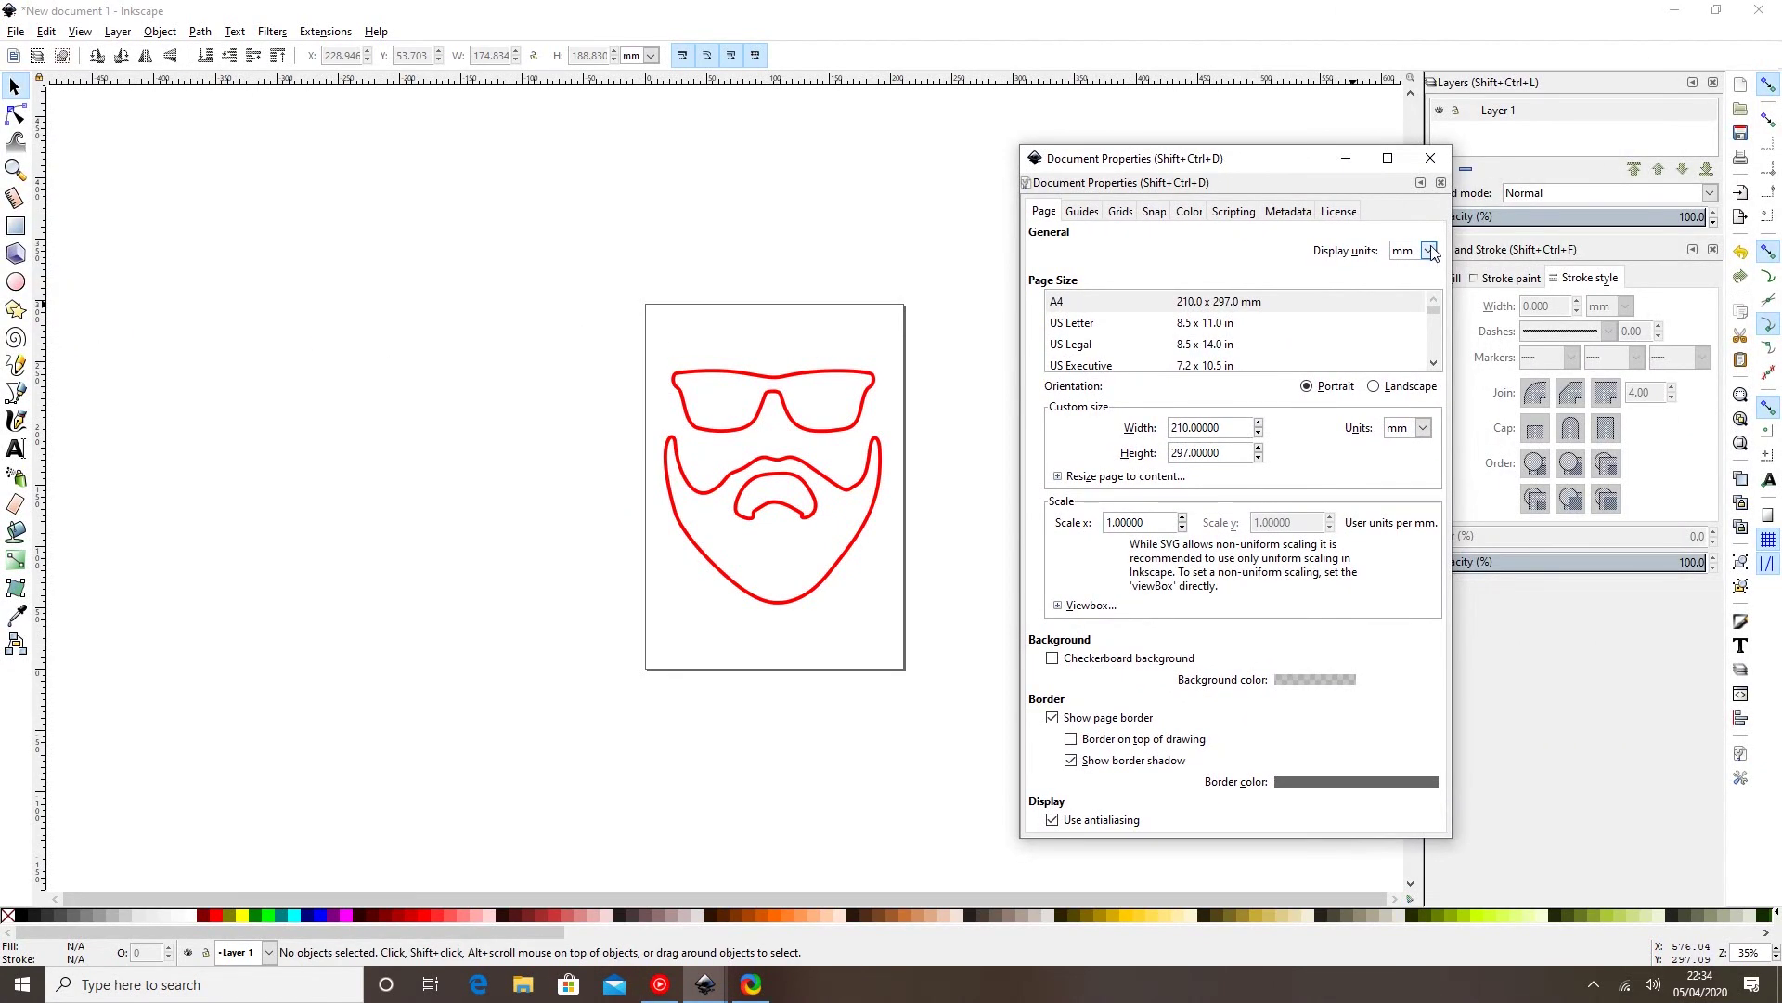
{"action": "left_click", "coordinate": [1401, 337]}
{"action": "left_click", "coordinate": [1423, 428]}
{"action": "left_click", "coordinate": [1402, 515]}
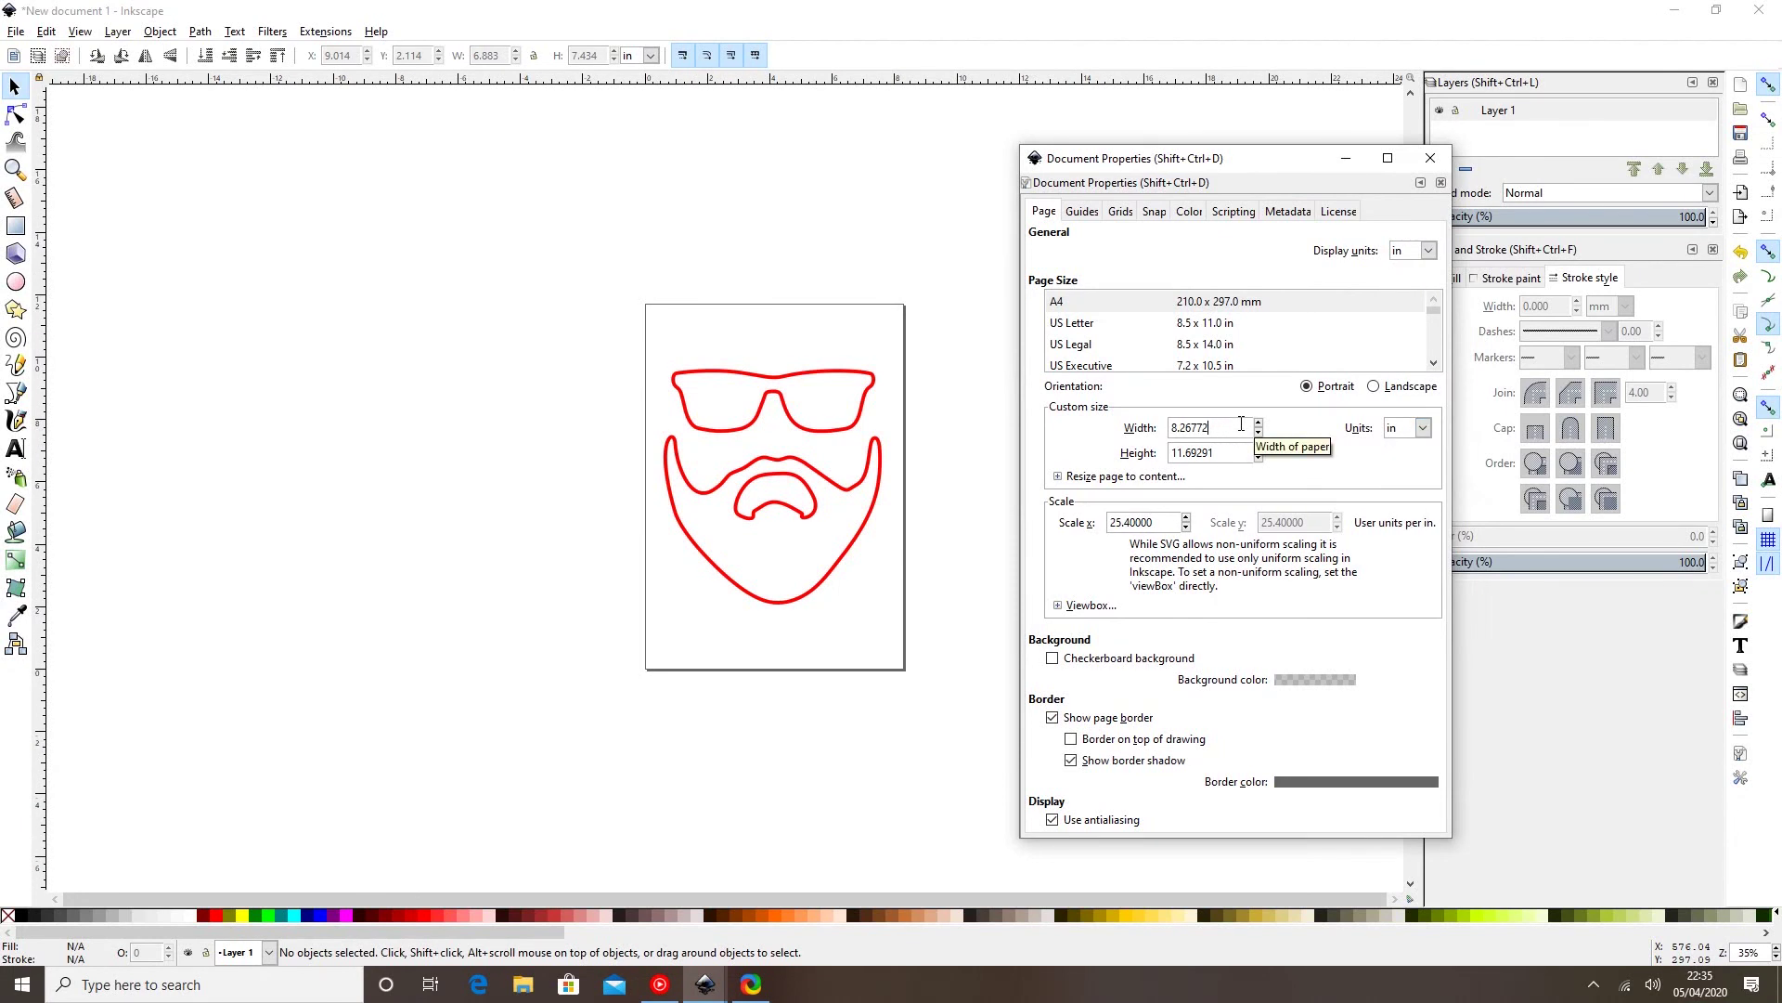
Set the custom page width to 30 in and open the page height for editing.
{"action": "key", "text": "BackSpace"}
{"action": "key", "text": "BackSpace"}
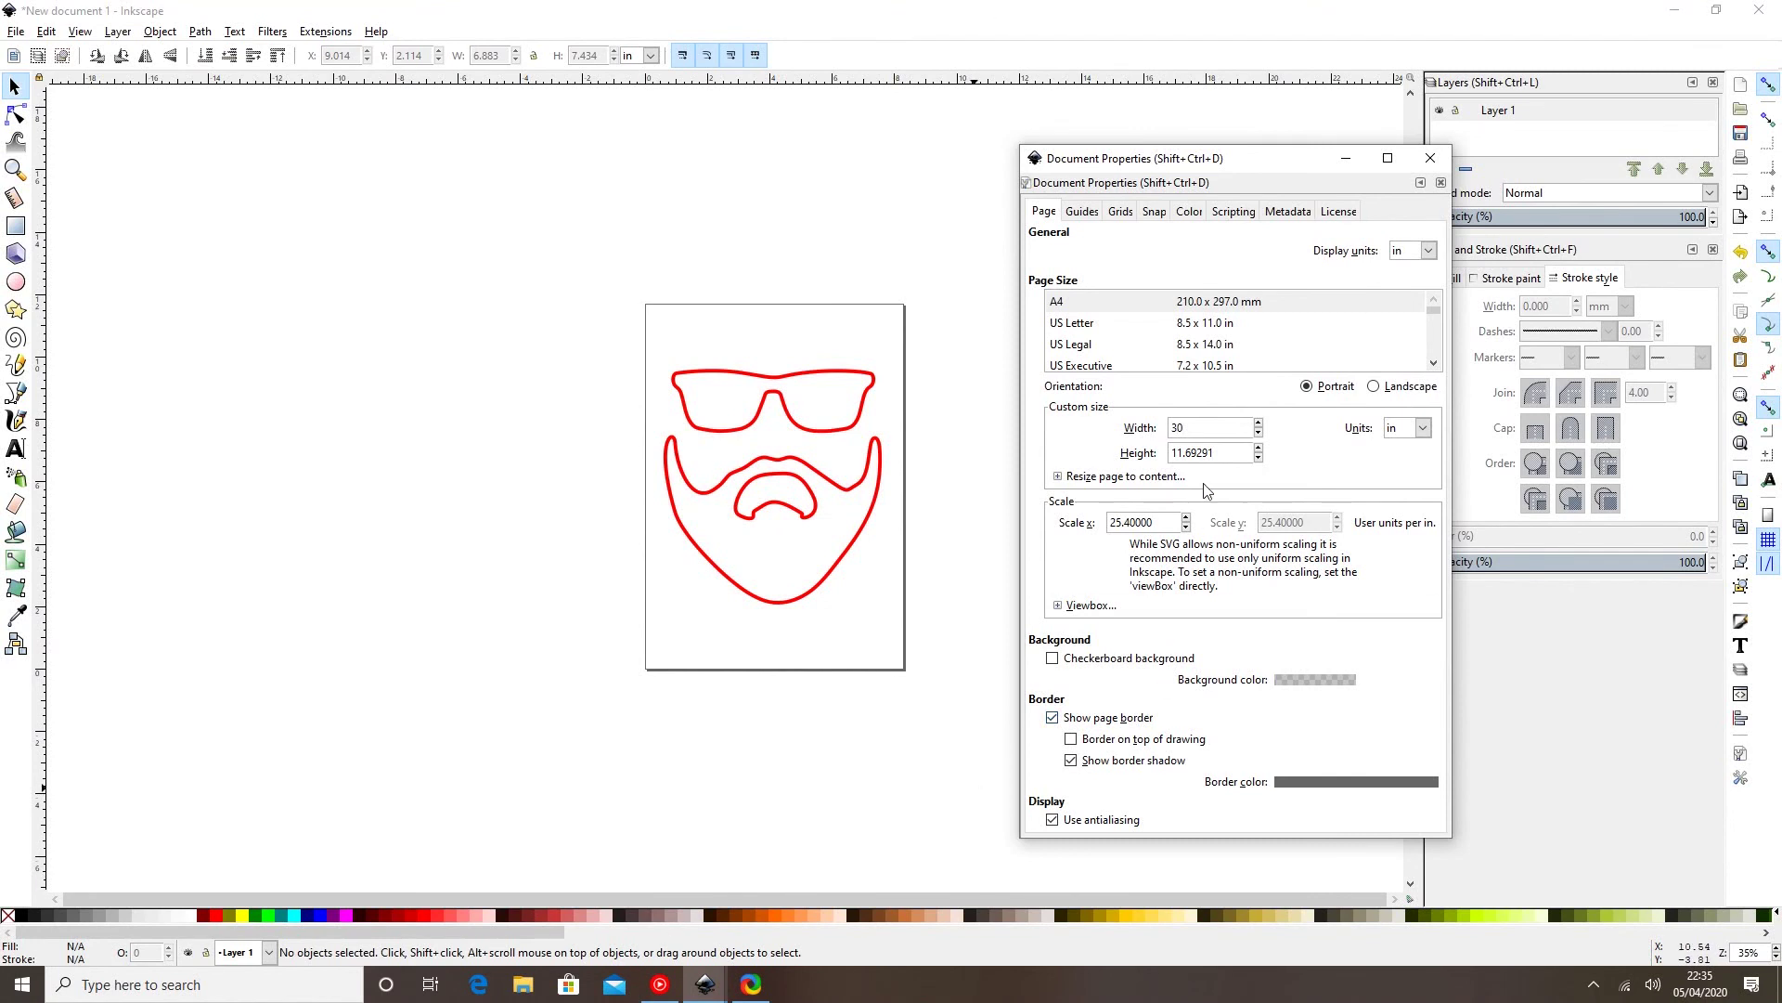
{"action": "left_click", "coordinate": [1234, 451]}
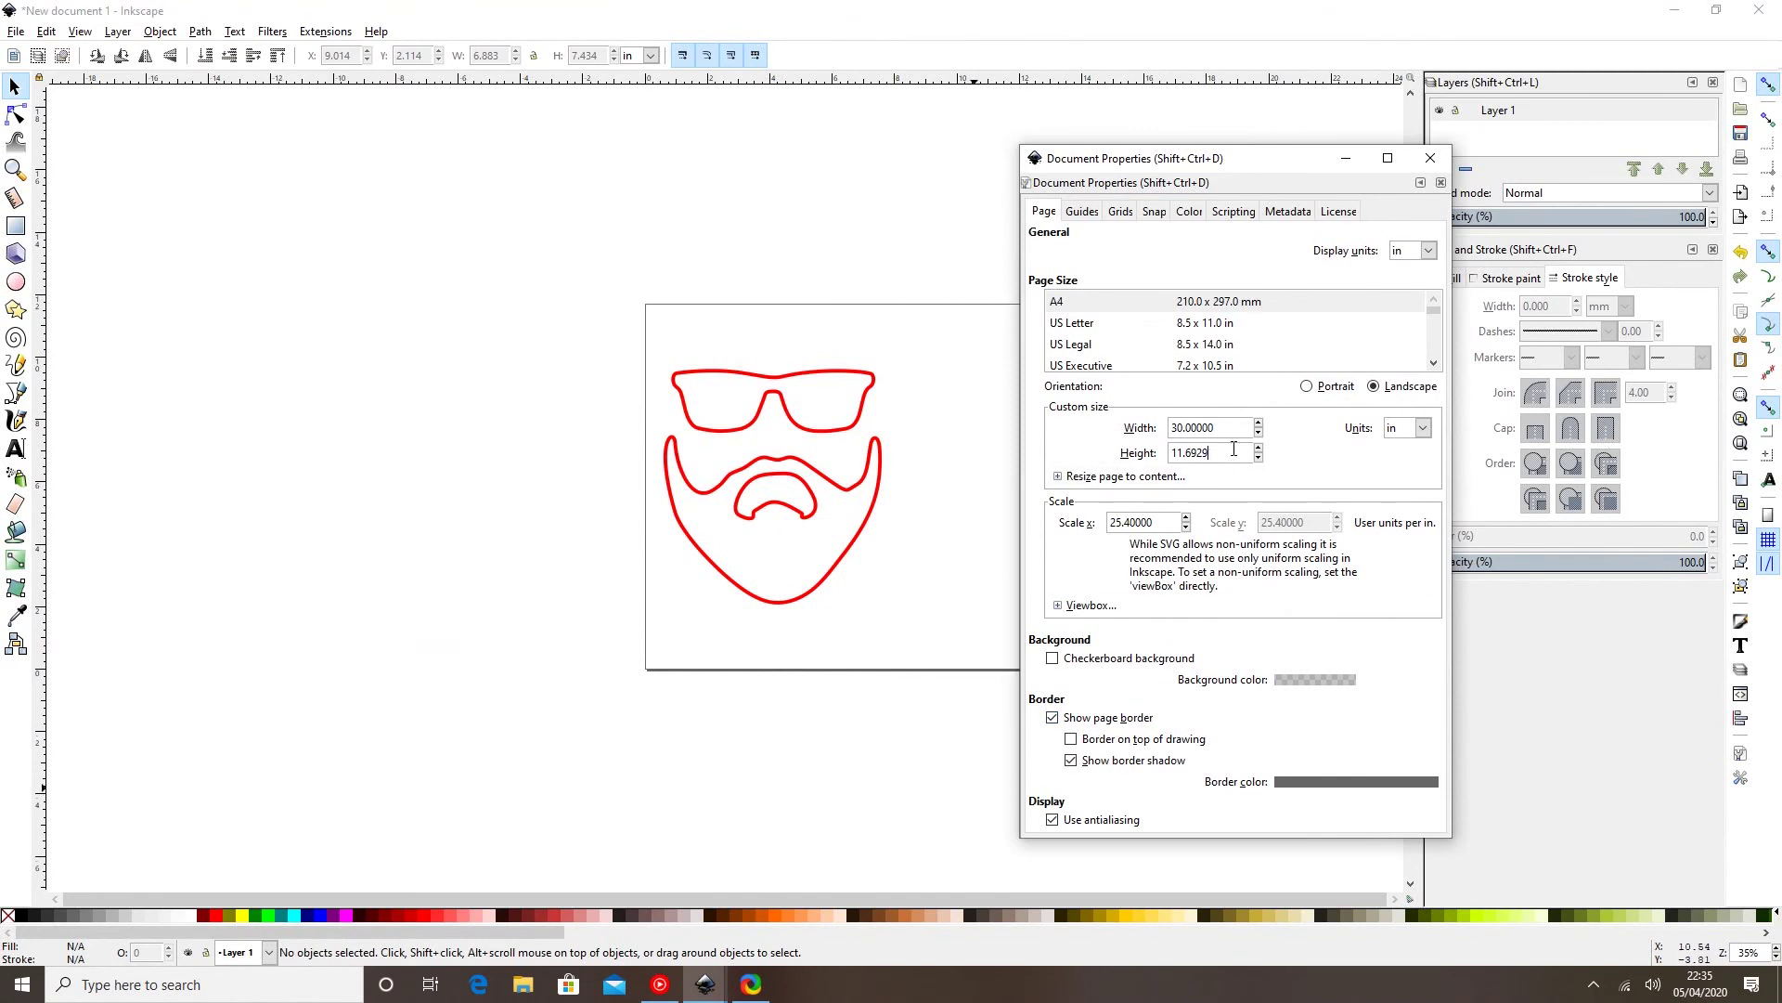
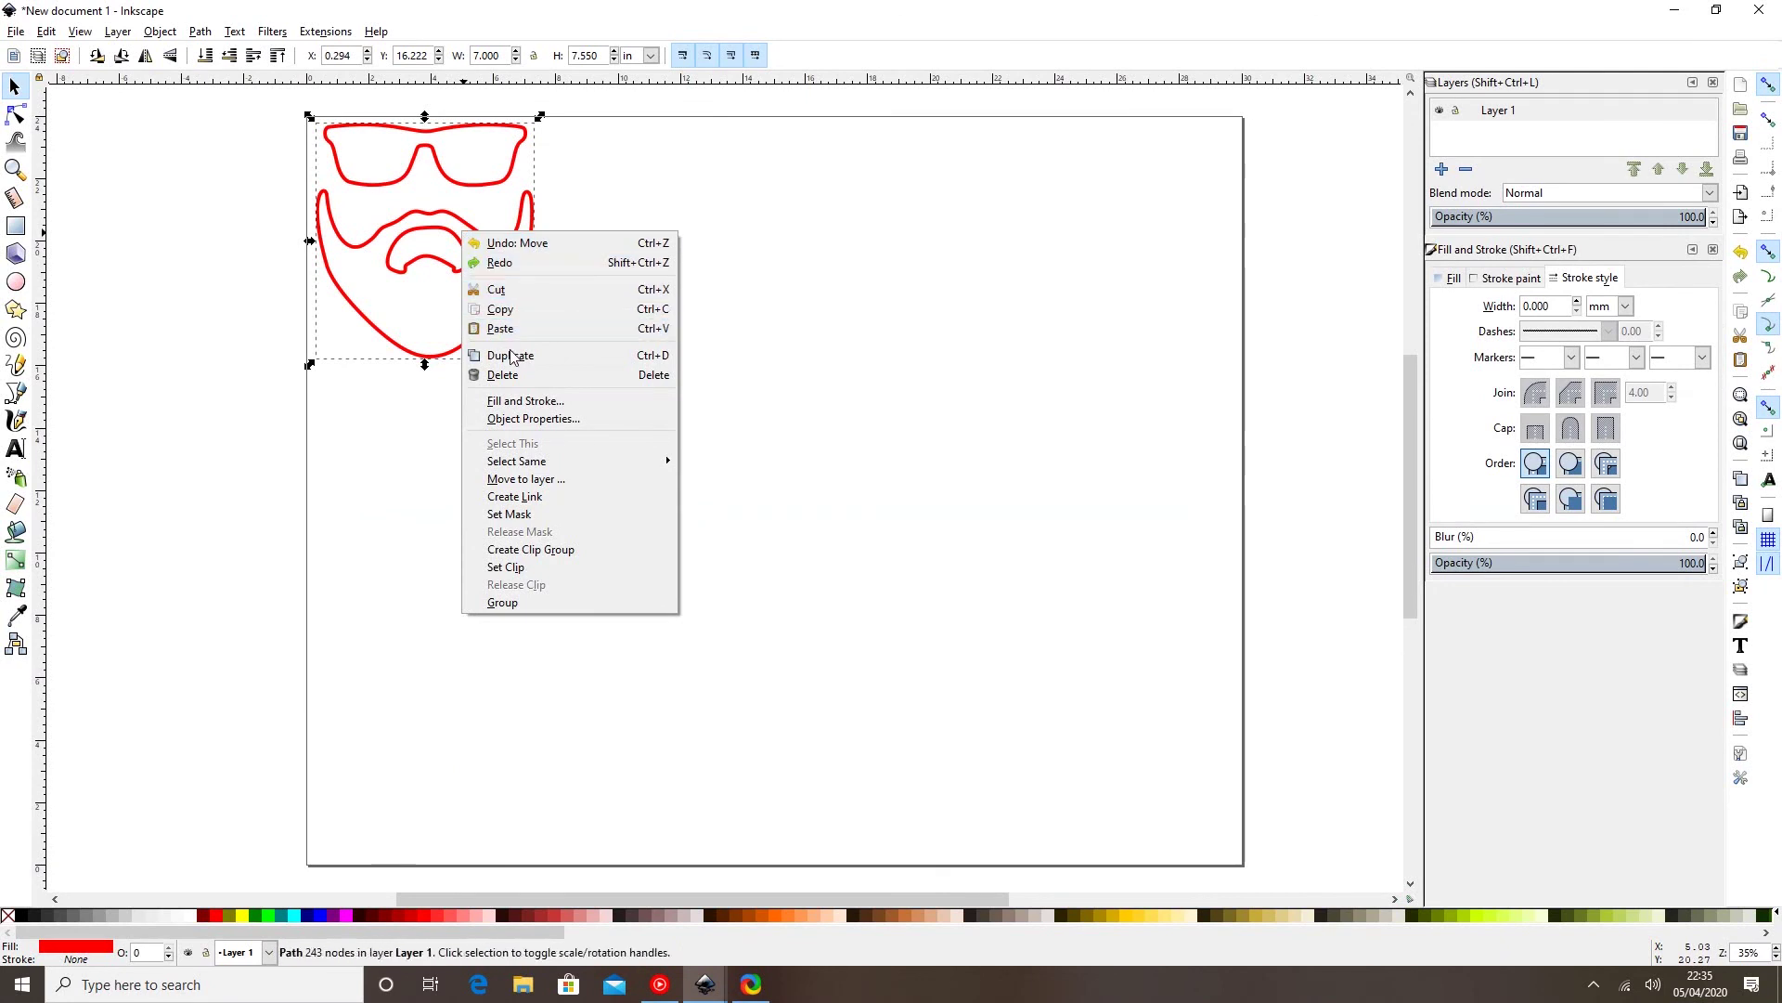
Copy the red outline, paste it, and place the copy beside the original at about X 7.54, Y 16.26 in.
{"action": "left_click", "coordinate": [515, 318]}
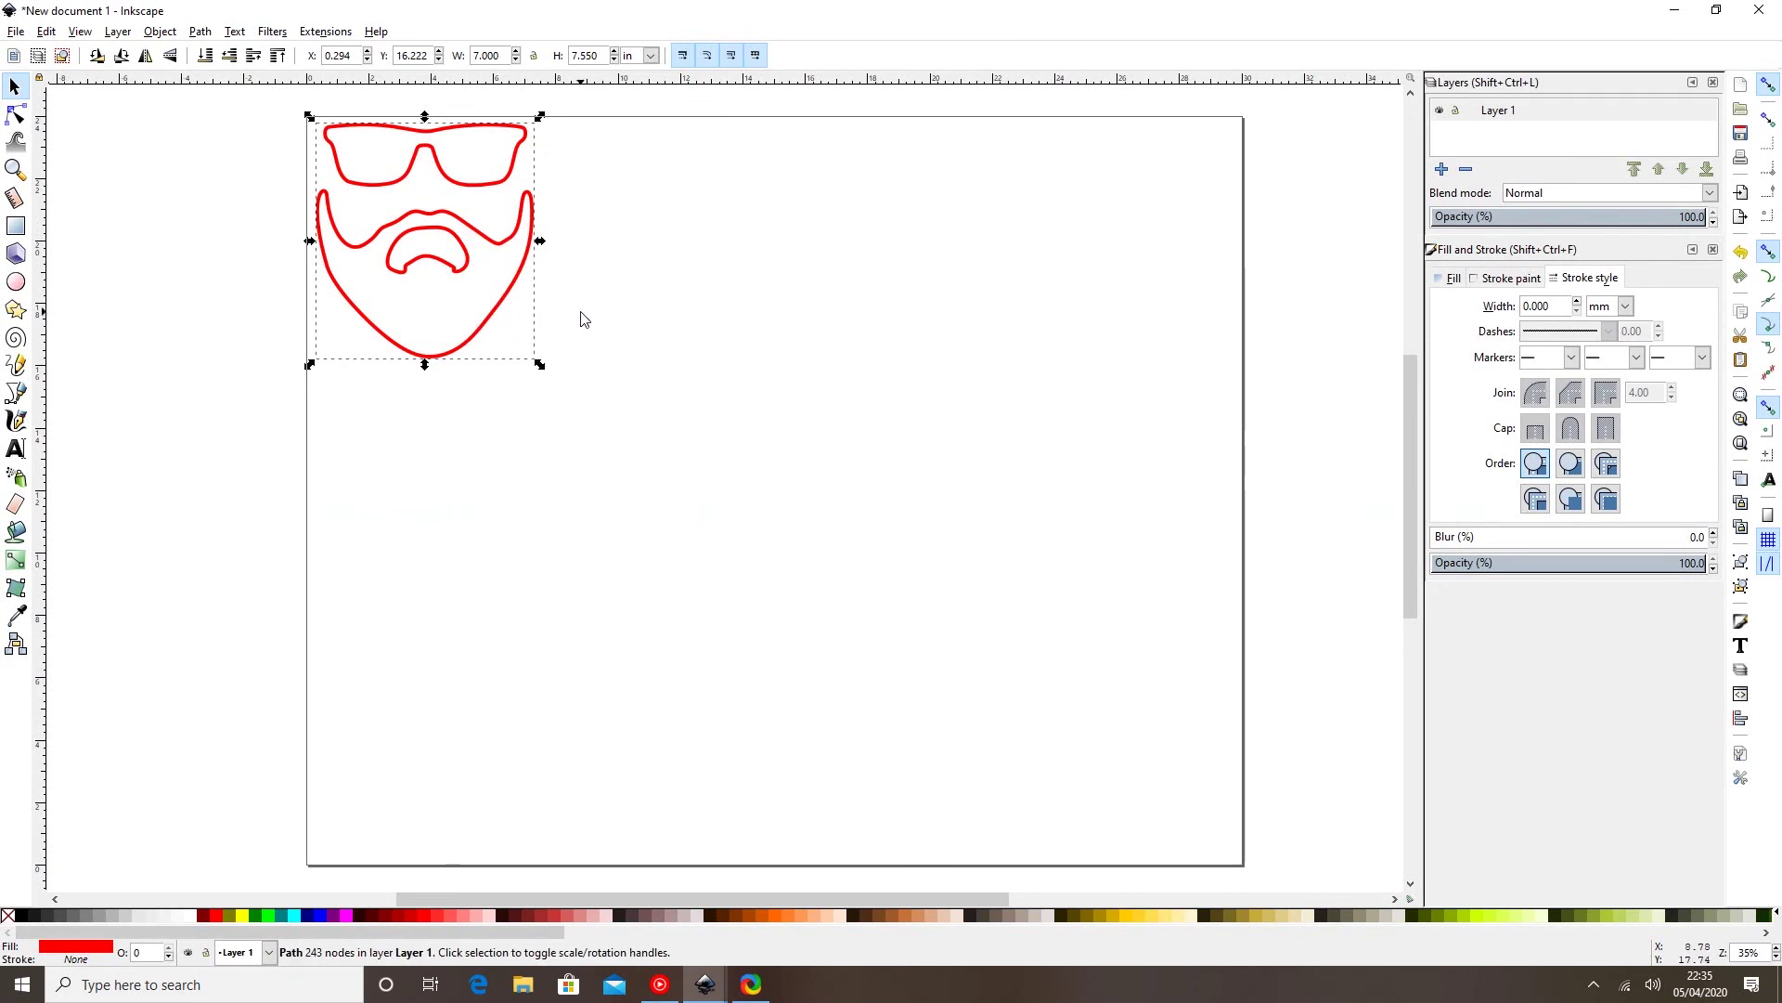
{"action": "right_click", "coordinate": [581, 314]}
{"action": "left_click", "coordinate": [619, 409]}
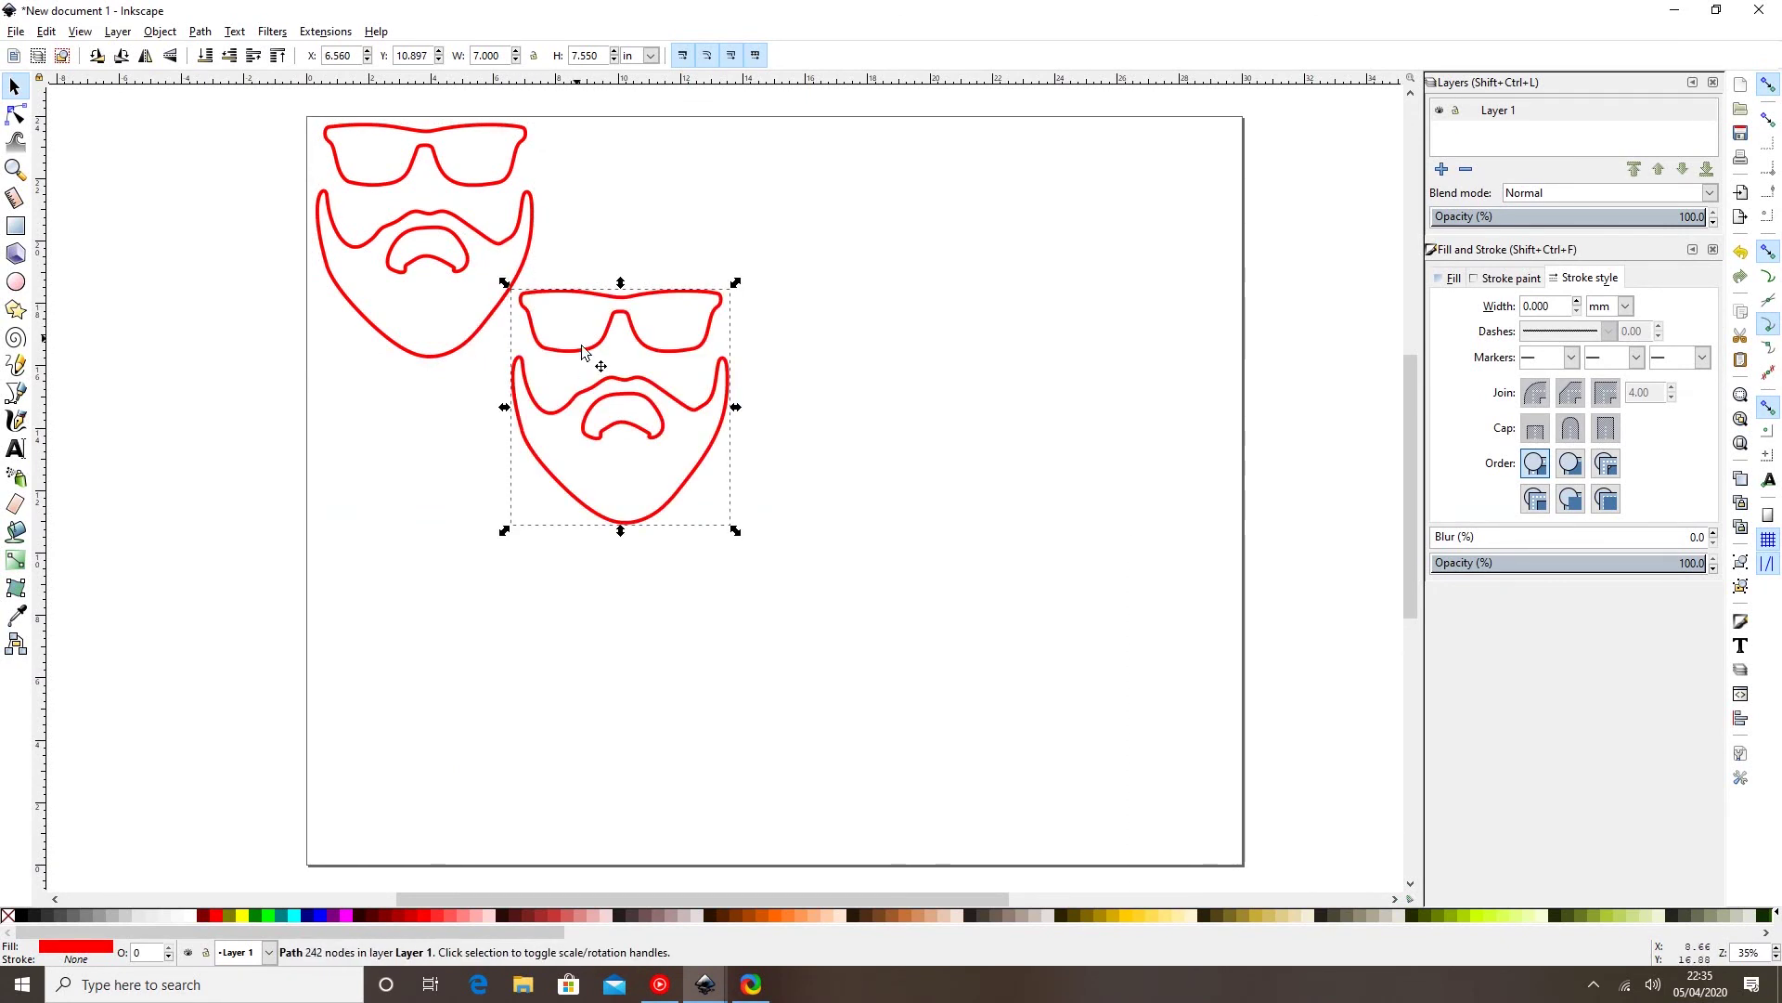
{"action": "left_click_drag", "start_coordinate": [588, 351], "coordinate": [623, 178]}
Paste two more outlines to complete the first row of four, at about X 14.71 and X 22.01 in.
{"action": "right_click", "coordinate": [786, 241]}
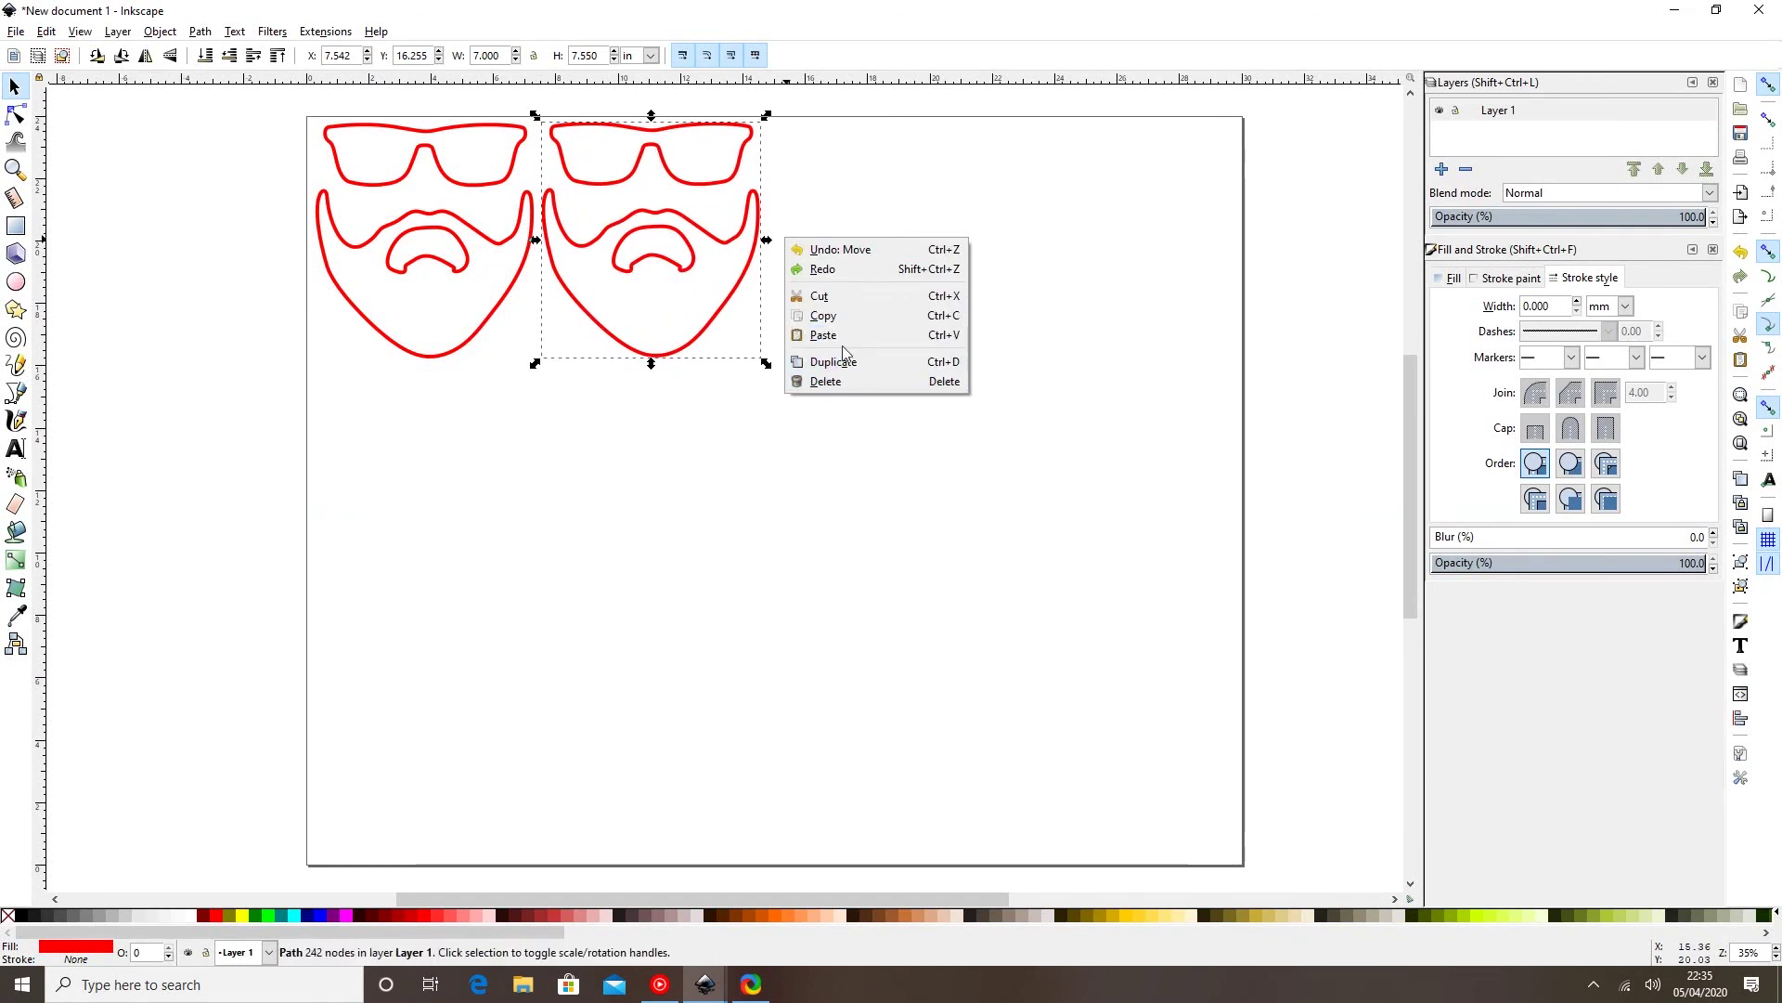
{"action": "left_click", "coordinate": [915, 362]}
{"action": "left_click_drag", "start_coordinate": [916, 342], "coordinate": [949, 236]}
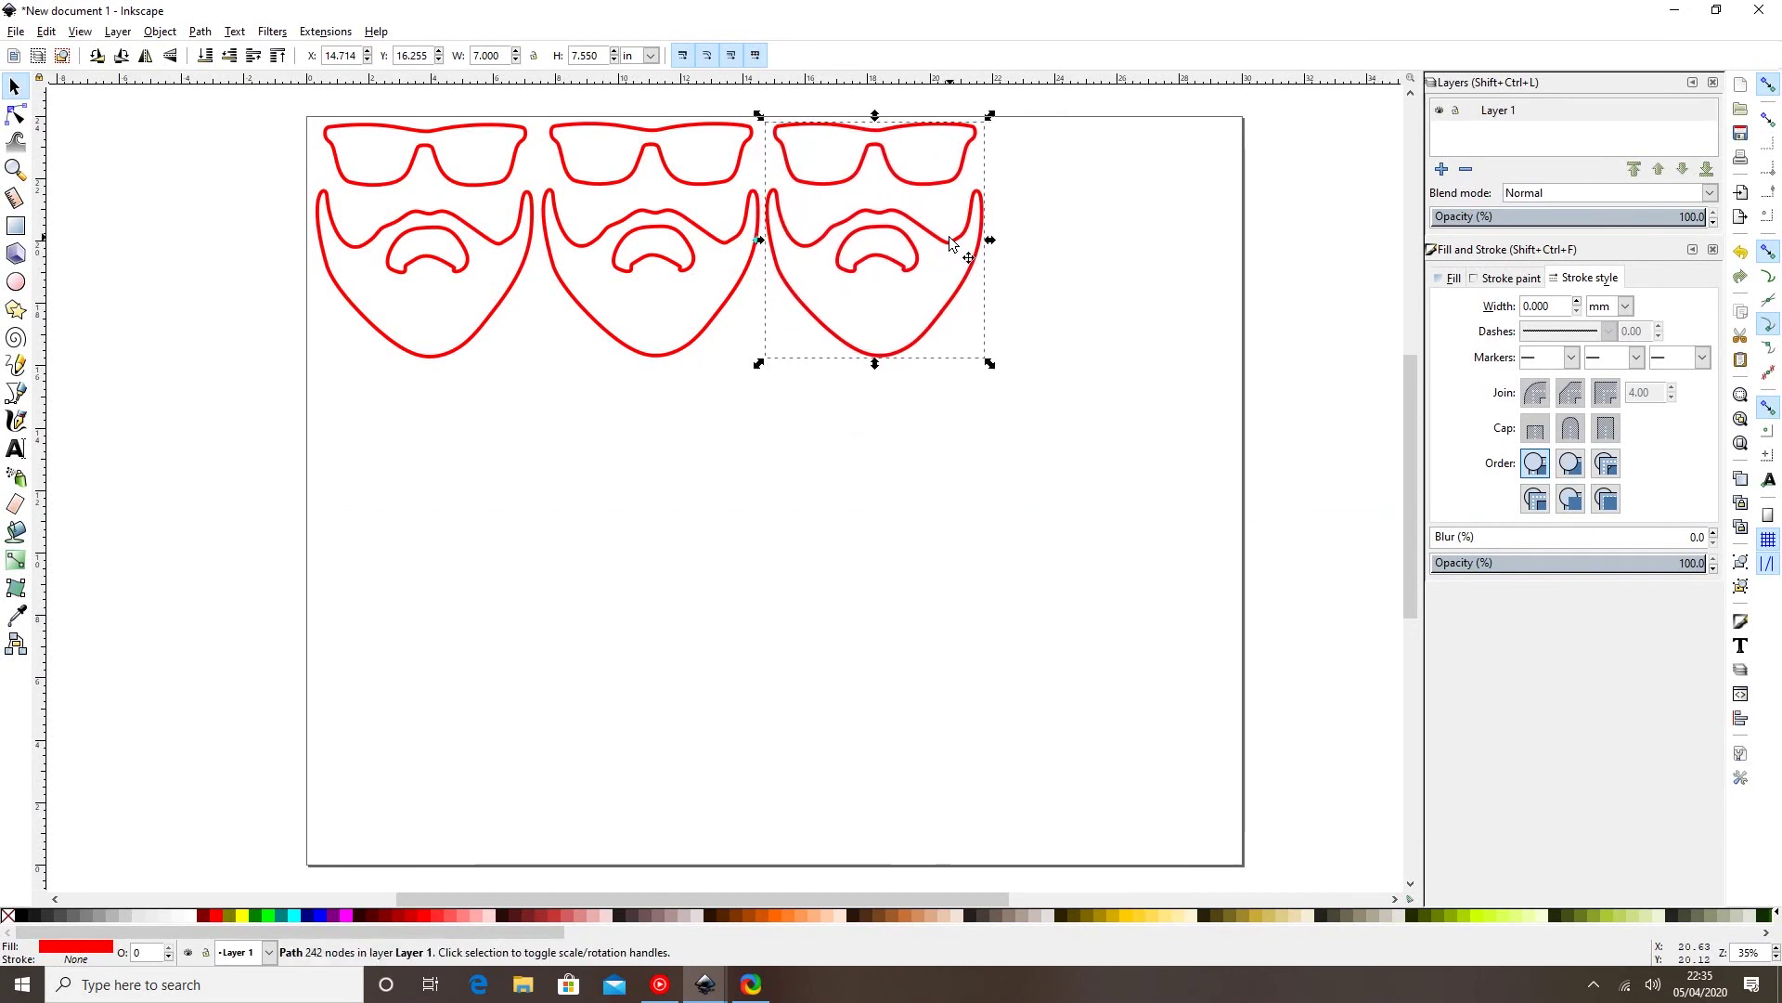
{"action": "right_click", "coordinate": [1118, 346]}
{"action": "left_click", "coordinate": [1158, 442]}
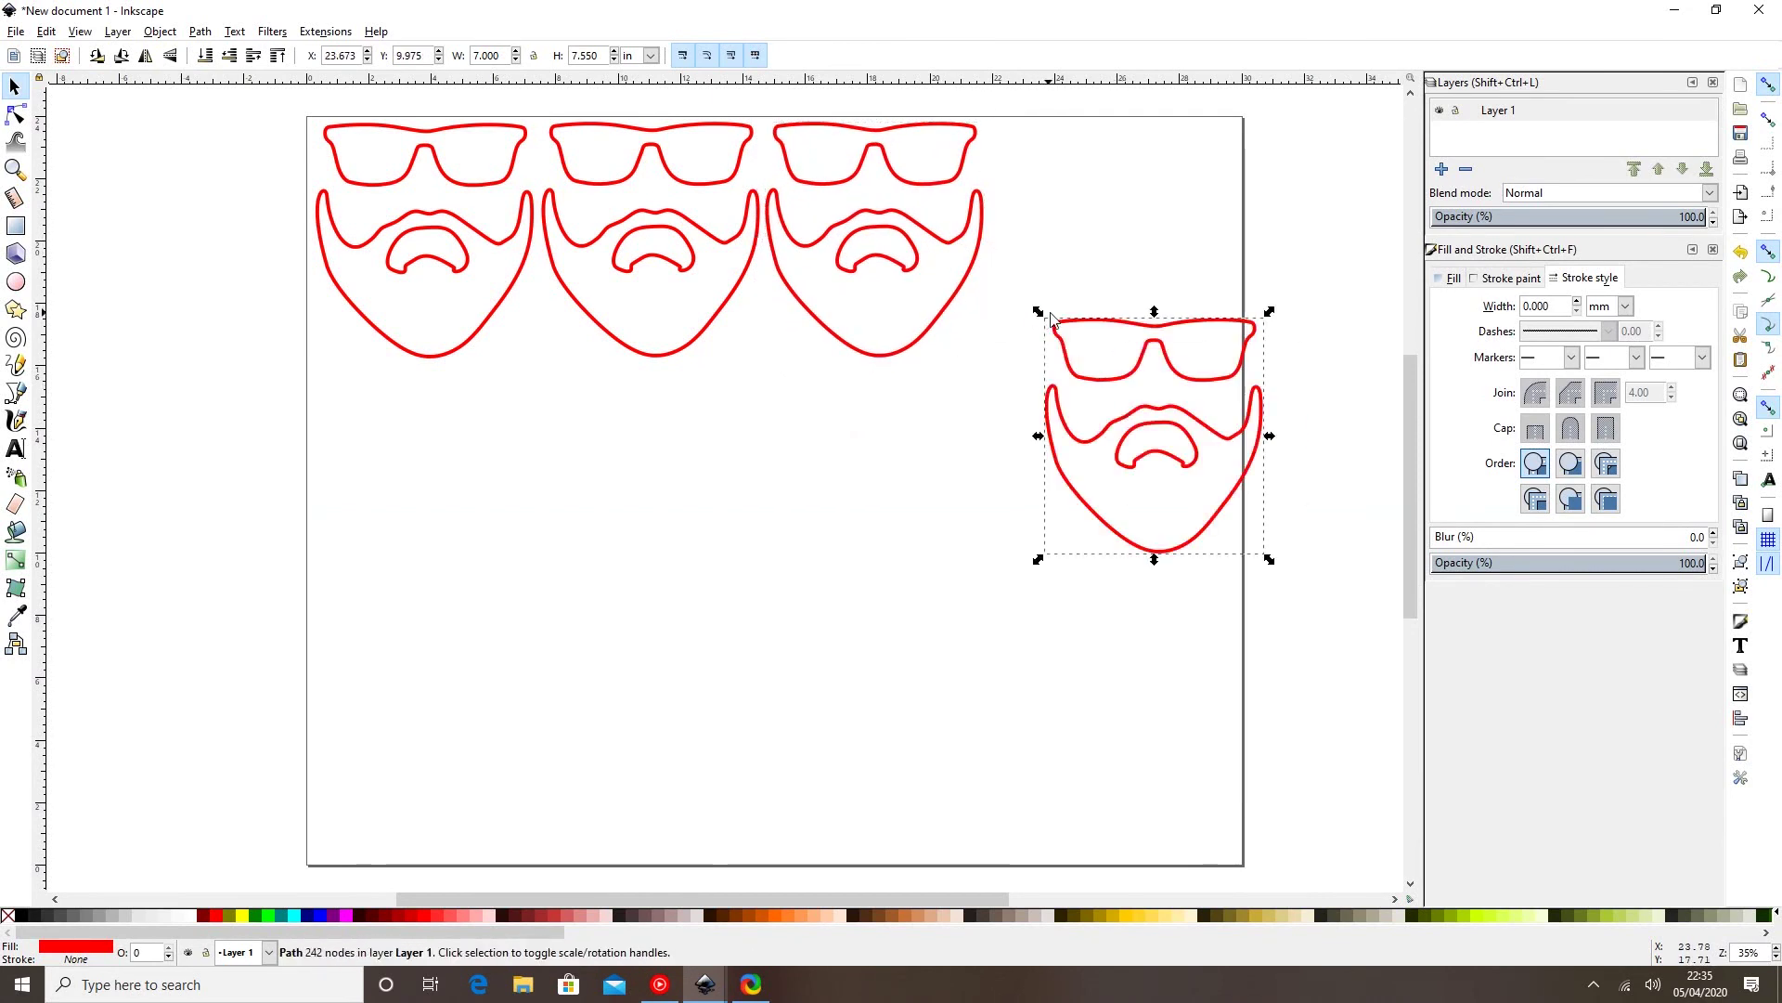
{"action": "left_click_drag", "start_coordinate": [1124, 395], "coordinate": [1061, 181]}
{"action": "left_click", "coordinate": [737, 557]}
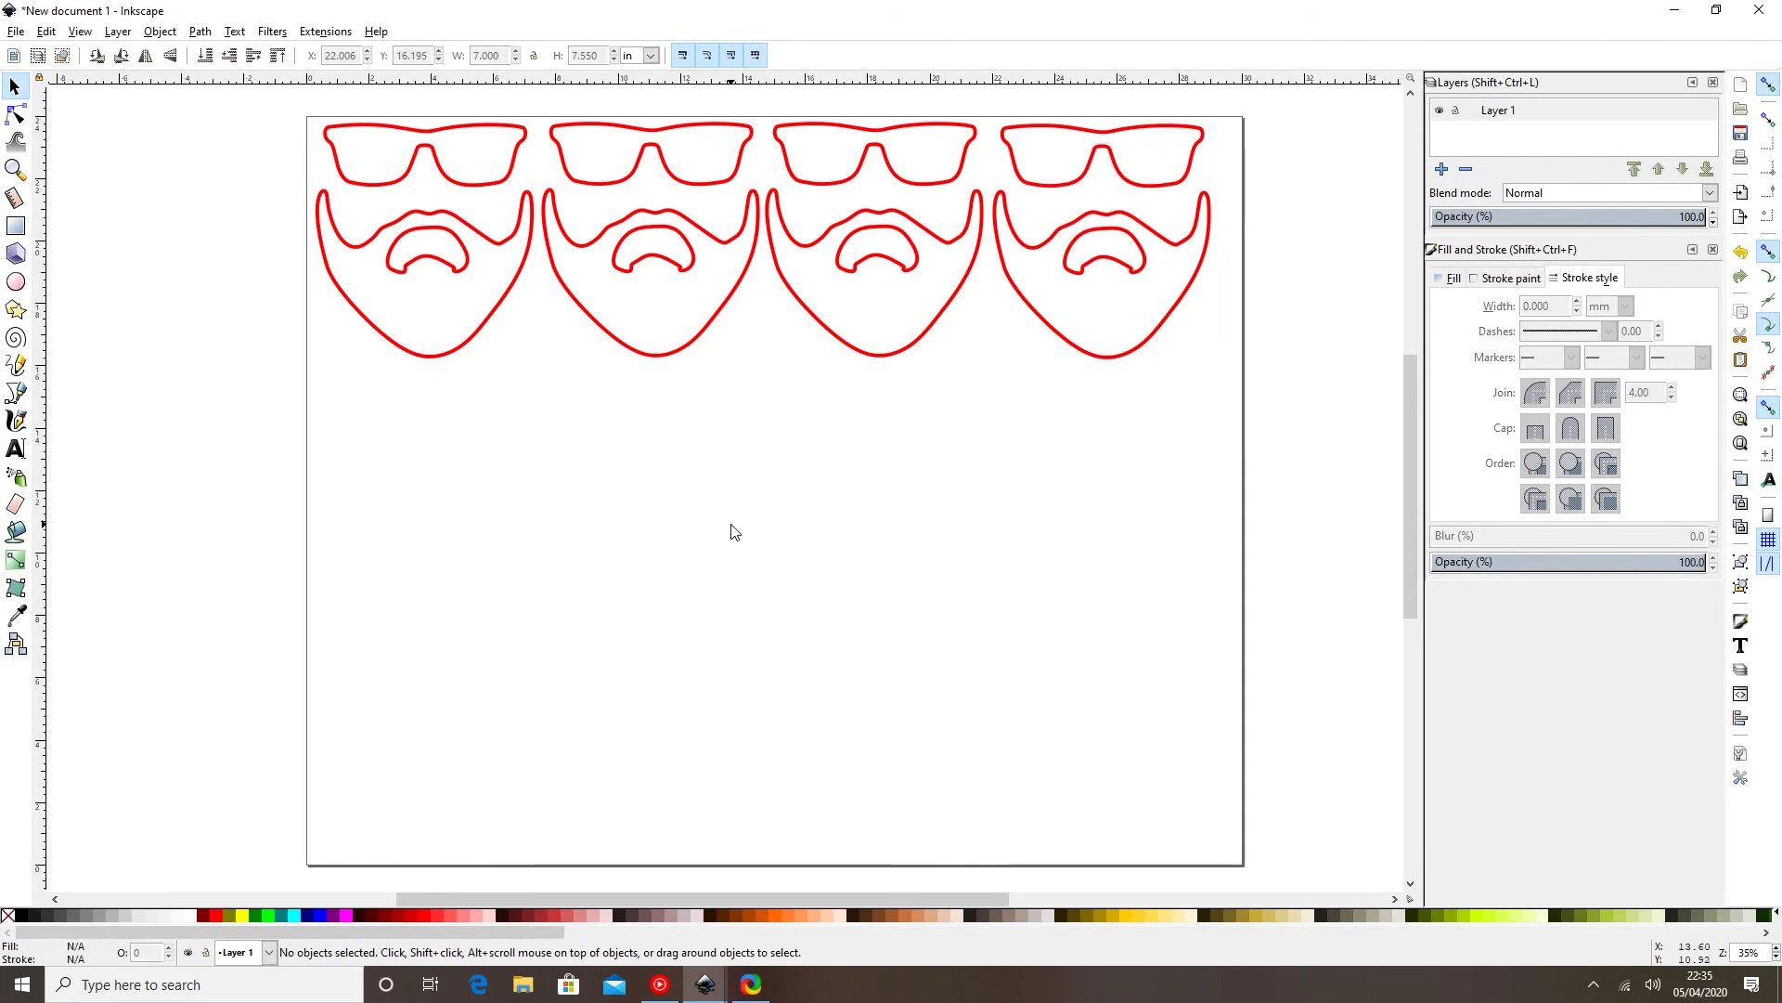
Copy the row of four outlines and paste it as a second row at about X 0.53, Y 8.22 in.
{"action": "left_click_drag", "start_coordinate": [261, 99], "coordinate": [1197, 447]}
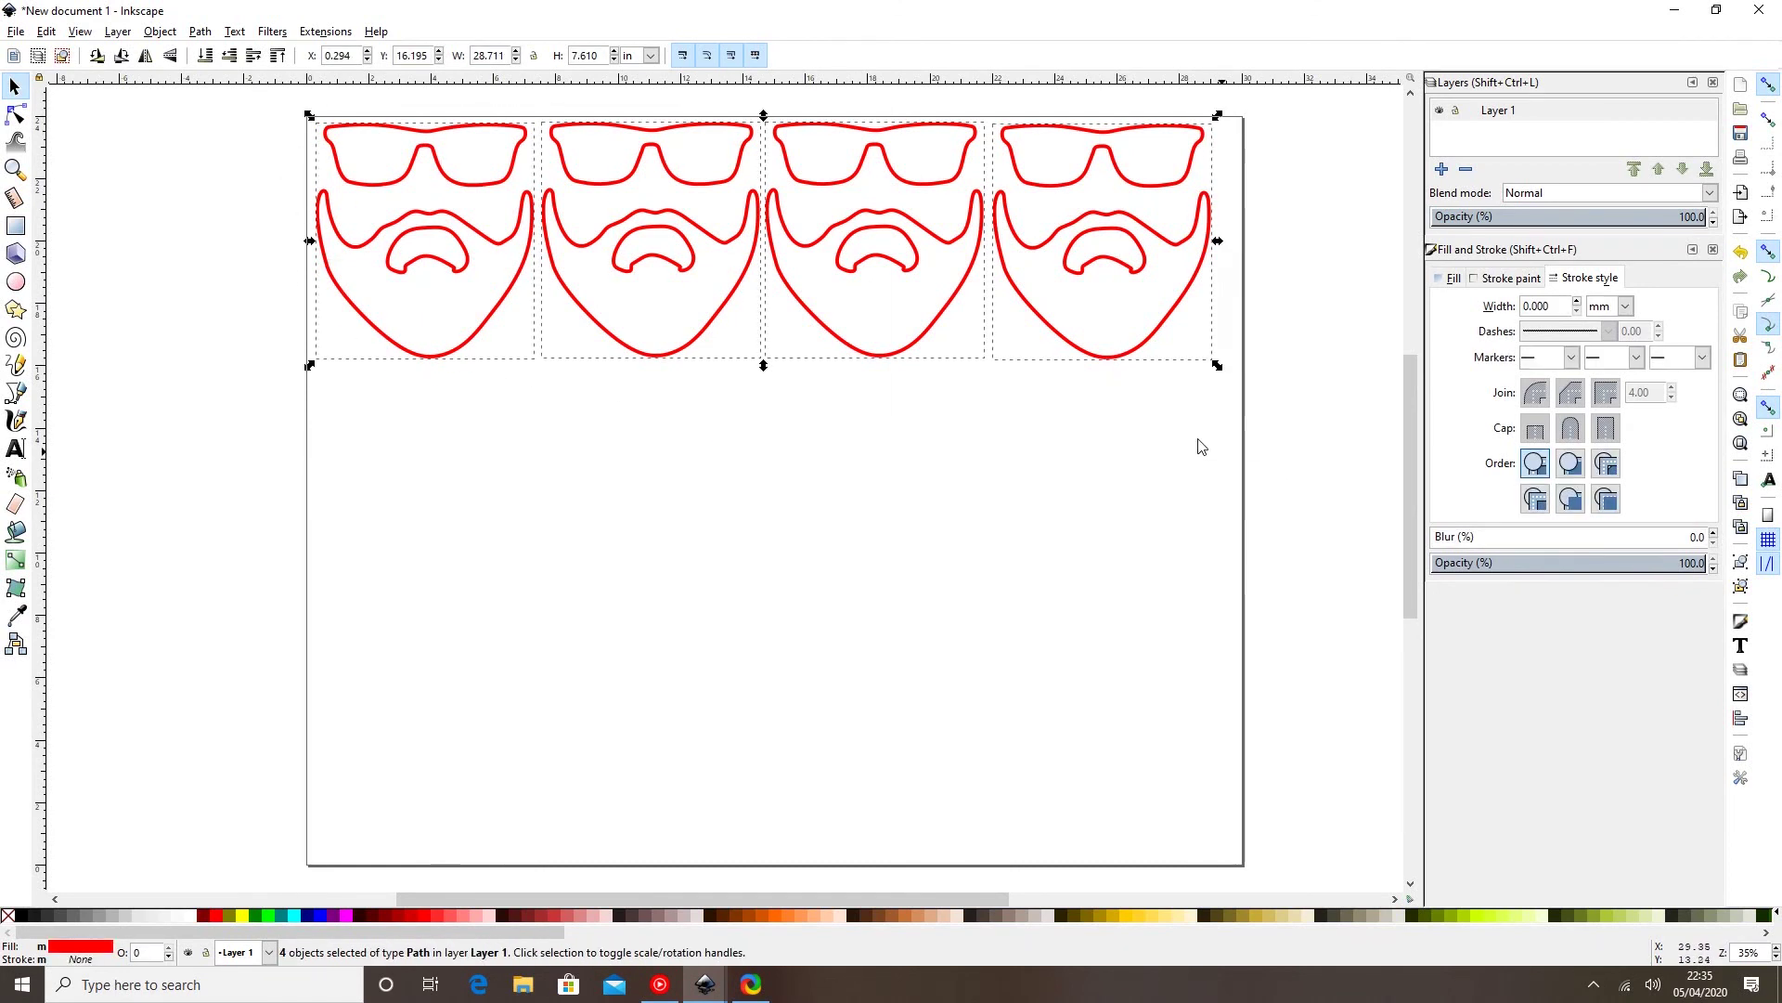
{"action": "right_click", "coordinate": [908, 243]}
{"action": "left_click", "coordinate": [951, 315]}
{"action": "left_click", "coordinate": [780, 452]}
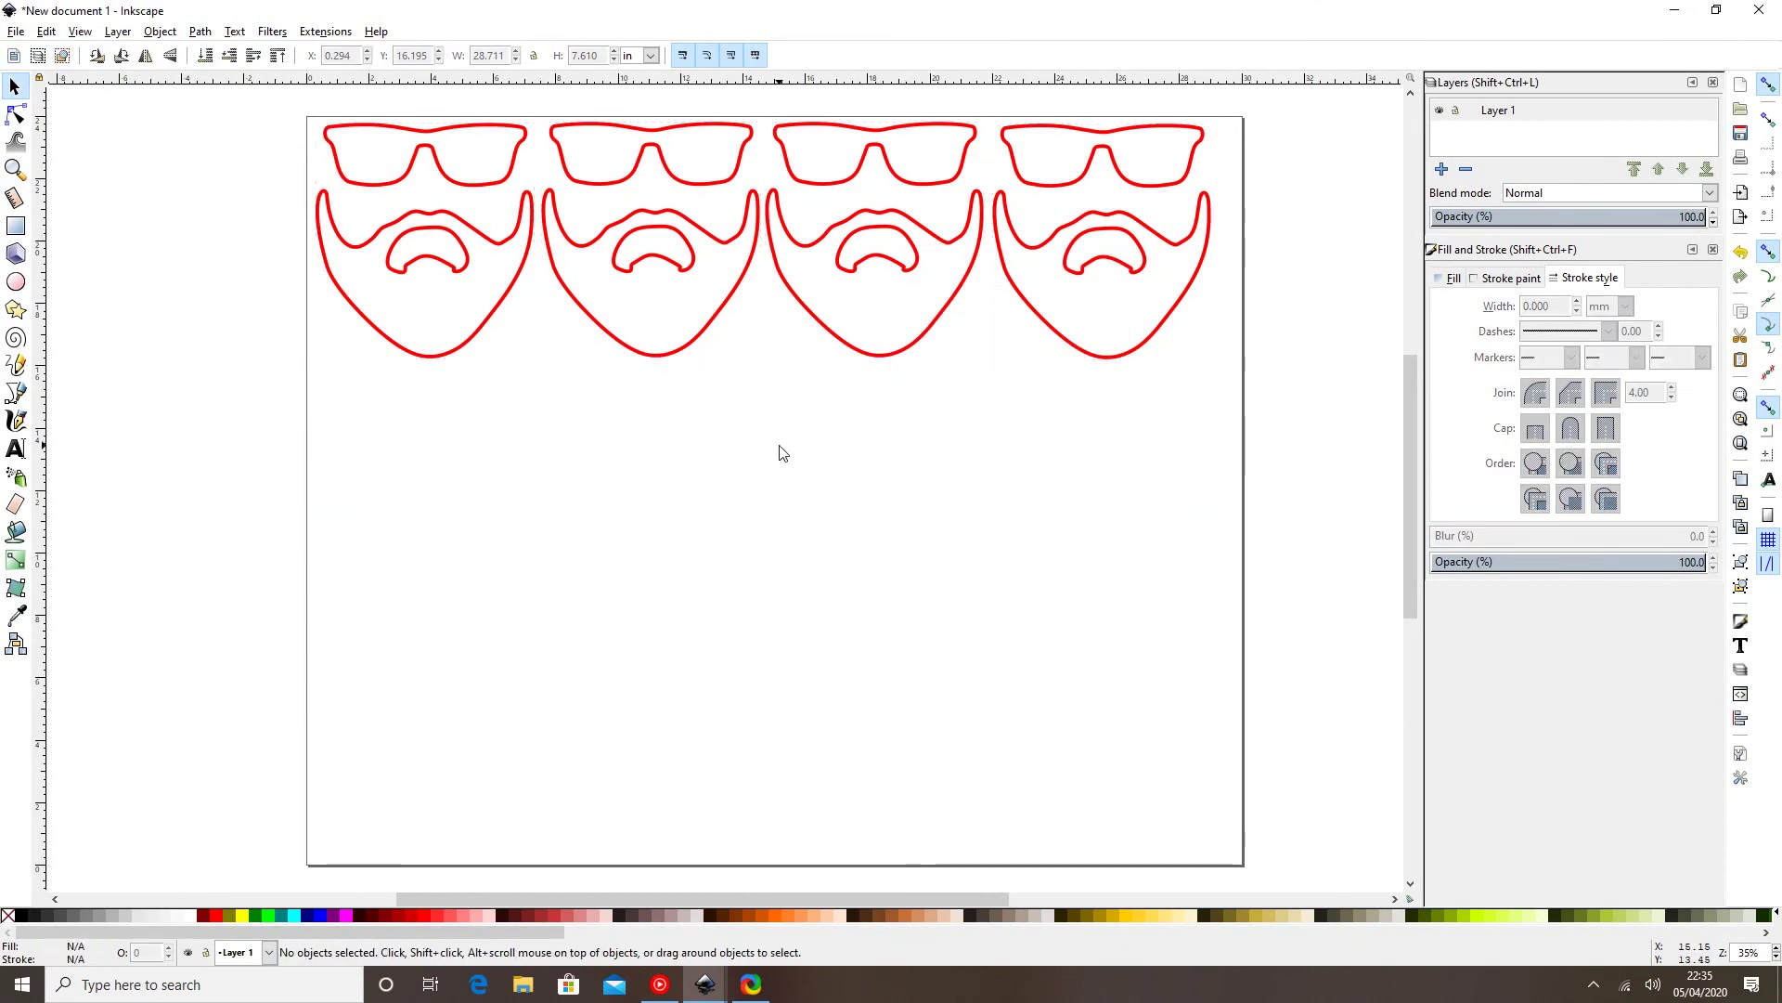
{"action": "right_click", "coordinate": [780, 452]}
{"action": "left_click", "coordinate": [823, 544]}
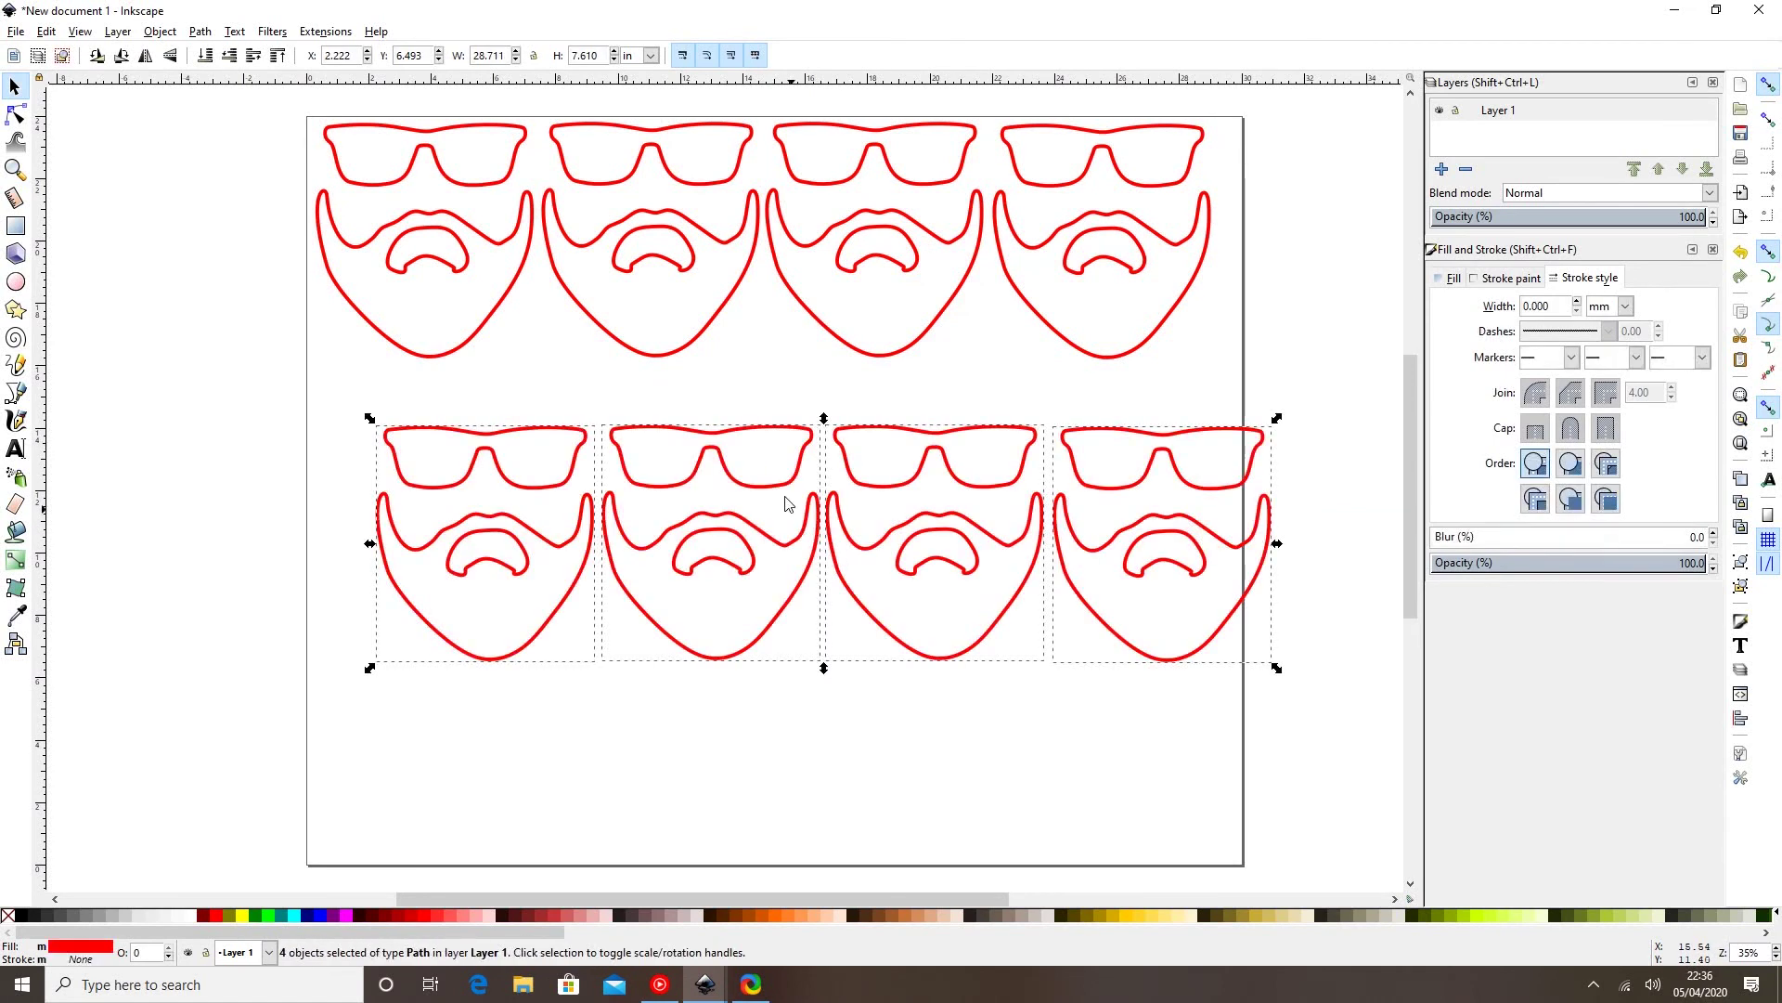
{"action": "left_click_drag", "start_coordinate": [793, 477], "coordinate": [730, 425]}
{"action": "left_click", "coordinate": [455, 672]}
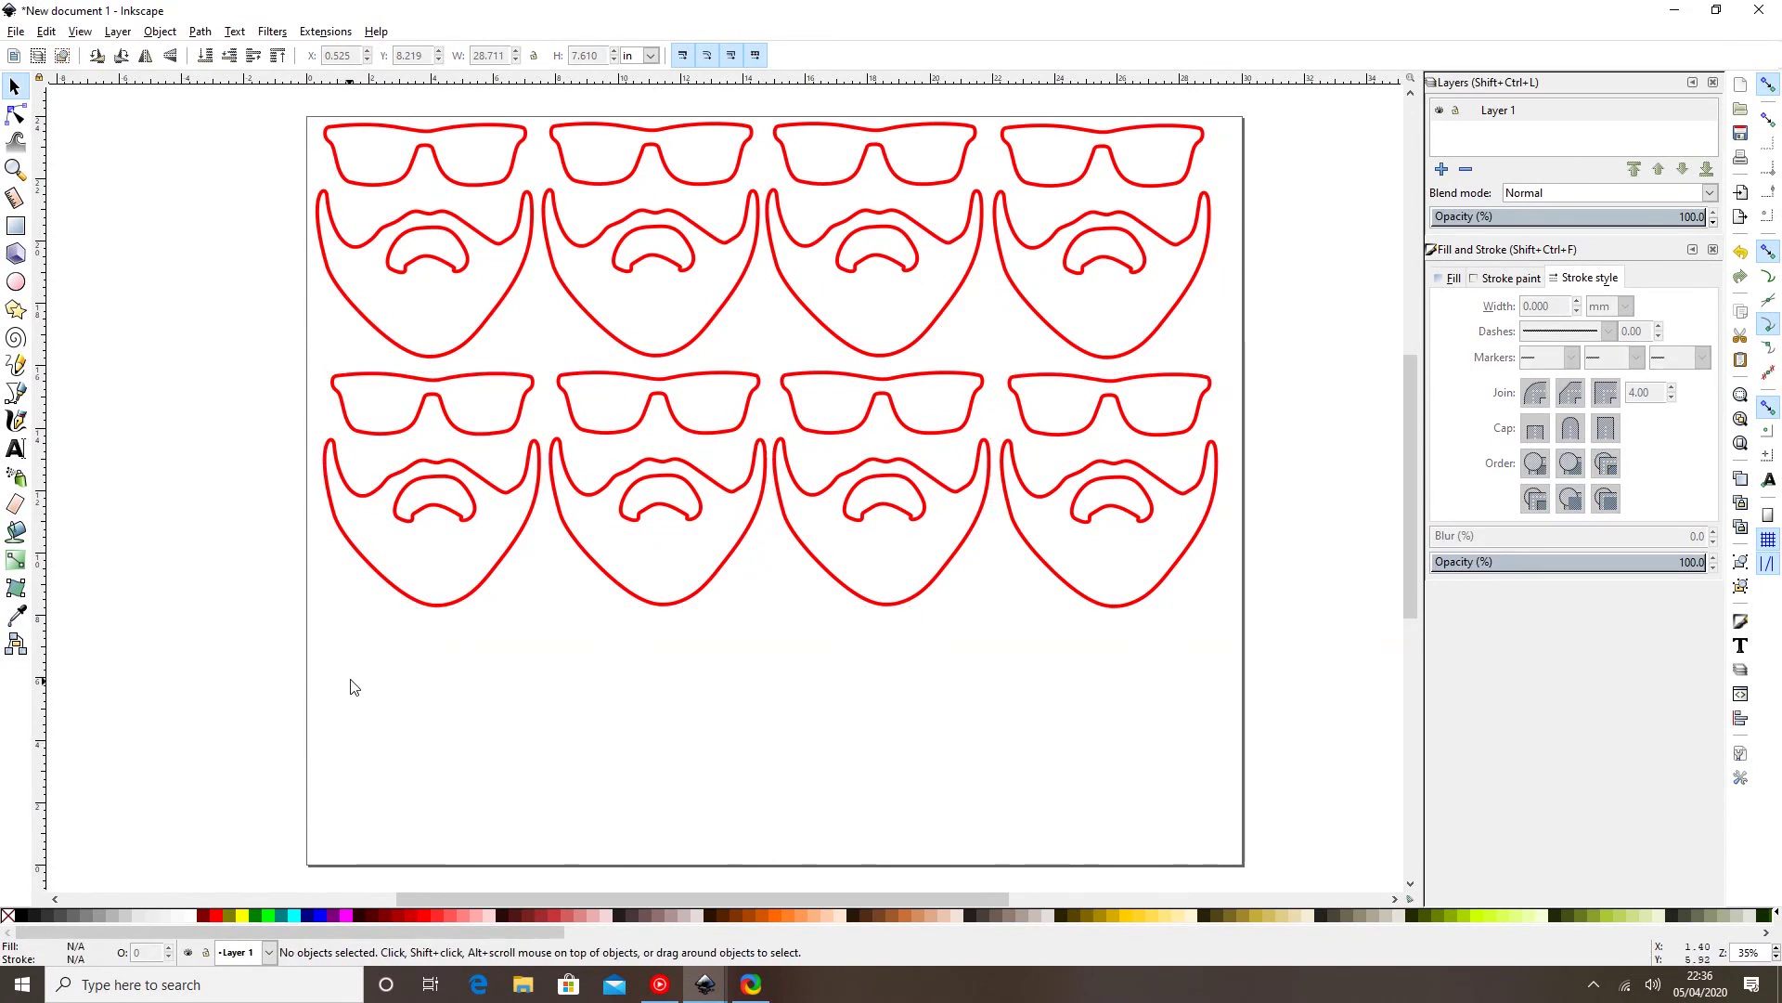
Copy the second row of outlines and paste it as a third row at about X 0.44, Y 0.24 in.
{"action": "left_click_drag", "start_coordinate": [270, 351], "coordinate": [1322, 675]}
{"action": "right_click", "coordinate": [927, 463]}
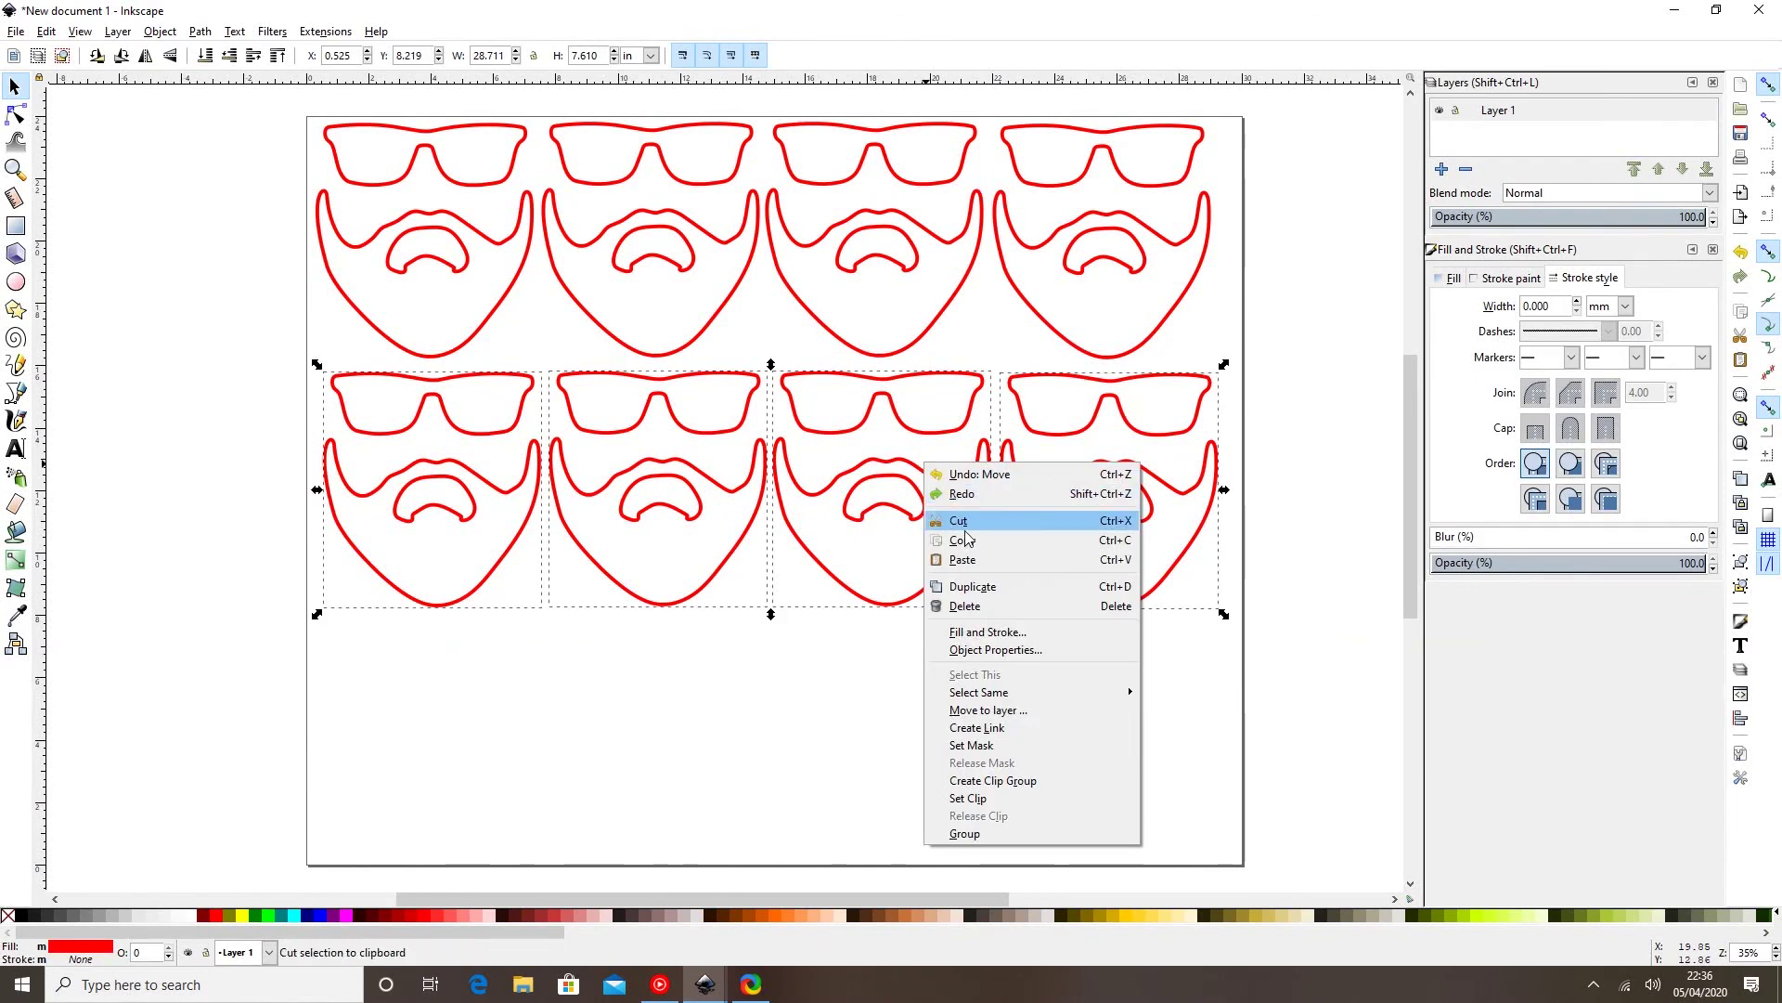
{"action": "left_click", "coordinate": [965, 560]}
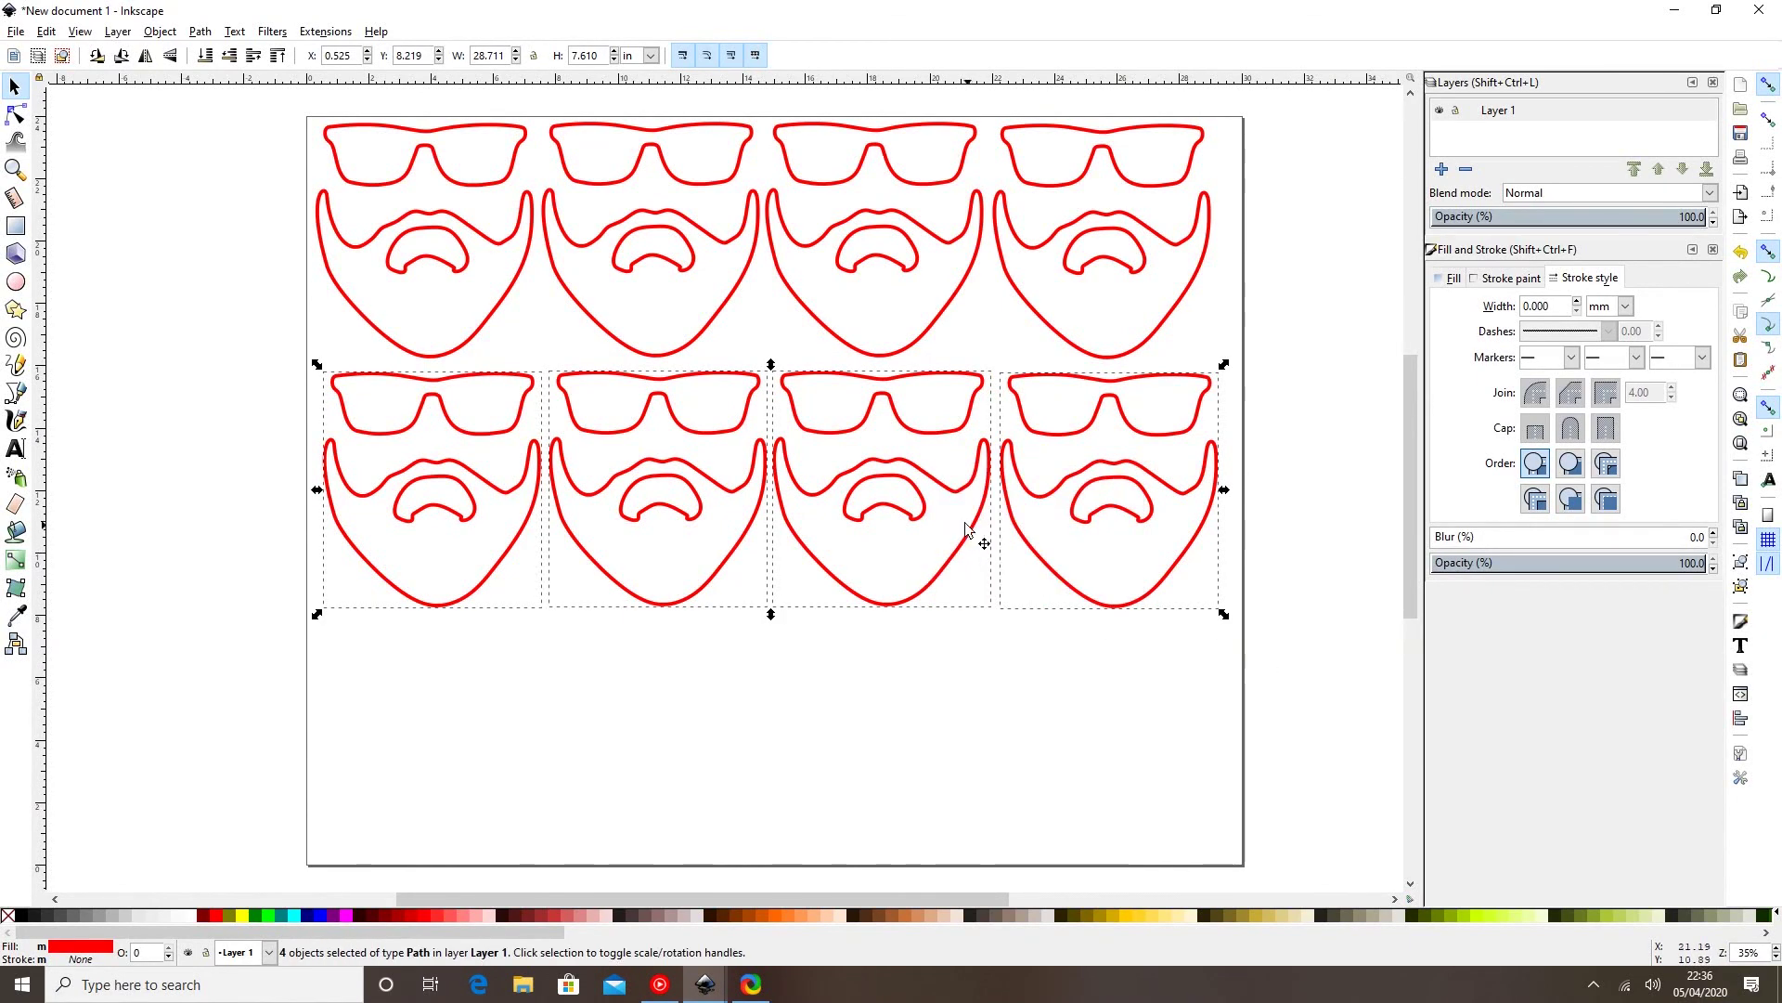
{"action": "right_click", "coordinate": [849, 654]}
{"action": "left_click", "coordinate": [884, 749]}
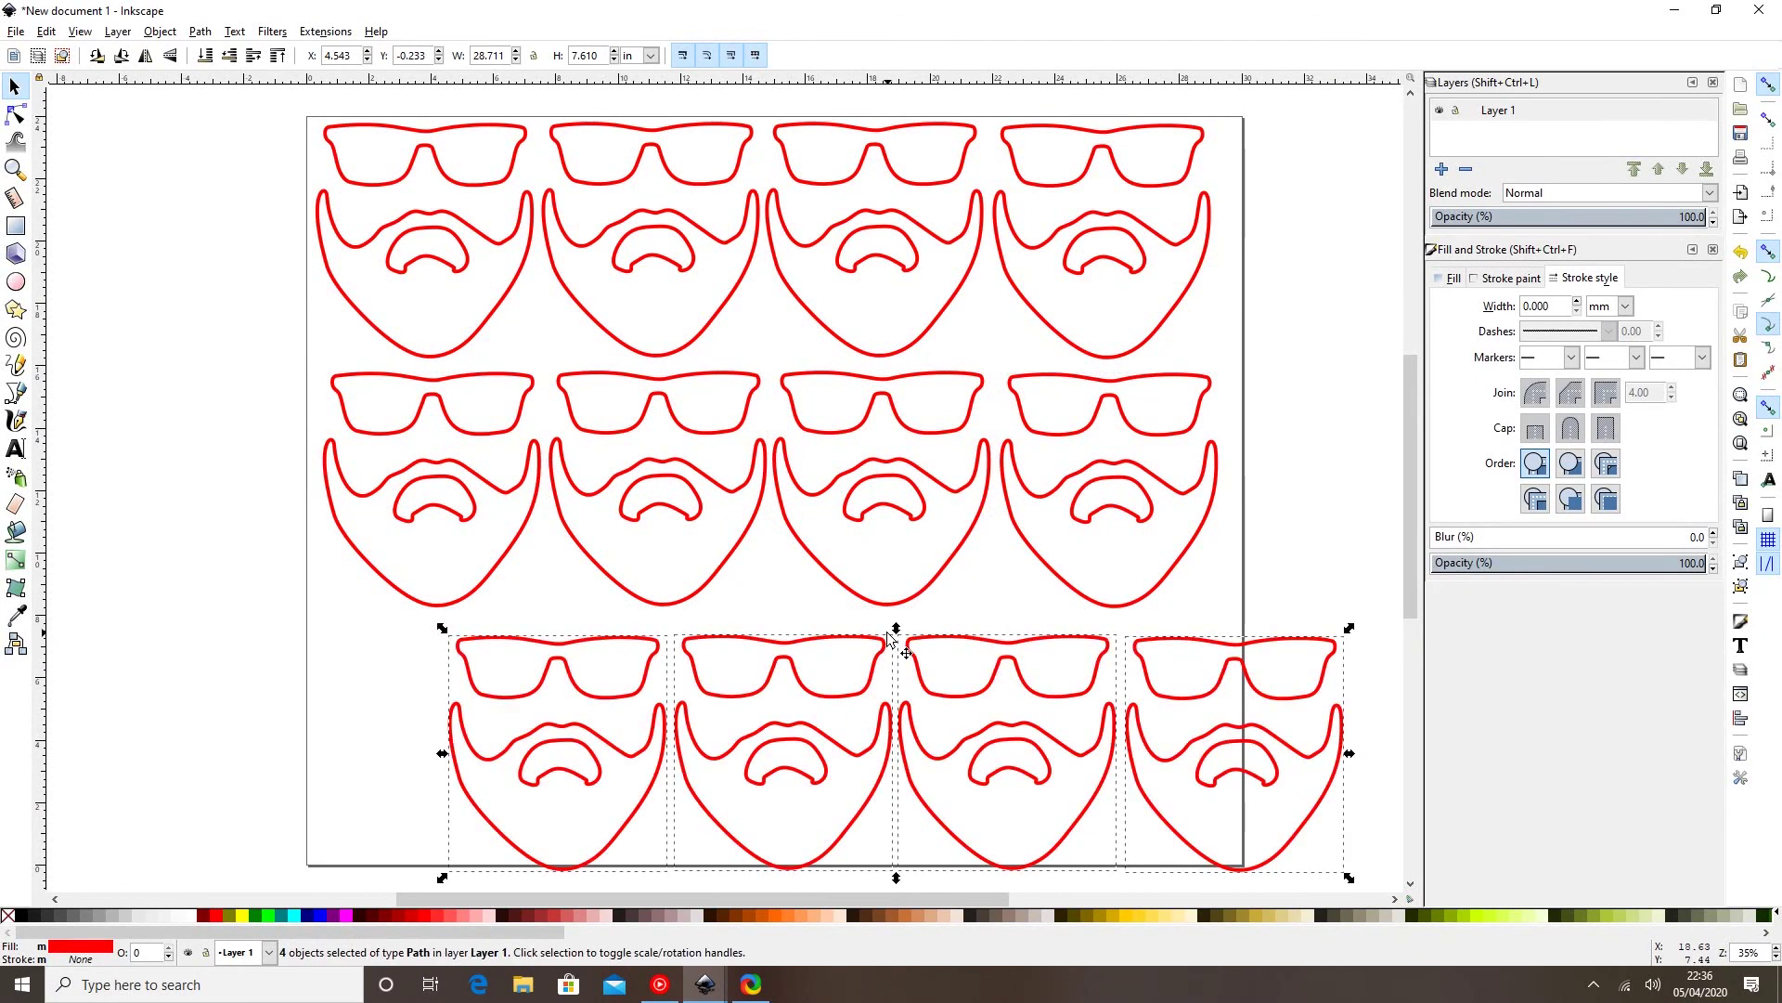
{"action": "left_click_drag", "start_coordinate": [885, 722], "coordinate": [761, 703]}
{"action": "left_click", "coordinate": [210, 472]}
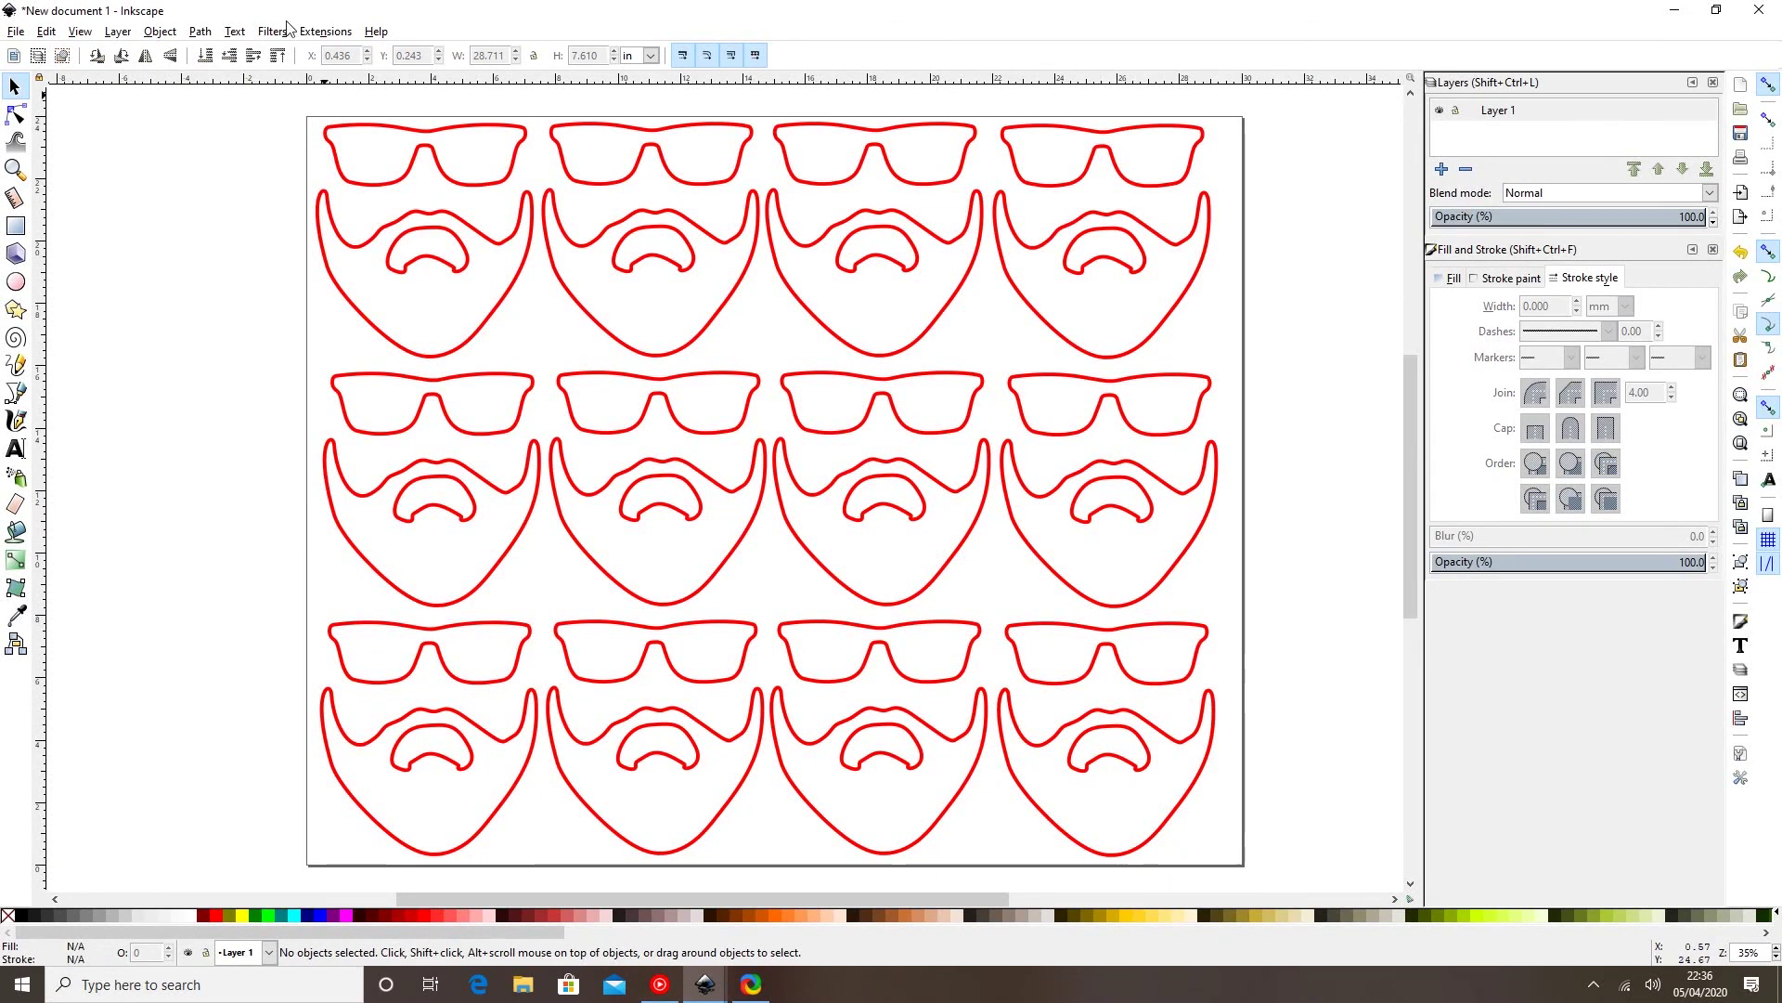
Send the full sheet of three rows of red outlines to SignCut Pro 2.
{"action": "left_click", "coordinate": [317, 34]}
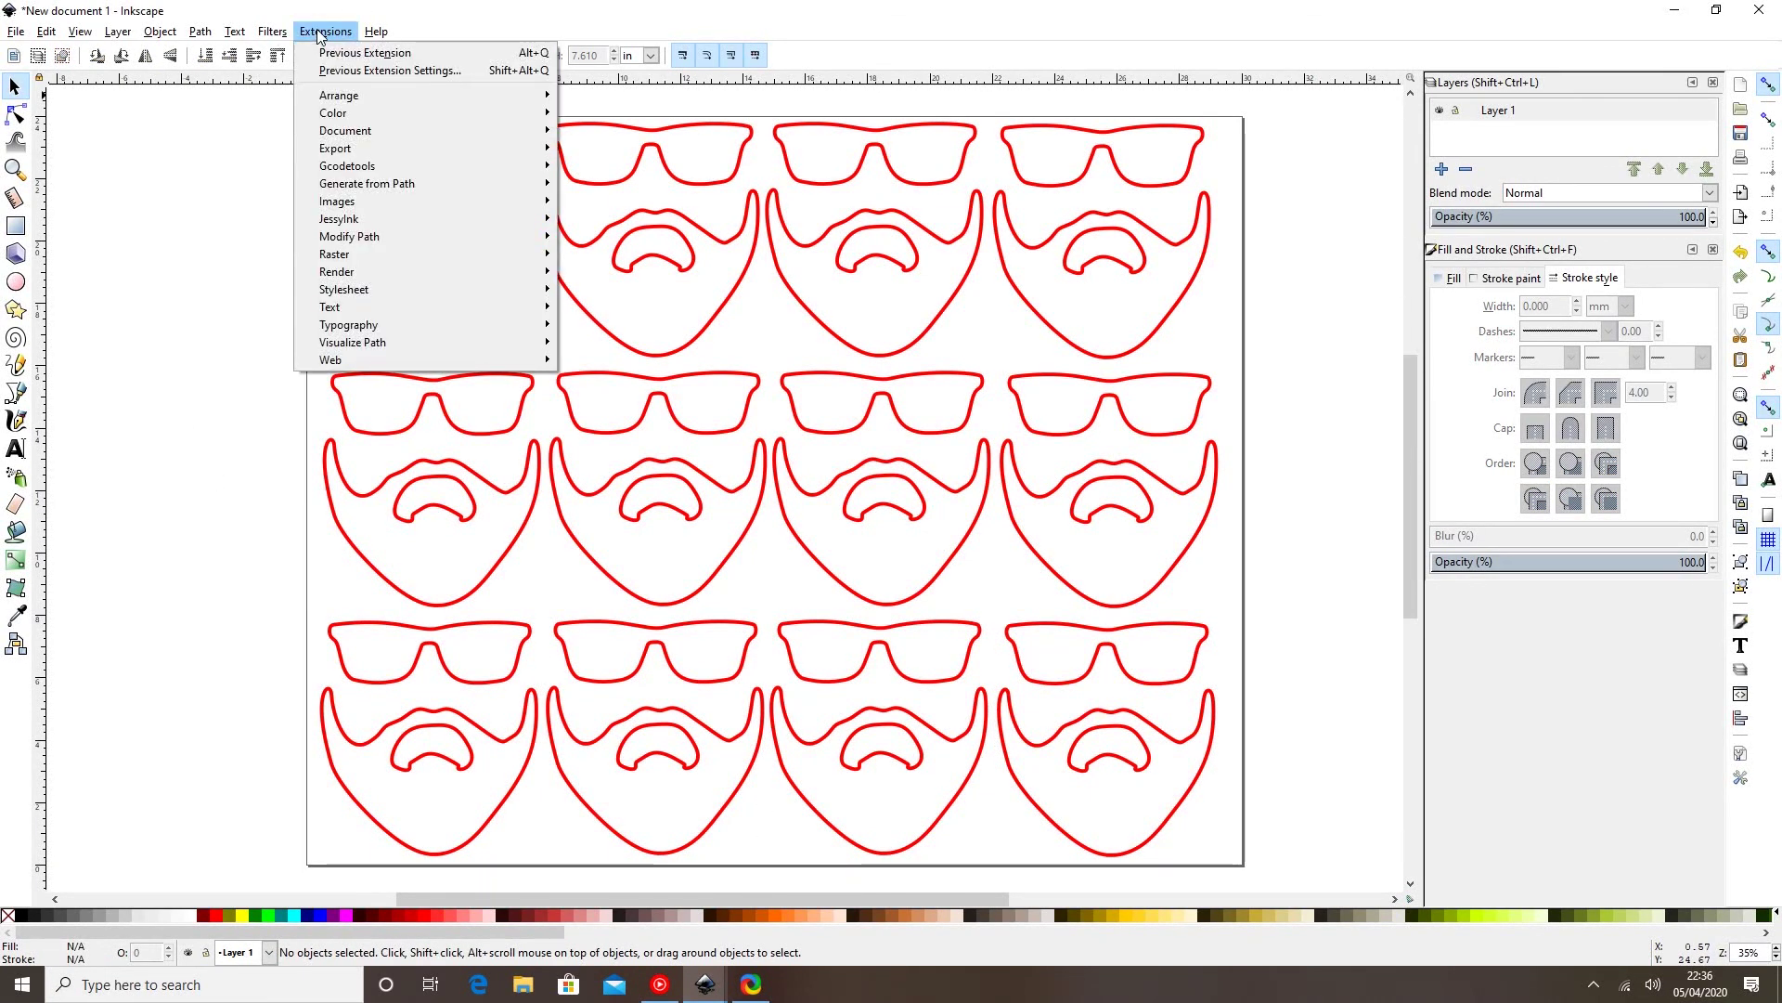
{"action": "mouse_move", "coordinate": [371, 148]}
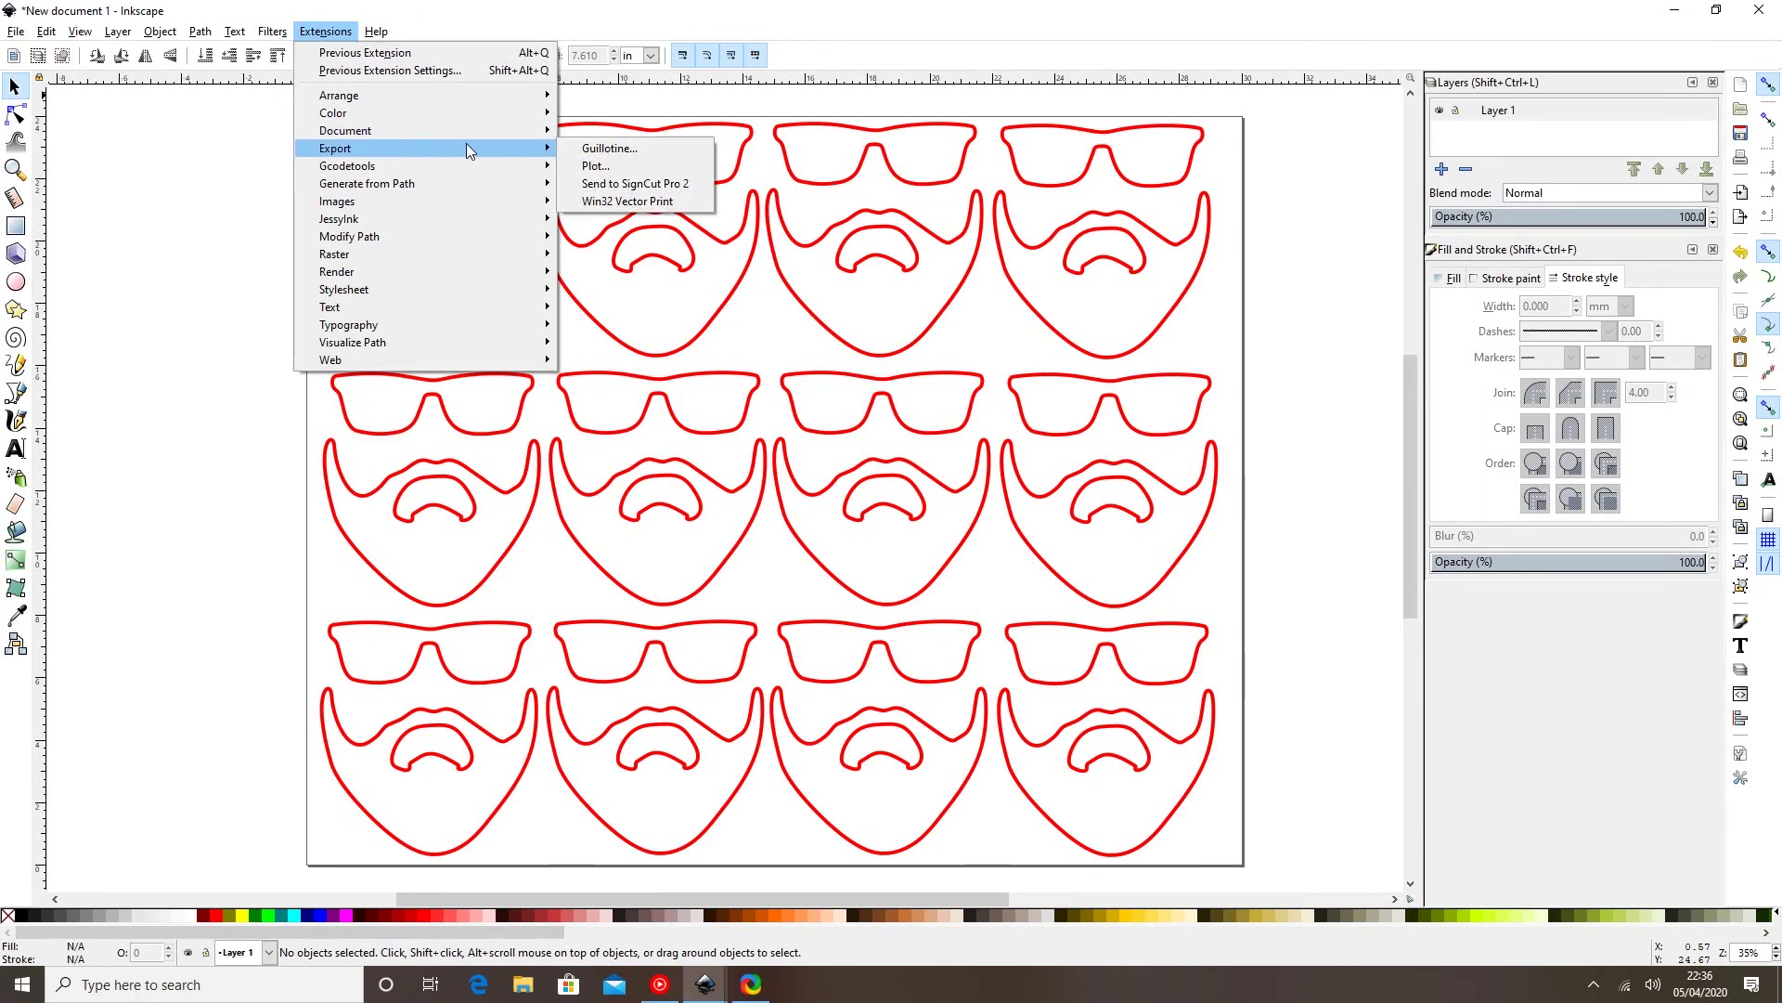
{"action": "left_click", "coordinate": [589, 183]}
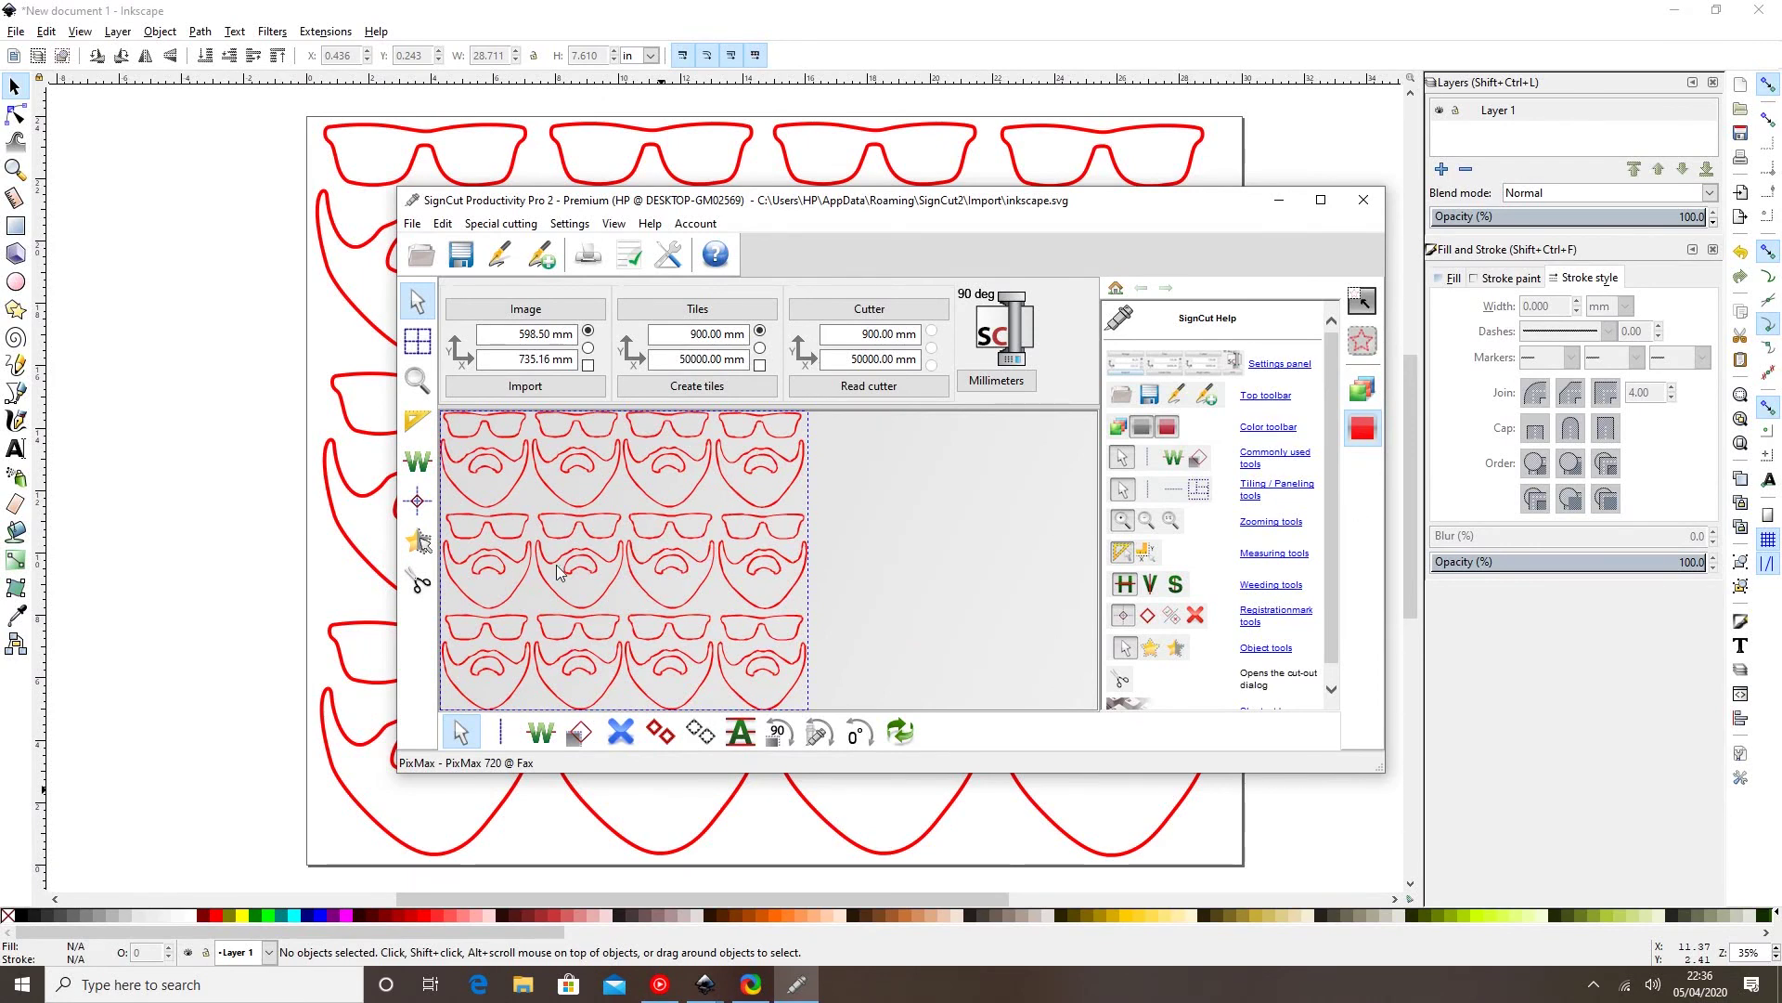
Open SignCut's cut-out settings for the imported sheet, start the cut-out with one copy, and close SignCut.
{"action": "left_click", "coordinate": [419, 582]}
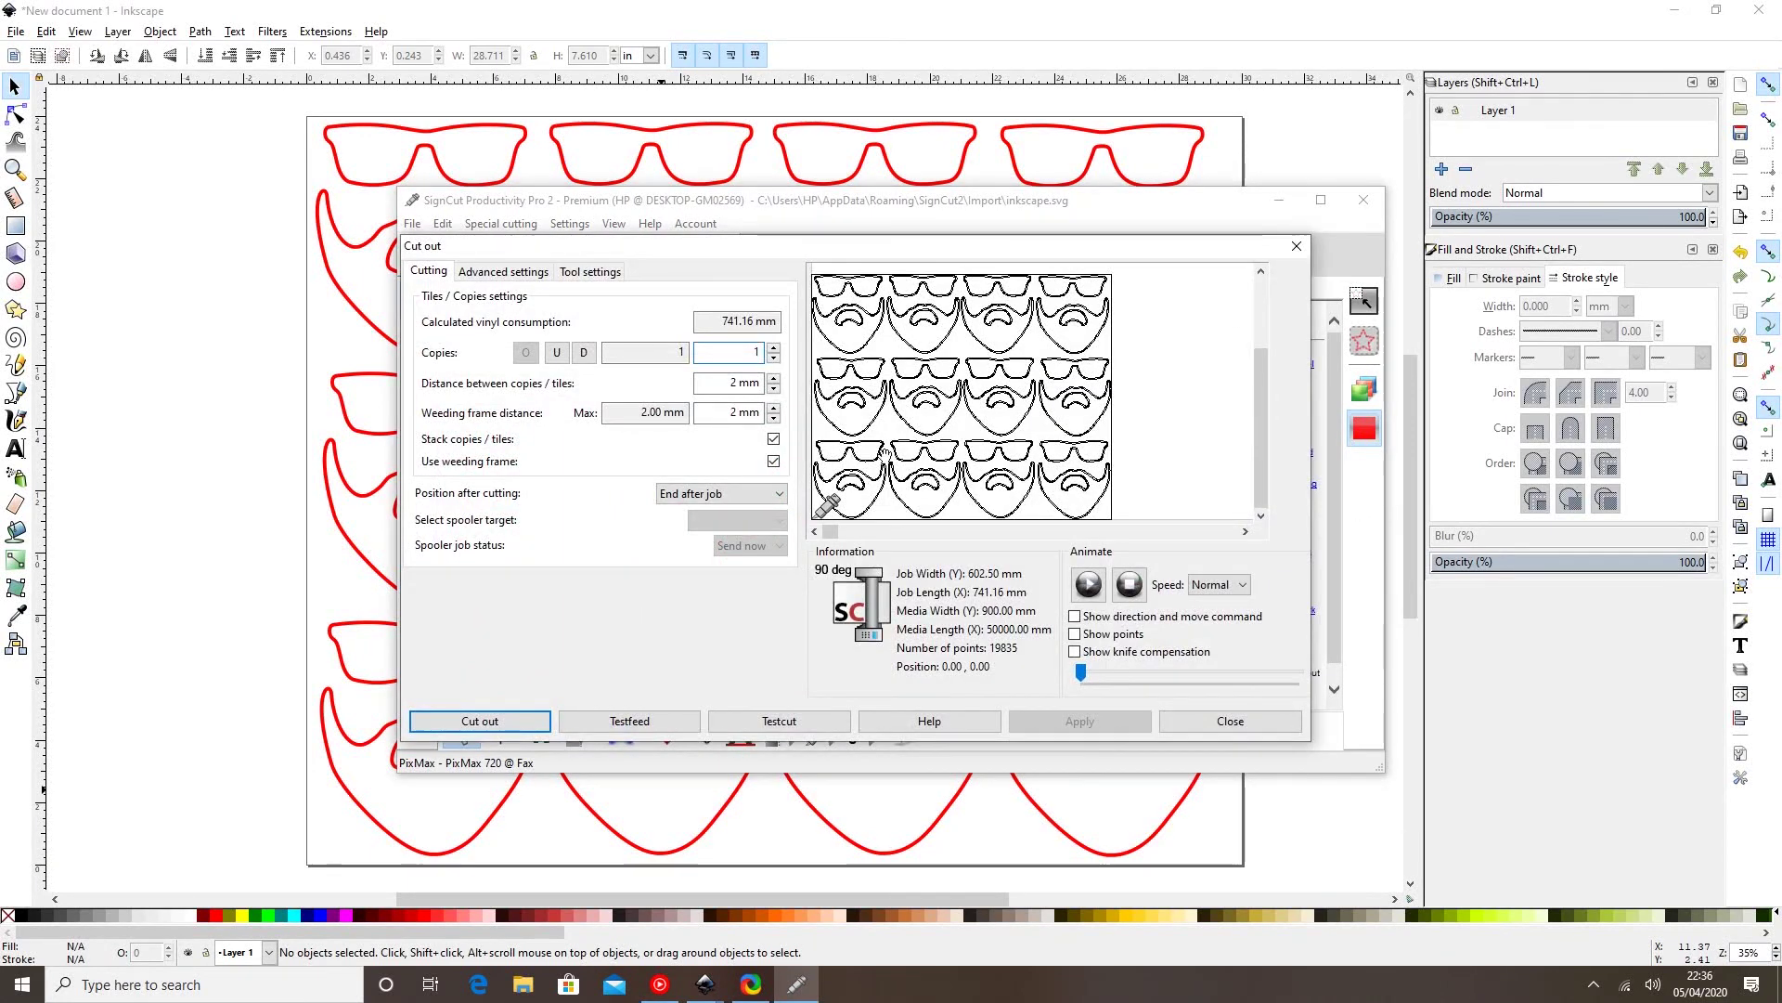
{"action": "left_click", "coordinate": [476, 723]}
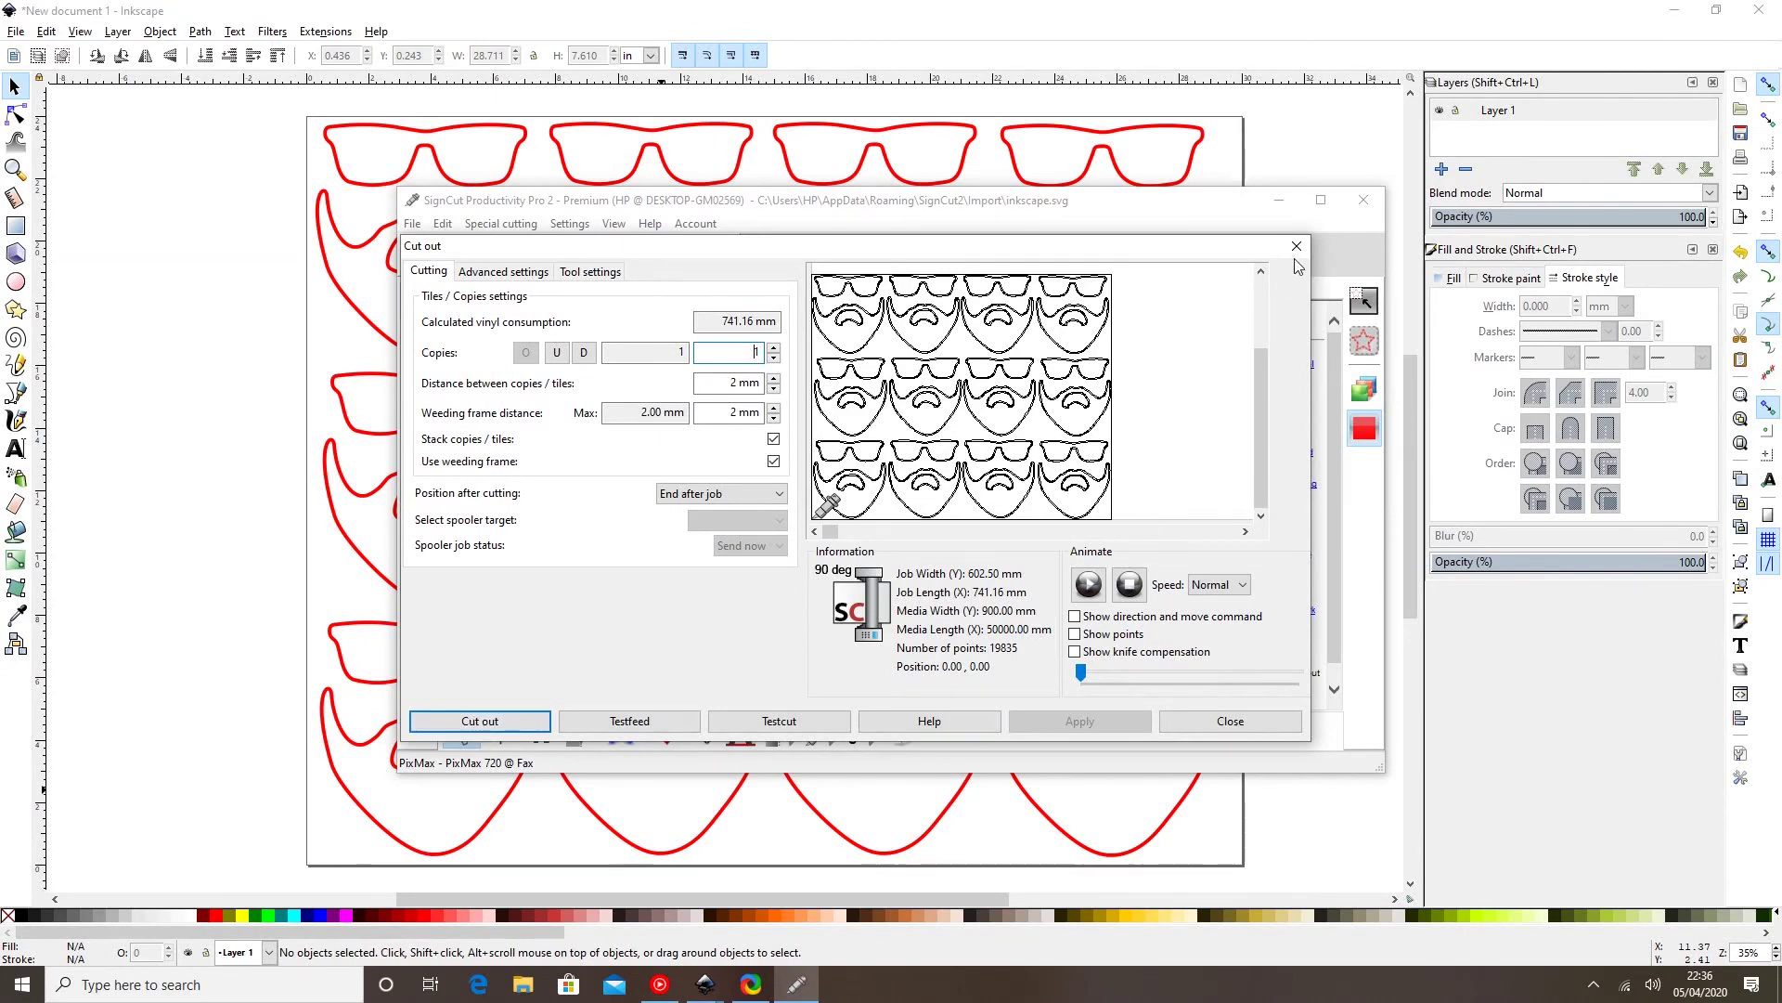
{"action": "left_click", "coordinate": [1363, 200]}
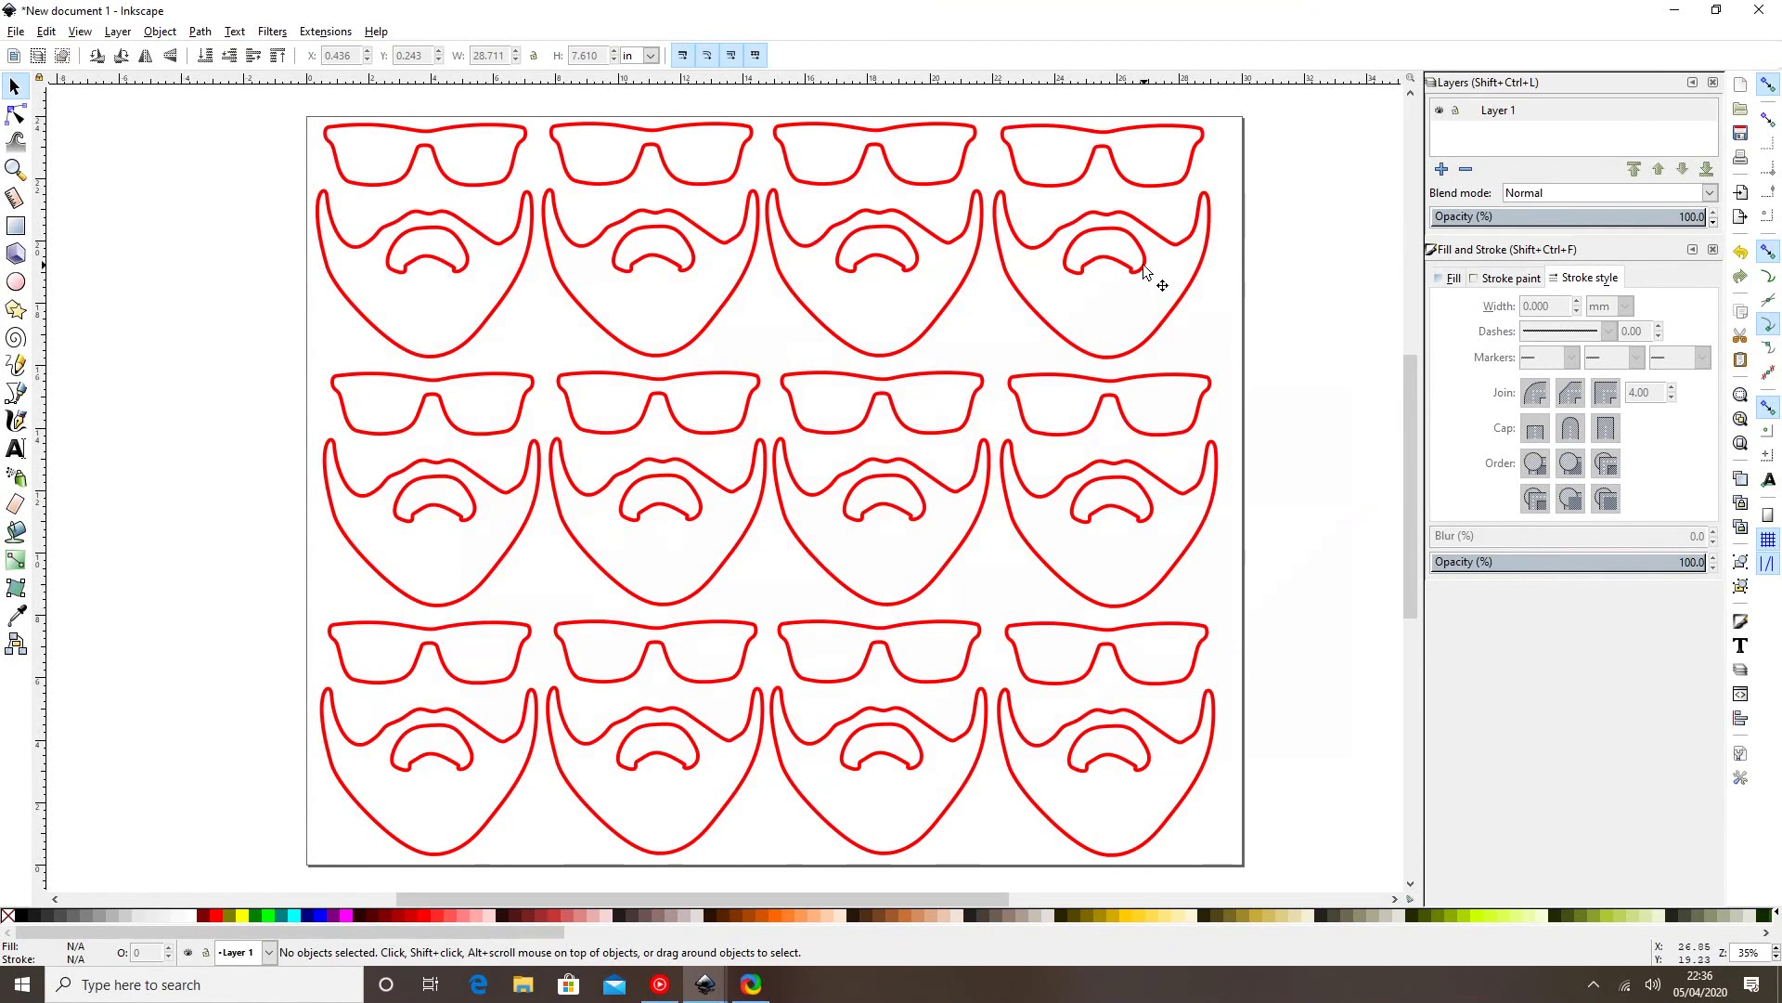
Close New document 1 and select the black beard and sunglasses silhouette in New document 2.
{"action": "left_click", "coordinate": [1759, 9]}
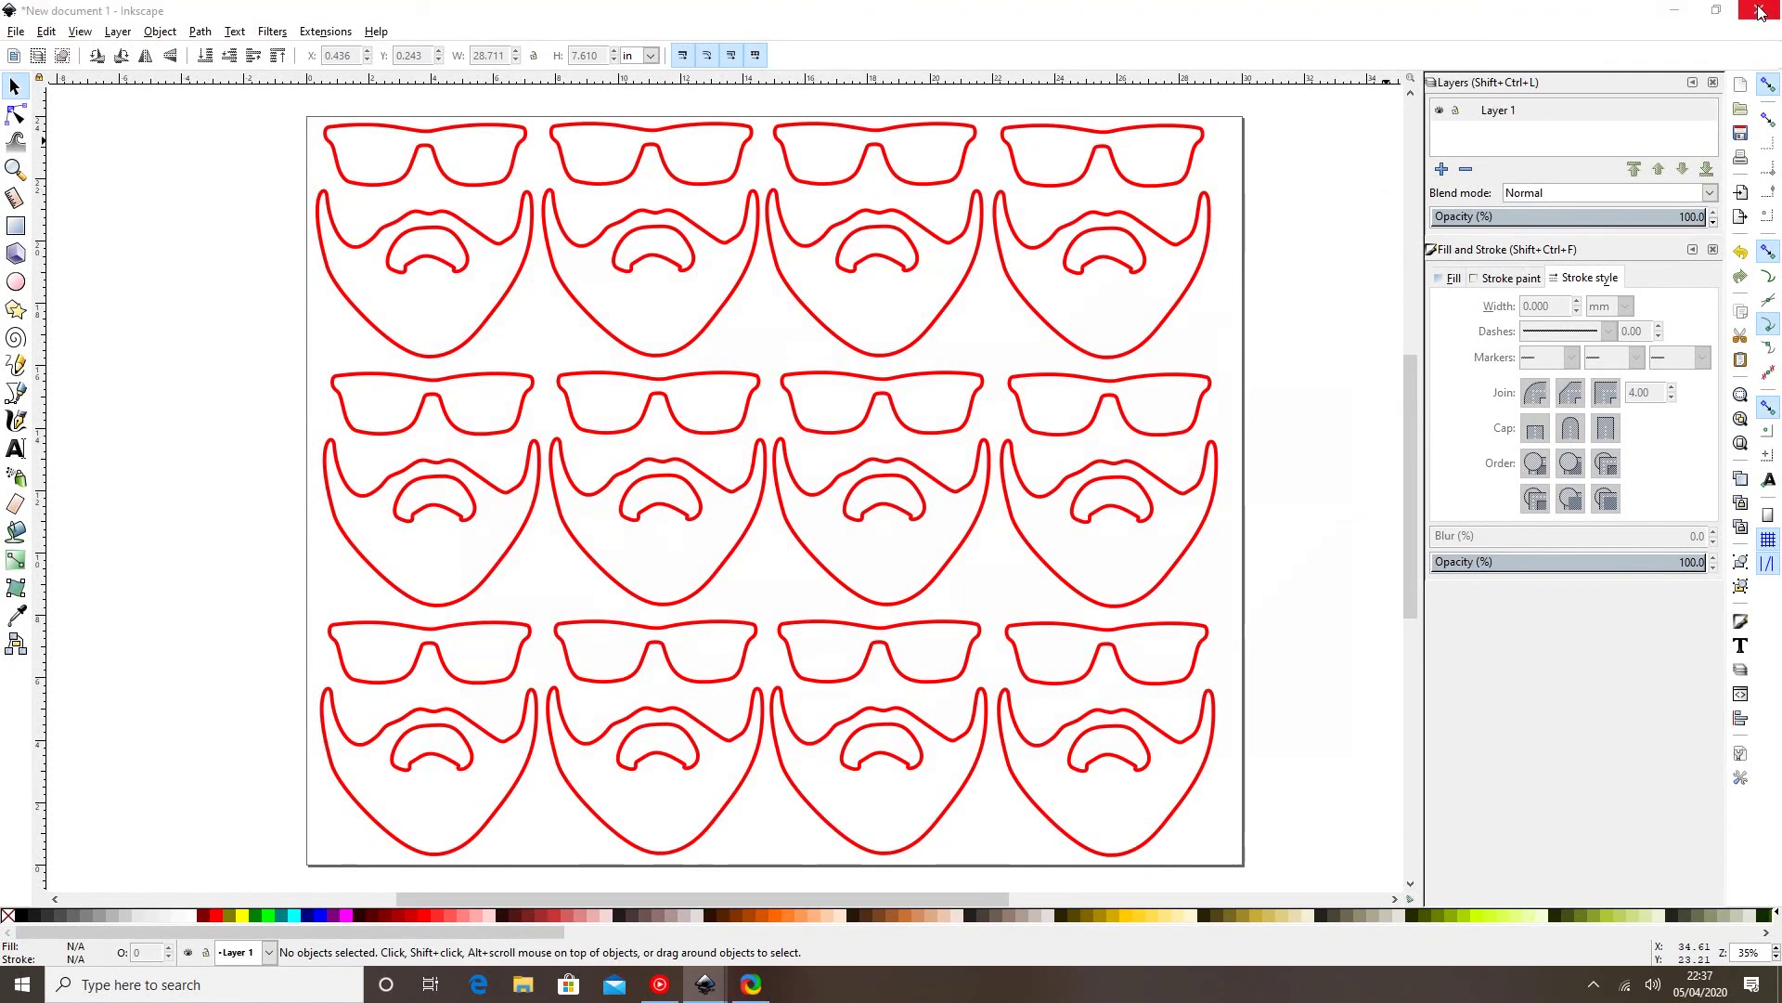
{"action": "left_click", "coordinate": [804, 568]}
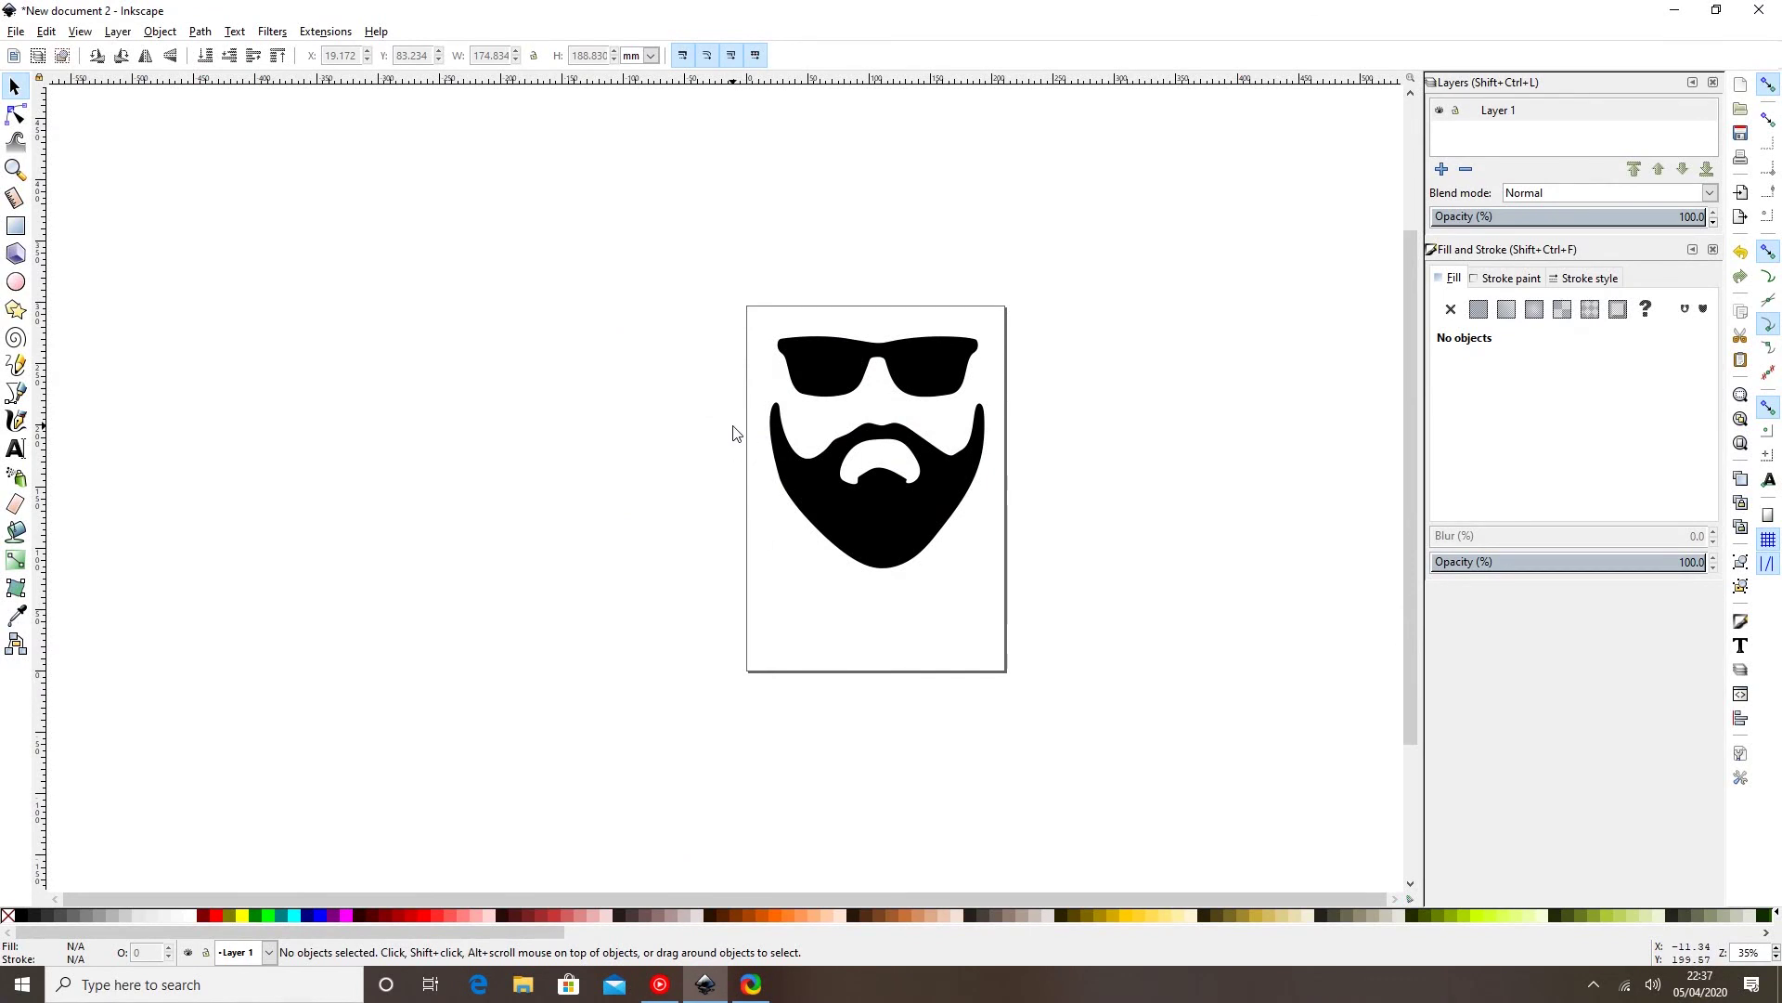
{"action": "mouse_move", "coordinate": [705, 301]}
{"action": "left_mouse_down"}
{"action": "mouse_move", "coordinate": [725, 401]}
{"action": "mouse_move", "coordinate": [1111, 614]}
{"action": "left_mouse_up"}
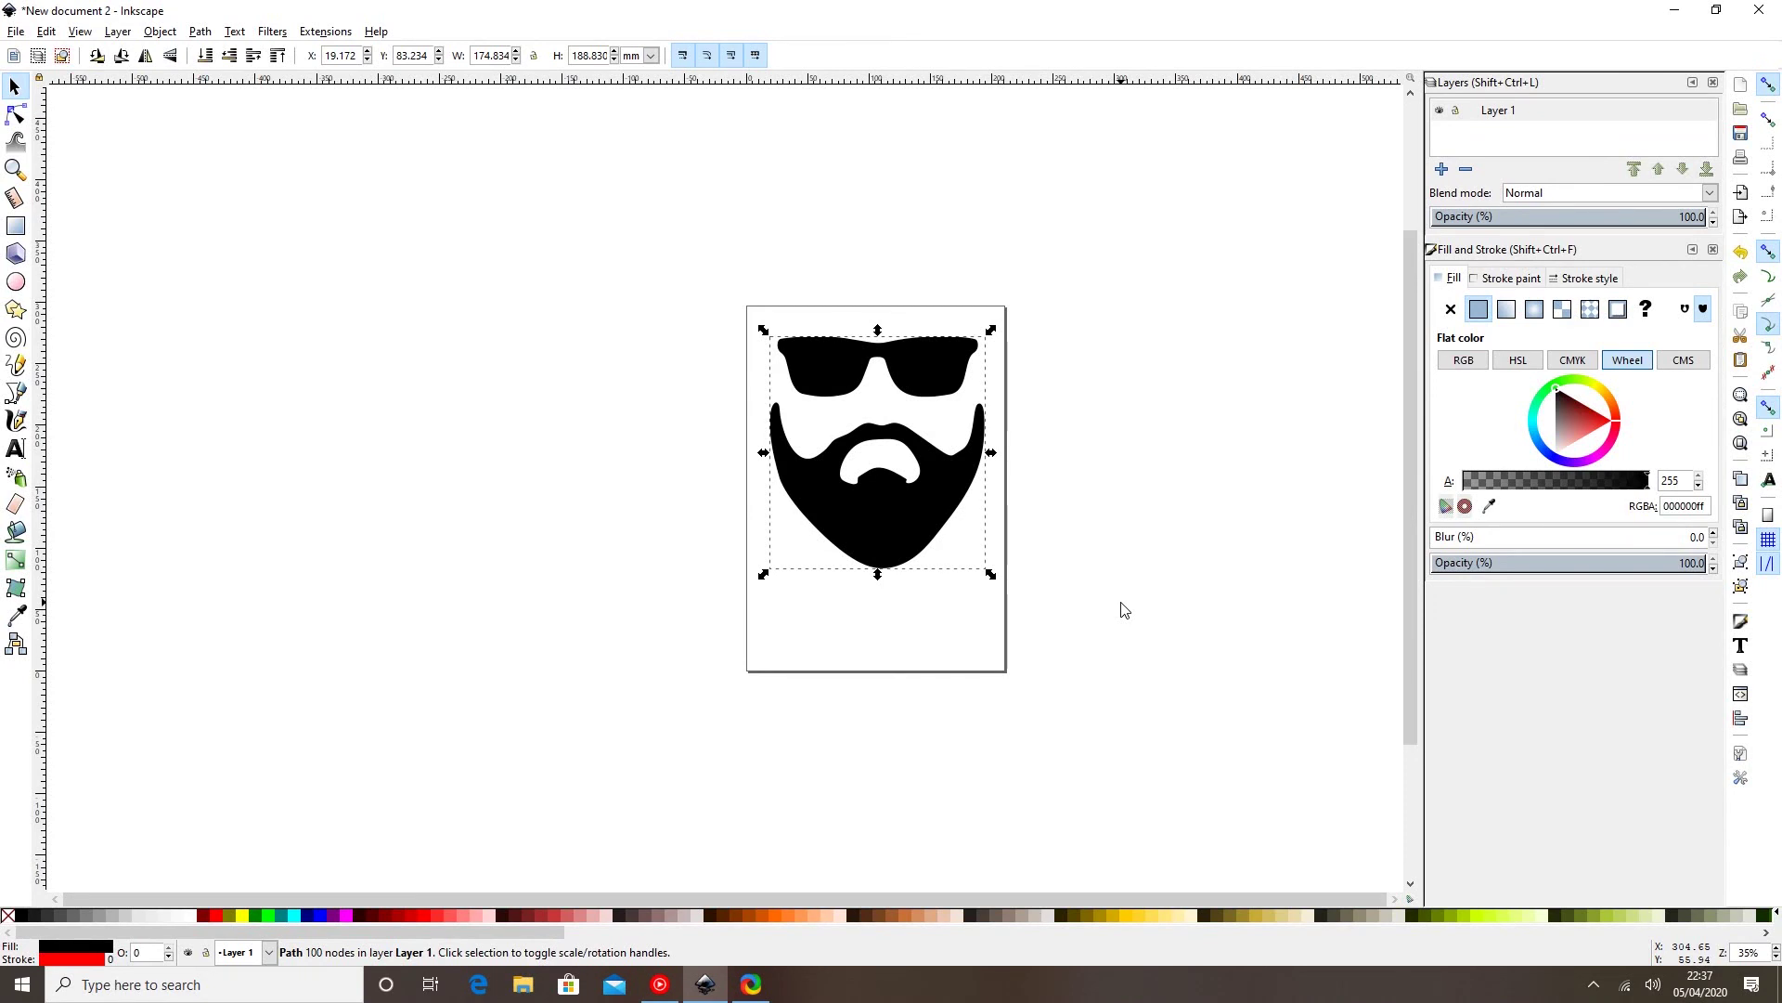
Delete the black beard and sunglasses silhouette and add the text "Start 2 Print" on the empty page.
{"action": "right_click", "coordinate": [941, 378]}
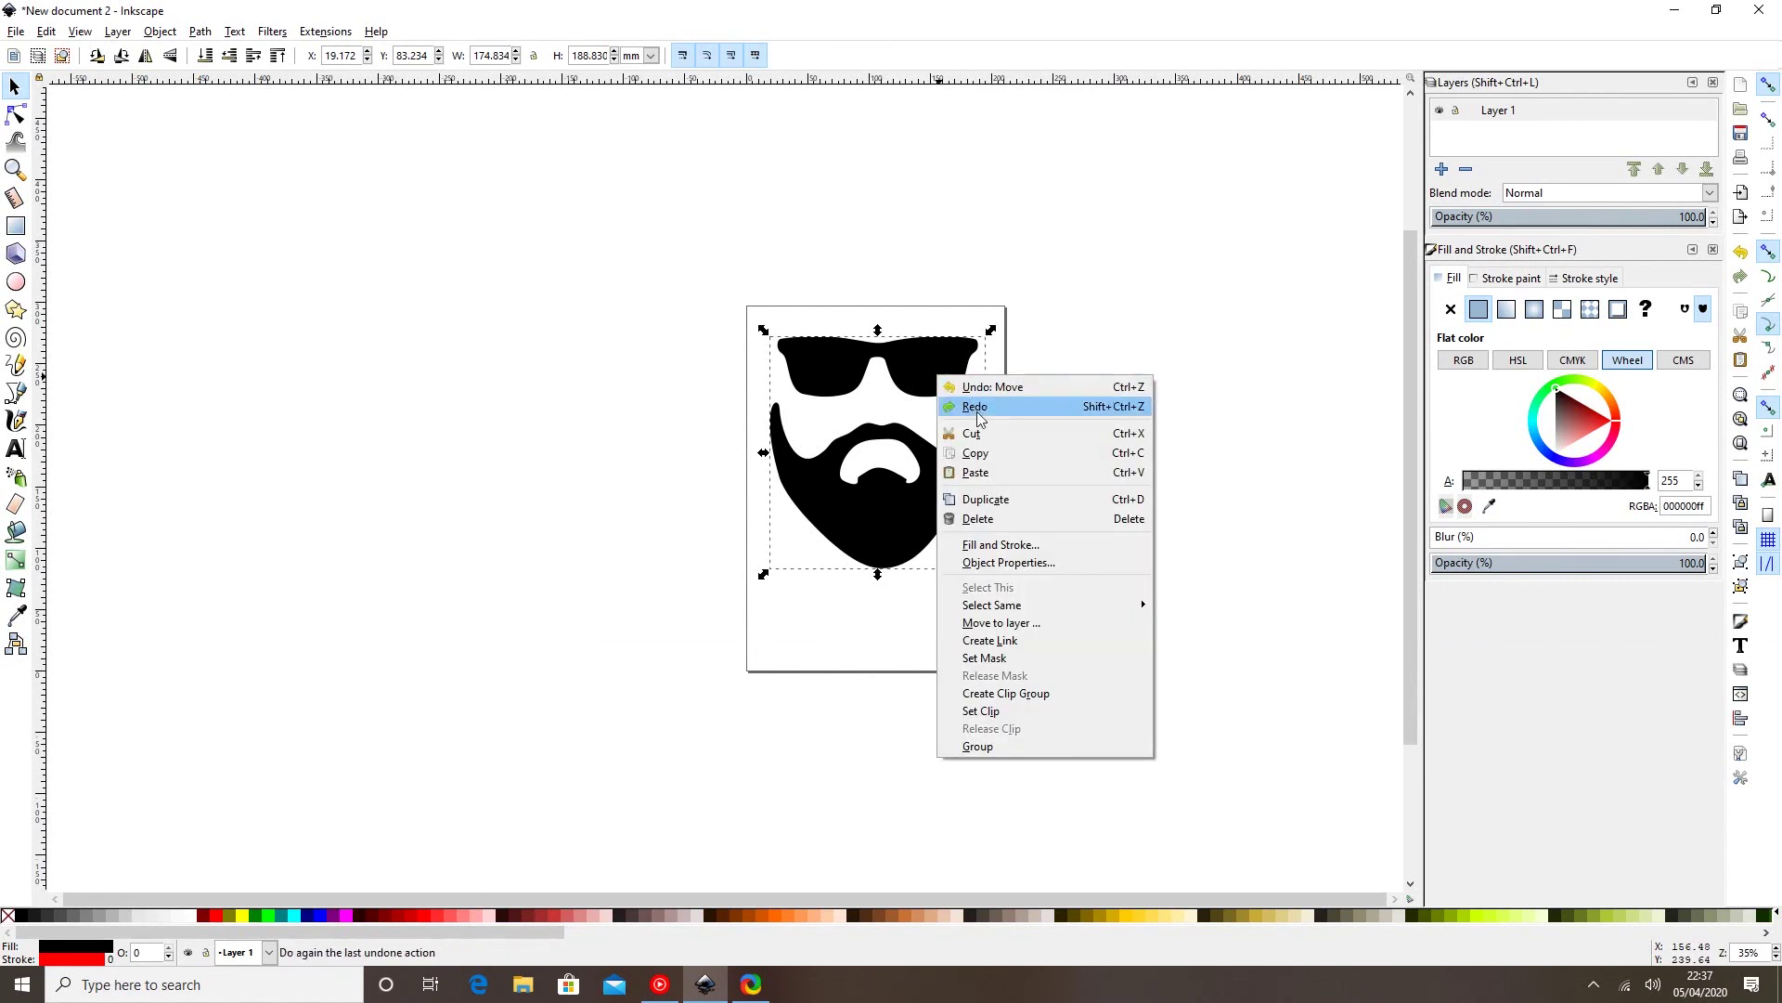
{"action": "left_click", "coordinate": [985, 523]}
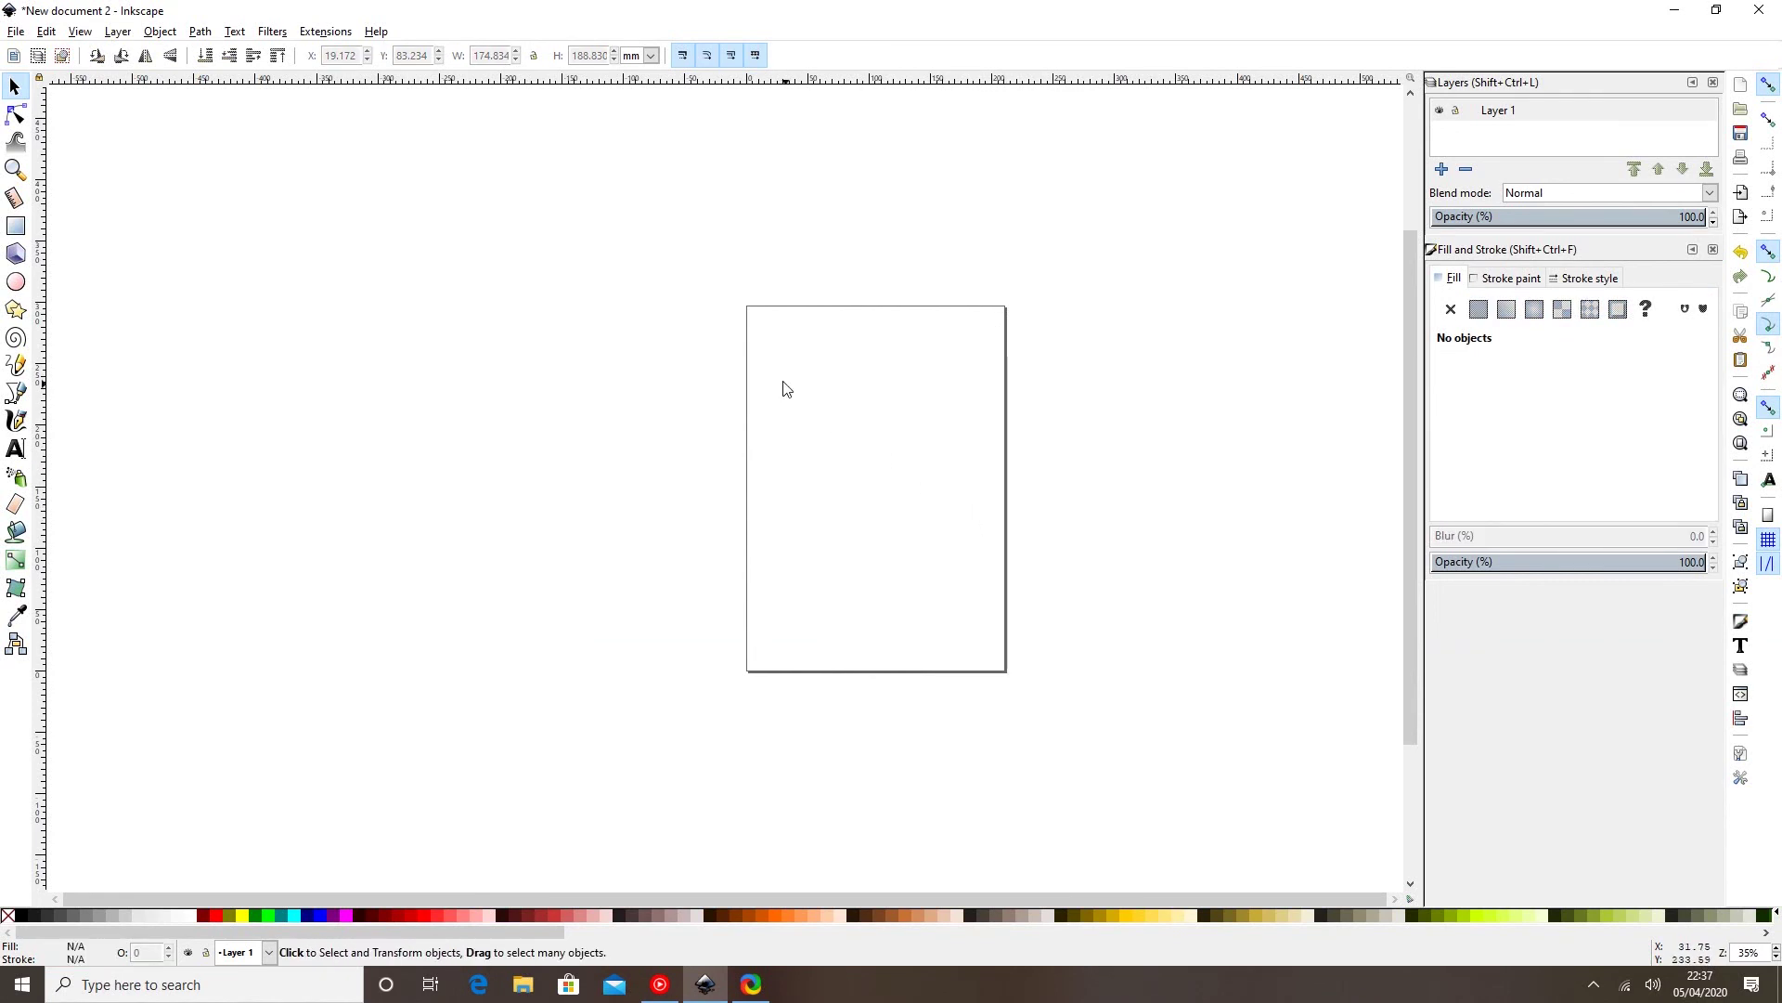
{"action": "left_click", "coordinate": [16, 448]}
{"action": "left_click", "coordinate": [779, 440]}
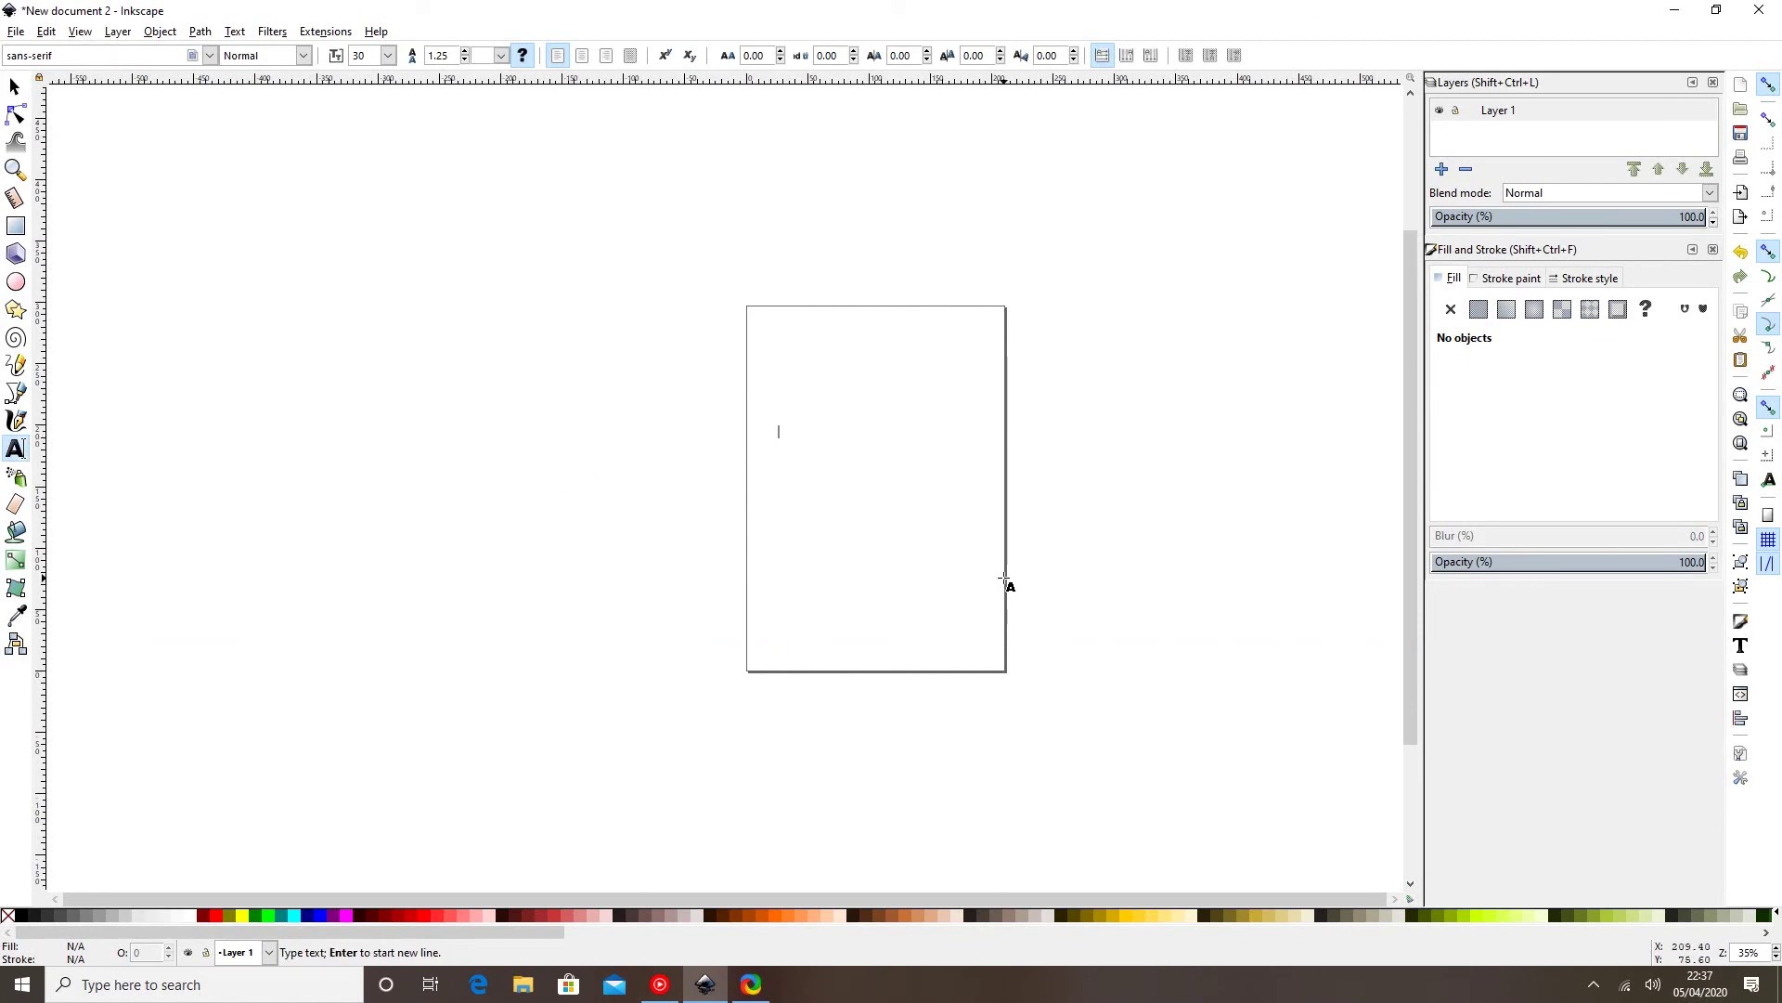
{"action": "type", "text": "Start 2"}
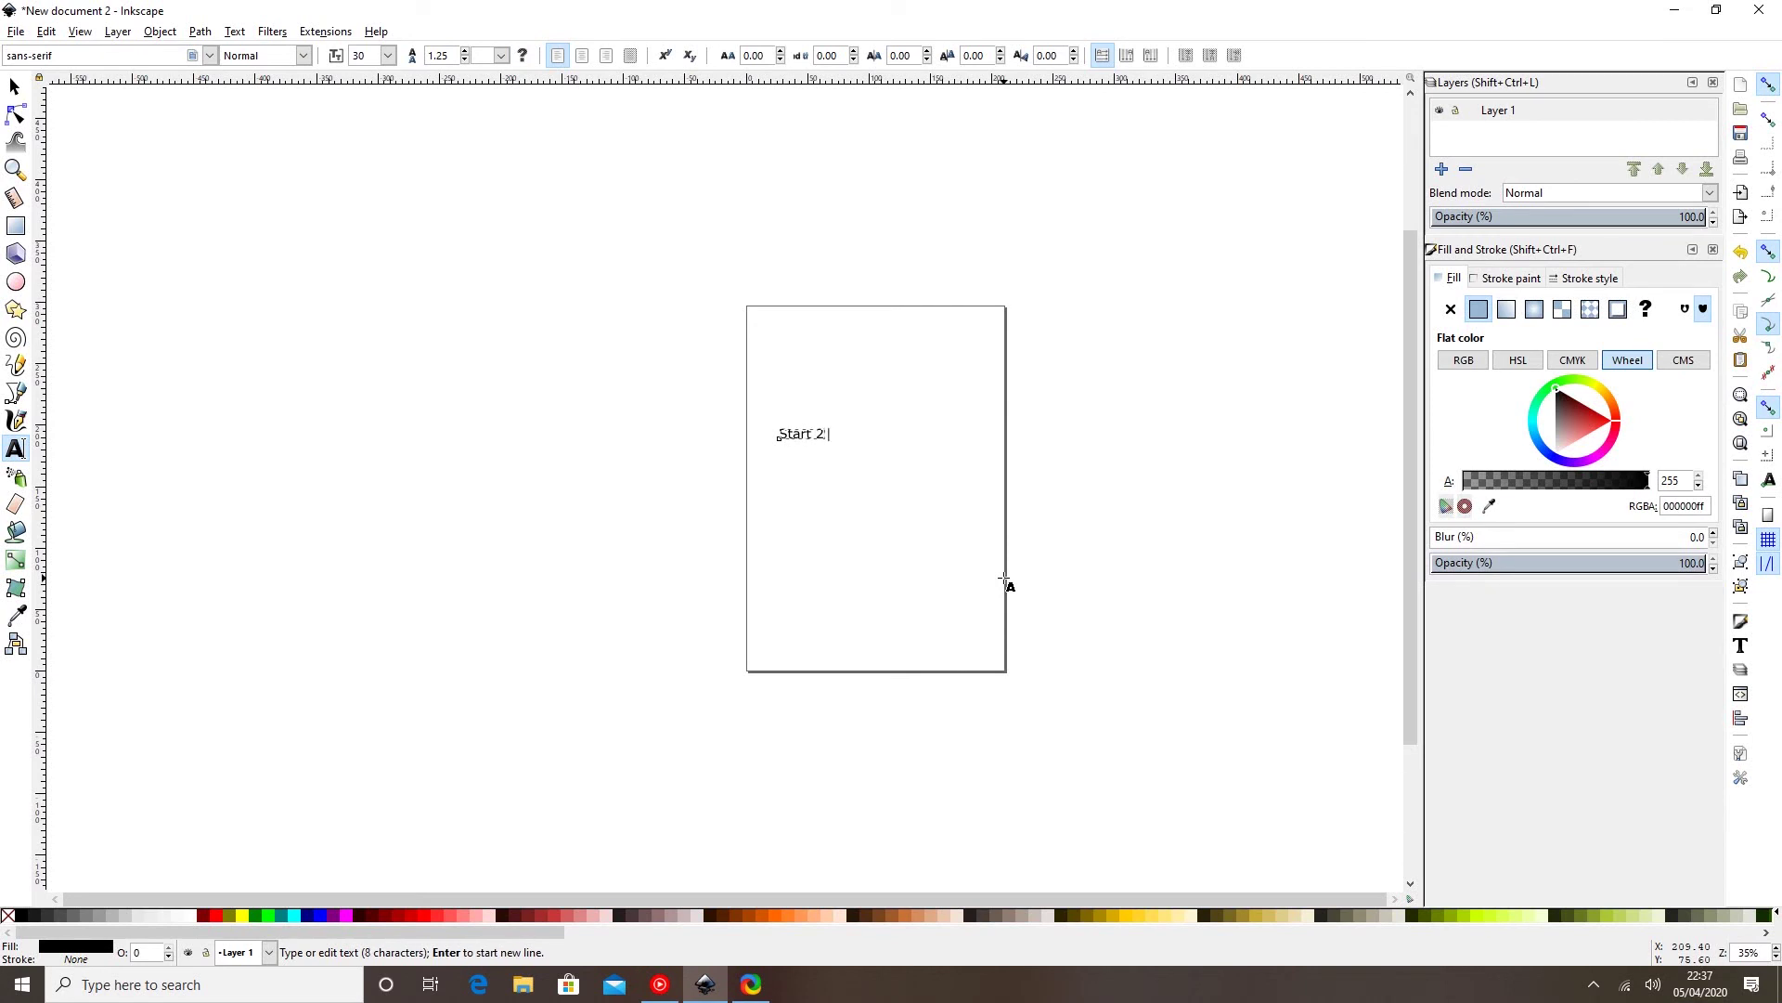
{"action": "type", "text": " Print"}
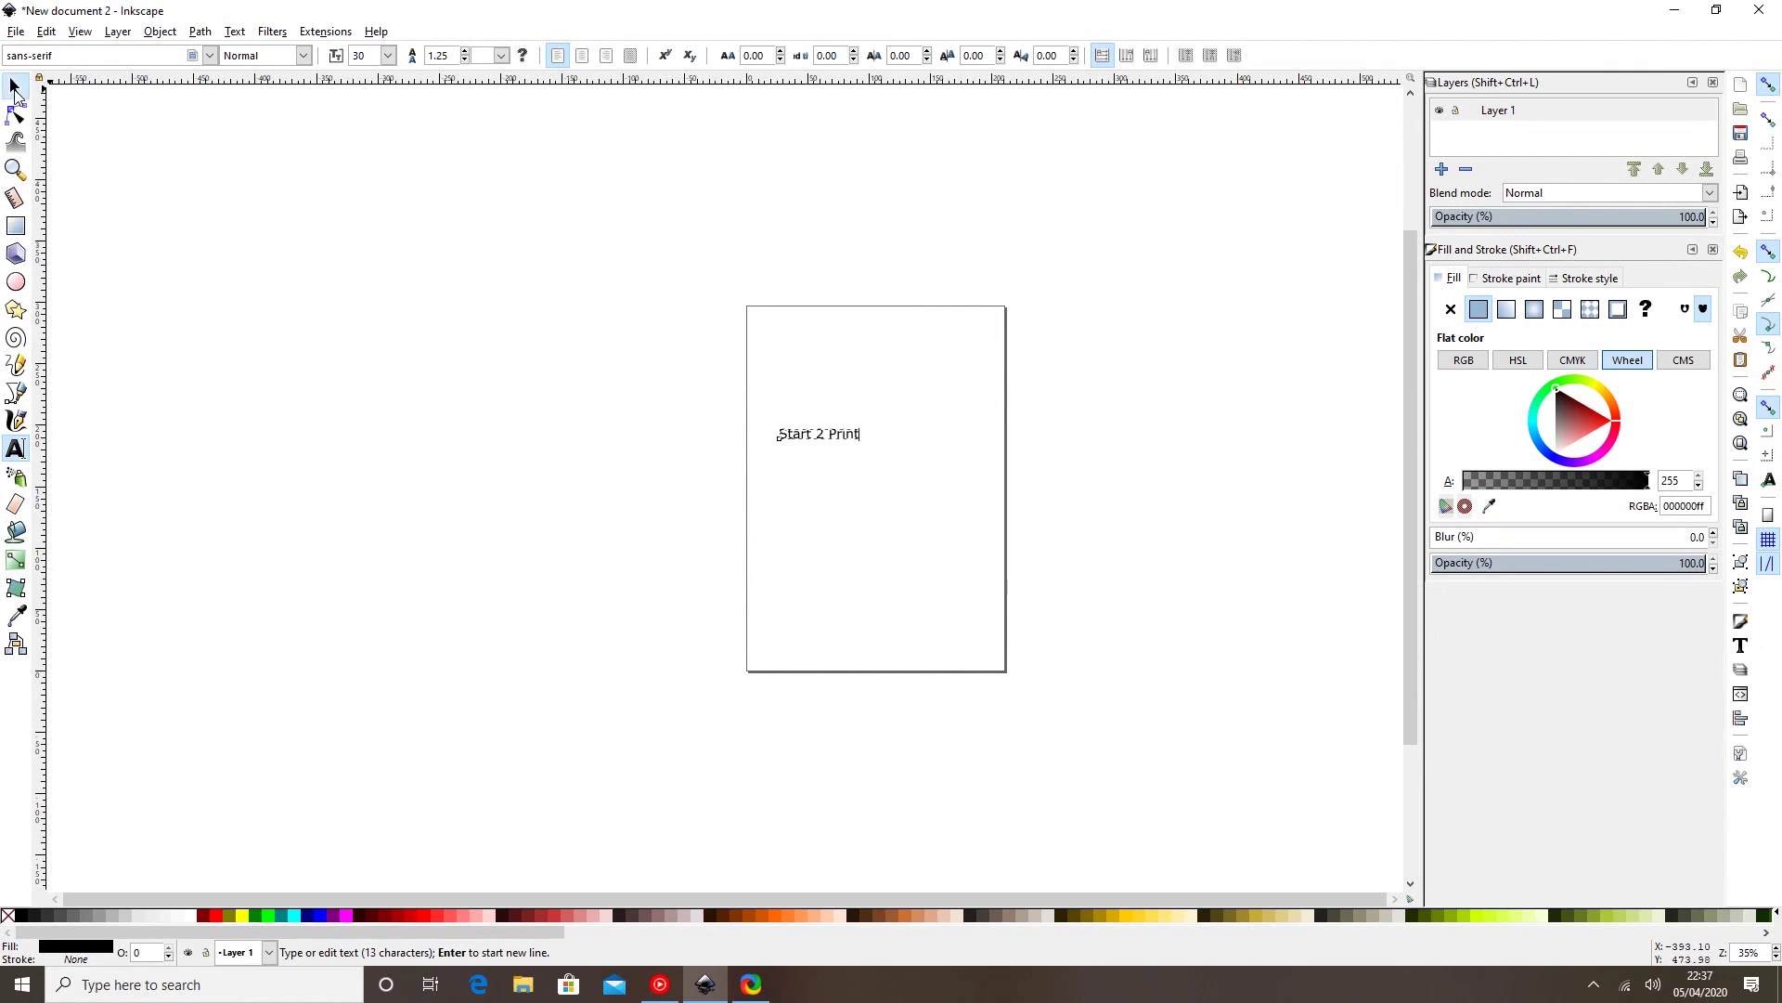
Enlarge the "Start 2 Print" text to about 177 by 75 mm and move it to the upper part of the page.
{"action": "left_click", "coordinate": [15, 86]}
{"action": "left_click_drag", "start_coordinate": [867, 452], "coordinate": [1007, 534]}
{"action": "left_click_drag", "start_coordinate": [933, 476], "coordinate": [909, 397]}
{"action": "left_click", "coordinate": [910, 397]}
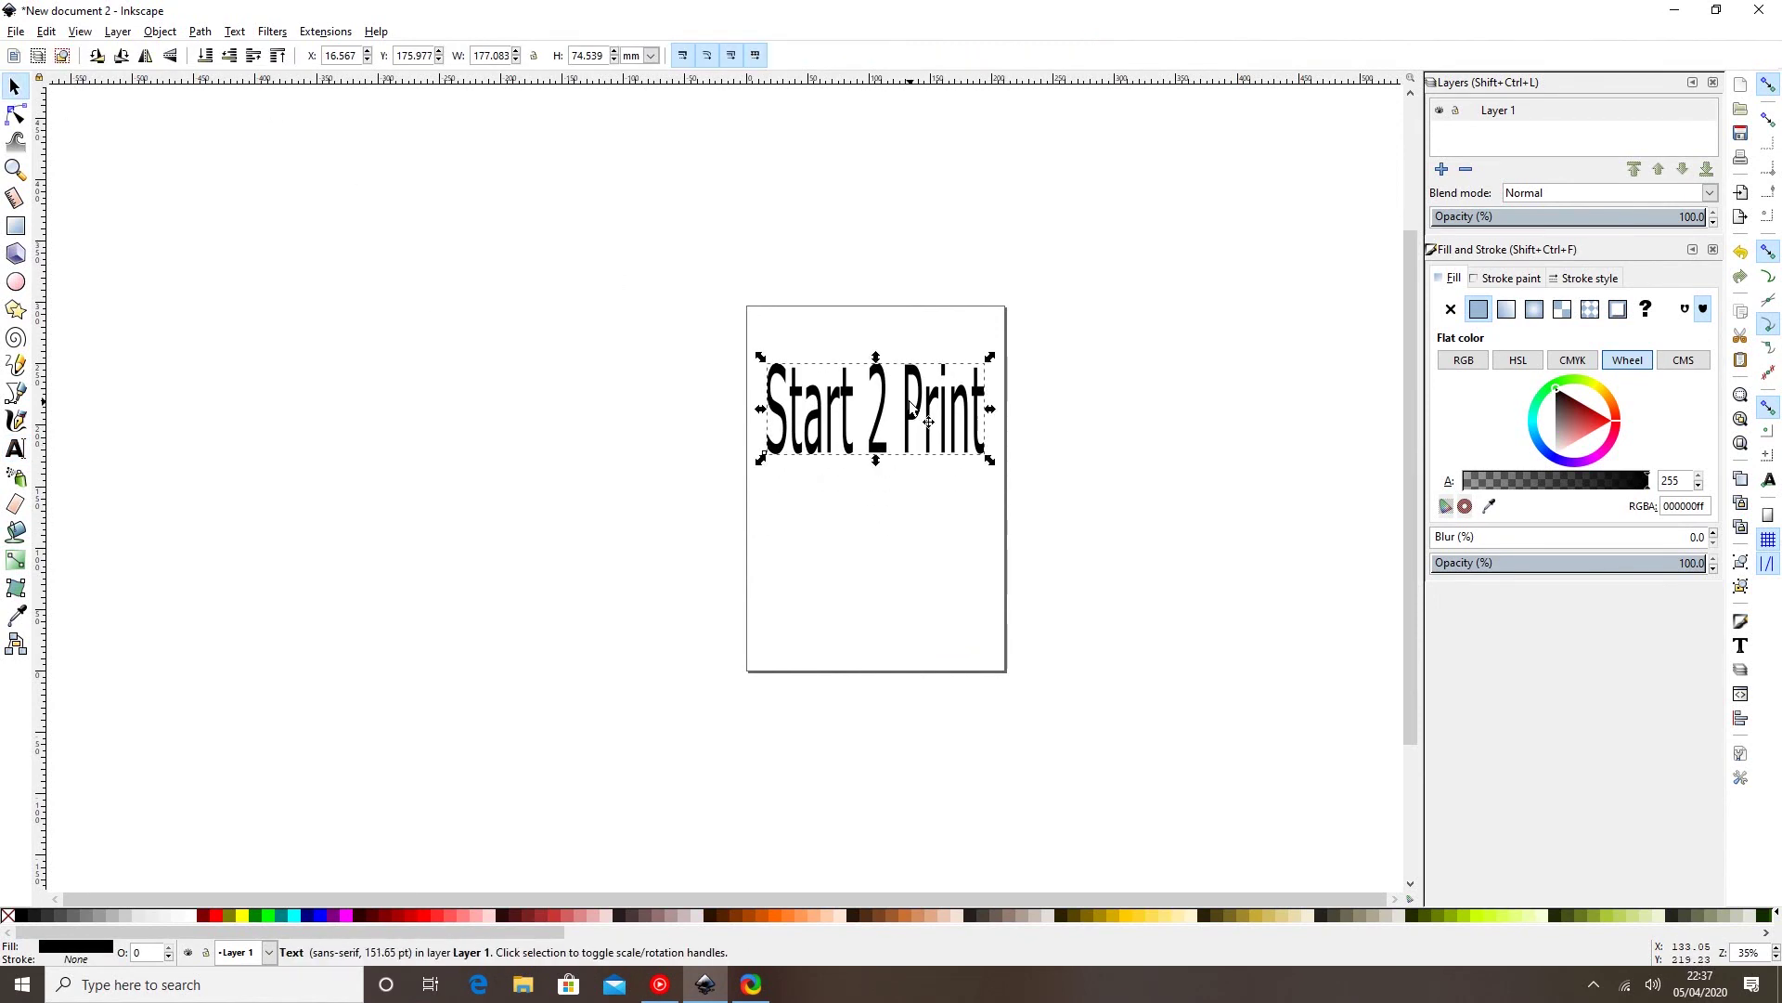
Change the font of the "Start 2 Print" text to MV Boli.
{"action": "left_click", "coordinate": [16, 449]}
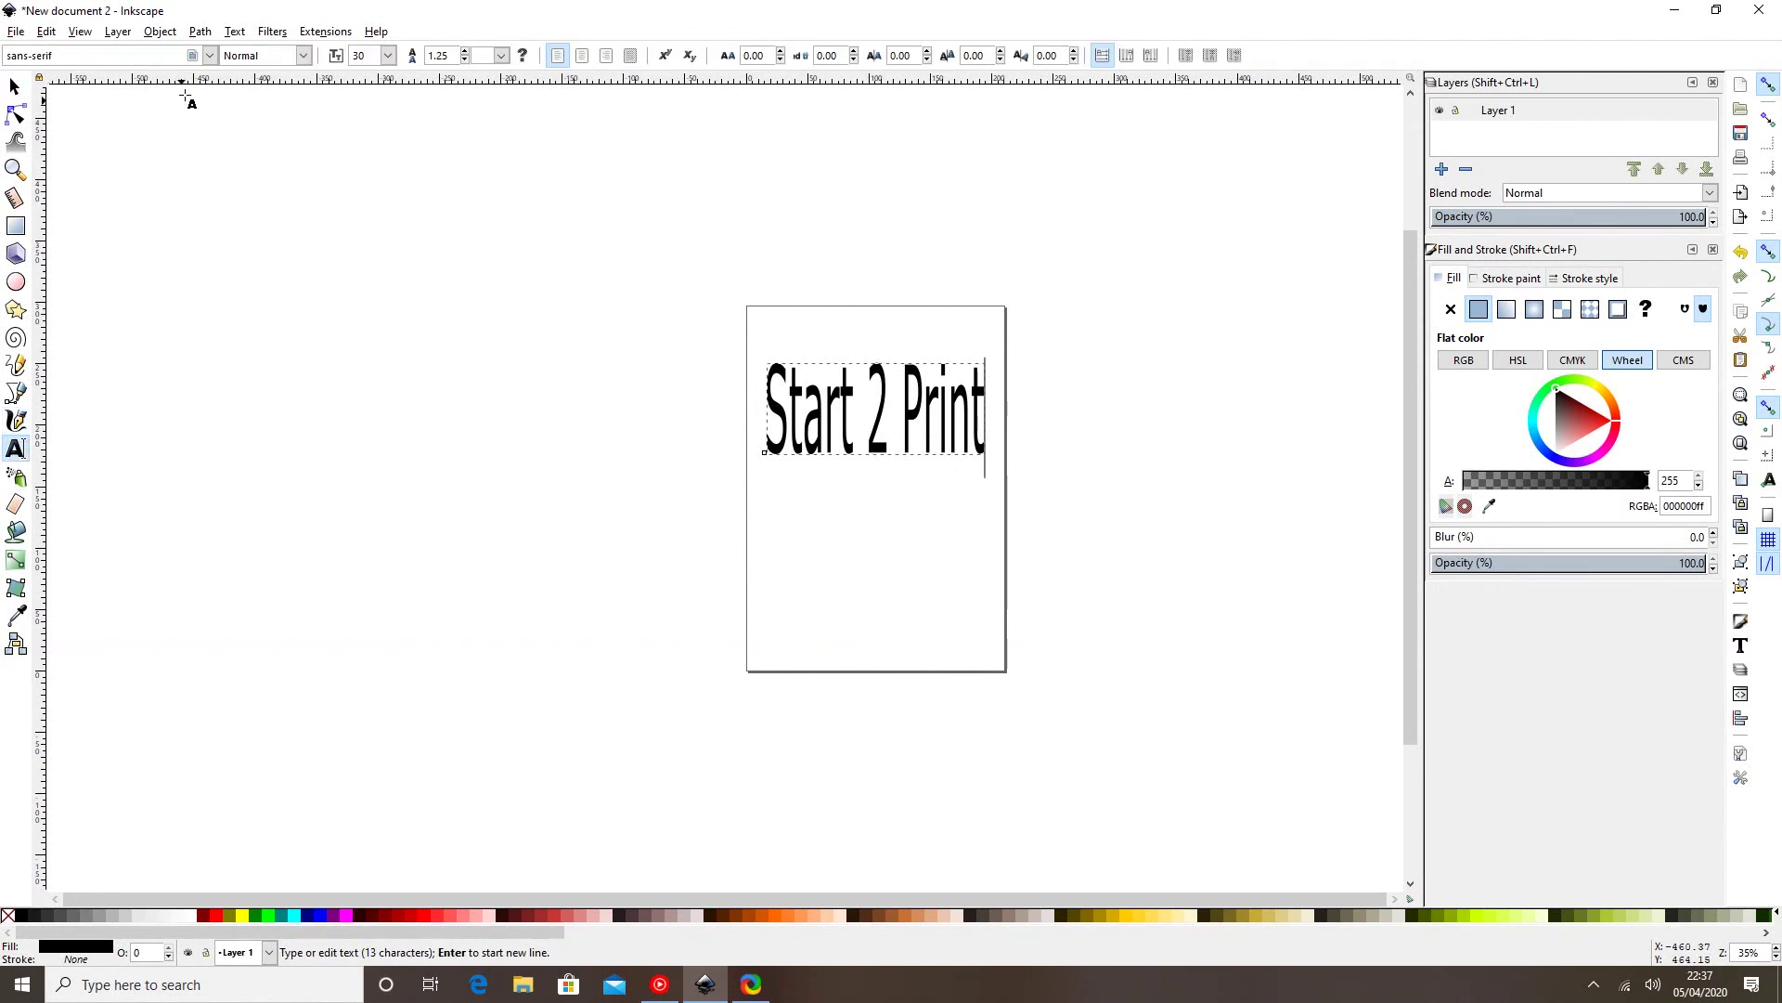
{"action": "left_click", "coordinate": [210, 56]}
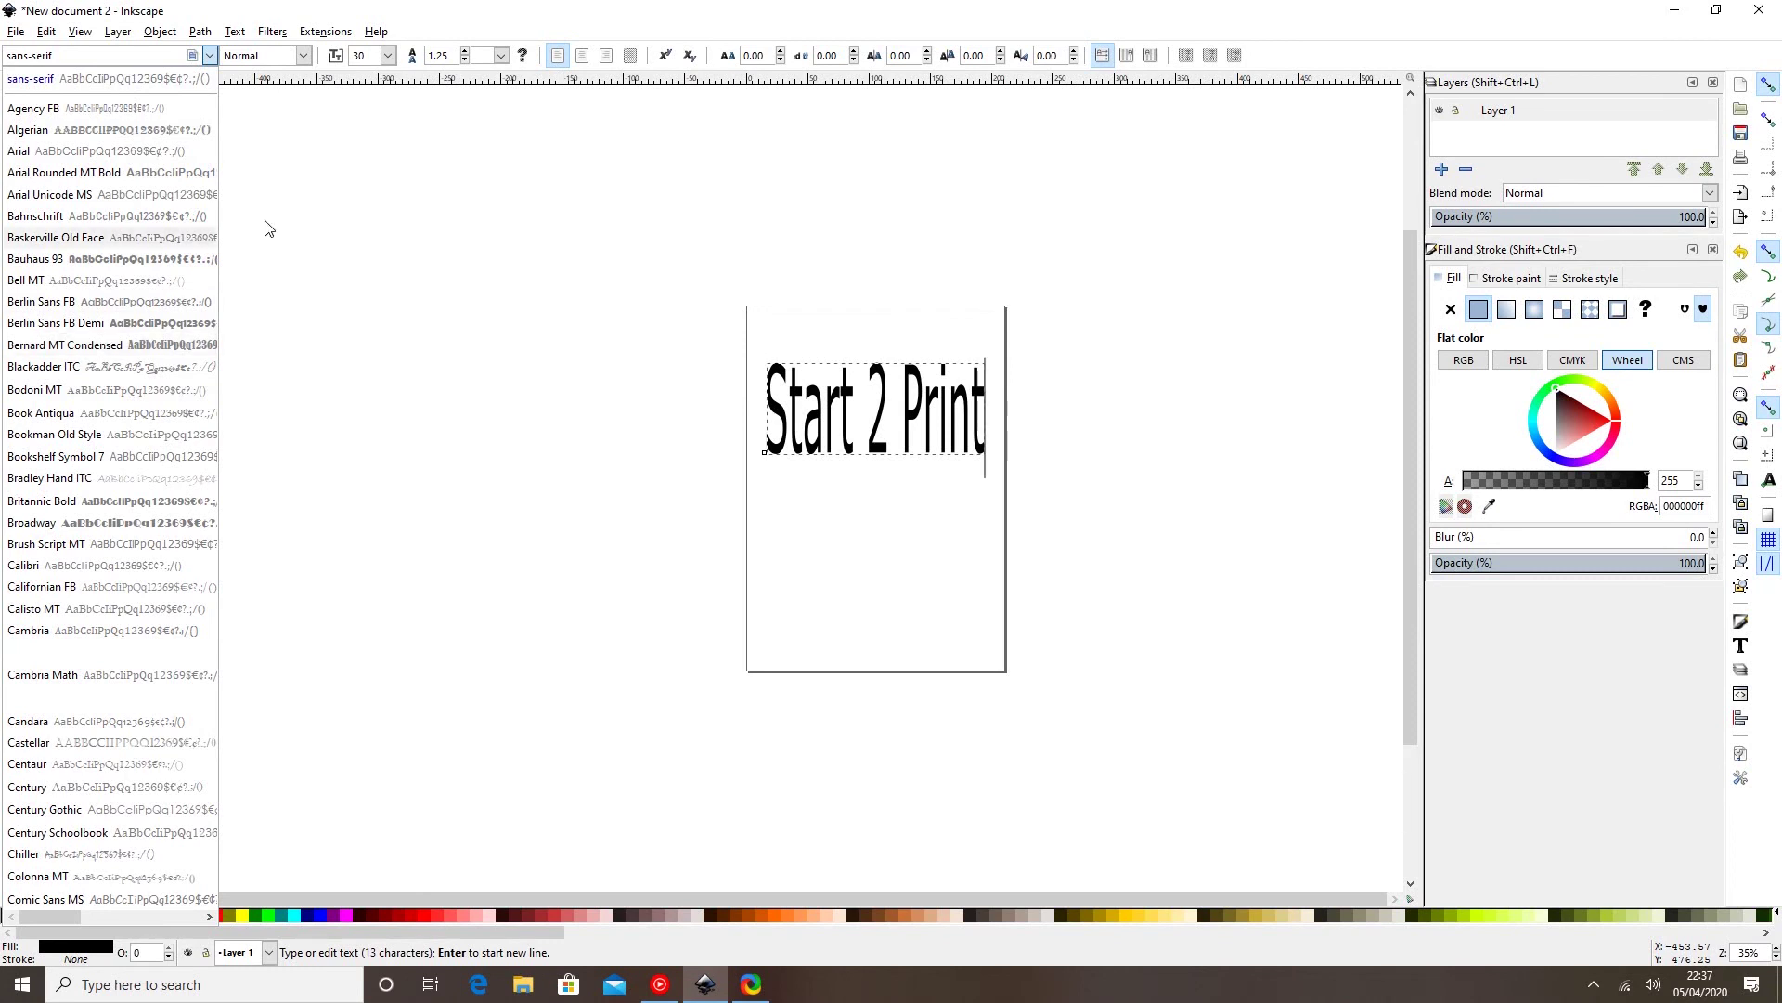
{"action": "left_click", "coordinate": [251, 103]}
{"action": "left_click", "coordinate": [209, 56]}
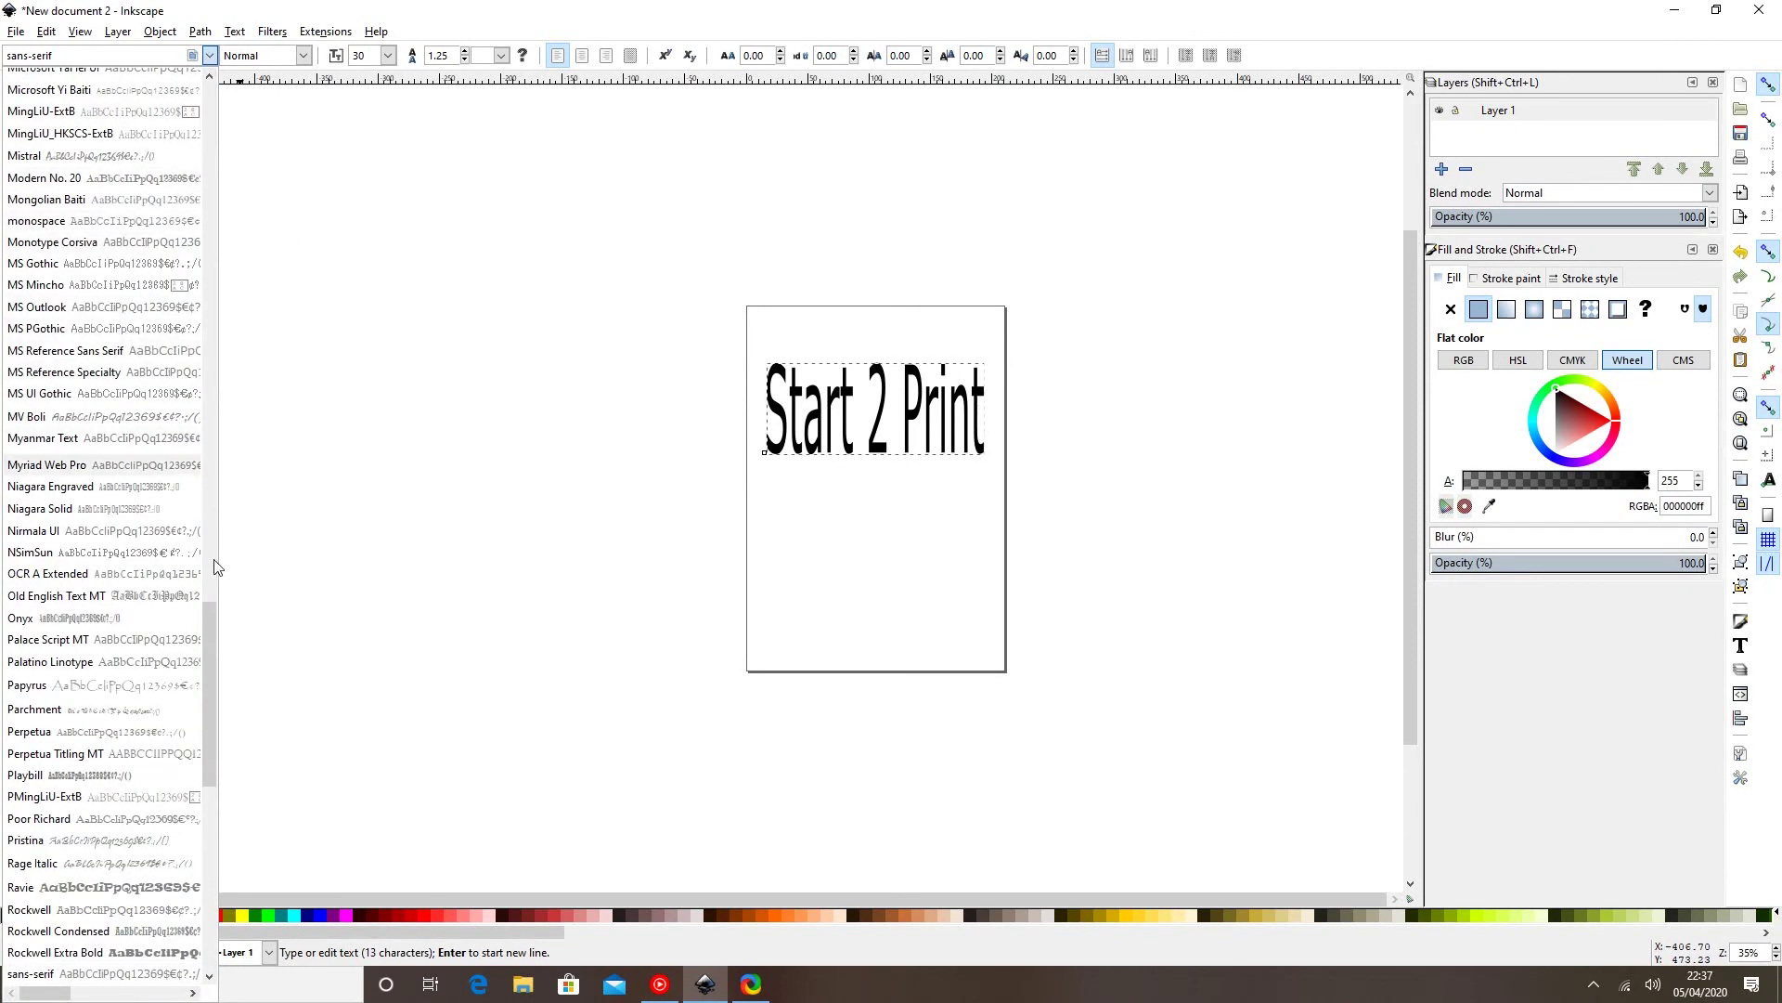
{"action": "left_click_drag", "start_coordinate": [210, 668], "coordinate": [211, 644]}
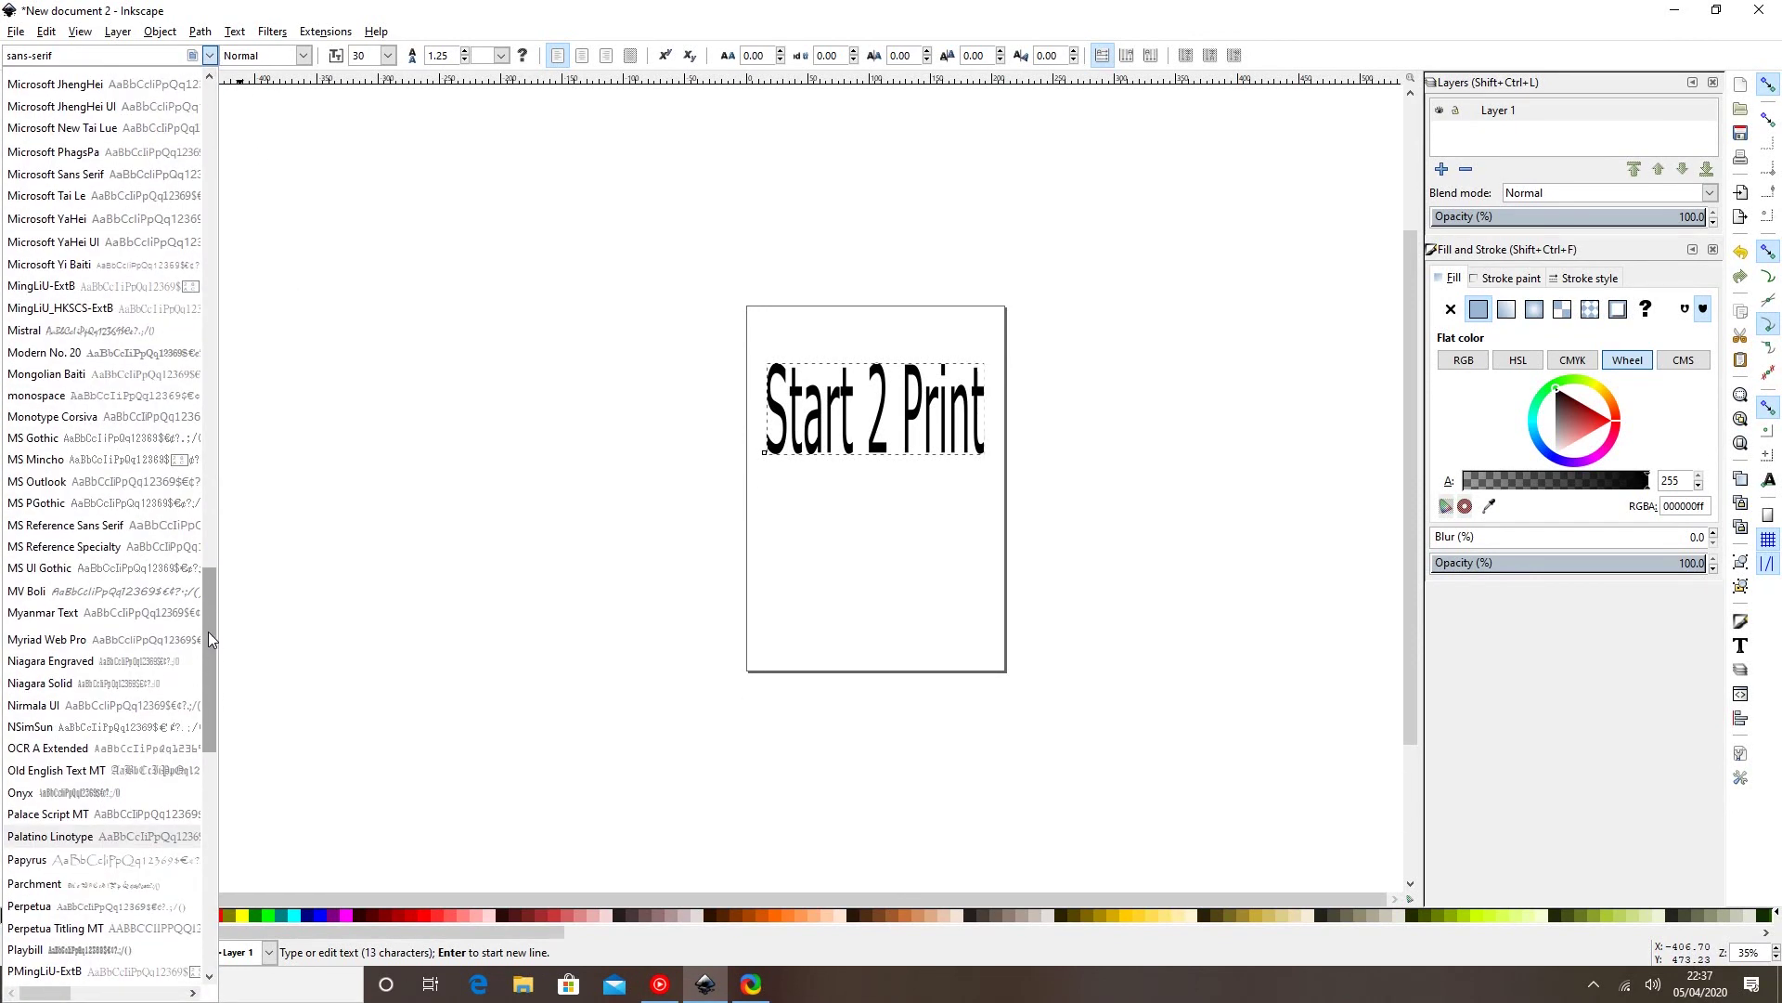
{"action": "left_click", "coordinate": [125, 595]}
Resize the text to about 169 by 52 mm and place it near the page's upper edge at about X 22.4, Y 221 mm.
{"action": "left_click", "coordinate": [14, 86]}
{"action": "left_click_drag", "start_coordinate": [1010, 463], "coordinate": [911, 373]}
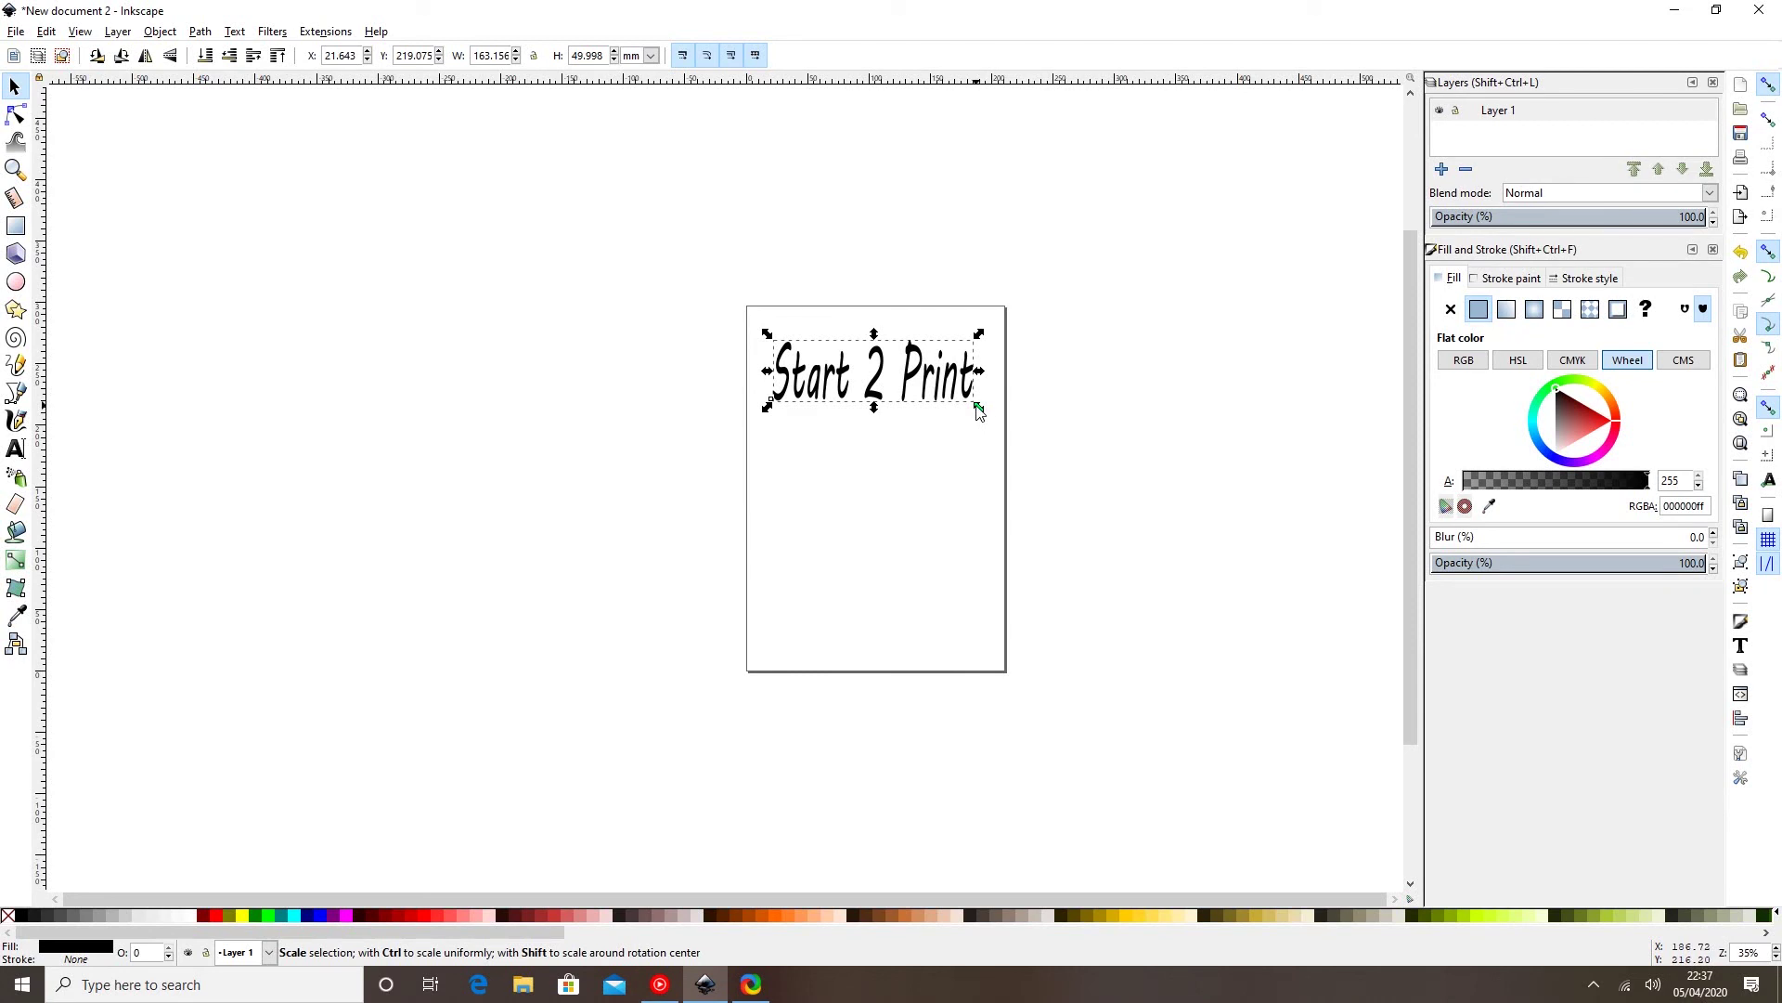
{"action": "left_click_drag", "start_coordinate": [979, 406], "coordinate": [987, 545]}
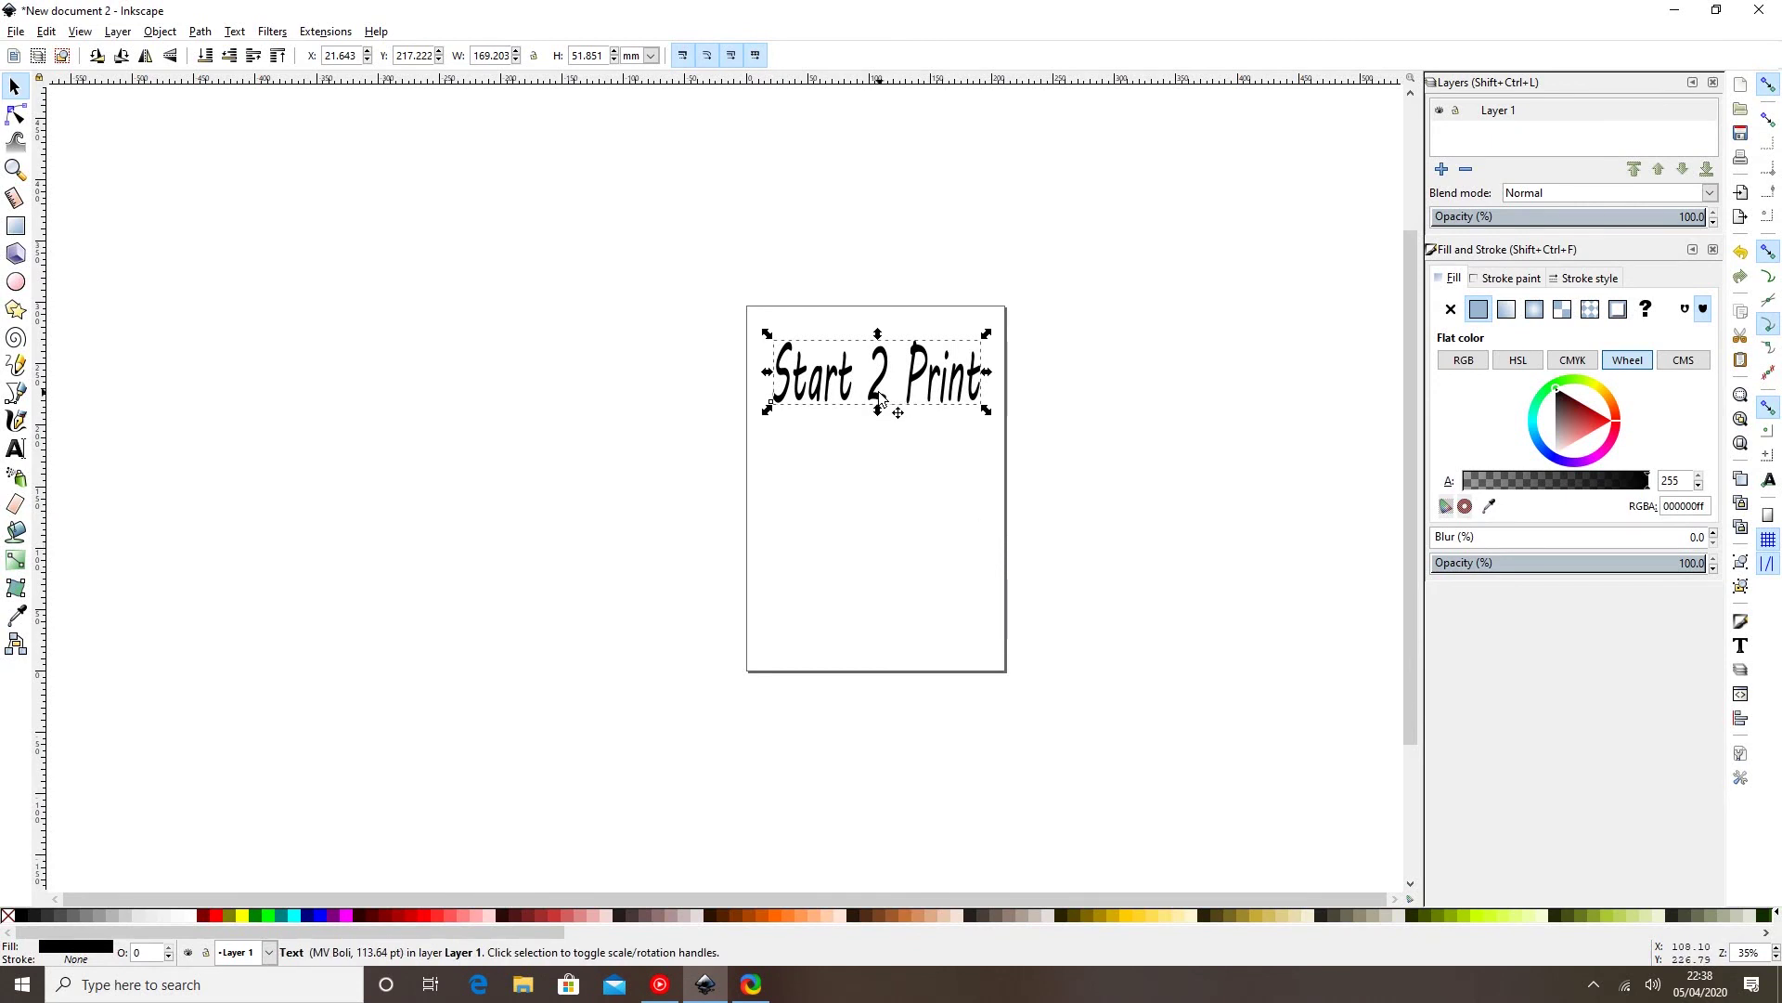
{"action": "left_click_drag", "start_coordinate": [878, 391], "coordinate": [880, 386]}
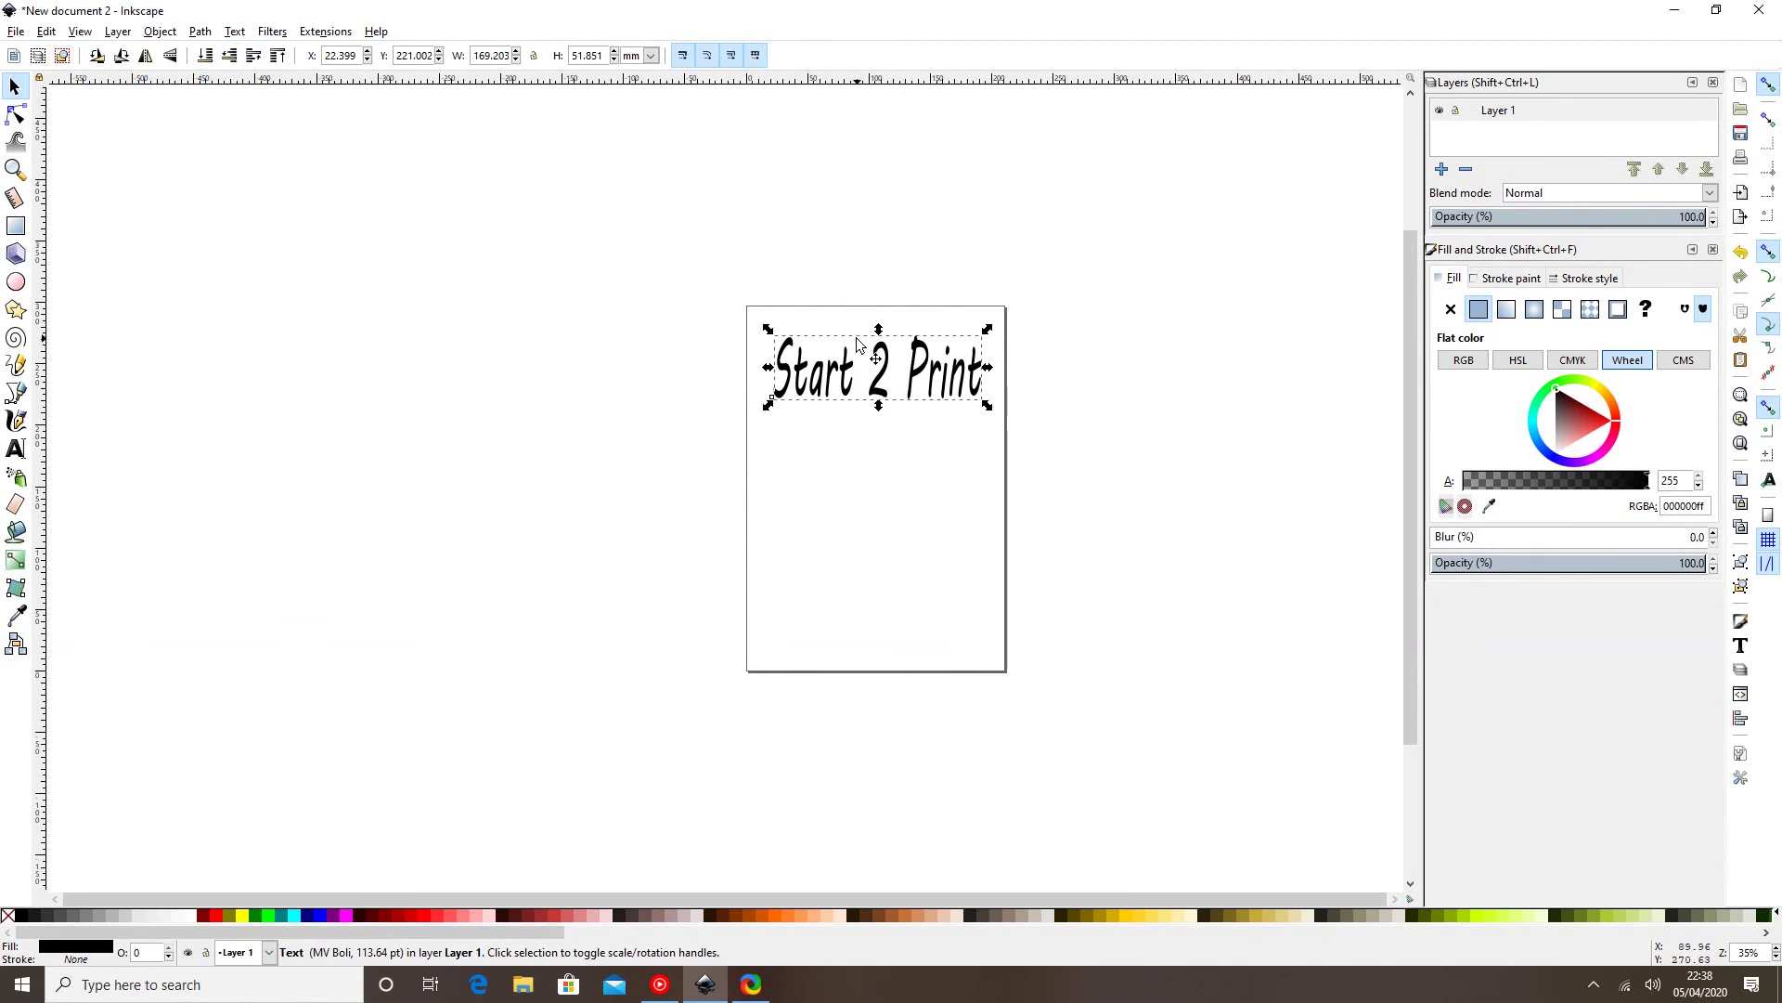
Try to send the unconverted "Start 2 Print" text to SignCut Pro 2 and dismiss the message.
{"action": "left_click", "coordinate": [329, 33]}
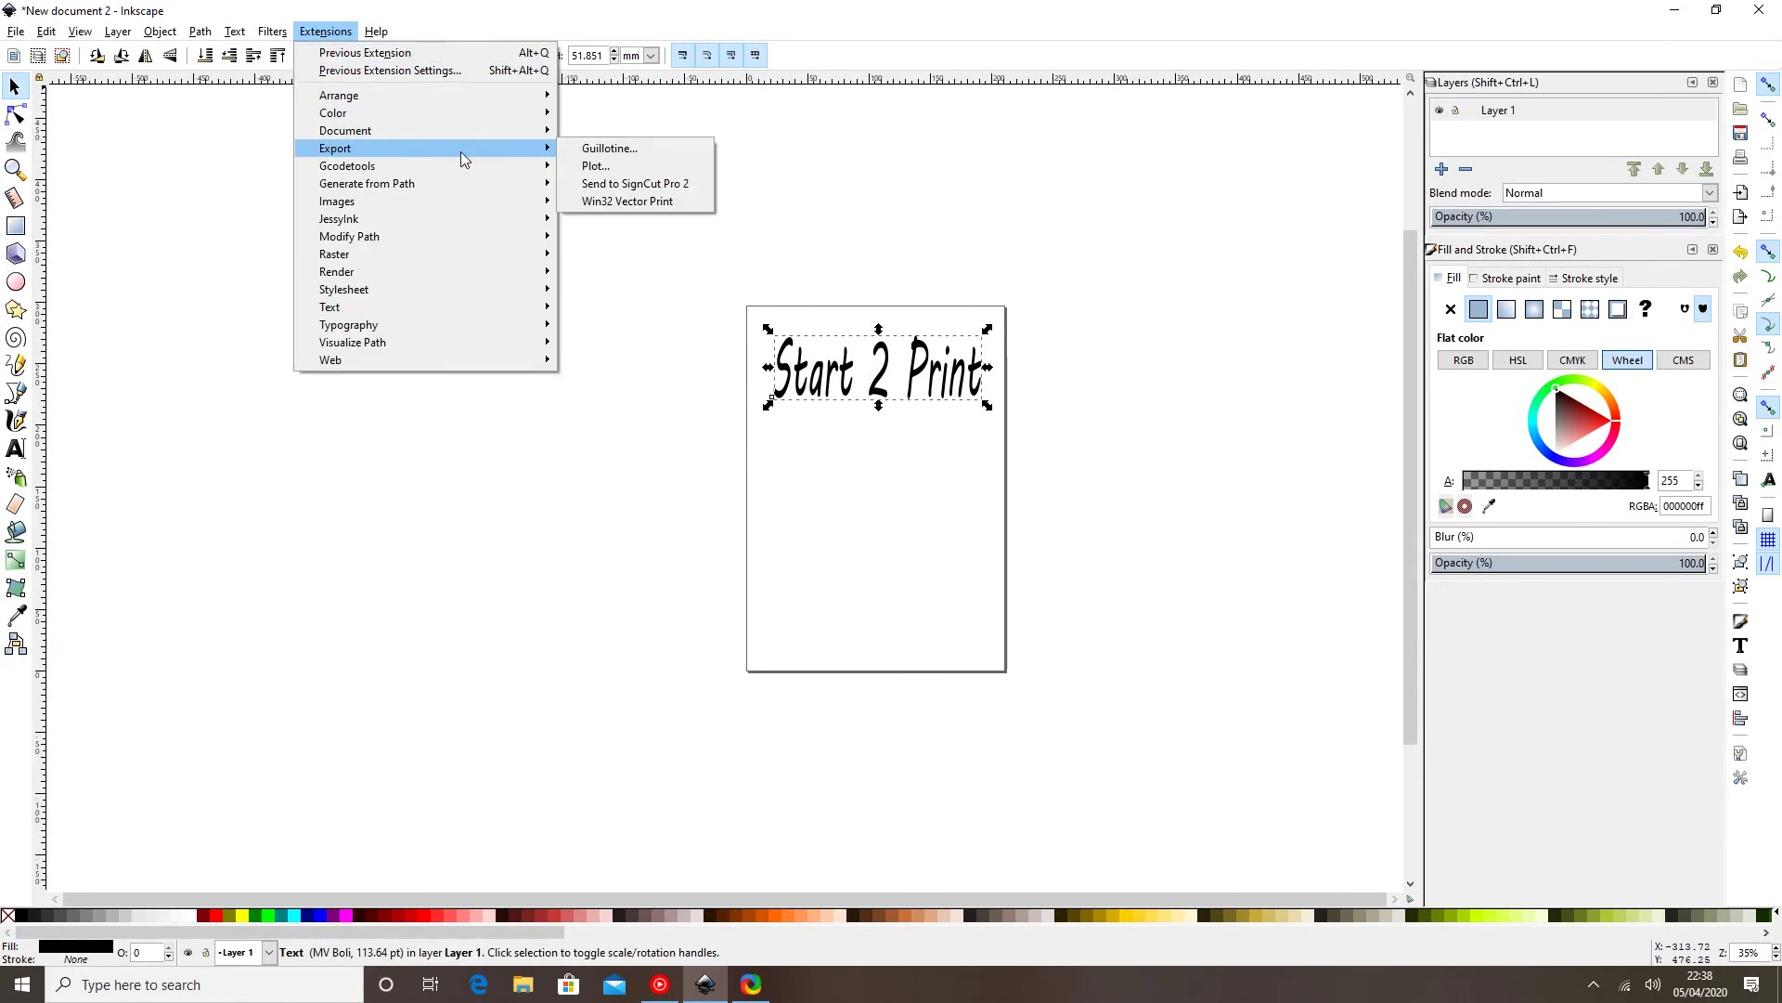
{"action": "left_click", "coordinate": [599, 167]}
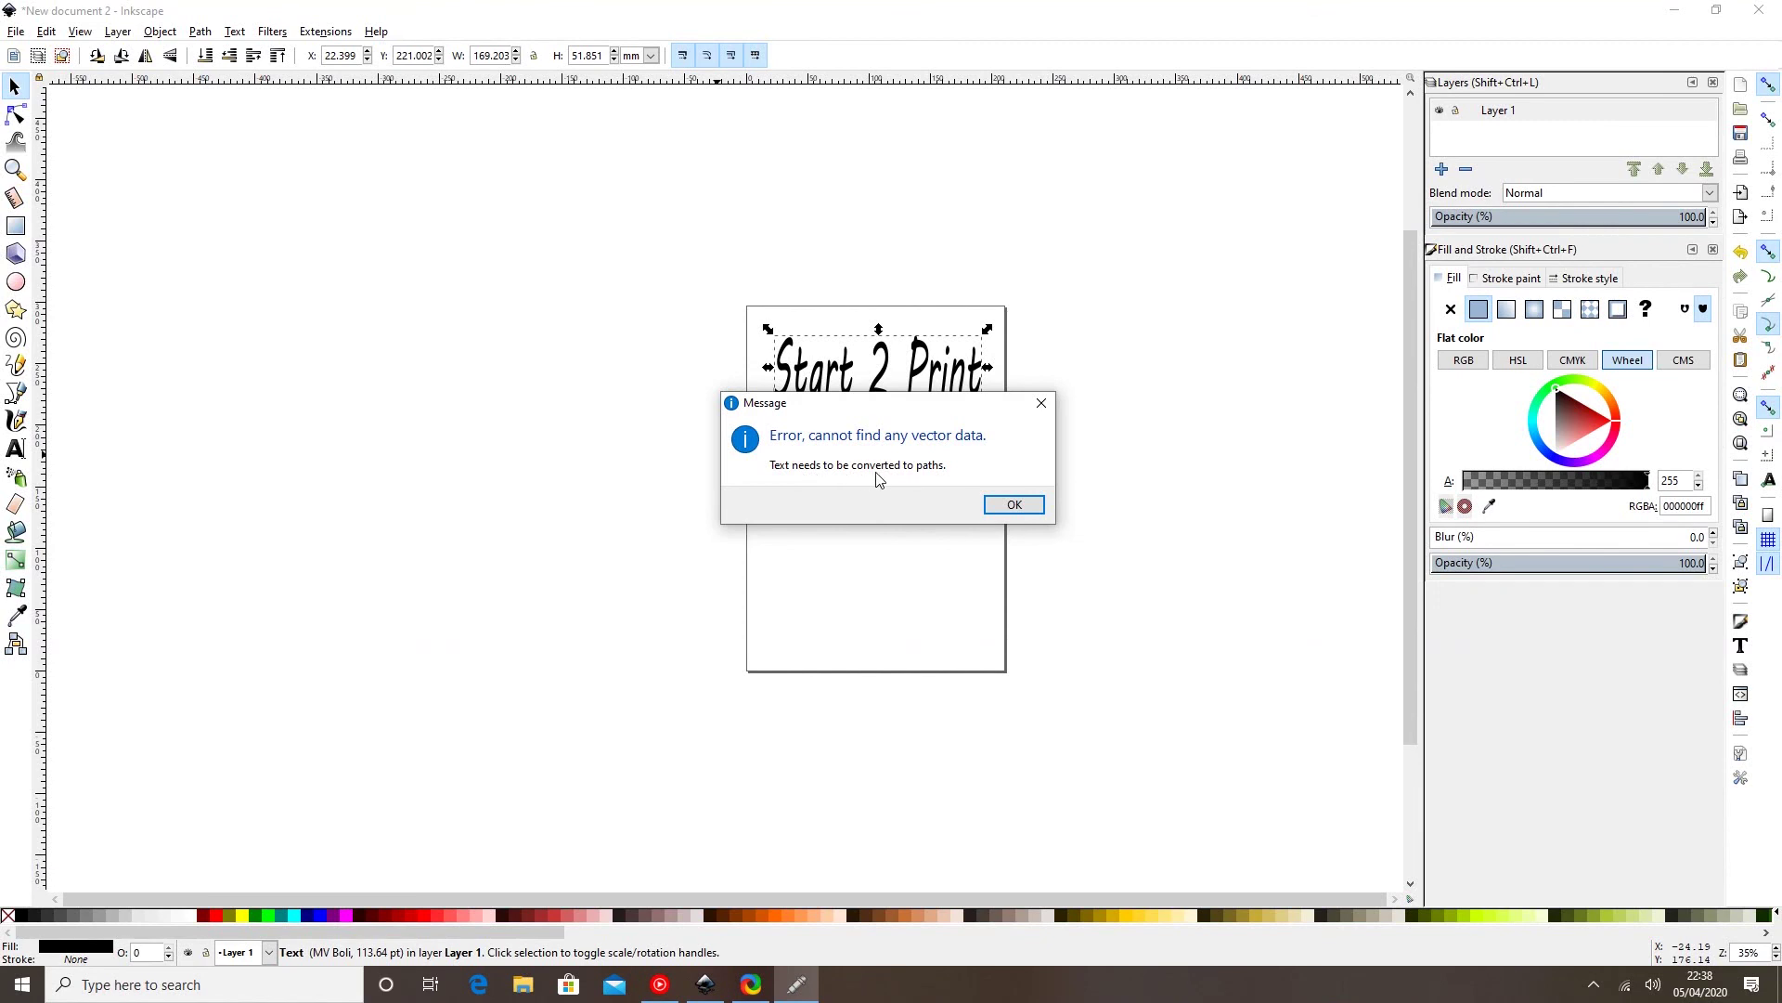
{"action": "left_click", "coordinate": [1014, 504]}
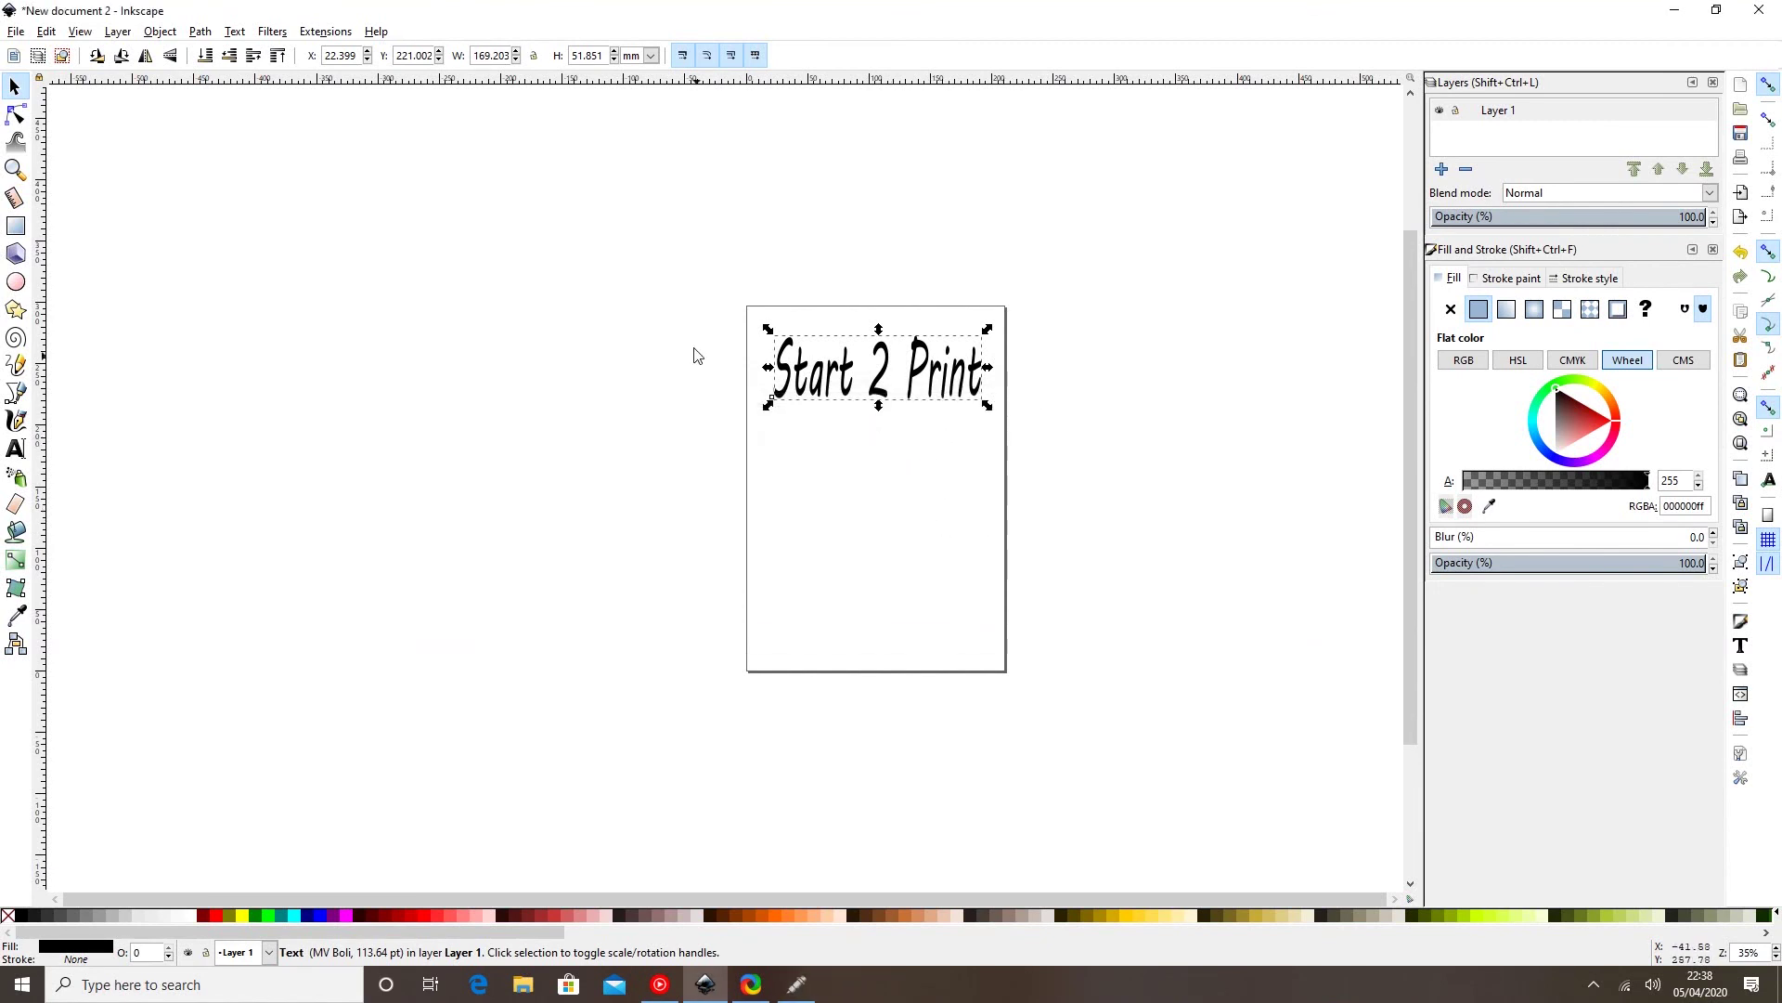
Convert the "Start 2 Print" text object to paths.
{"action": "left_click", "coordinate": [201, 33]}
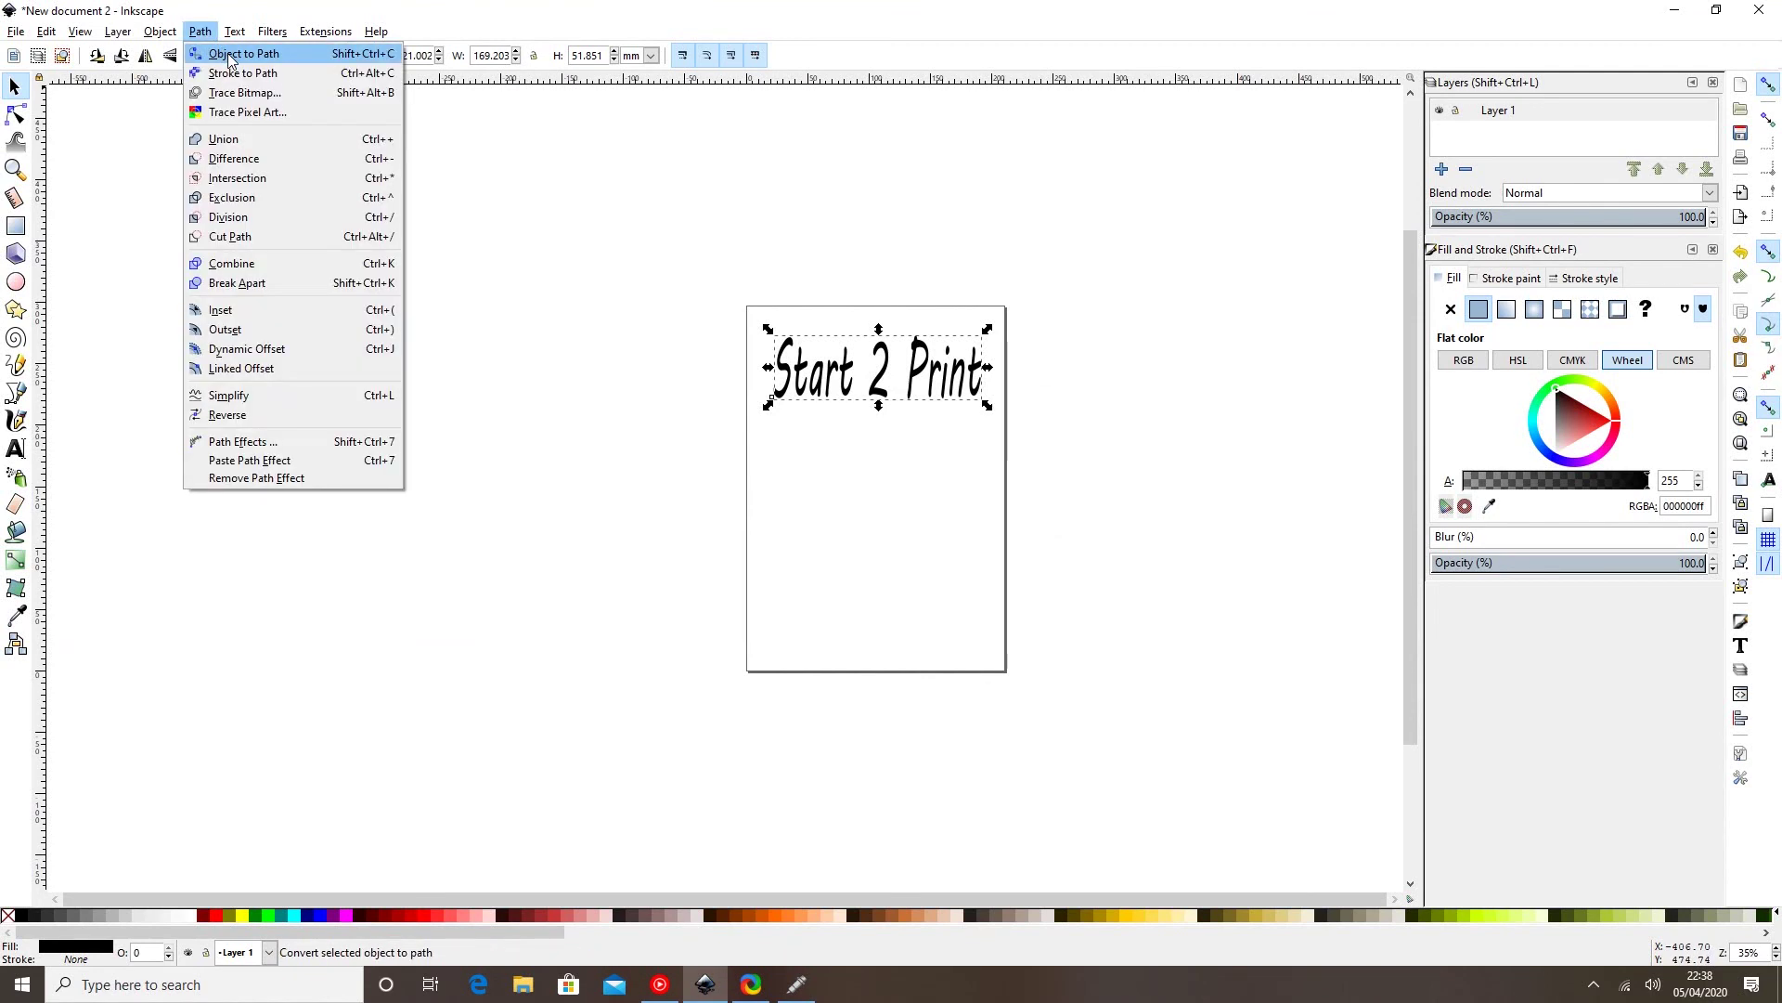
{"action": "left_click", "coordinate": [232, 53]}
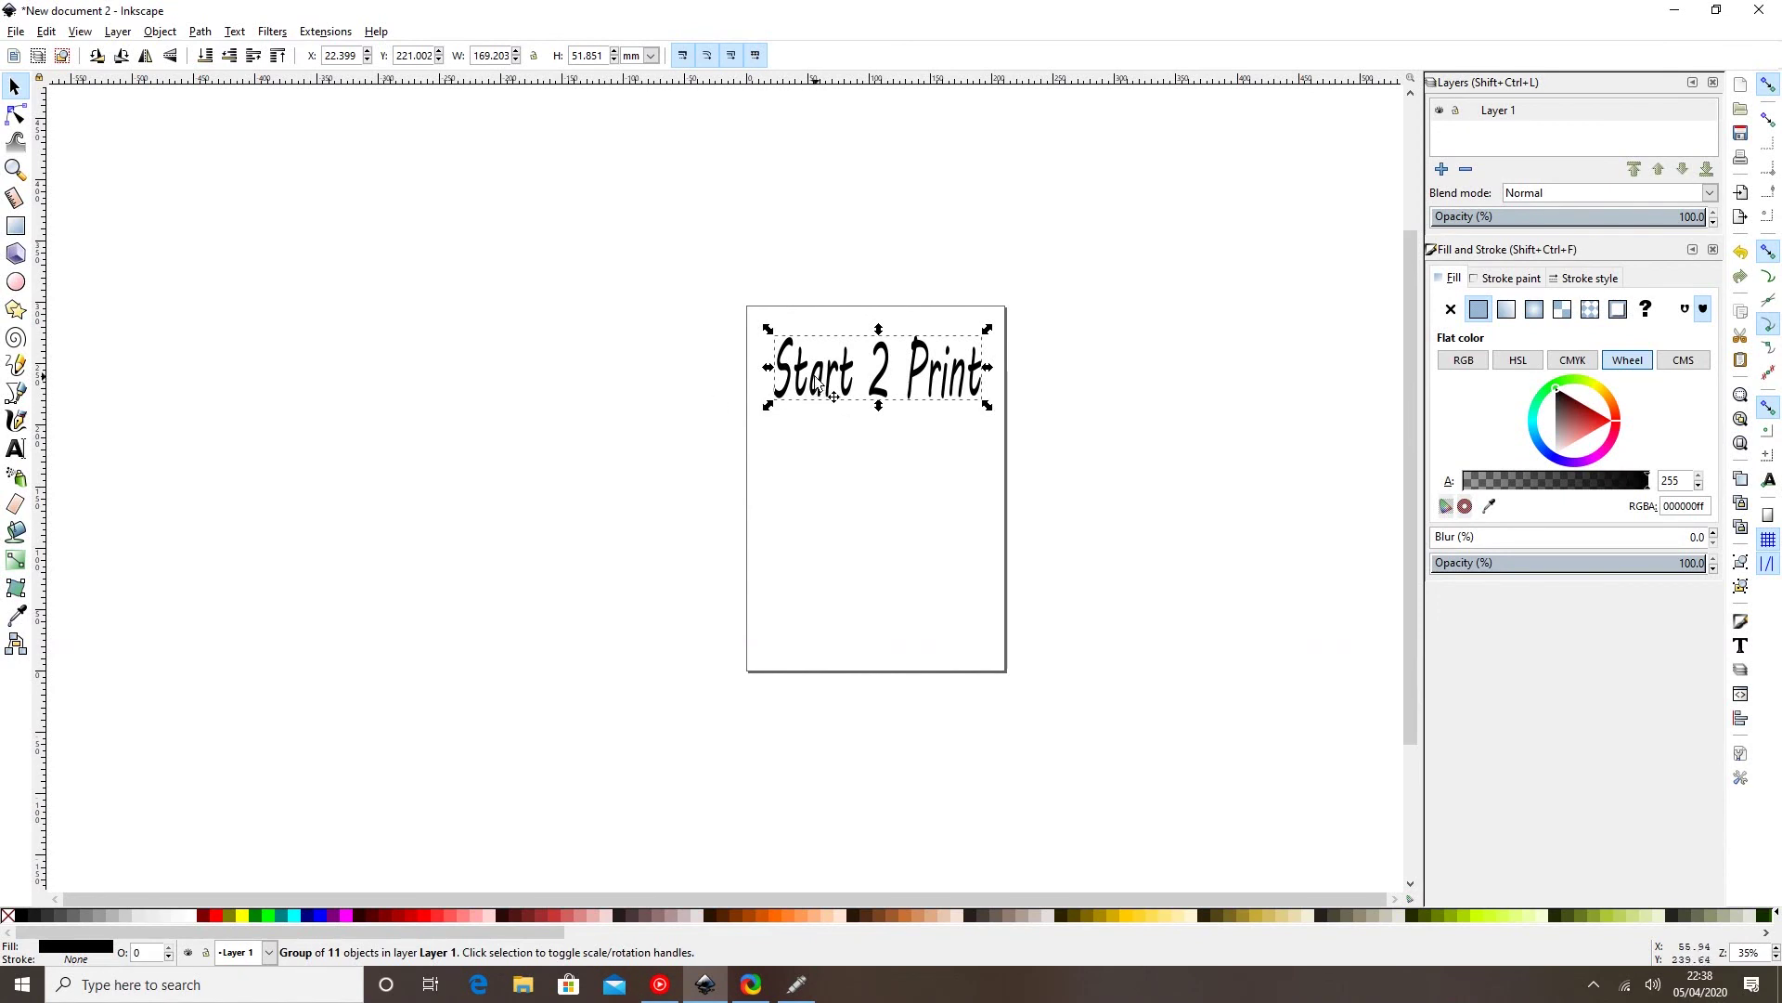
Send the converted lettering to SignCut Pro 2, view the imported design there, and close SignCut.
{"action": "left_click", "coordinate": [336, 34]}
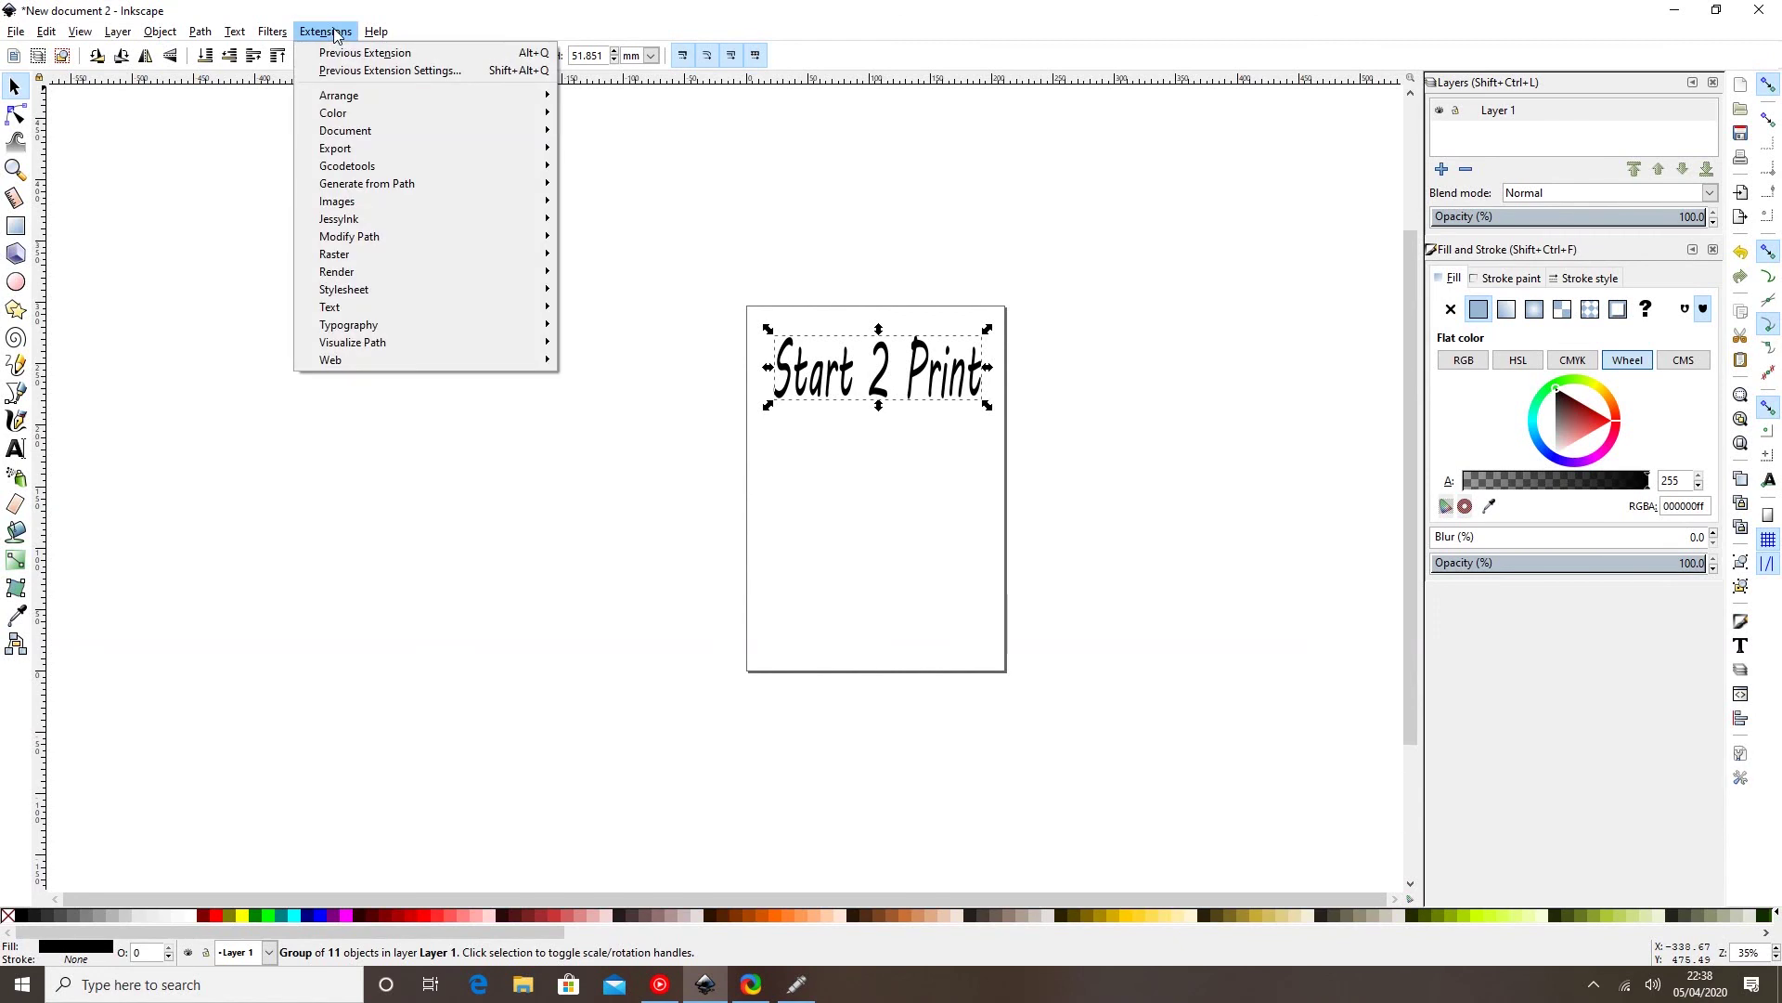
{"action": "mouse_move", "coordinate": [426, 154]}
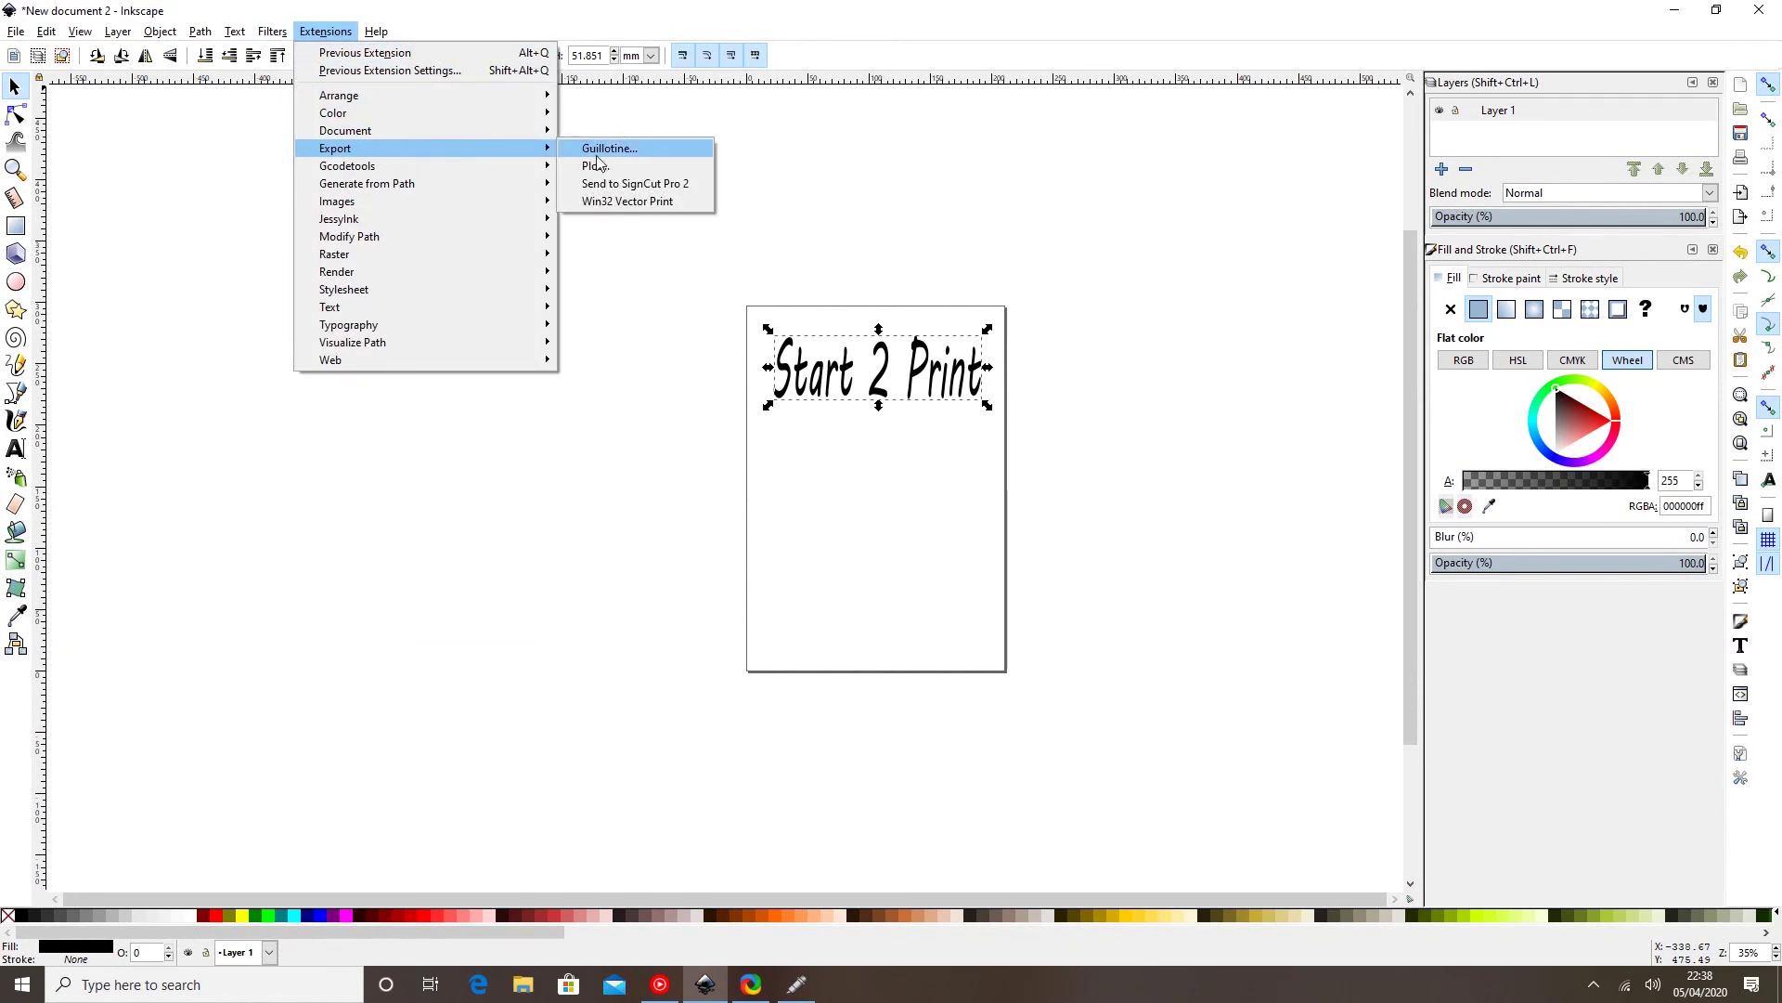
{"action": "left_click", "coordinate": [612, 185]}
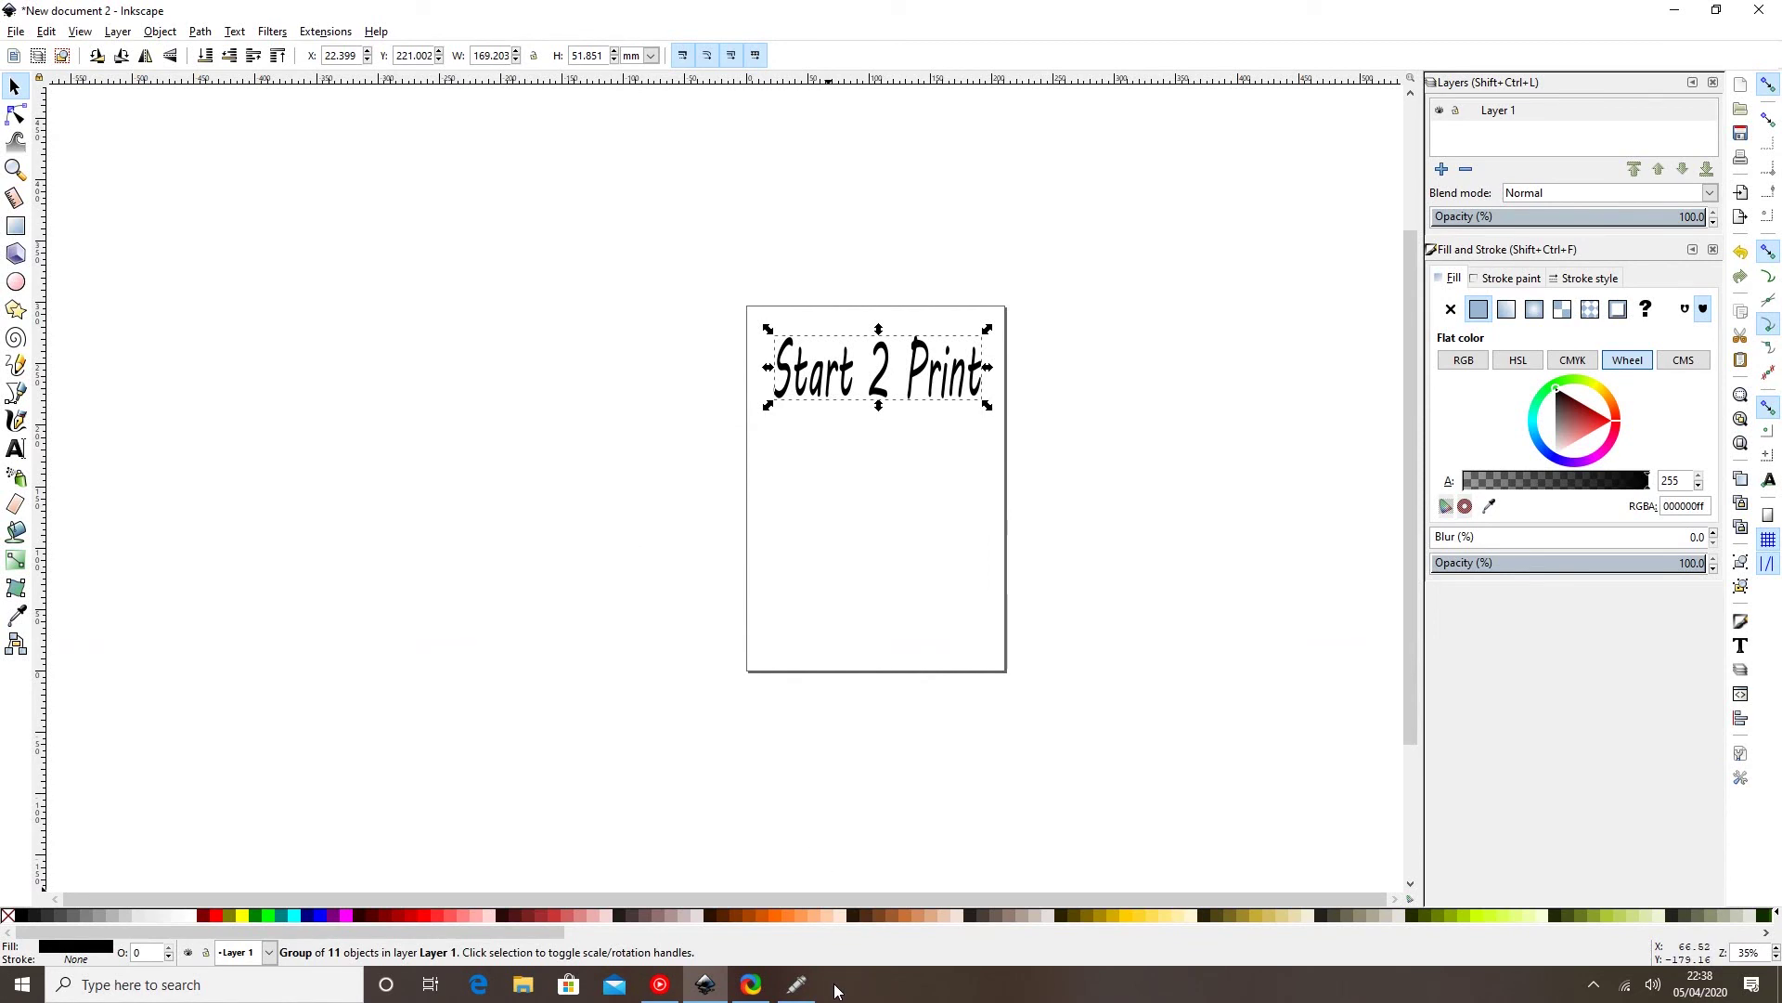
{"action": "left_click", "coordinate": [797, 984]}
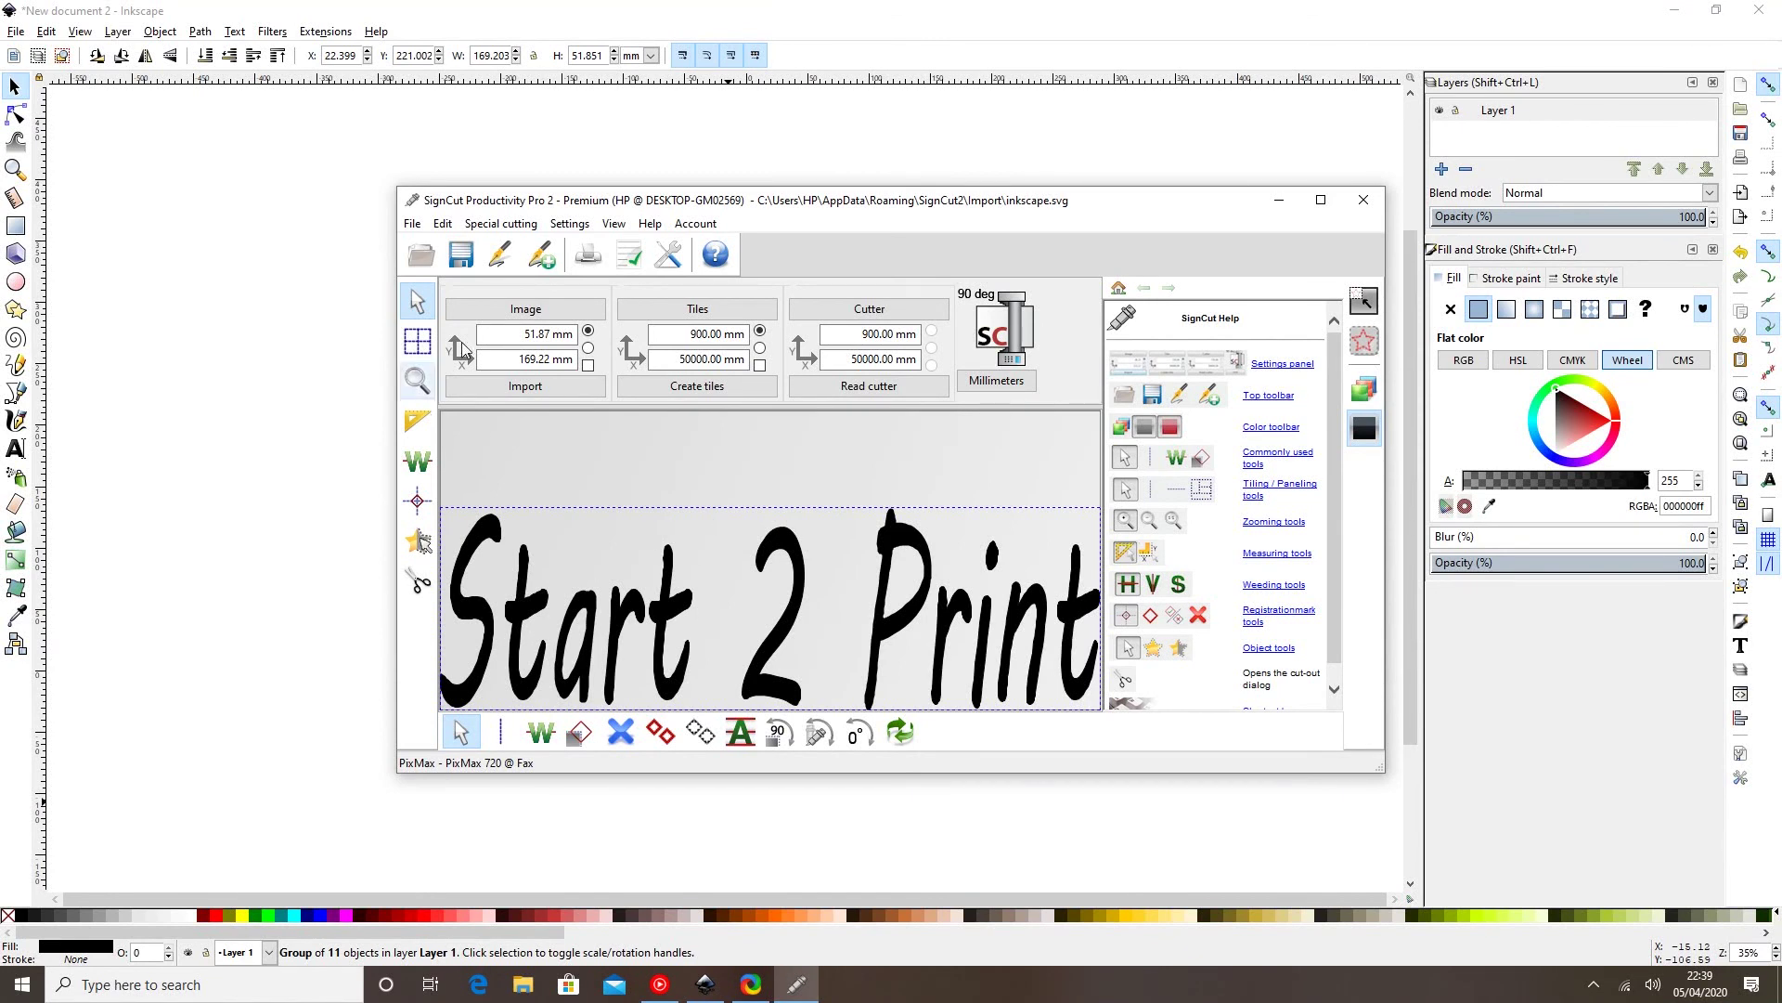
{"action": "left_click", "coordinate": [1363, 200]}
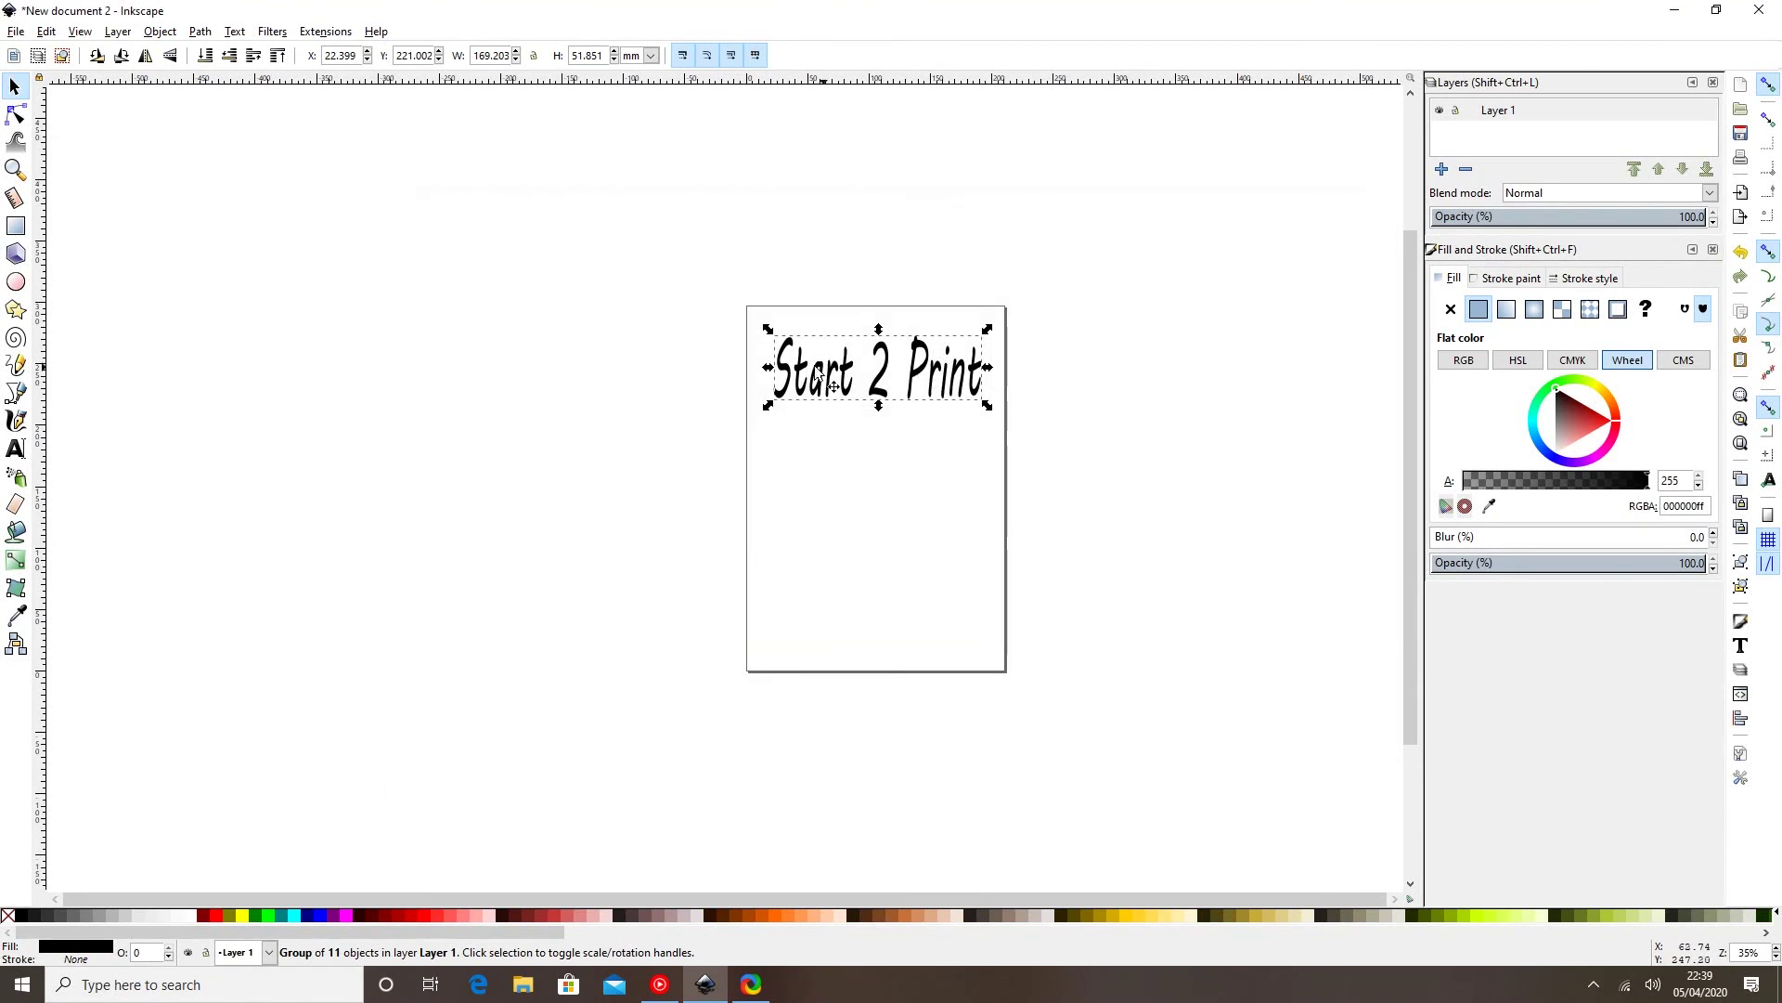
Flip the lettering horizontally, send the mirrored version to SignCut Pro 2, and switch to SignCut.
{"action": "left_click", "coordinate": [146, 57]}
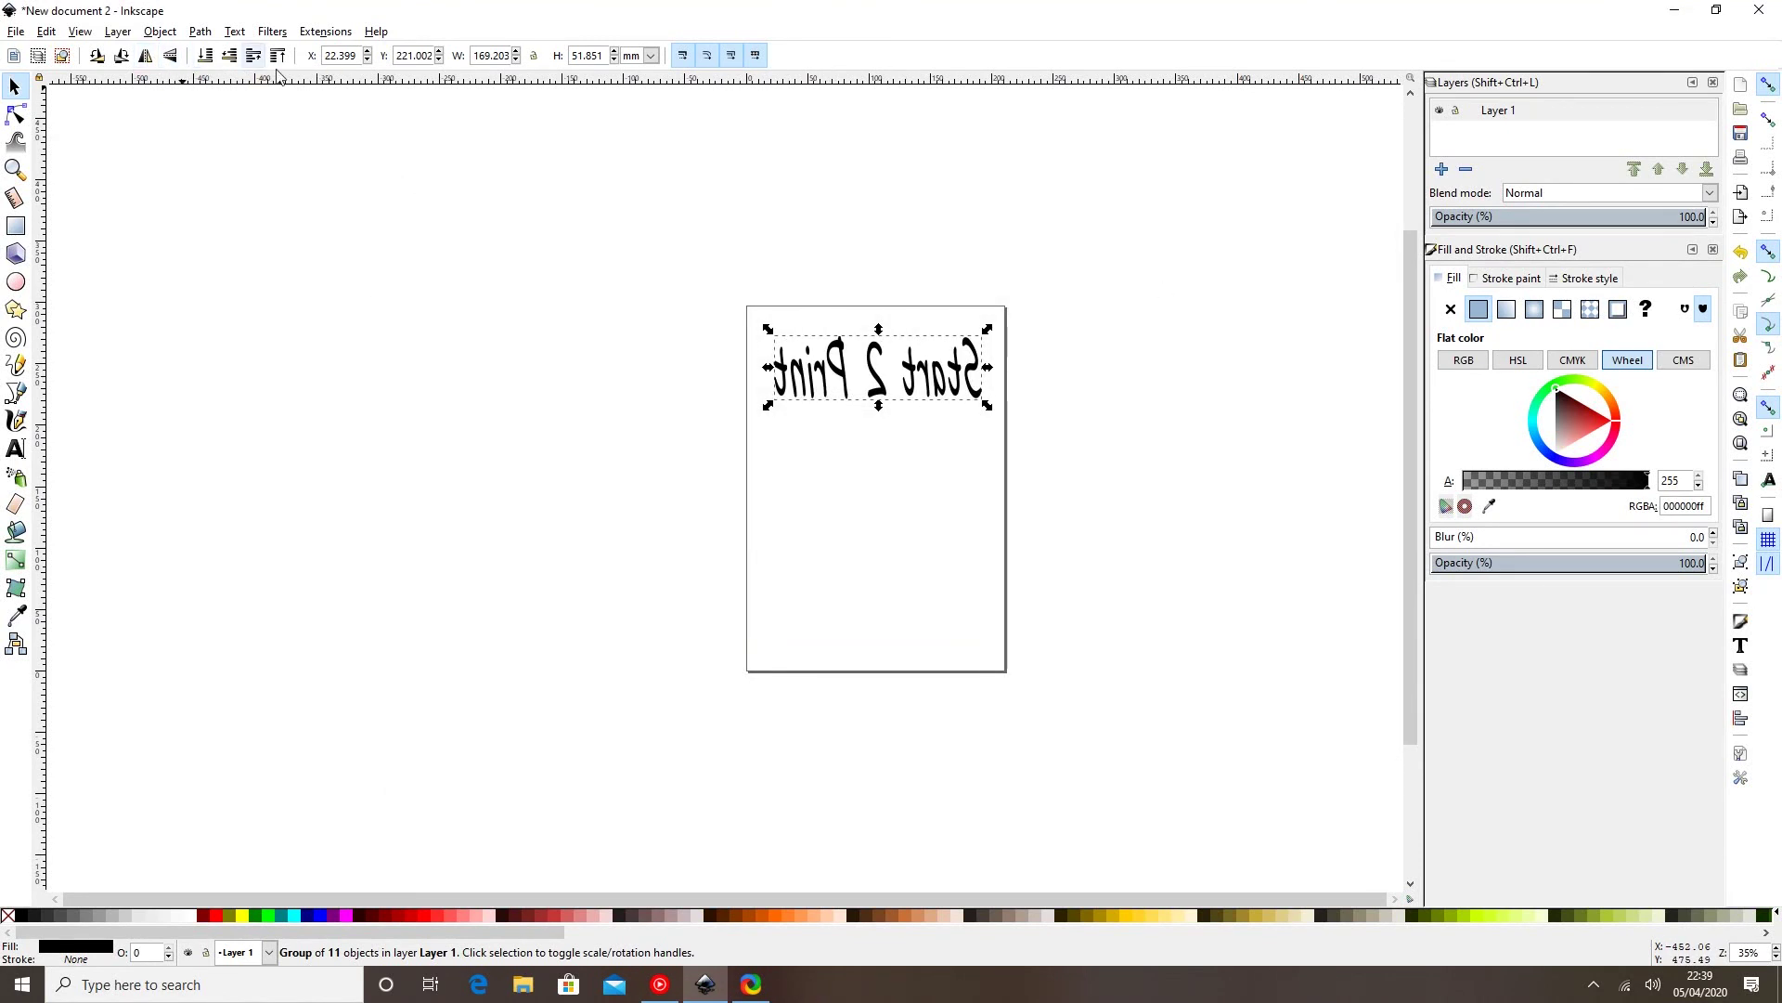
{"action": "left_click", "coordinate": [349, 33]}
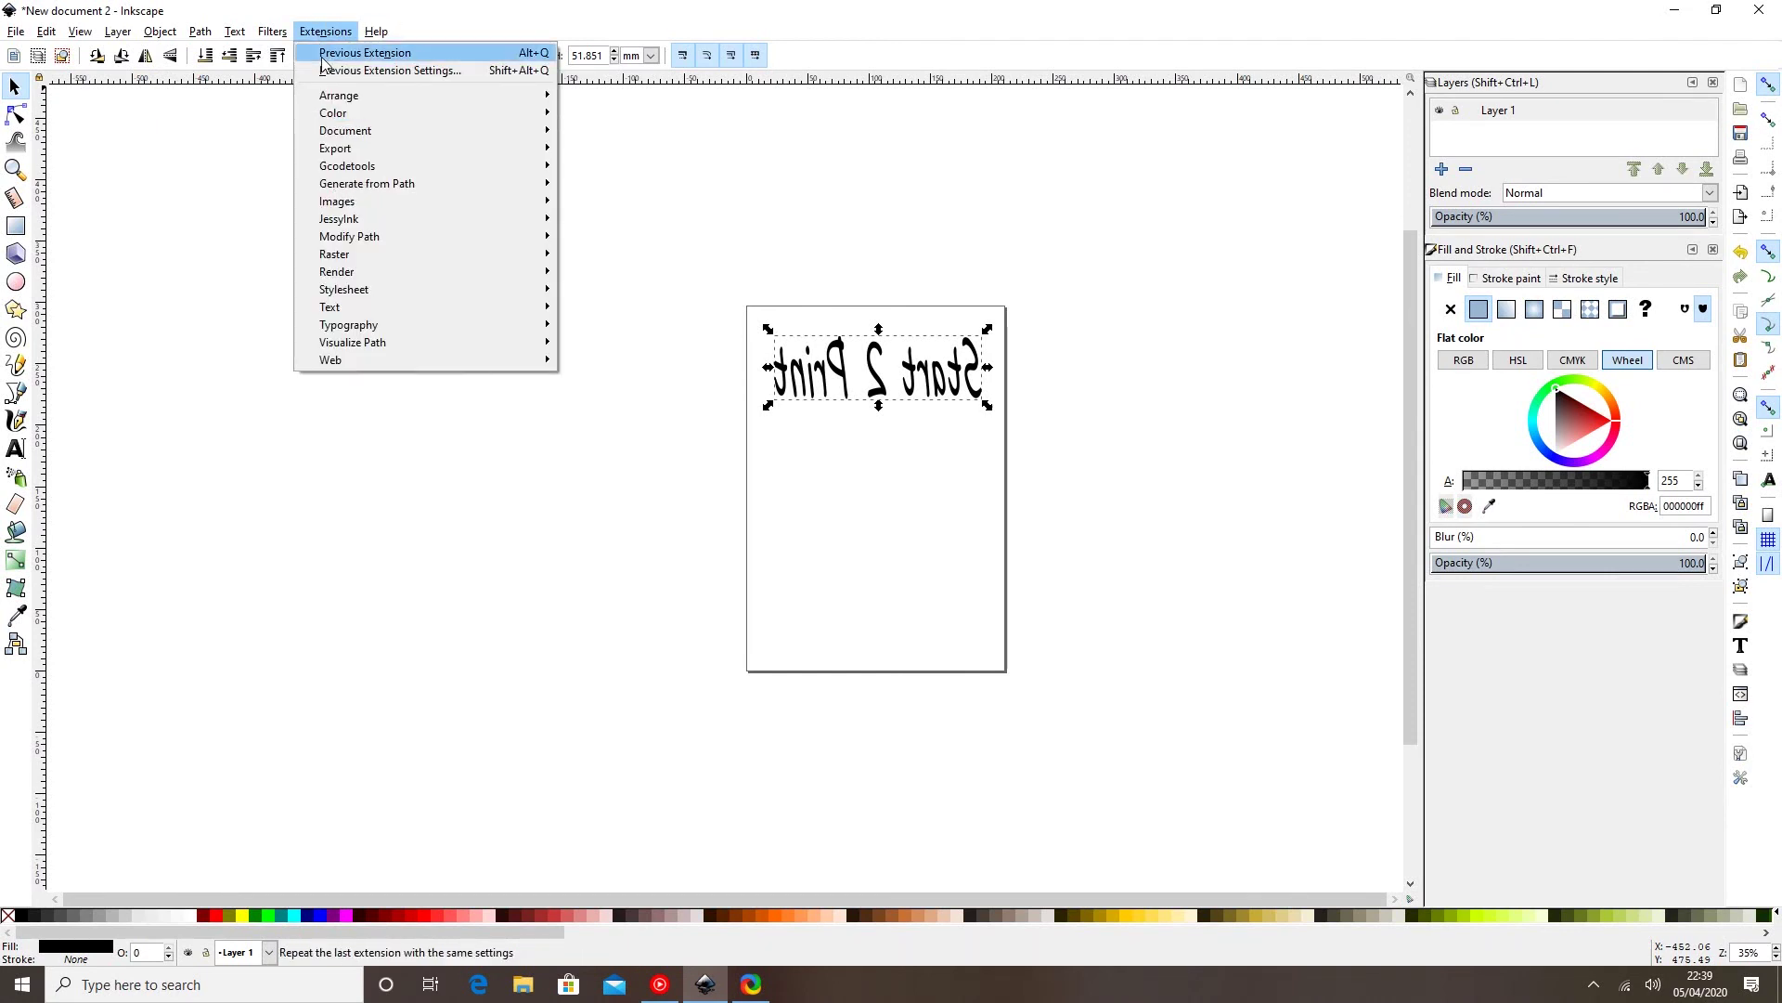
{"action": "mouse_move", "coordinate": [497, 158]}
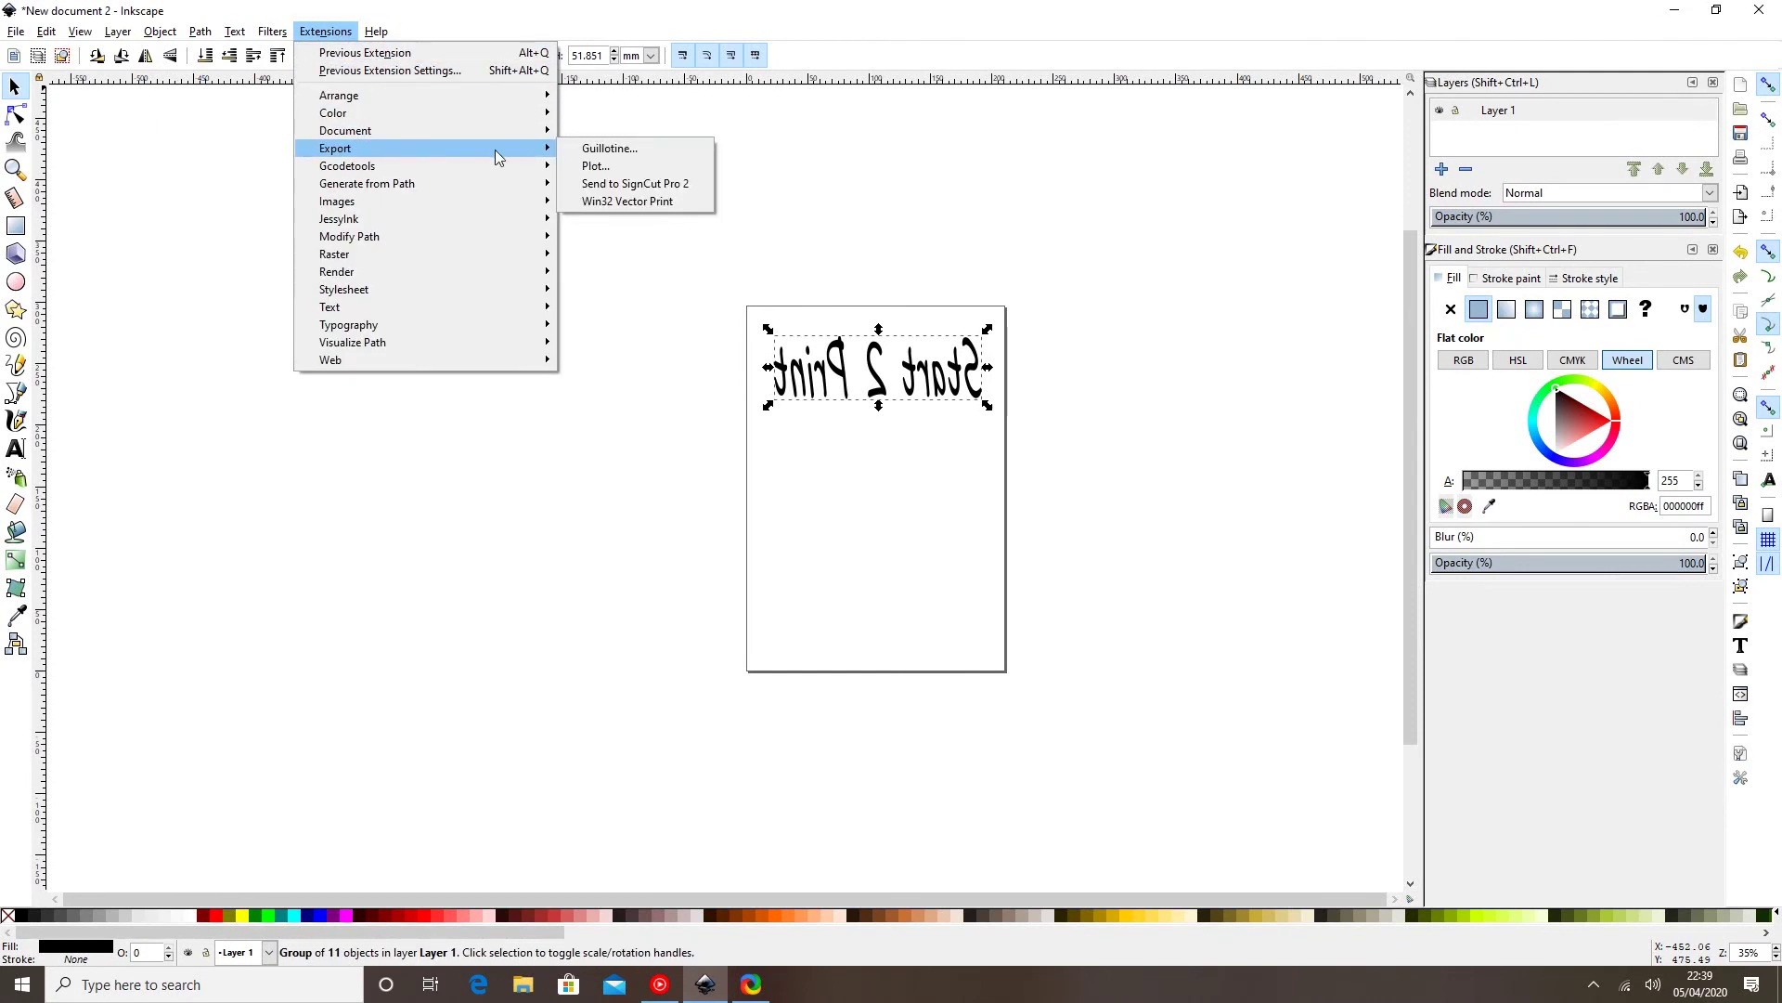
{"action": "left_click", "coordinate": [604, 184]}
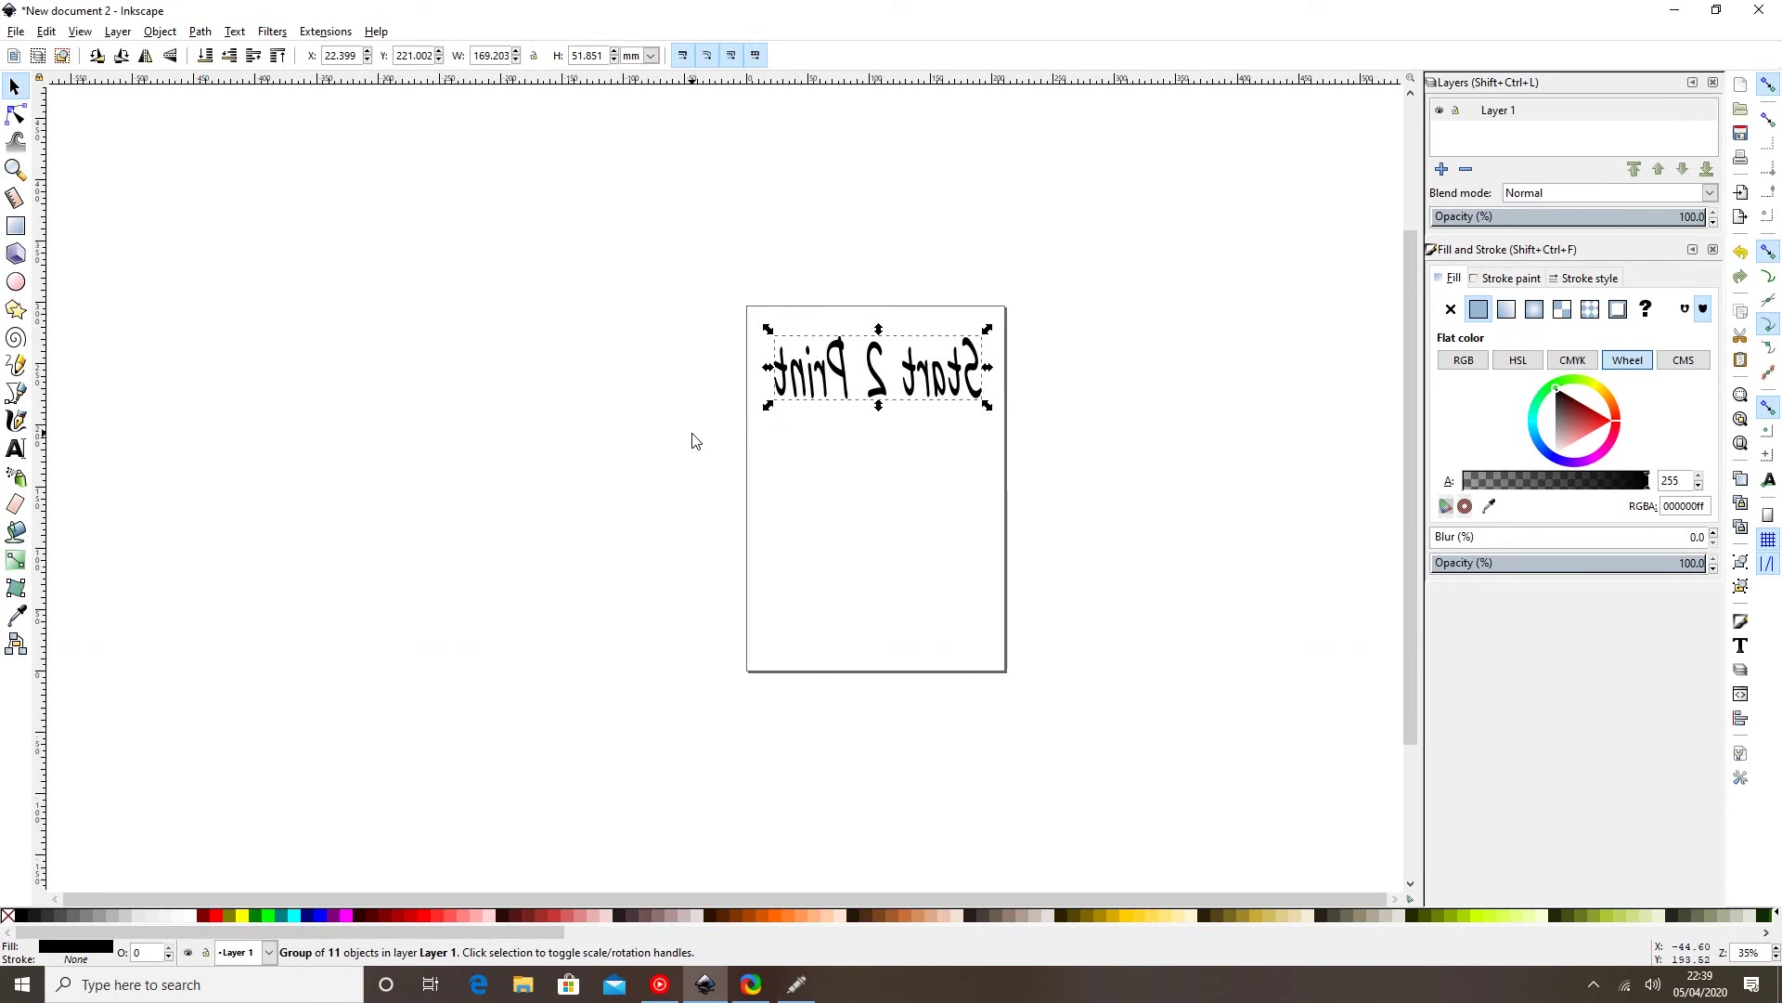
{"action": "left_click", "coordinate": [797, 984]}
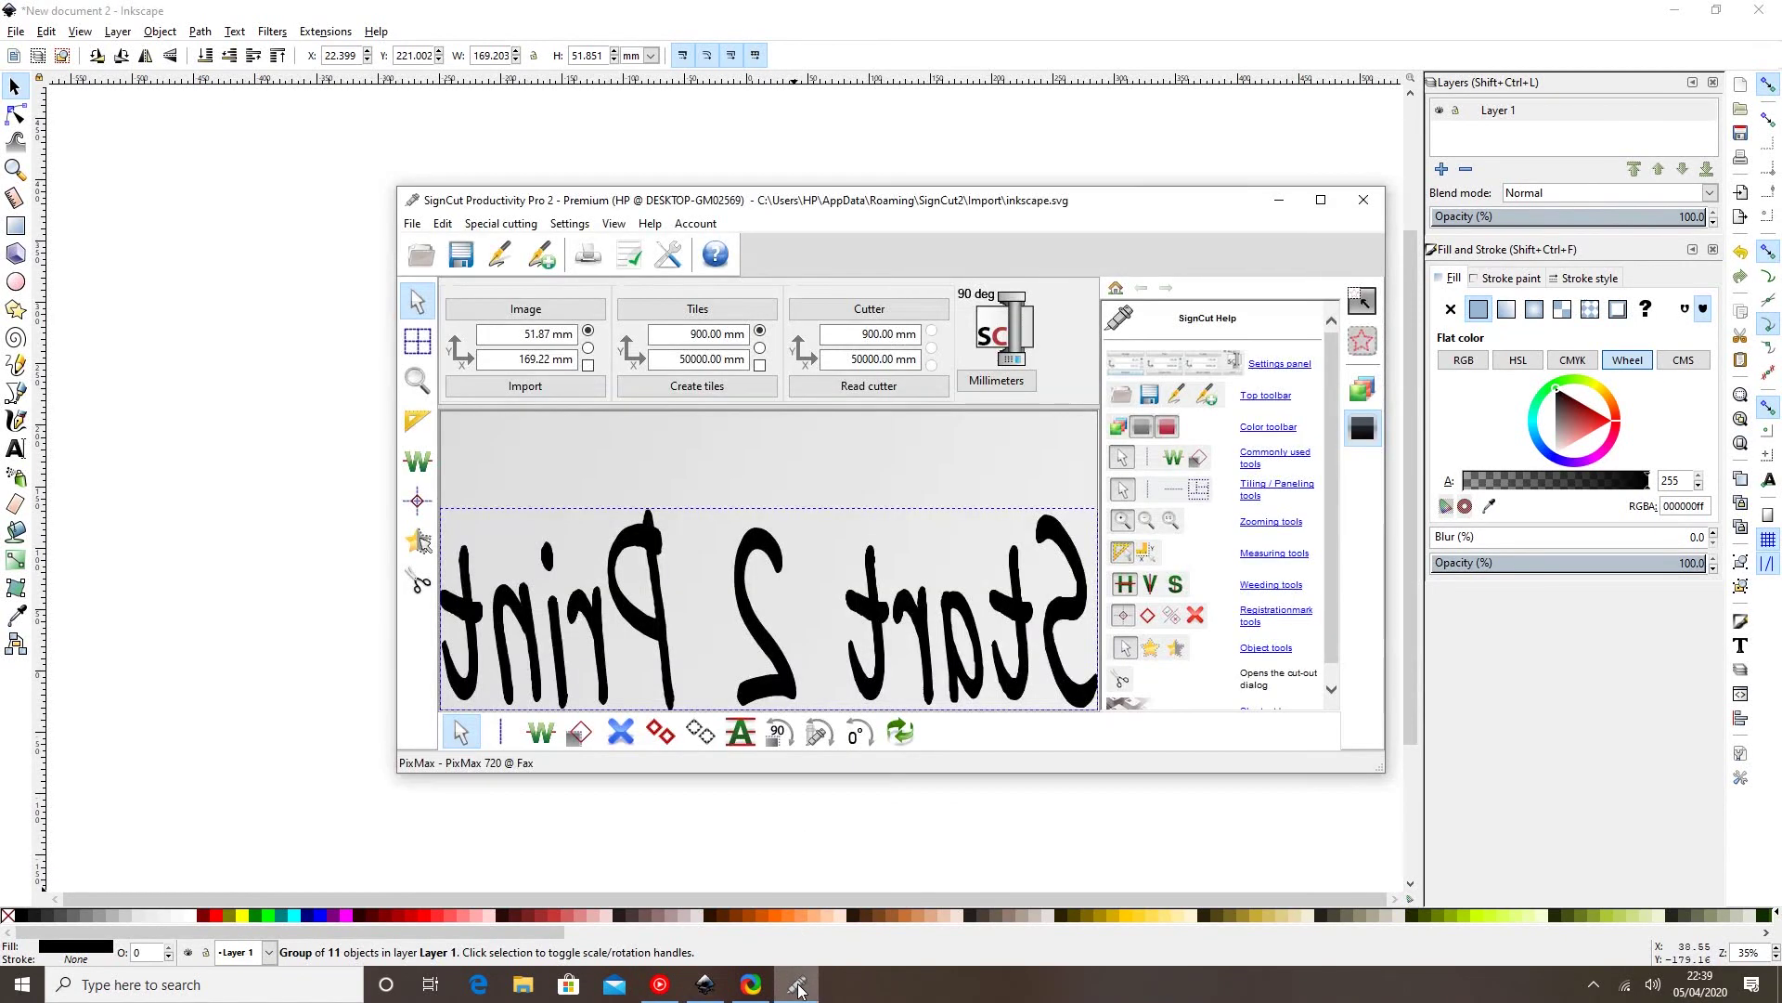
Open SignCut's cut-out settings to review the mirrored lettering, and close the settings and SignCut.
{"action": "left_click", "coordinate": [417, 579]}
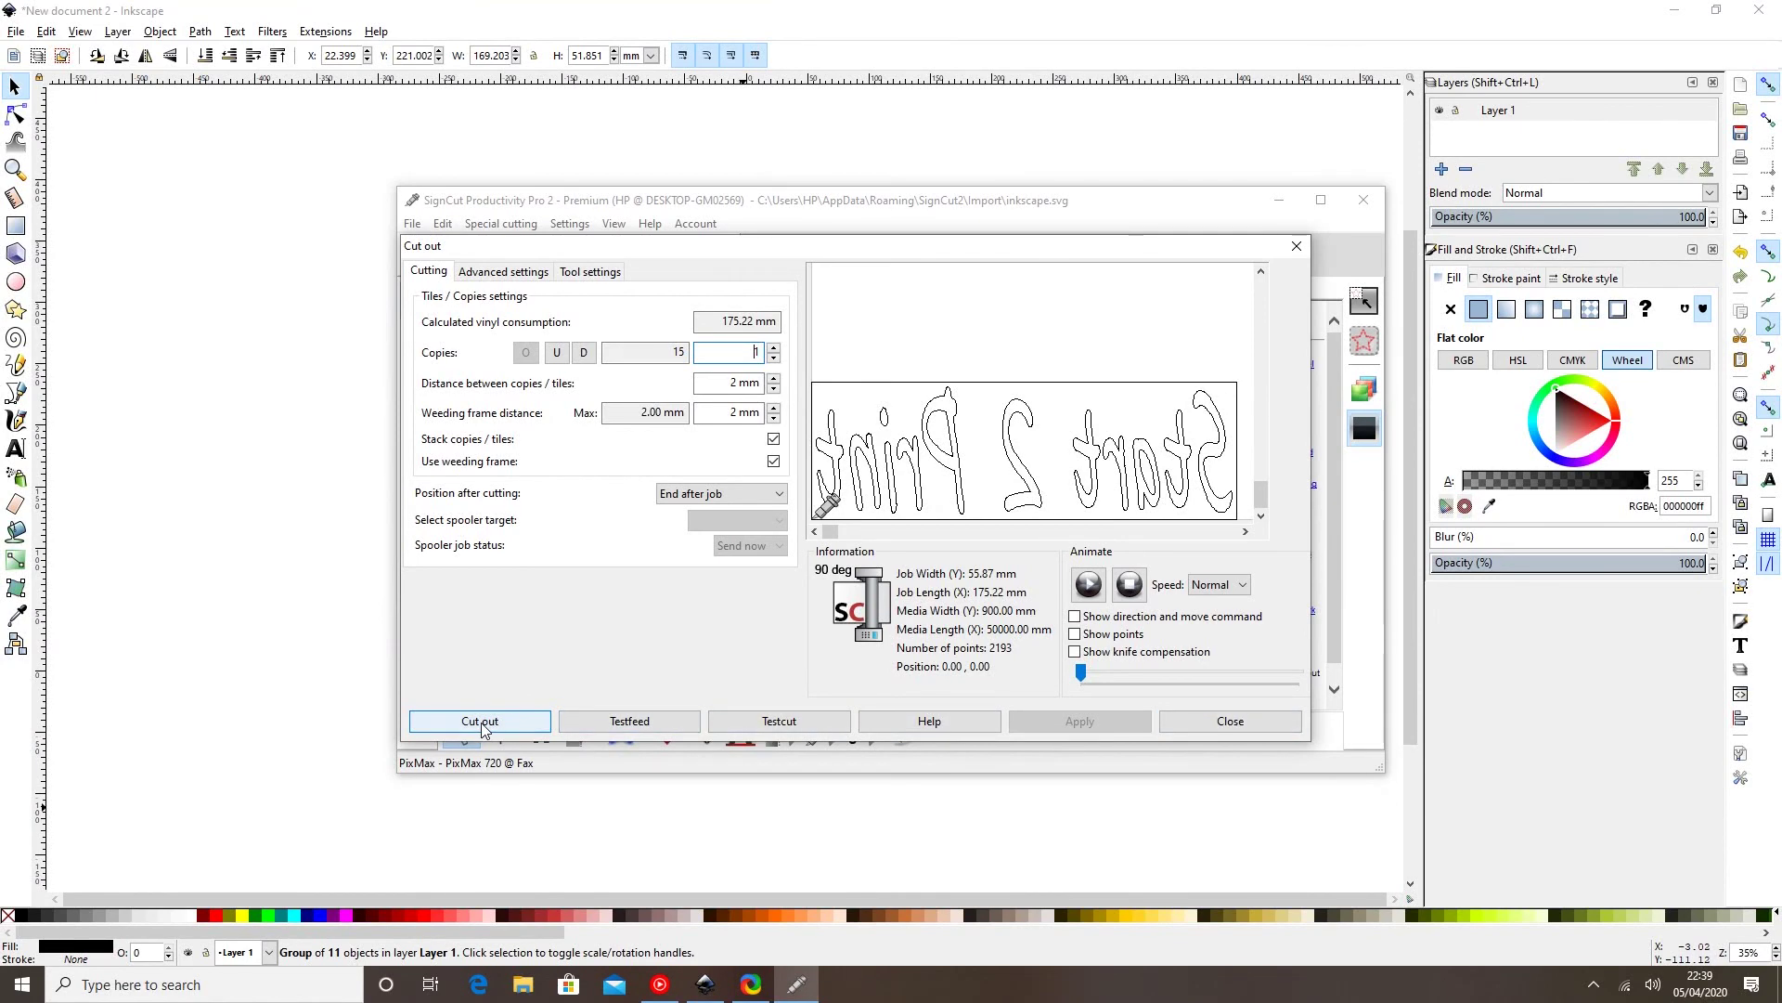
{"action": "left_click", "coordinate": [1223, 722]}
{"action": "left_click", "coordinate": [1364, 200]}
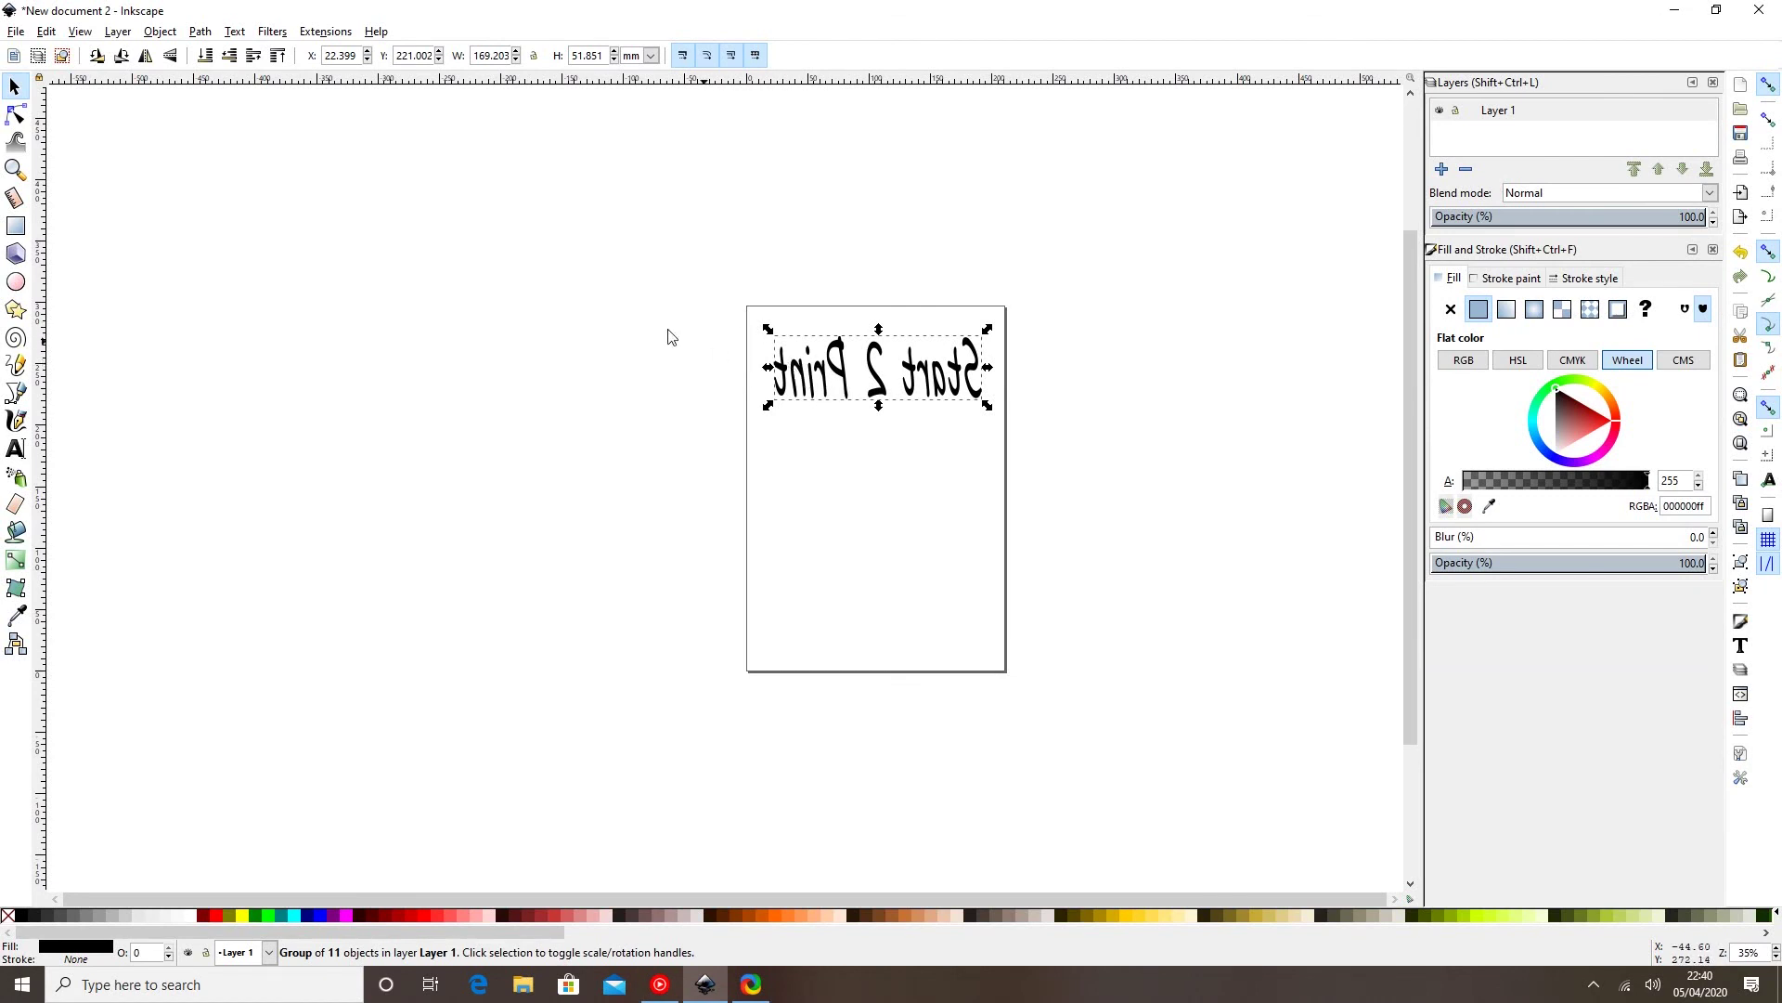
Flip the "Start 2 Print" lettering horizontally back to readable orientation and deselect it.
{"action": "left_click", "coordinate": [145, 57]}
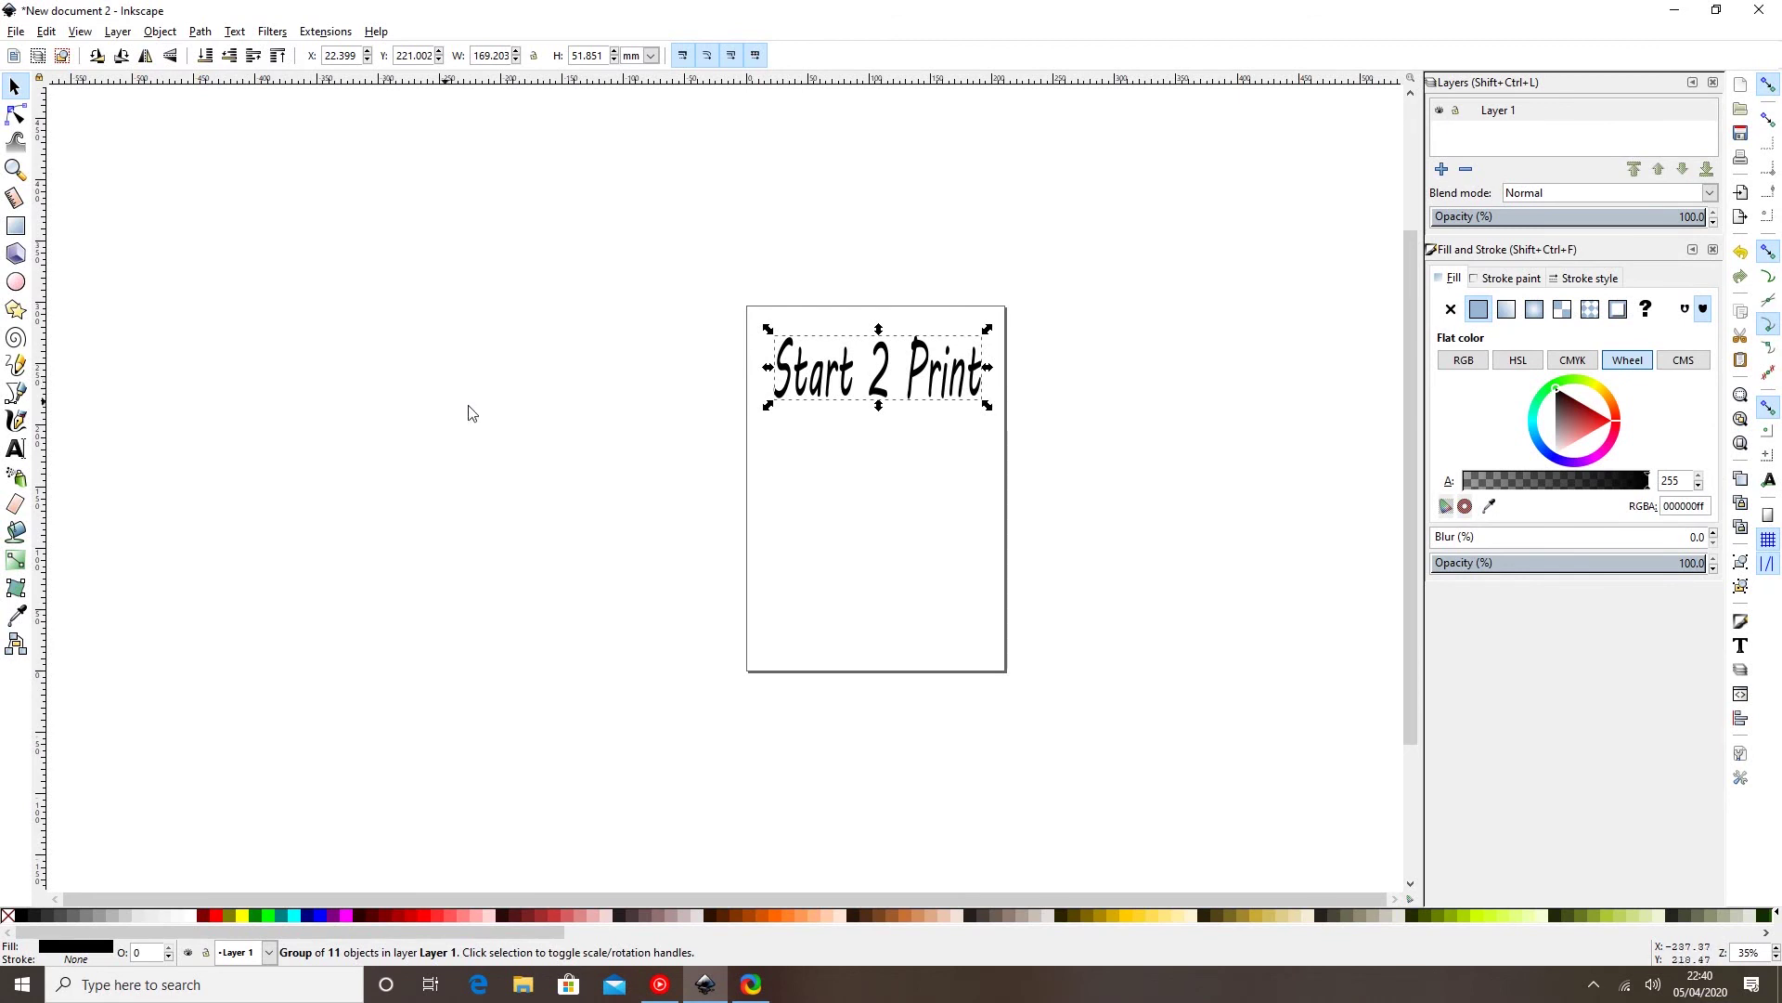
{"action": "left_click", "coordinate": [673, 455]}
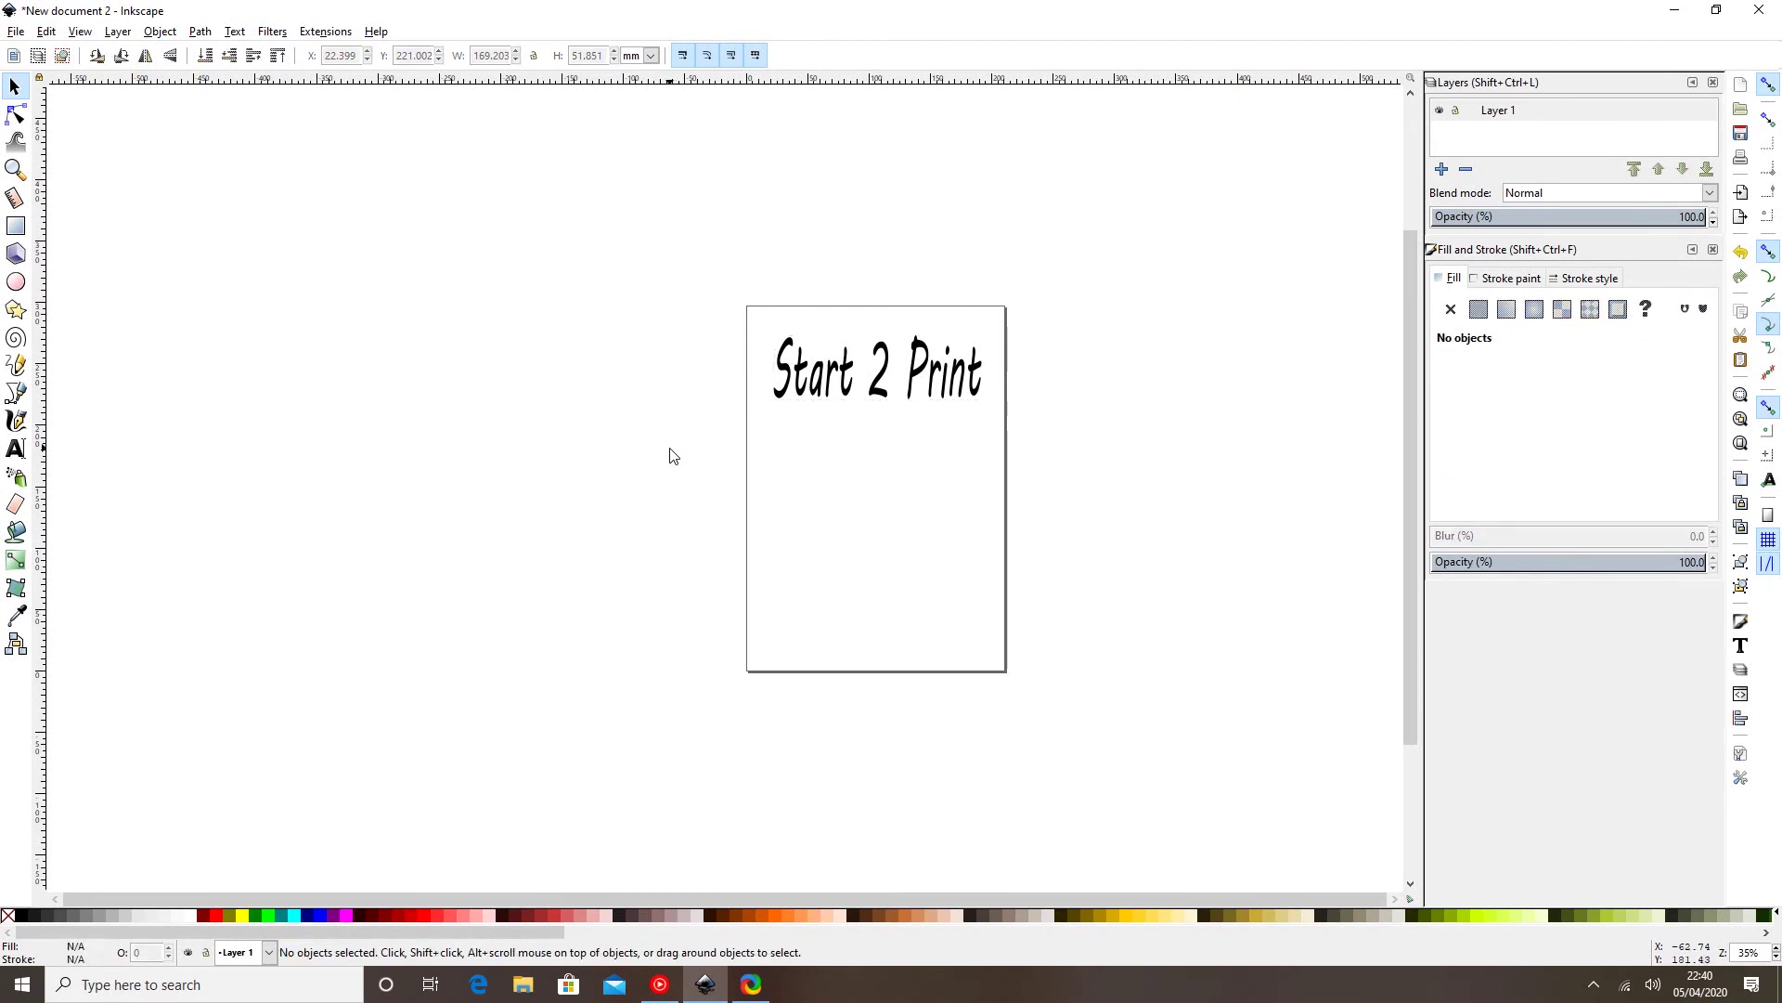